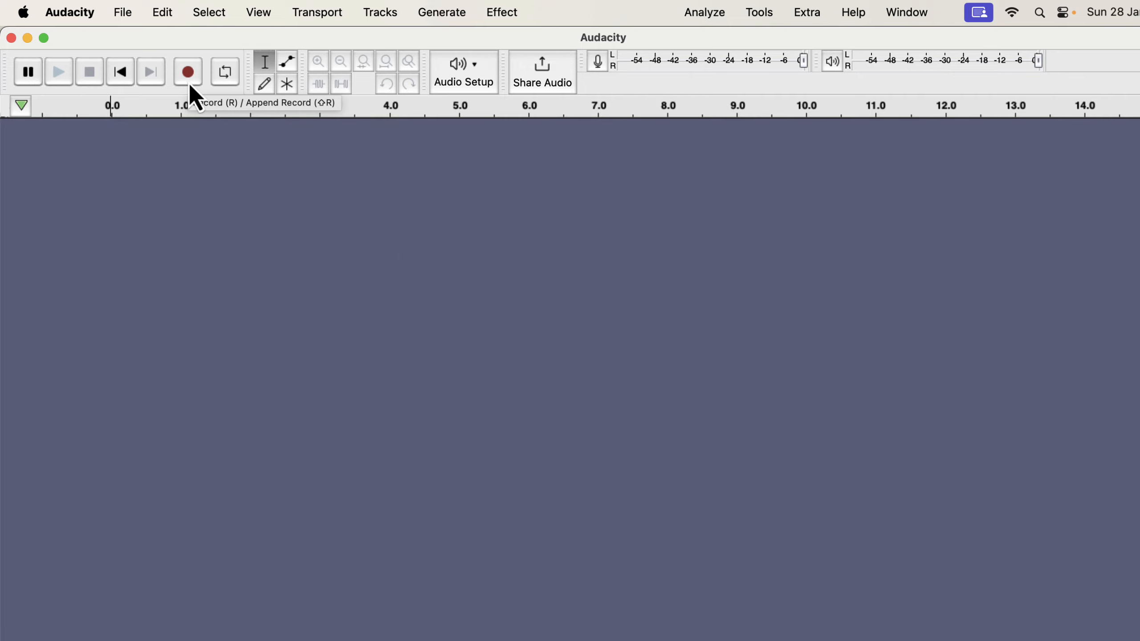
# Select the Samson C01U Pro Mic as the recording device.
pyautogui.click(456, 81)
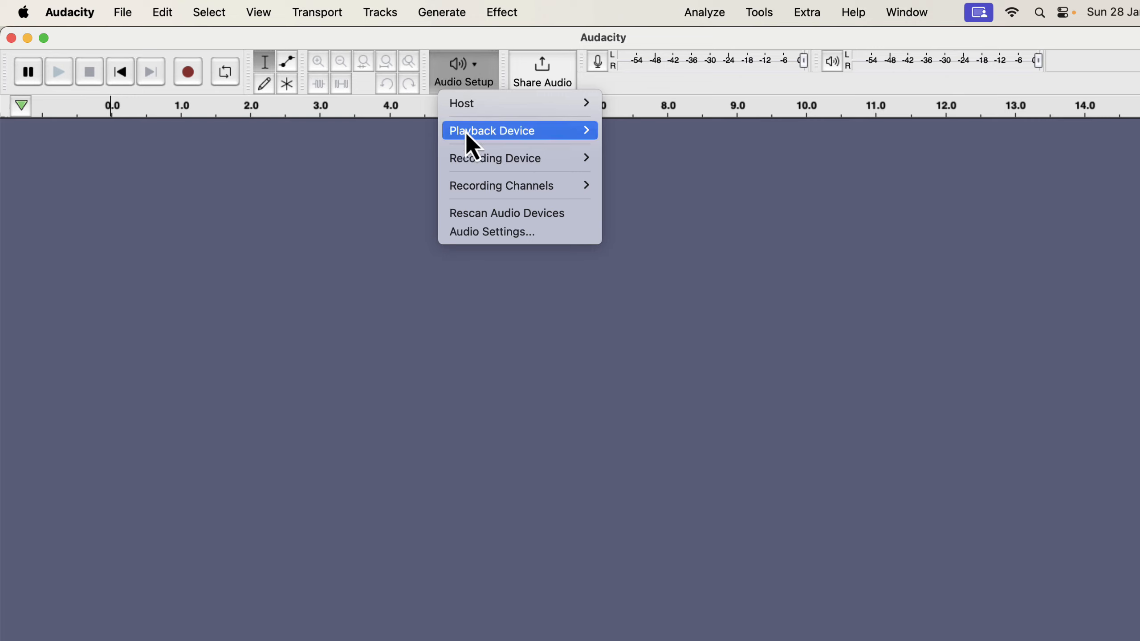
pyautogui.moveTo(471, 159)
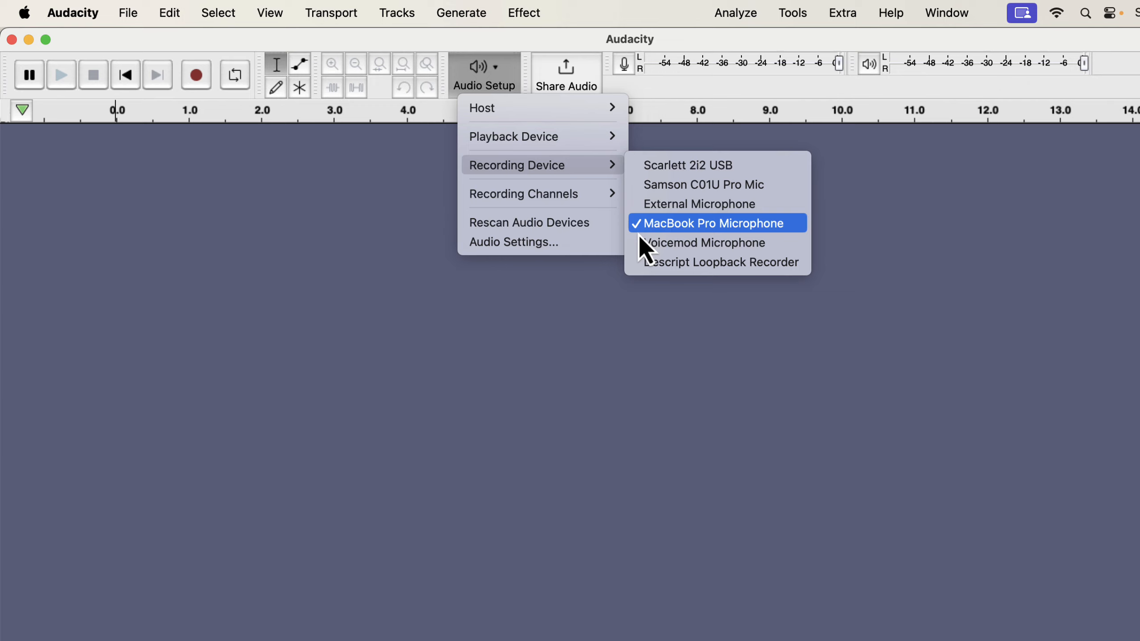
pyautogui.click(653, 189)
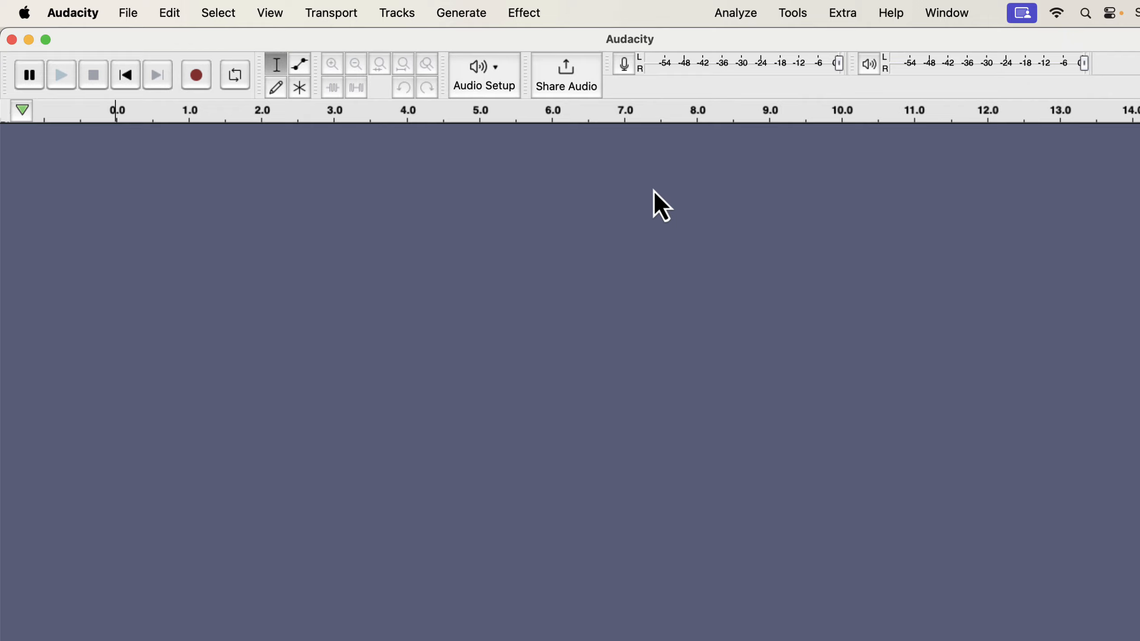
# Set the recording device to Scarlett 2i2 USB and rescan the audio devices.
pyautogui.click(483, 85)
pyautogui.moveTo(494, 163)
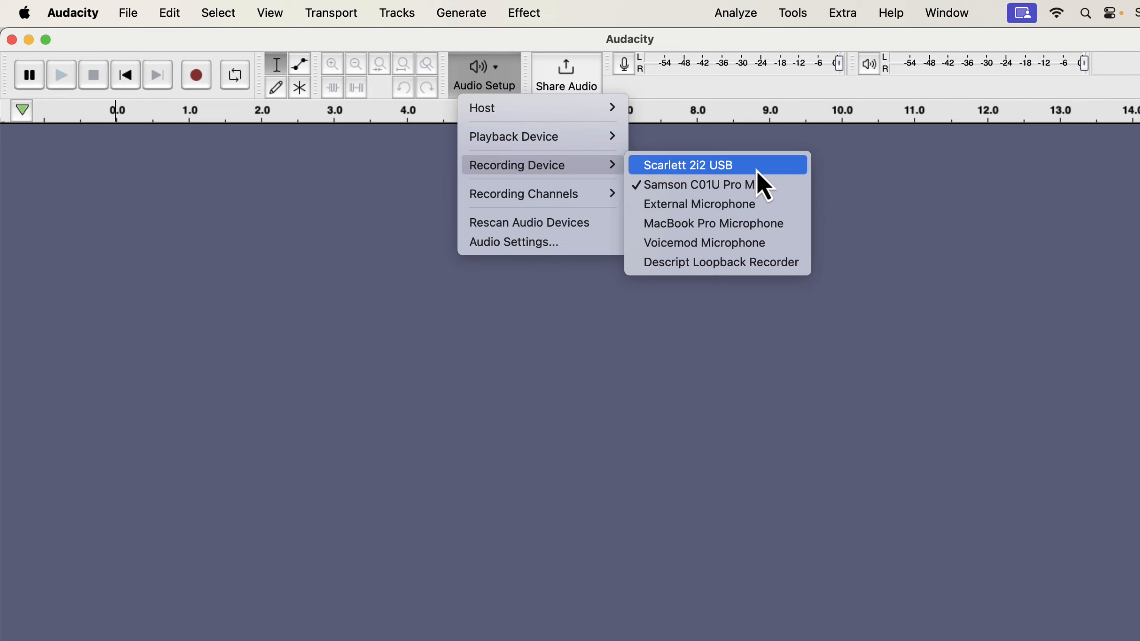
pyautogui.click(689, 169)
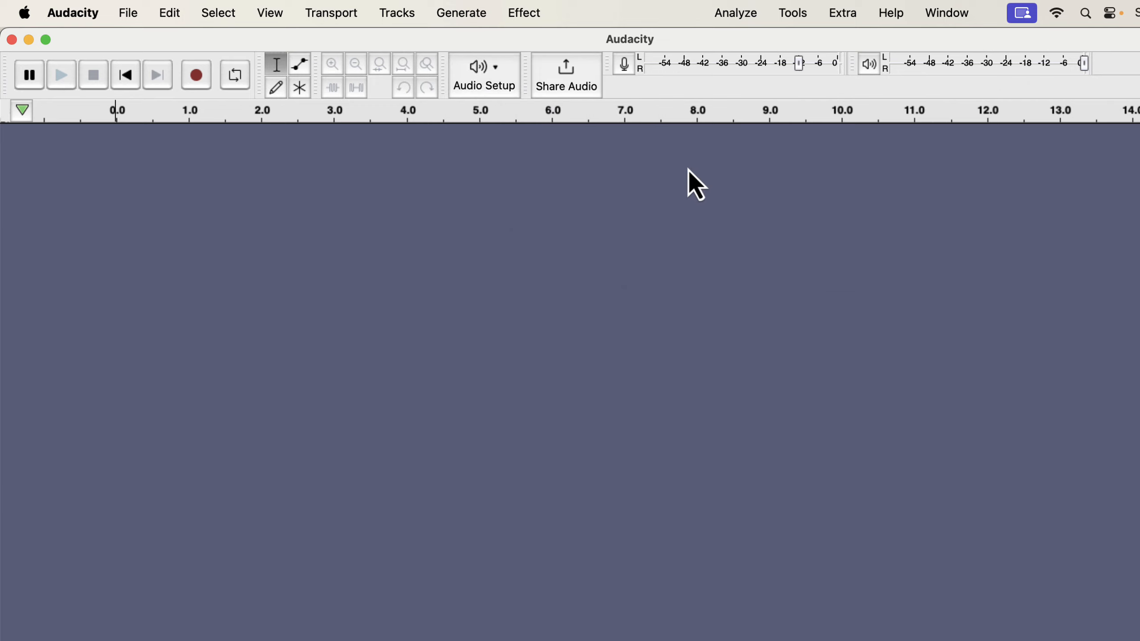
pyautogui.click(481, 85)
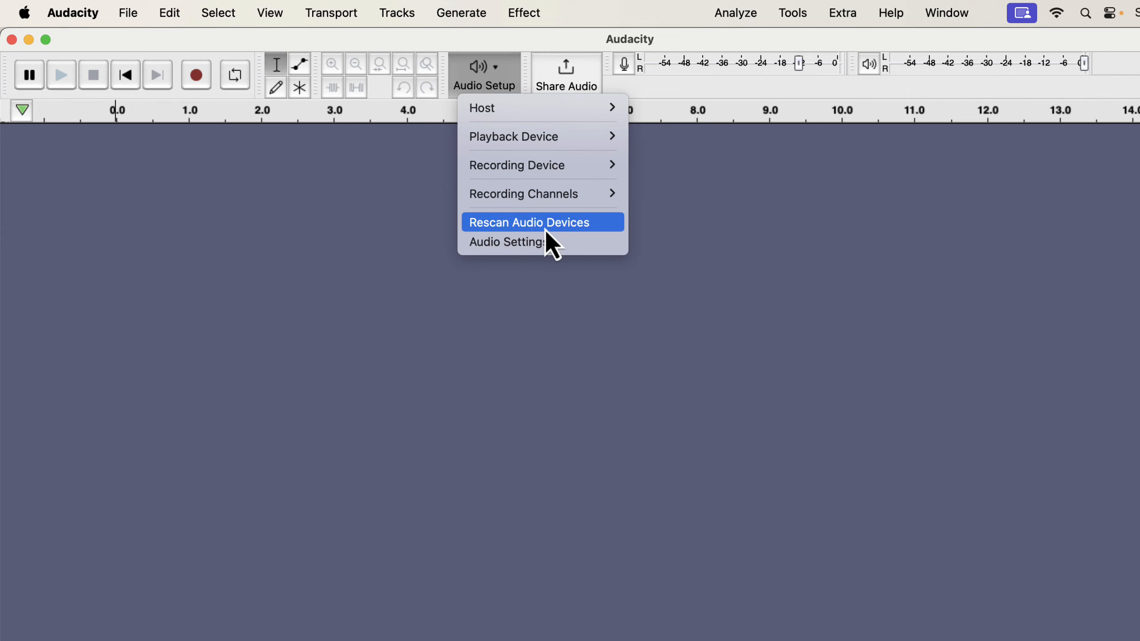
pyautogui.click(586, 227)
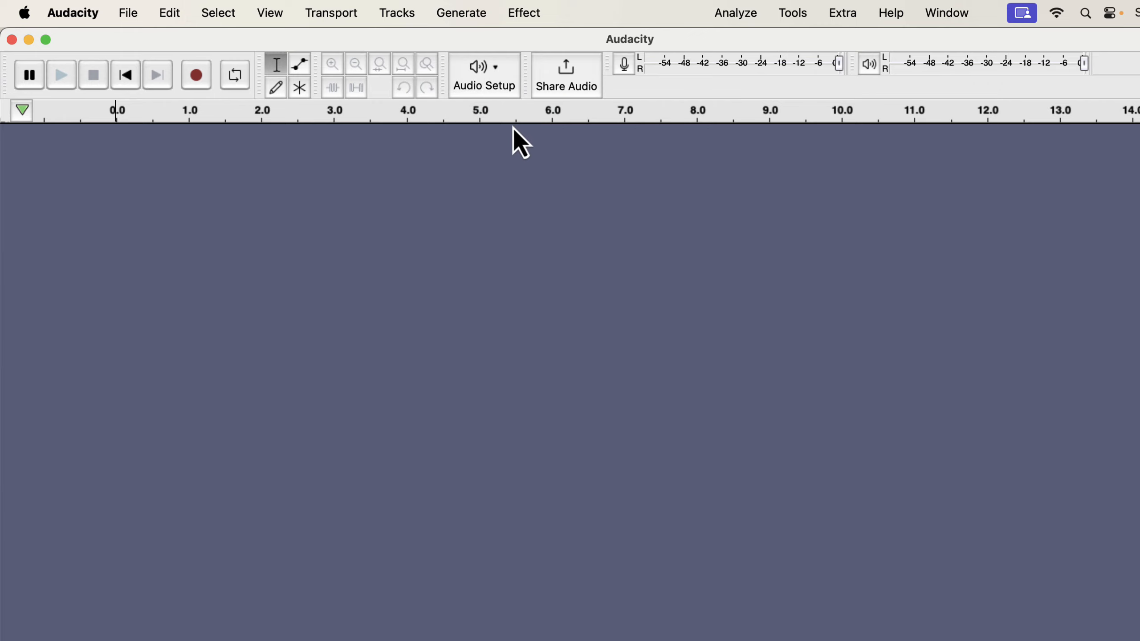
# Set the recording channels to 1 (Mono) for the voice recording.
pyautogui.click(490, 83)
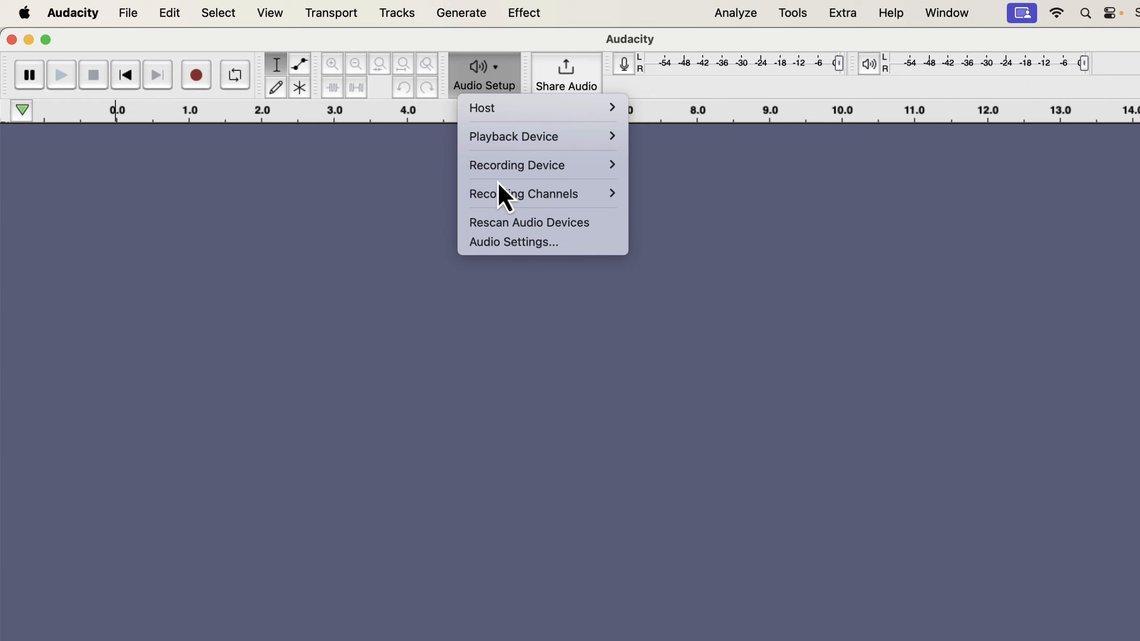
pyautogui.moveTo(501, 200)
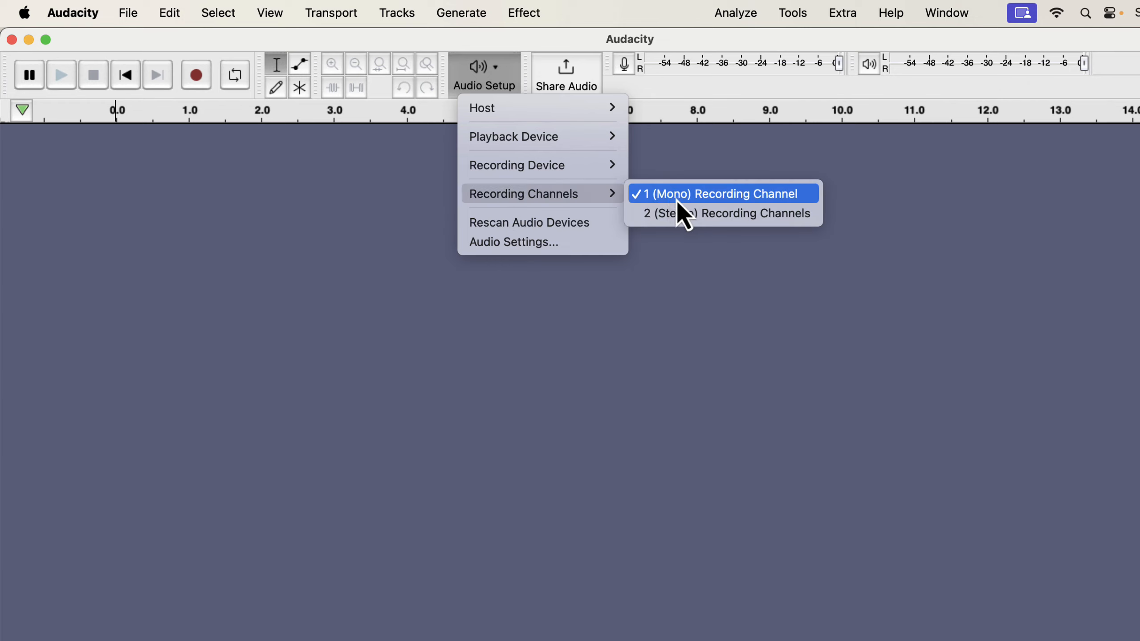
pyautogui.click(732, 215)
# Open the Audio Settings for the playback, recording, quality and latency options.
pyautogui.click(489, 86)
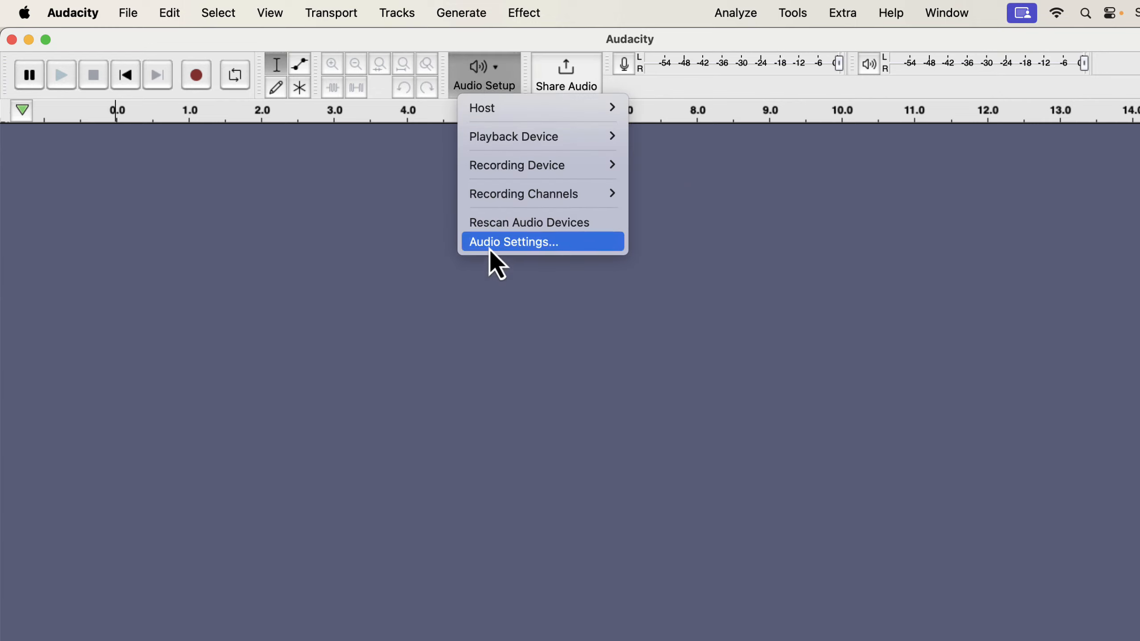
pyautogui.click(552, 245)
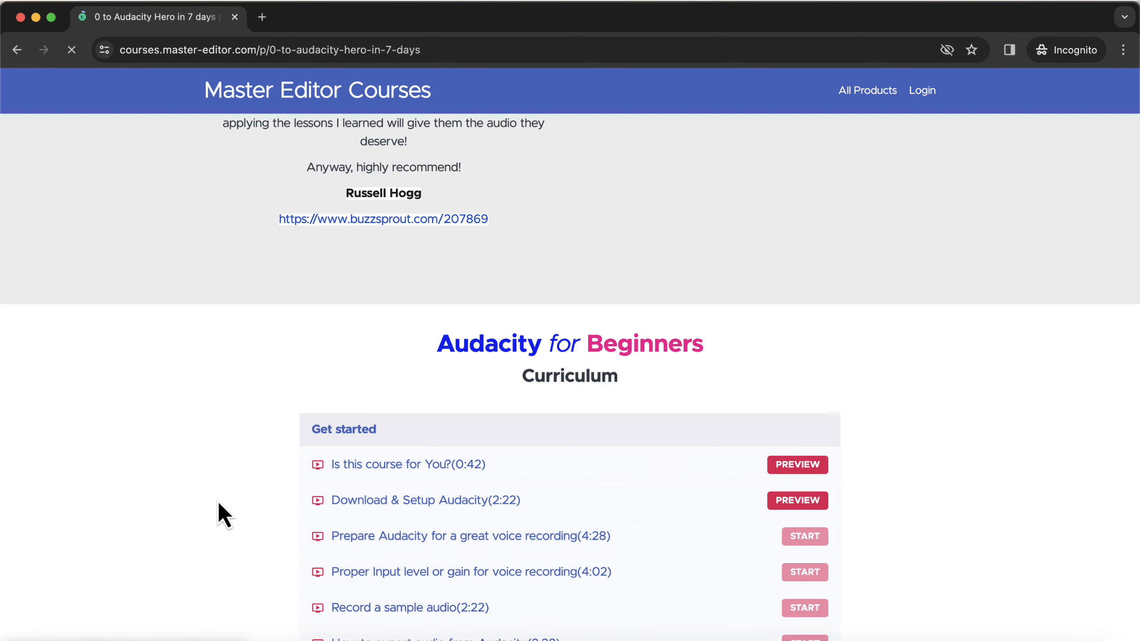
# Switch to Chrome and review the Audacity for Beginners curriculum and the Audacity Bundle's contents and separate purchase prices.
pyautogui.scroll(-5, 218, 503)
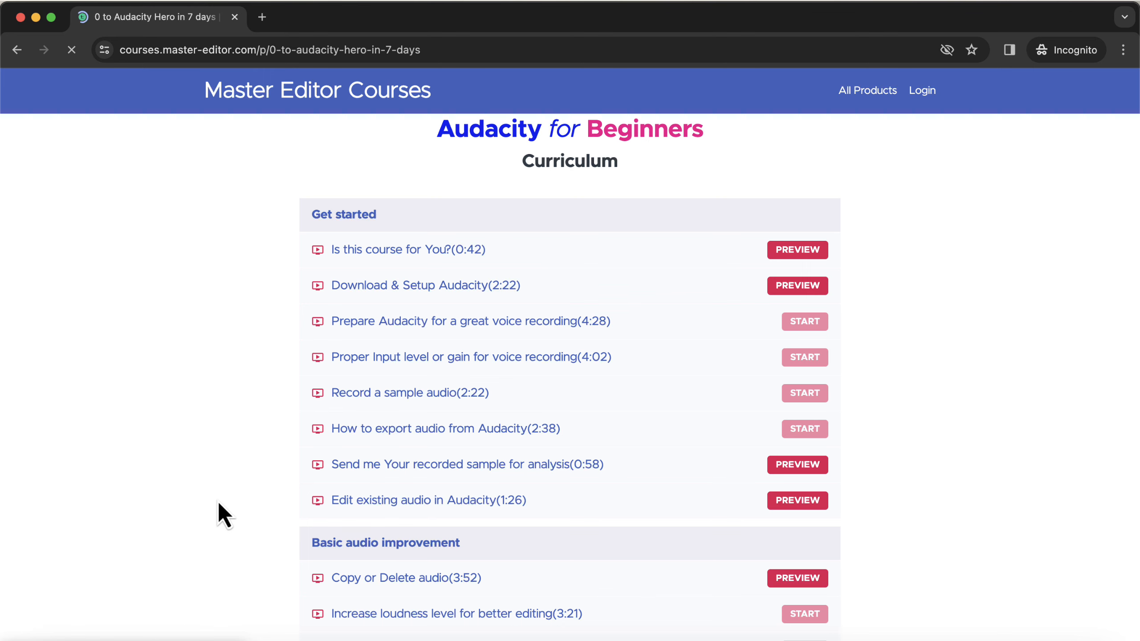
pyautogui.scroll(-10, 218, 501)
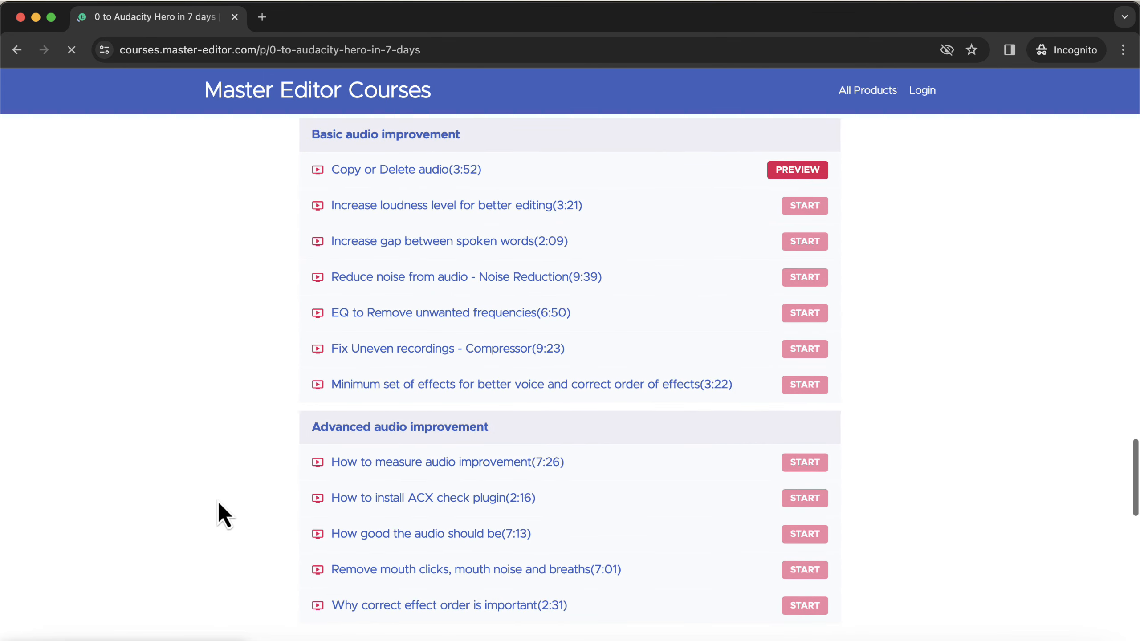
pyautogui.scroll(-3, 217, 500)
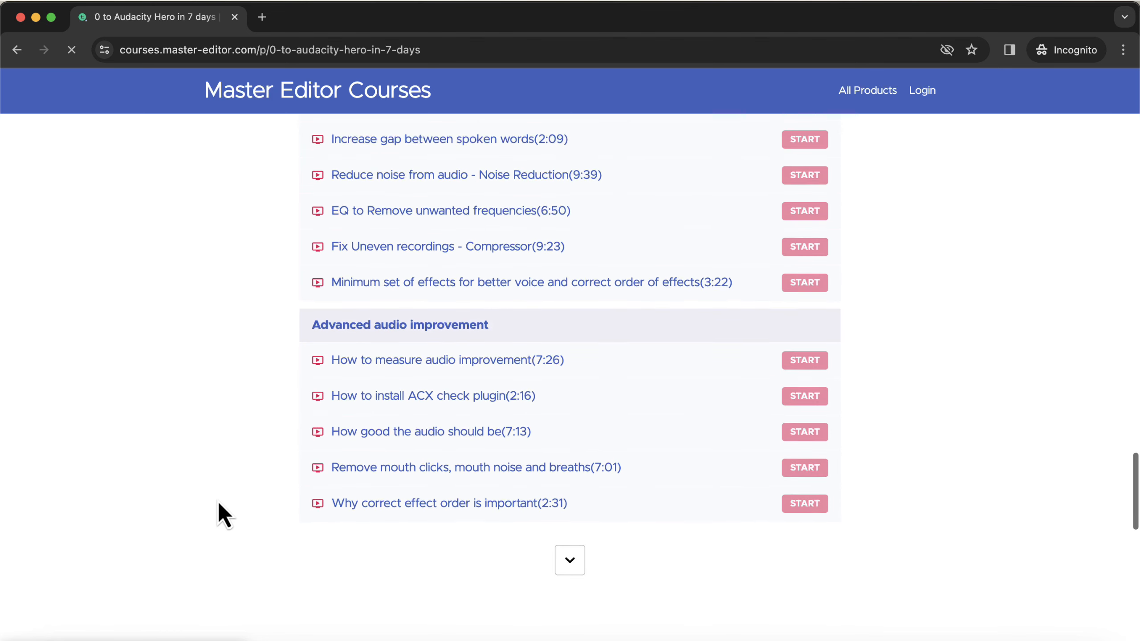
pyautogui.click(562, 556)
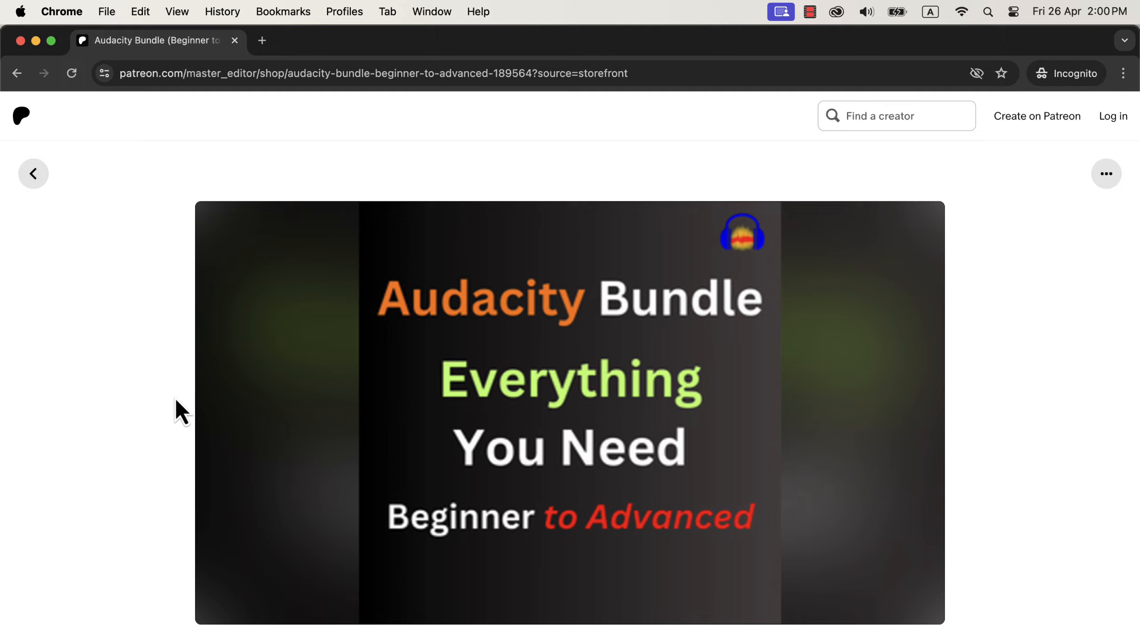
pyautogui.scroll(-6, 175, 400)
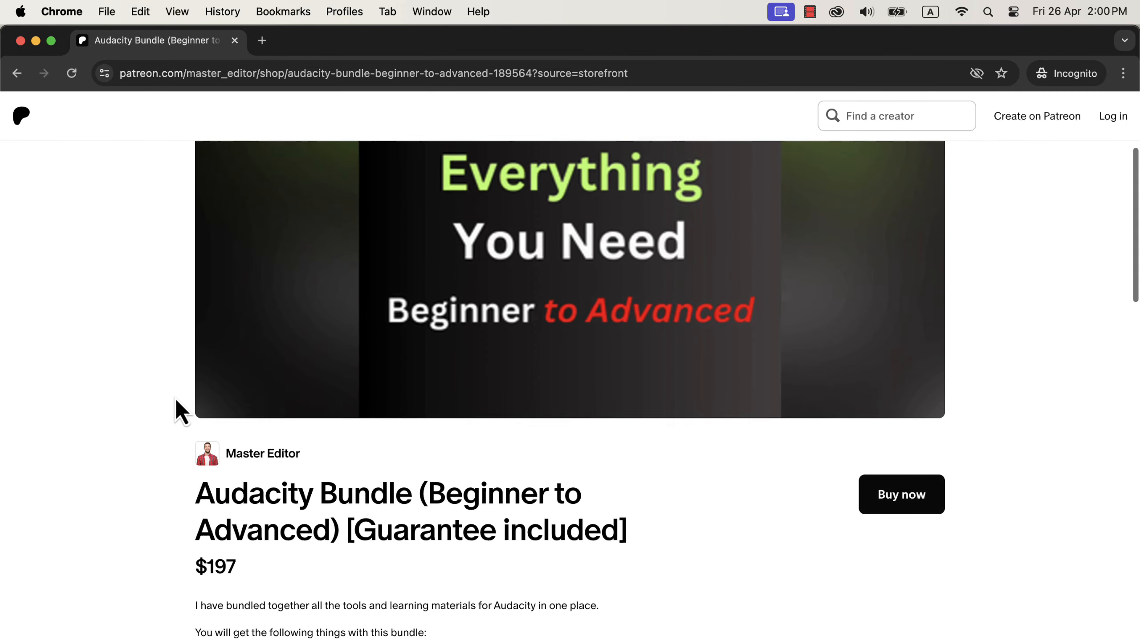
pyautogui.scroll(-4, 175, 399)
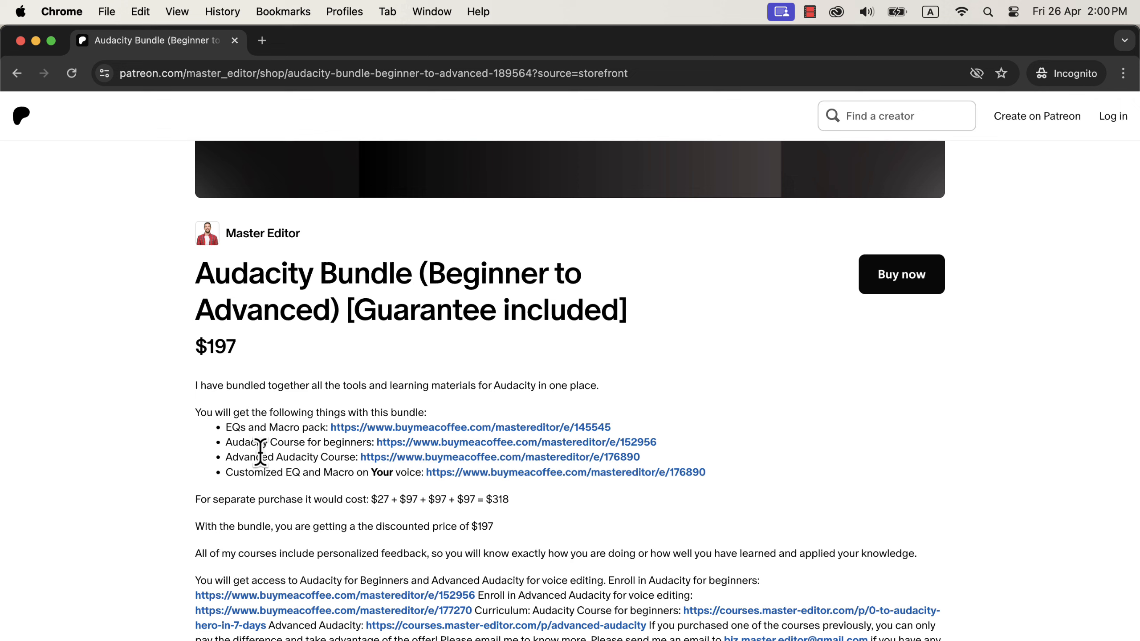
pyautogui.moveTo(372, 499); pyautogui.dragTo(495, 499)
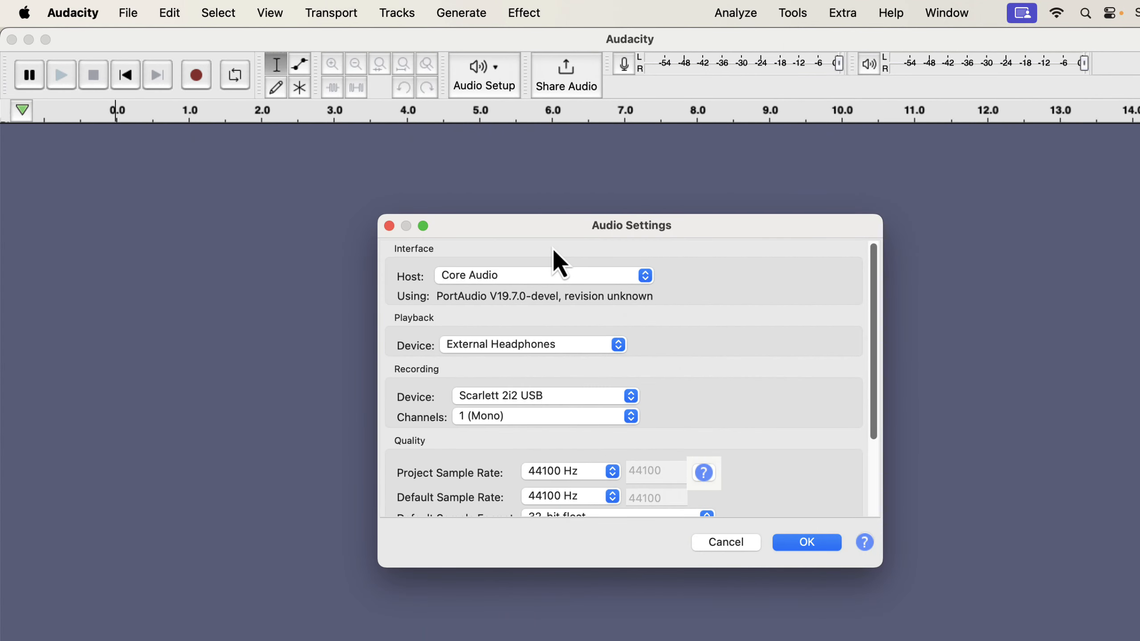
# Examine the sample rate, sample format and latency values in the Audio Settings.
pyautogui.scroll(-4, 589, 377)
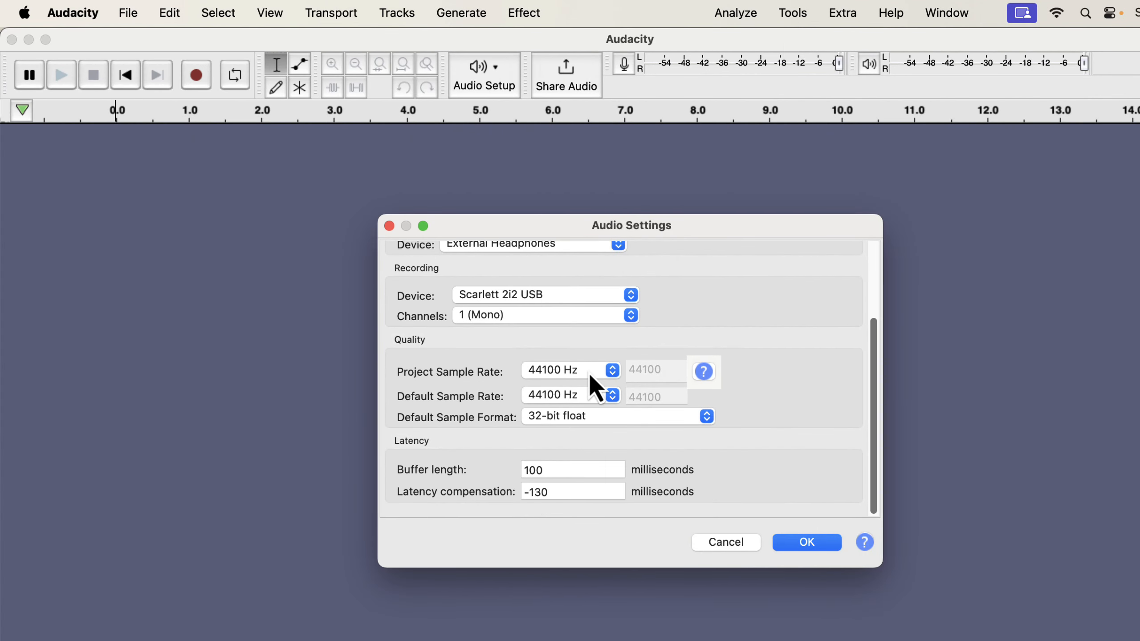
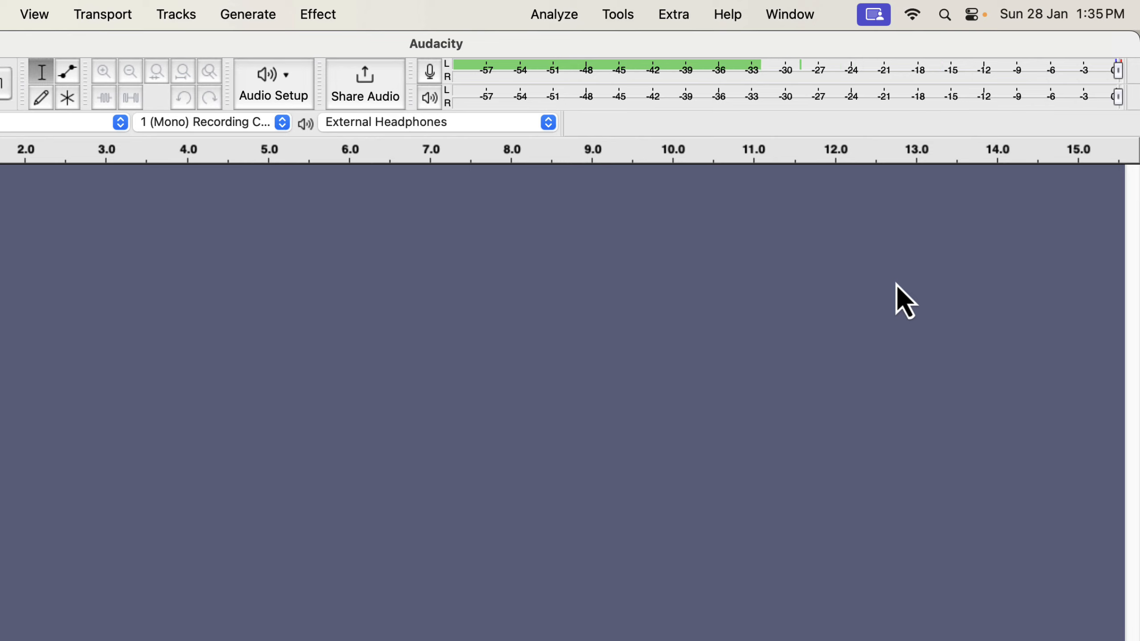
# Disable silent monitoring of the microphone input and record a voice track about 28 seconds long.
pyautogui.click(431, 74)
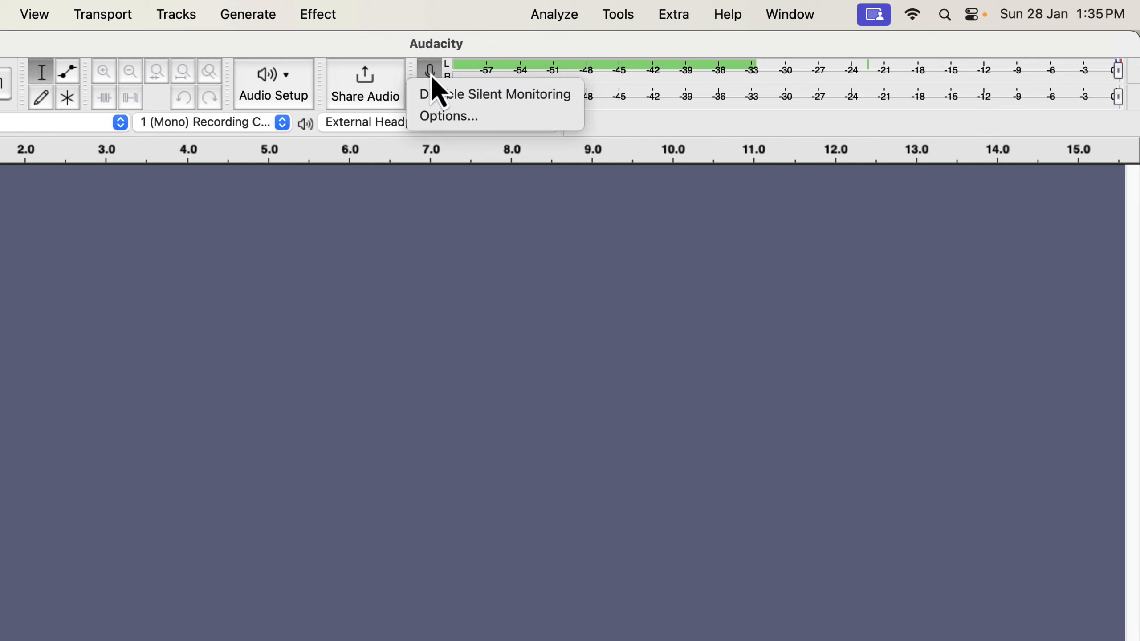
pyautogui.click(574, 95)
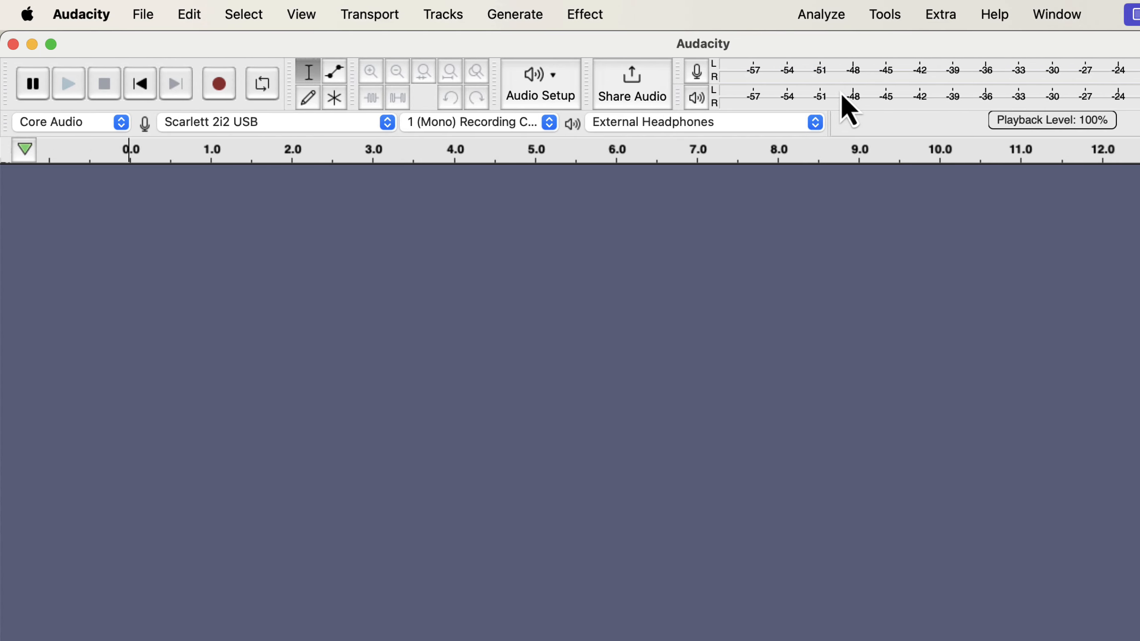
pyautogui.click(220, 98)
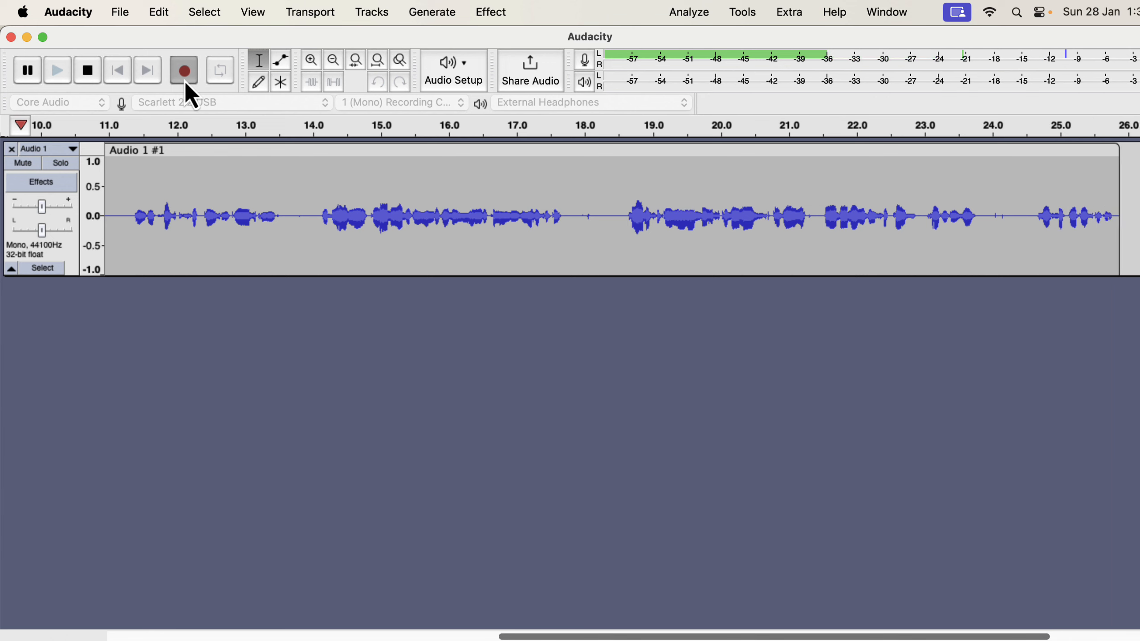
pyautogui.click(89, 72)
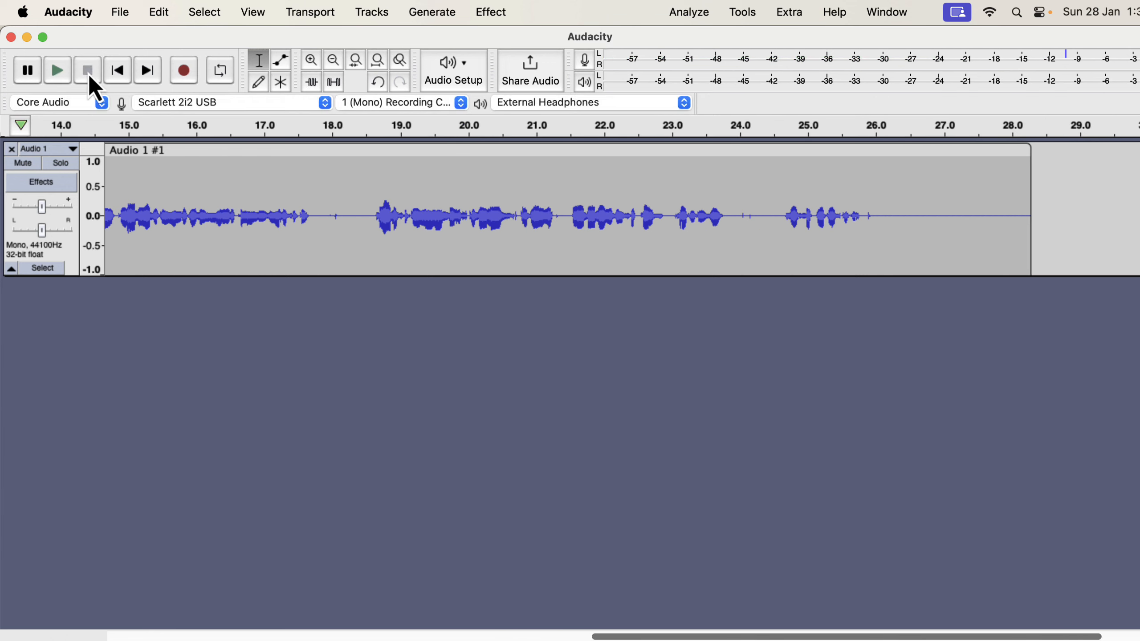
pyautogui.hscroll(-10, 180, 210)
pyautogui.hscroll(-5, 179, 210)
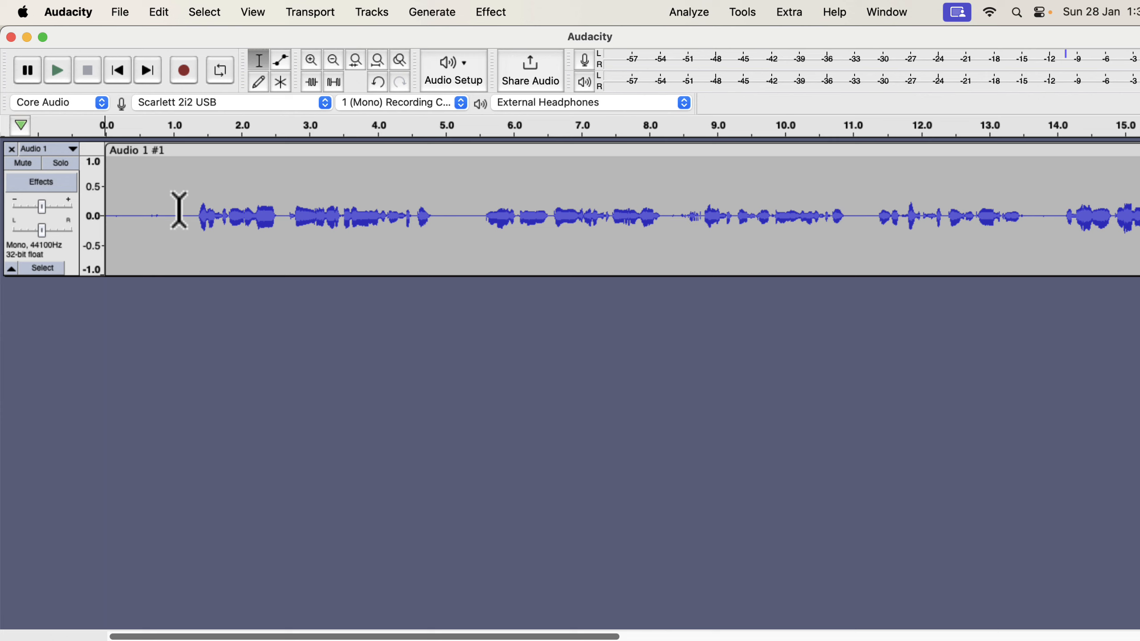
pyautogui.click(122, 14)
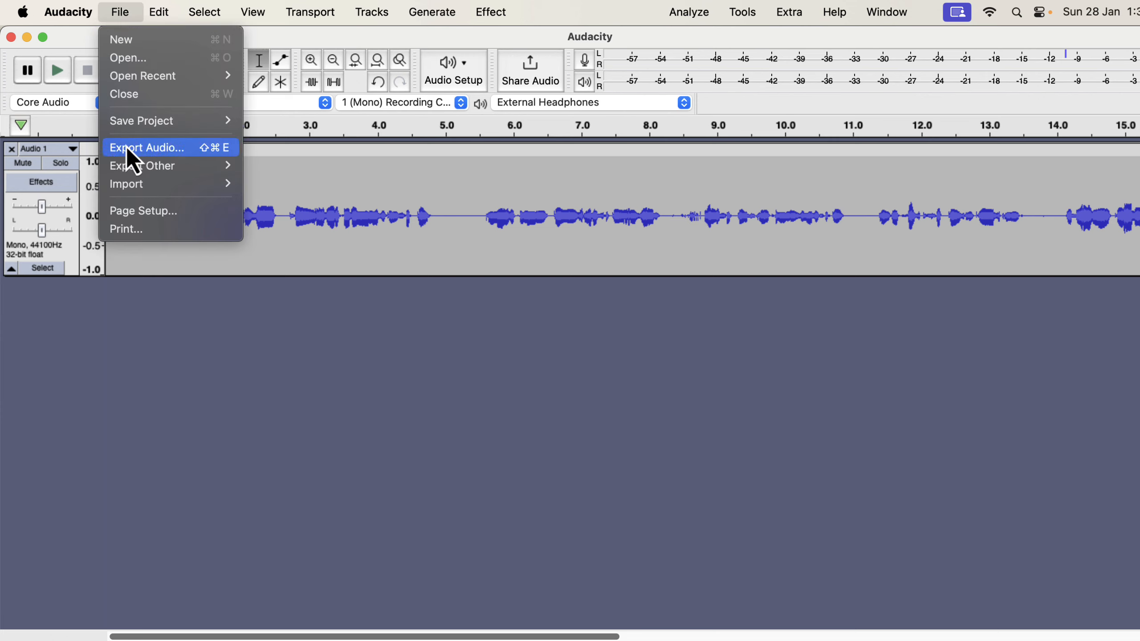
pyautogui.click(187, 150)
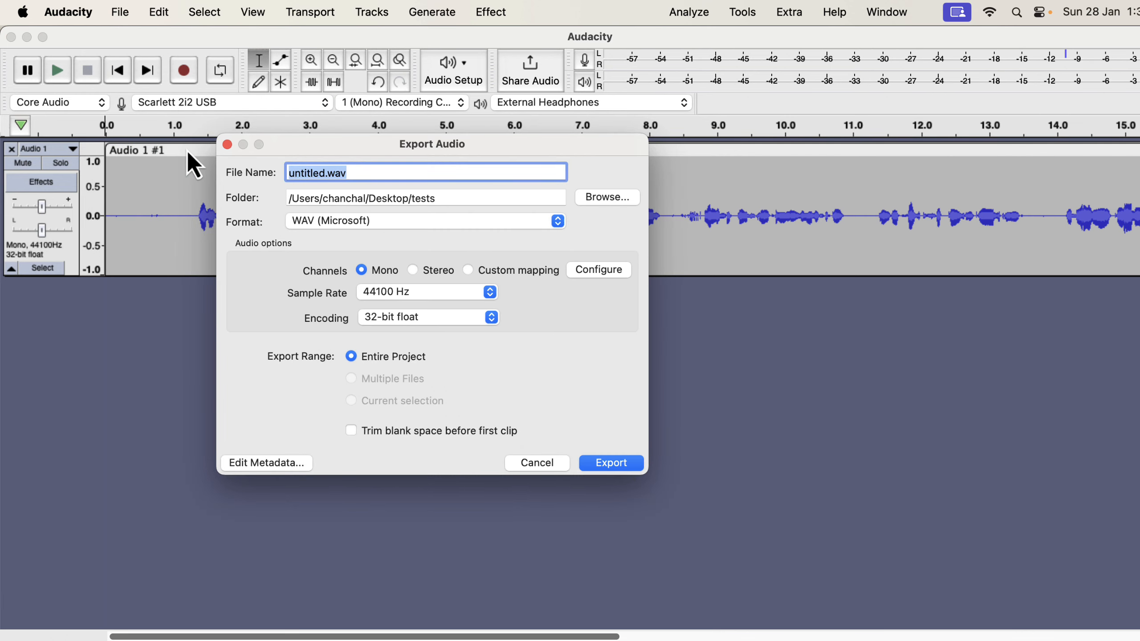
pyautogui.click(332, 238)
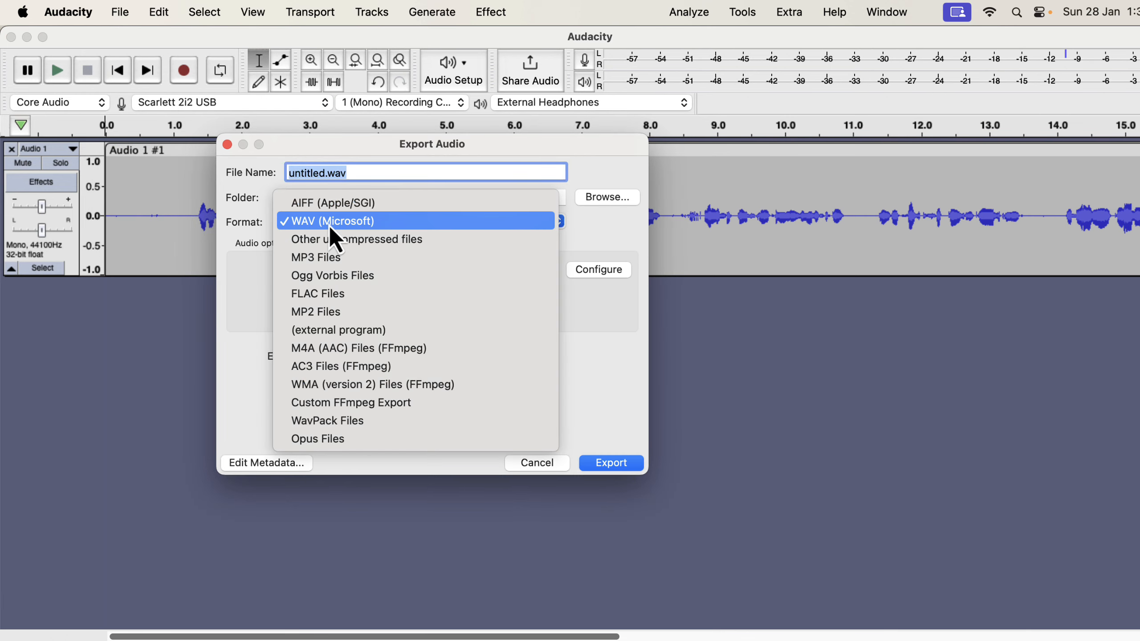
pyautogui.click(332, 259)
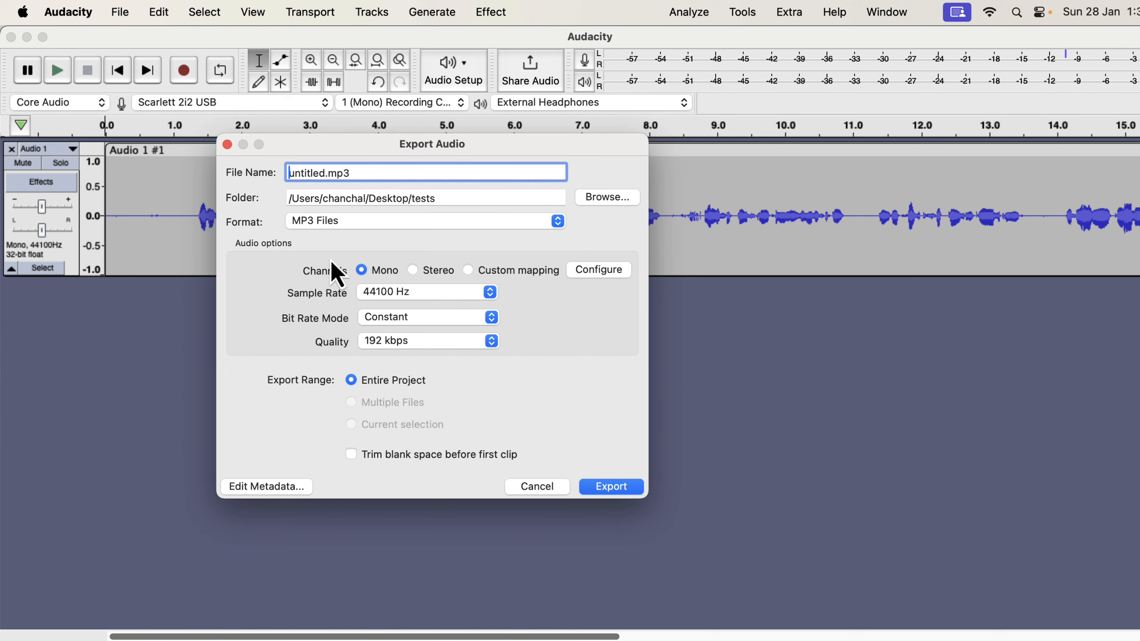
pyautogui.click(331, 222)
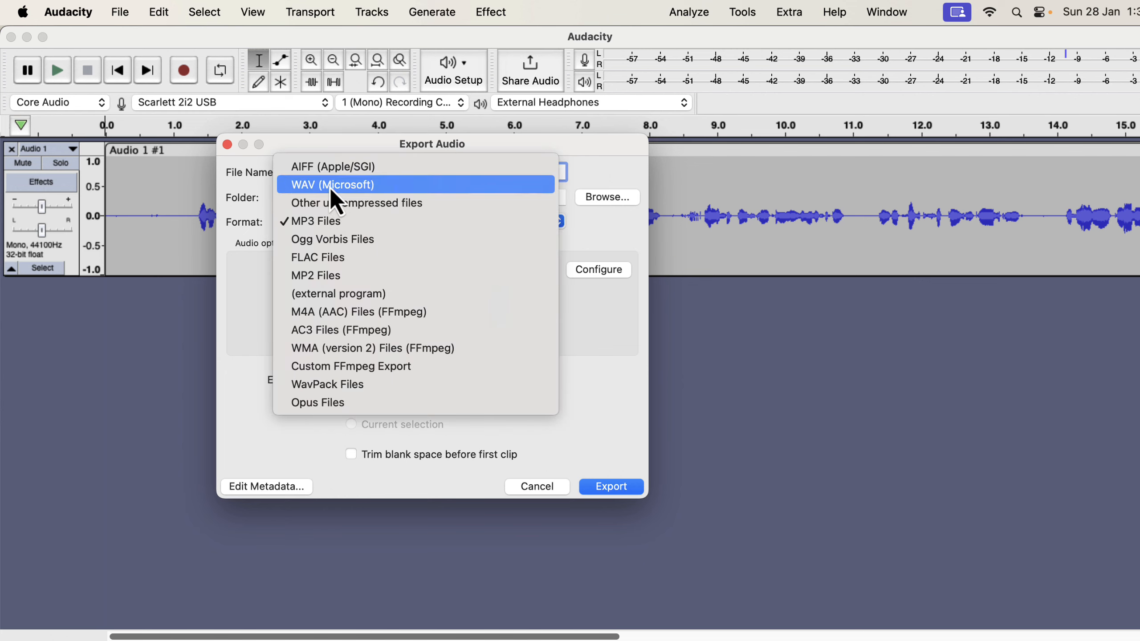
pyautogui.click(336, 202)
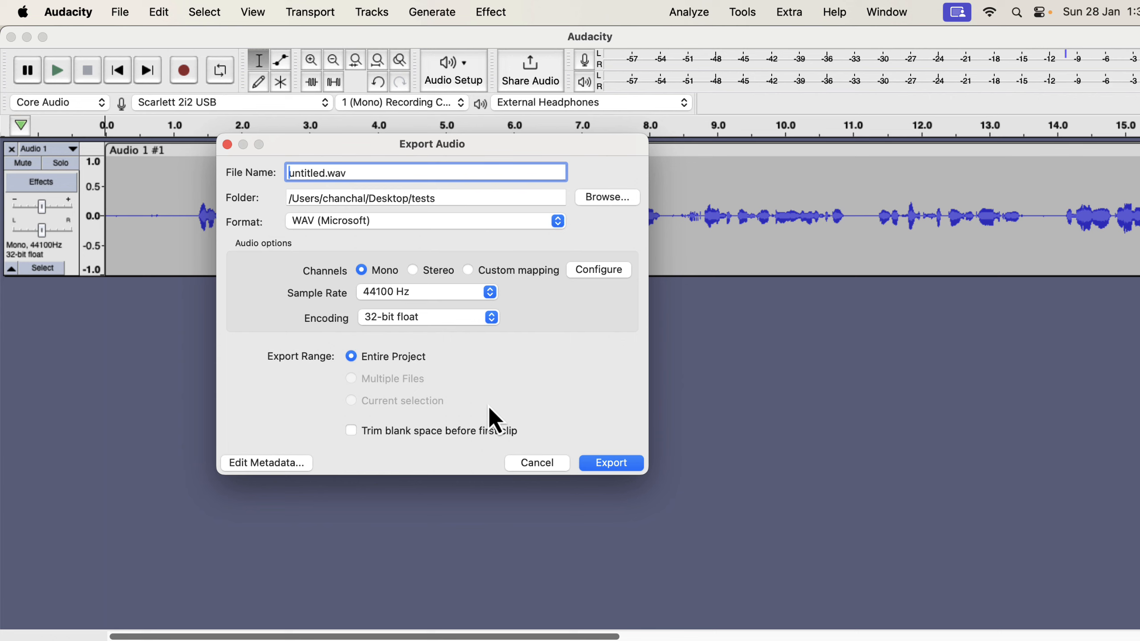
pyautogui.click(515, 460)
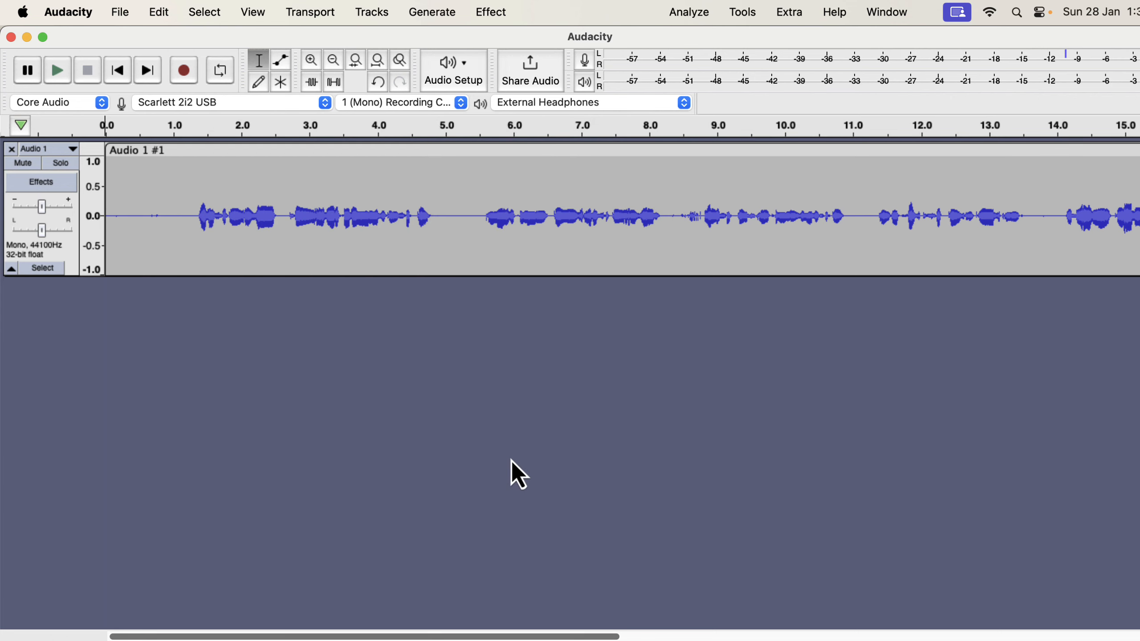
# Save the recording as an AUP3 project named Demo Audacity Step by Step in the Audacity Projects folder.
pyautogui.click(126, 17)
pyautogui.moveTo(143, 121)
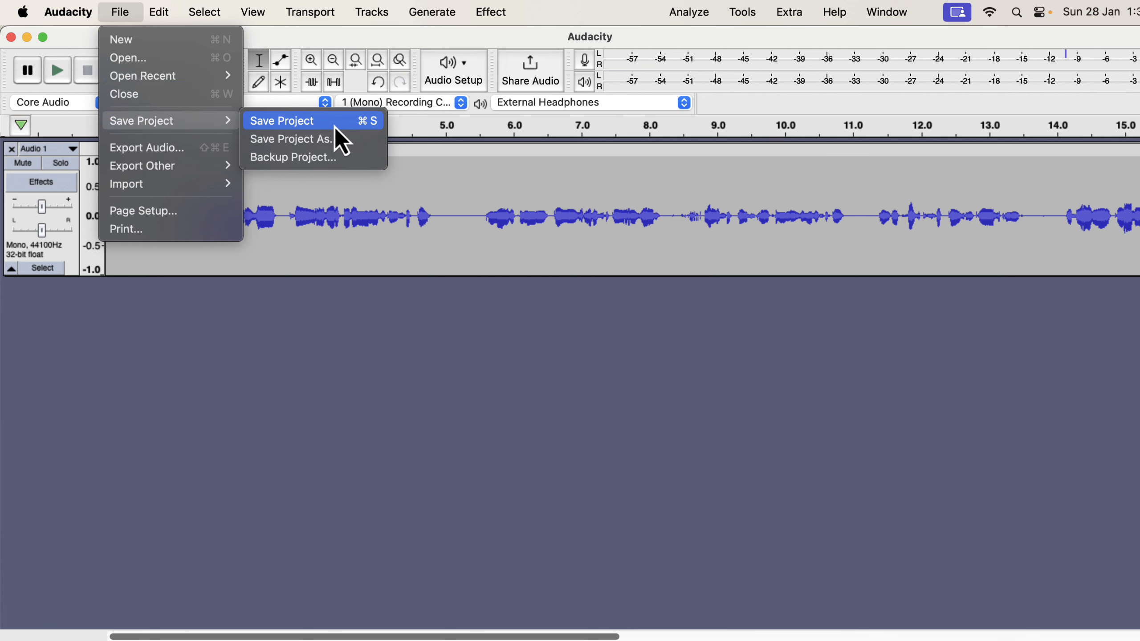
pyautogui.click(338, 140)
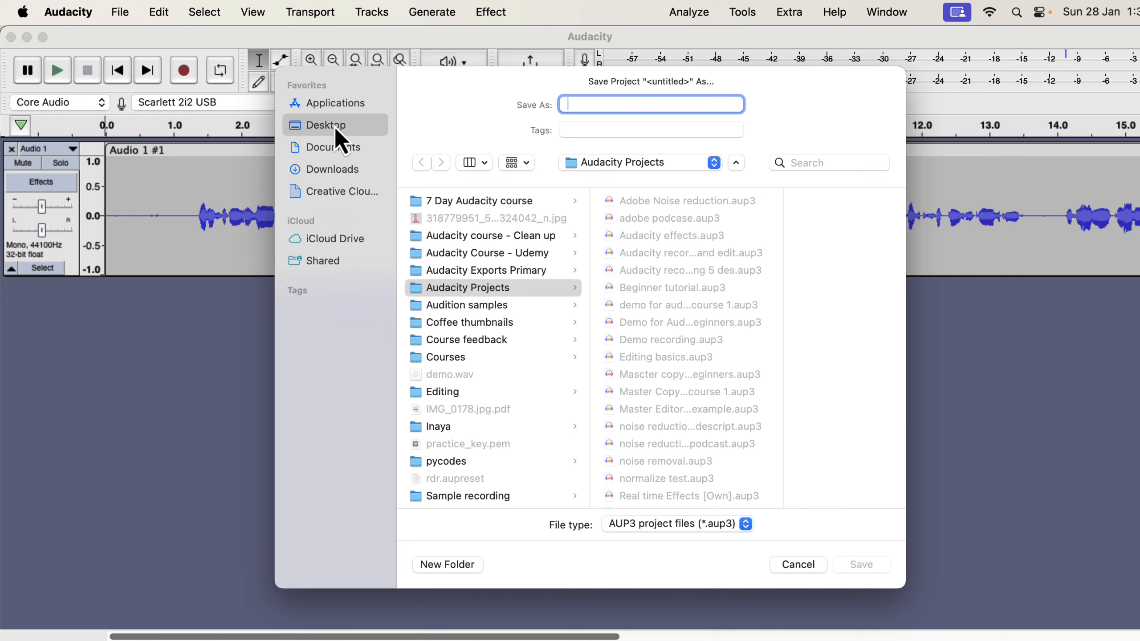
pyautogui.write('Demo ')
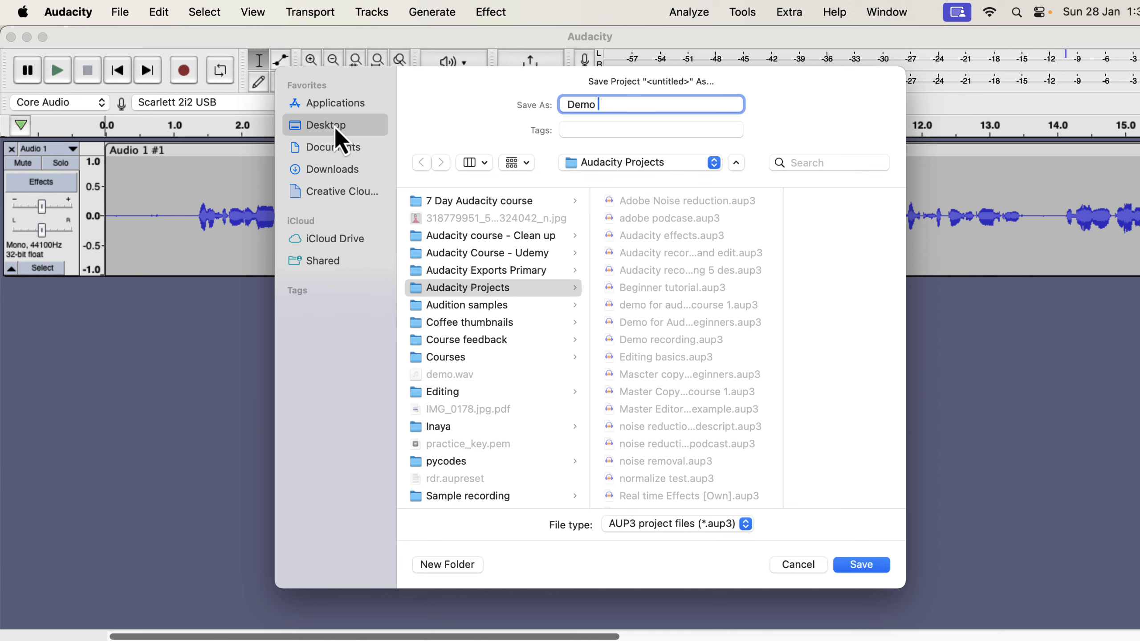
pyautogui.write('Audacity Step by Step')
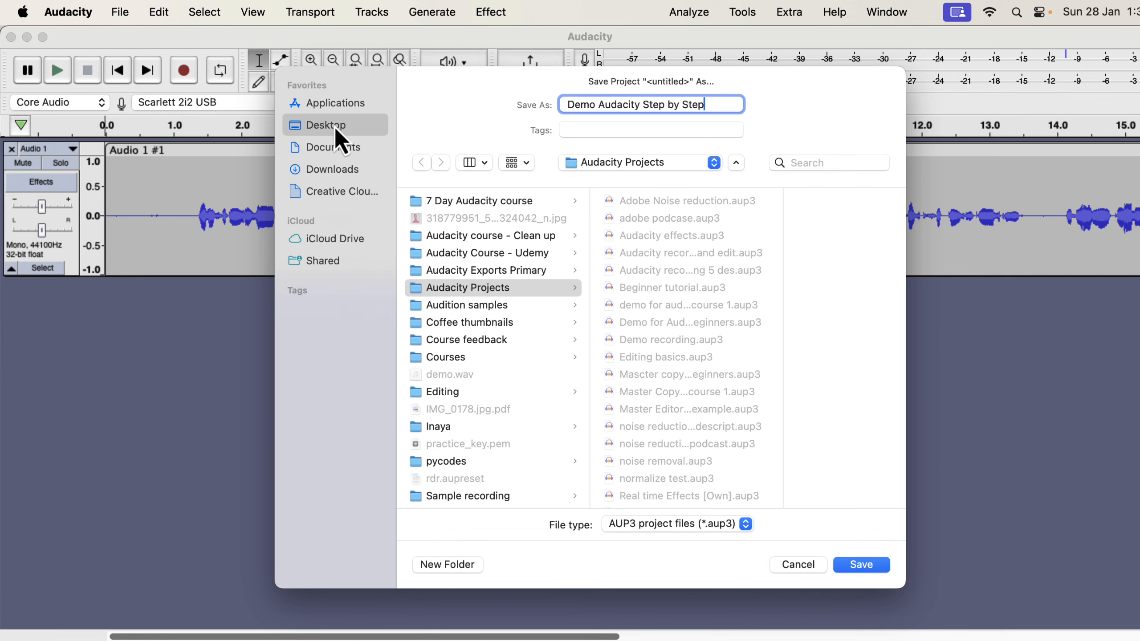
pyautogui.click(709, 537)
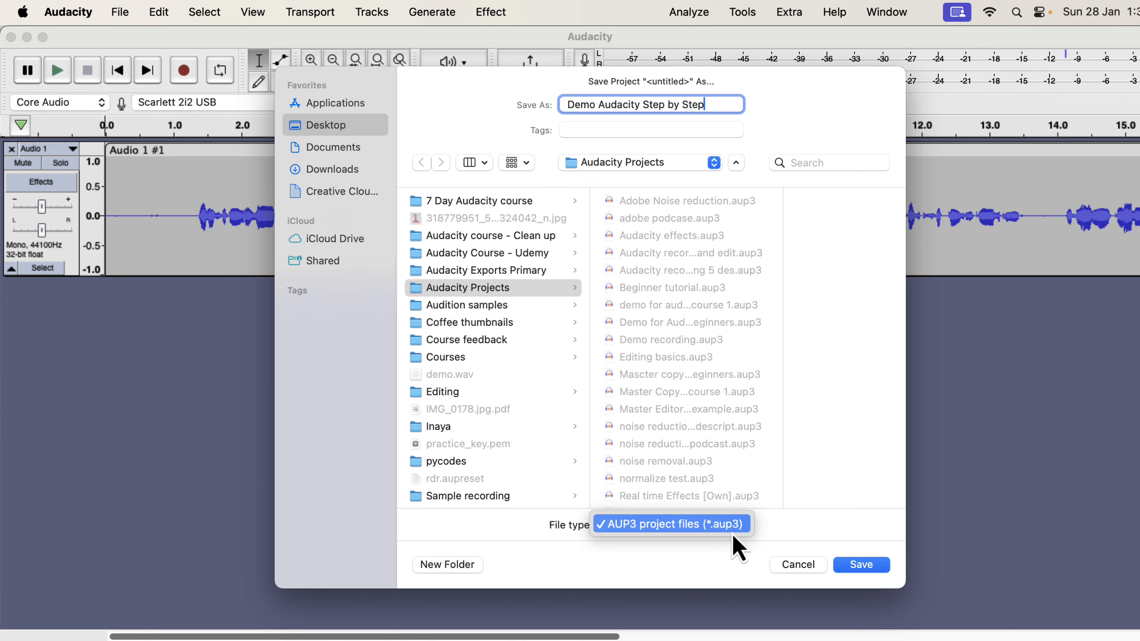
pyautogui.click(870, 577)
pyautogui.click(864, 566)
# Switch to Finder and locate the saved Demo Audacity Step by Step.aup3 file in the Audacity Projects folder.
pyautogui.press('super+Tab')
pyautogui.press('super+Tab')
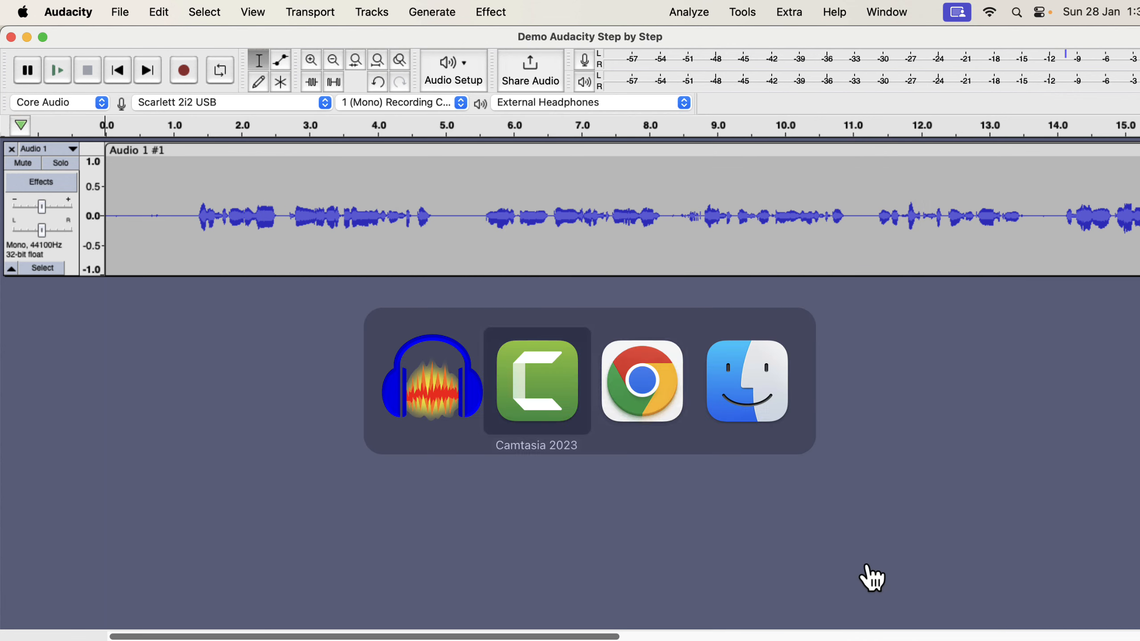
pyautogui.press('super+Tab')
pyautogui.doubleClick(896, 224)
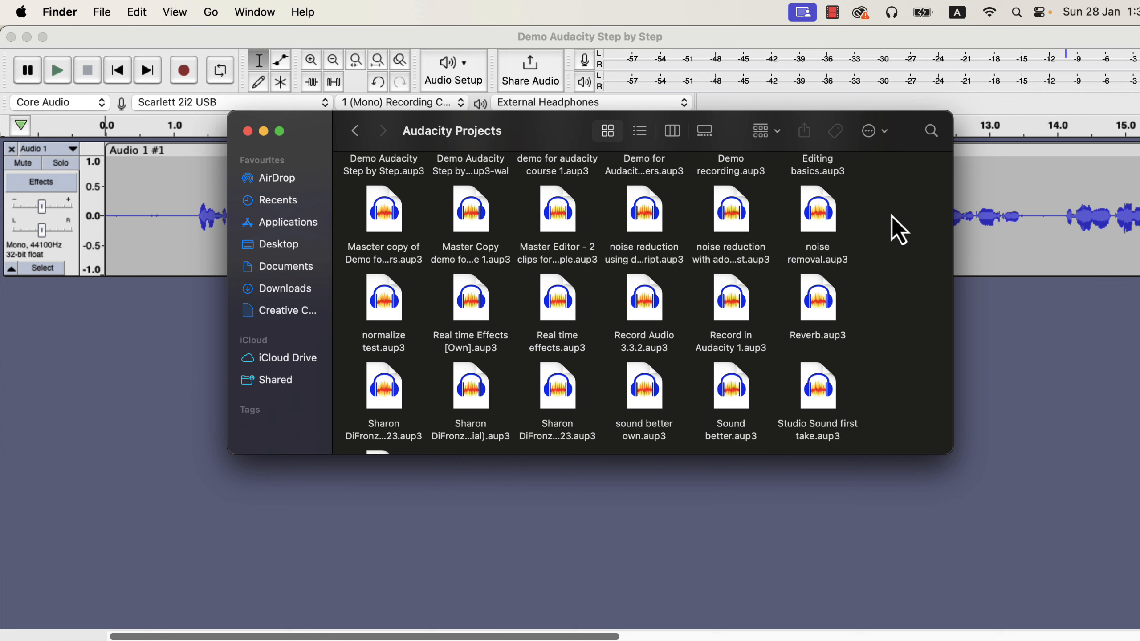
pyautogui.scroll(3, 752, 301)
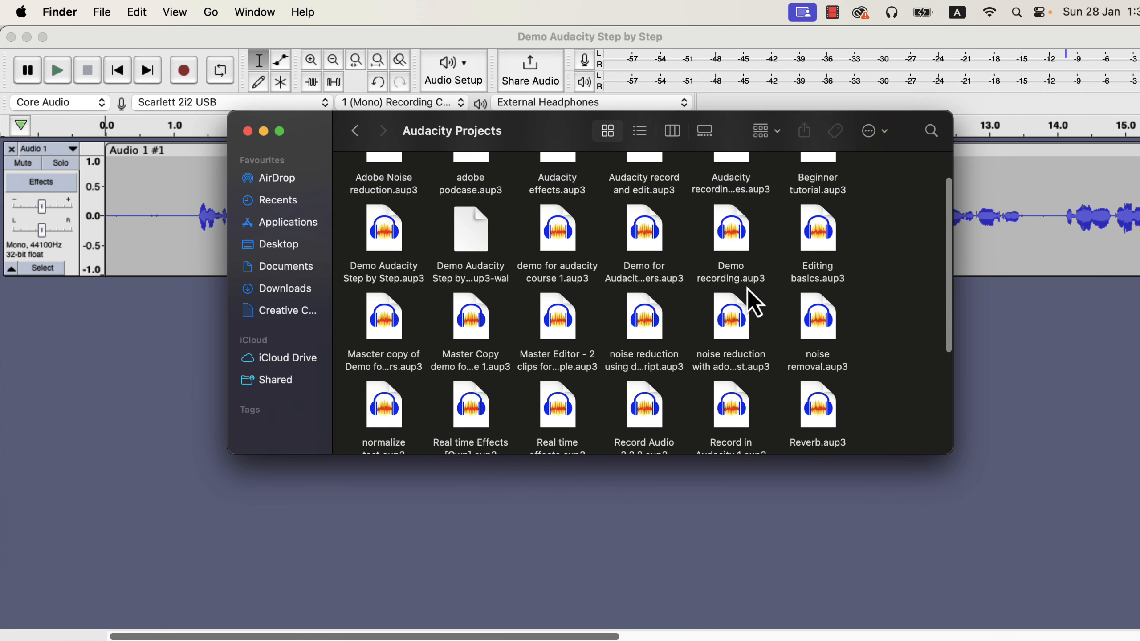
pyautogui.click(386, 251)
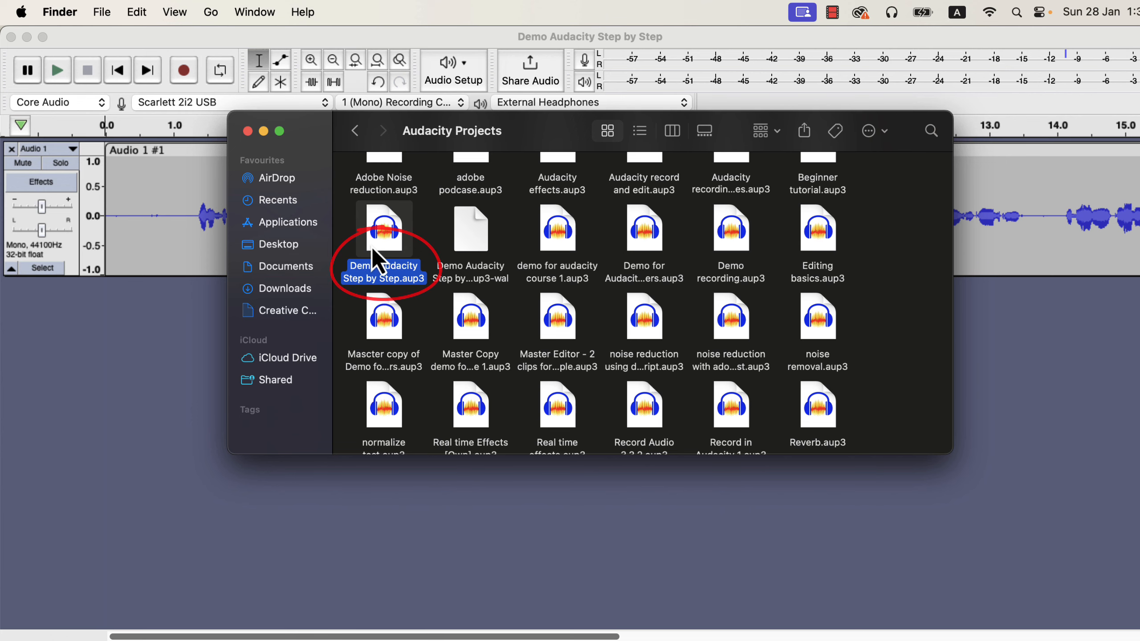
# Close the project window and reopen the project from Demo Audacity Step by Step.aup3 in Finder.
pyautogui.click(11, 38)
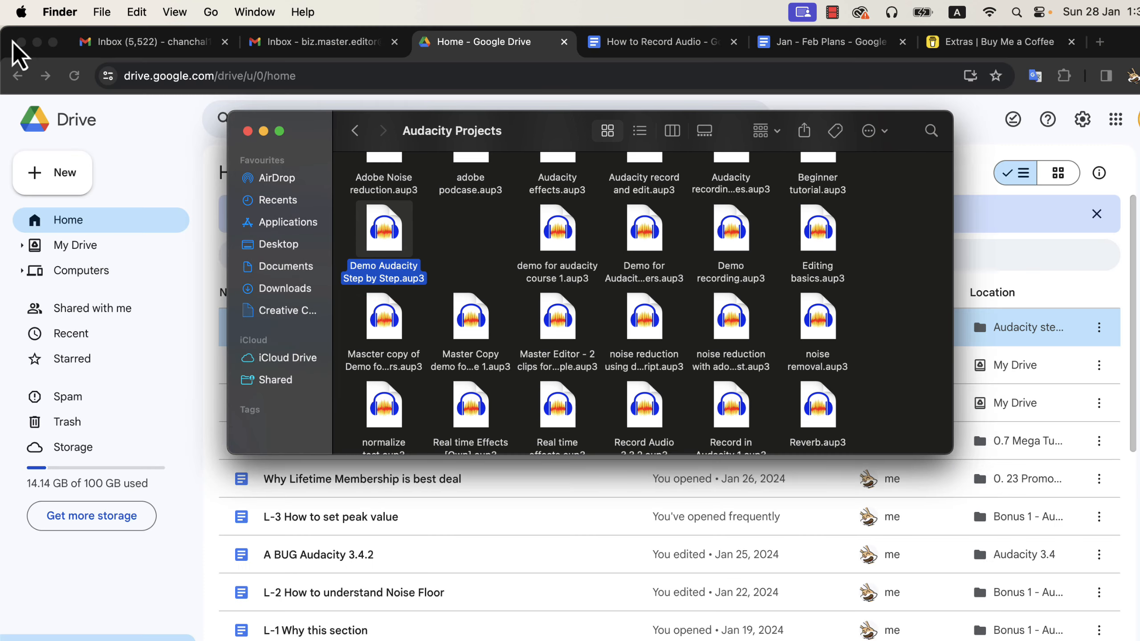
pyautogui.doubleClick(389, 245)
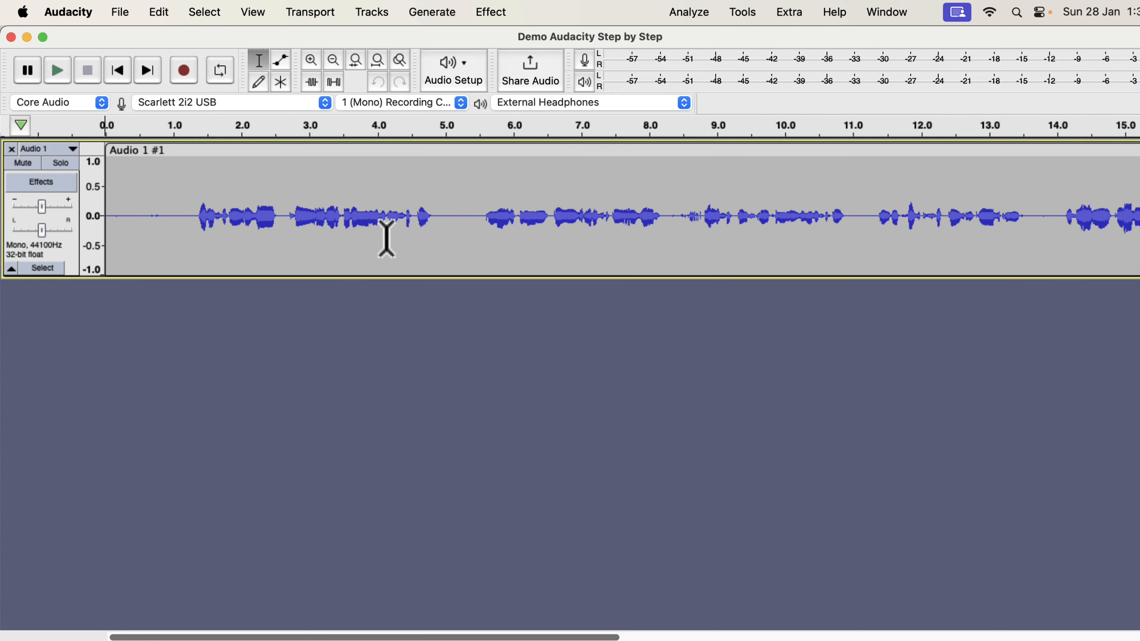
pyautogui.hscroll(5, 387, 238)
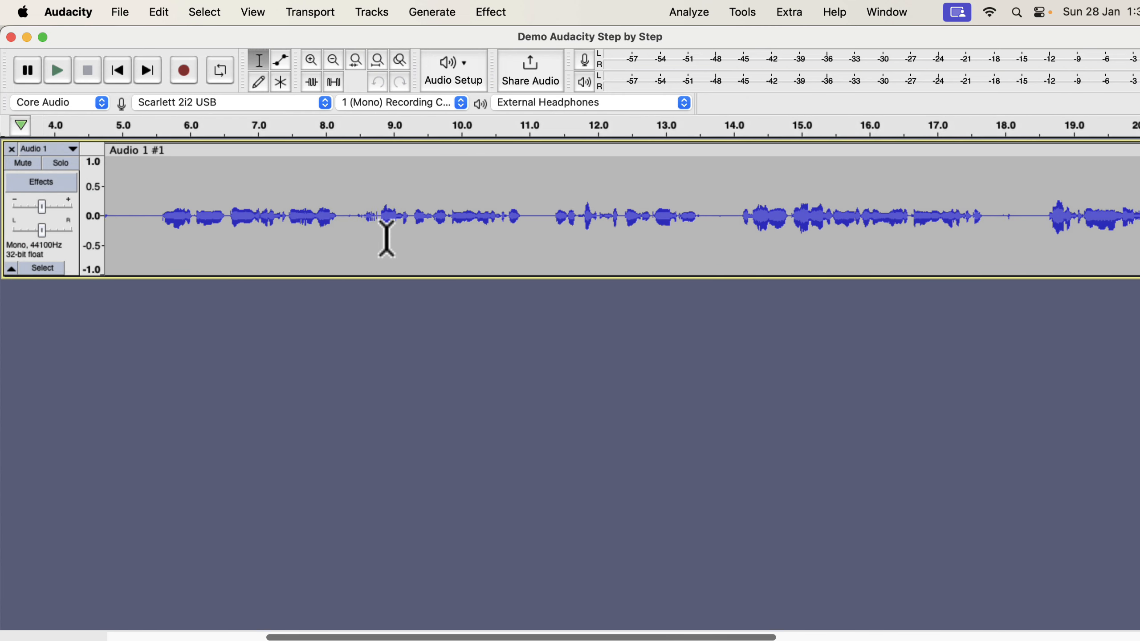
pyautogui.hscroll(-5, 387, 238)
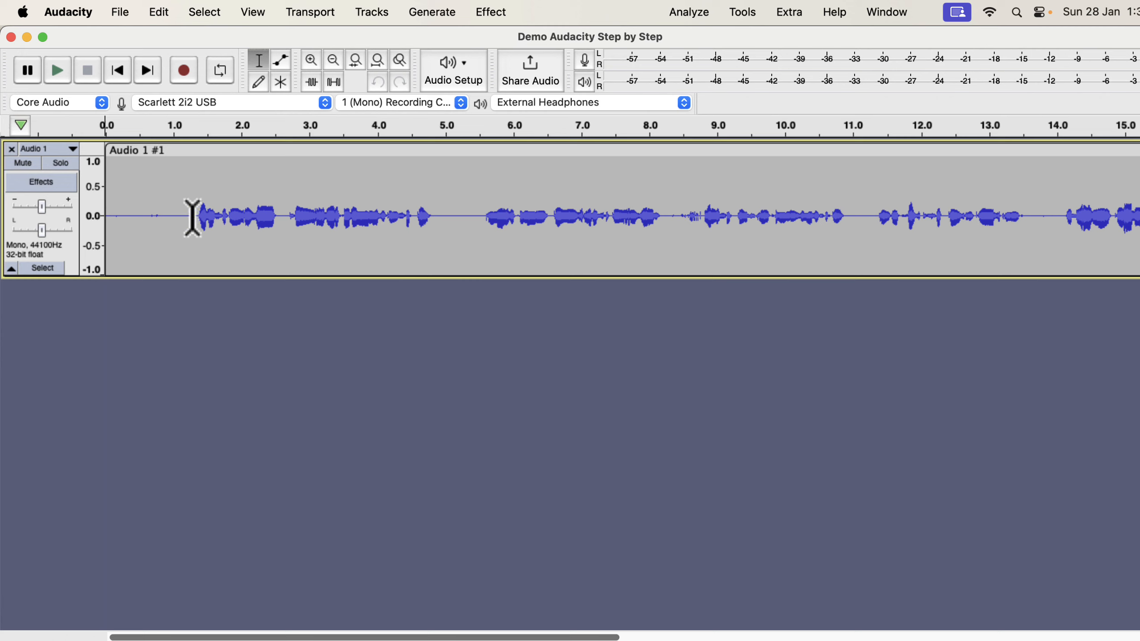
# Play the reopened recording from about 0.9 seconds, just before the first words, and stop playback.
pyautogui.click(168, 200)
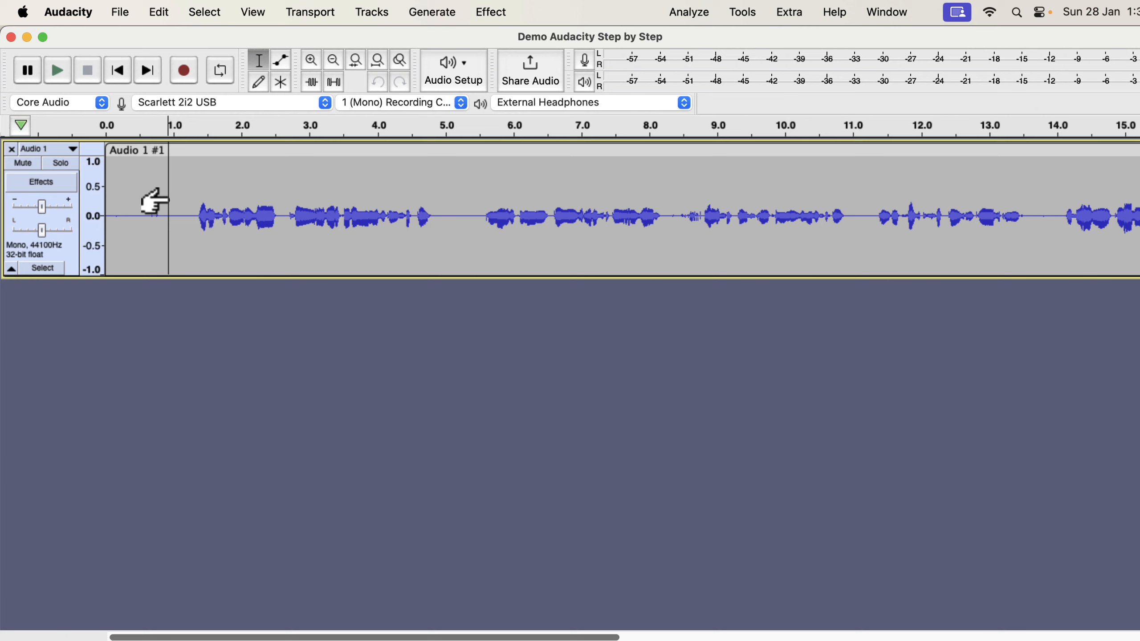
pyautogui.click(57, 71)
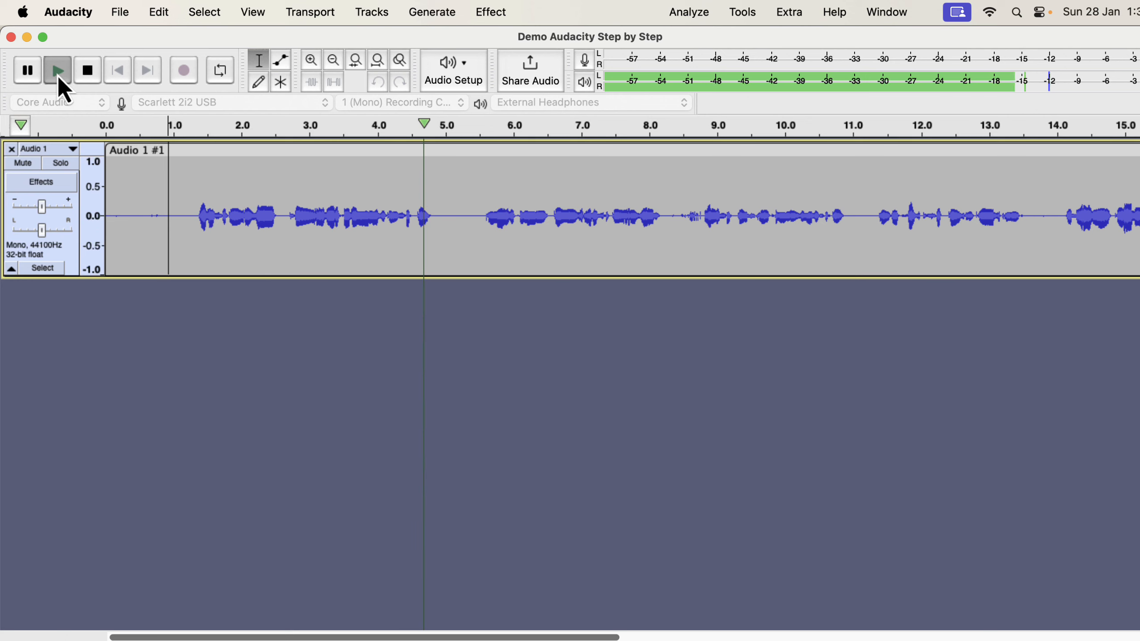
pyautogui.click(93, 74)
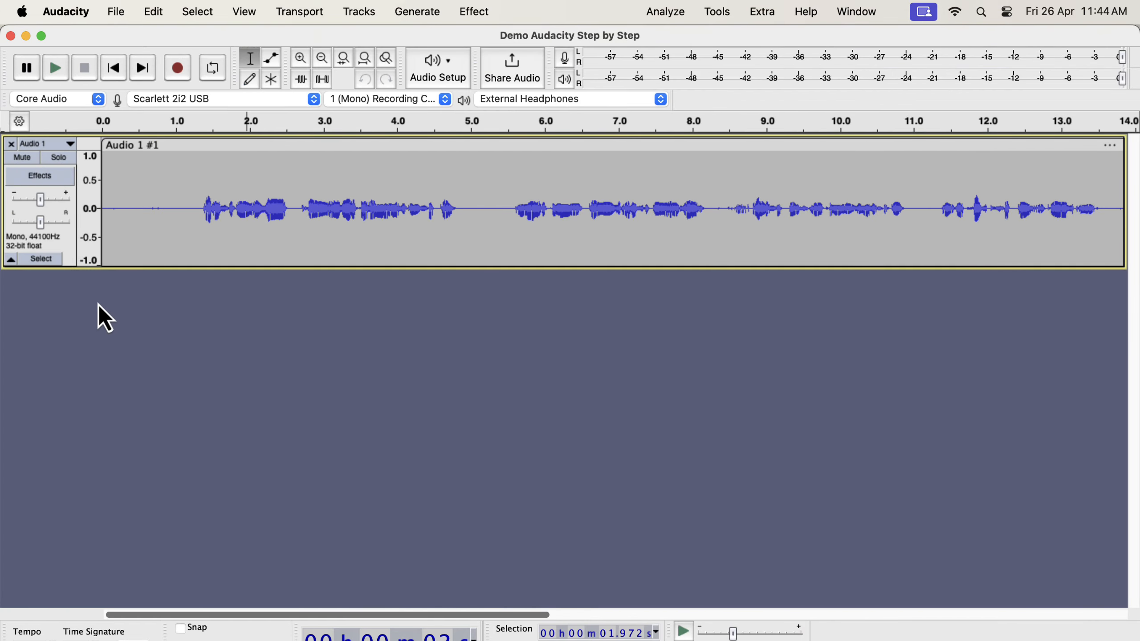
# Check the installed Audacity version in the program's About information and close it.
pyautogui.click(73, 14)
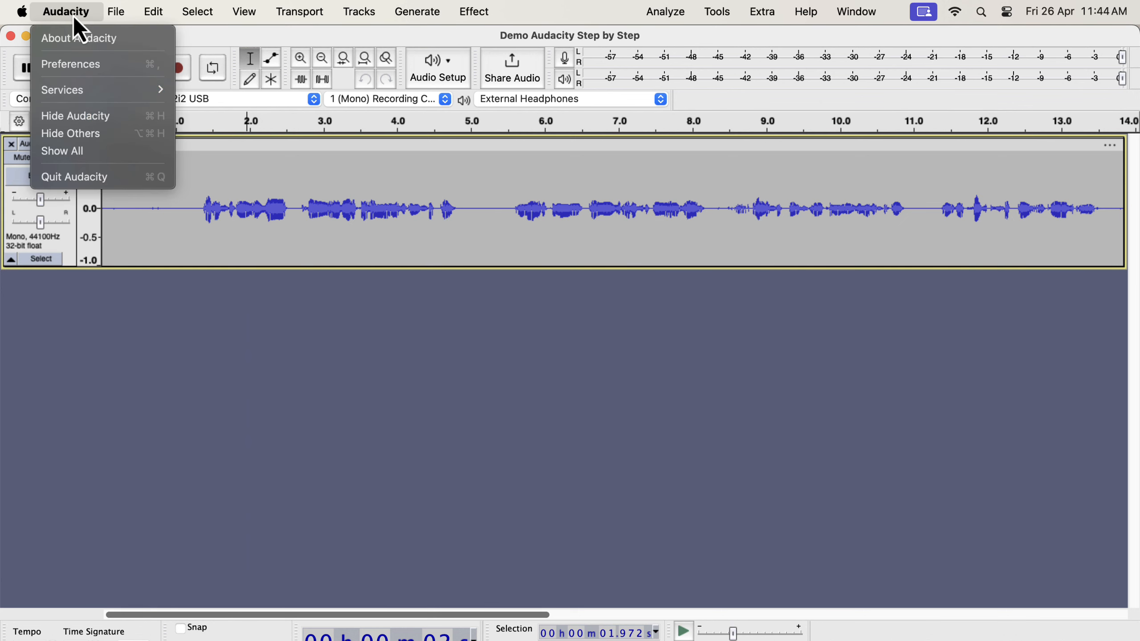
pyautogui.click(73, 43)
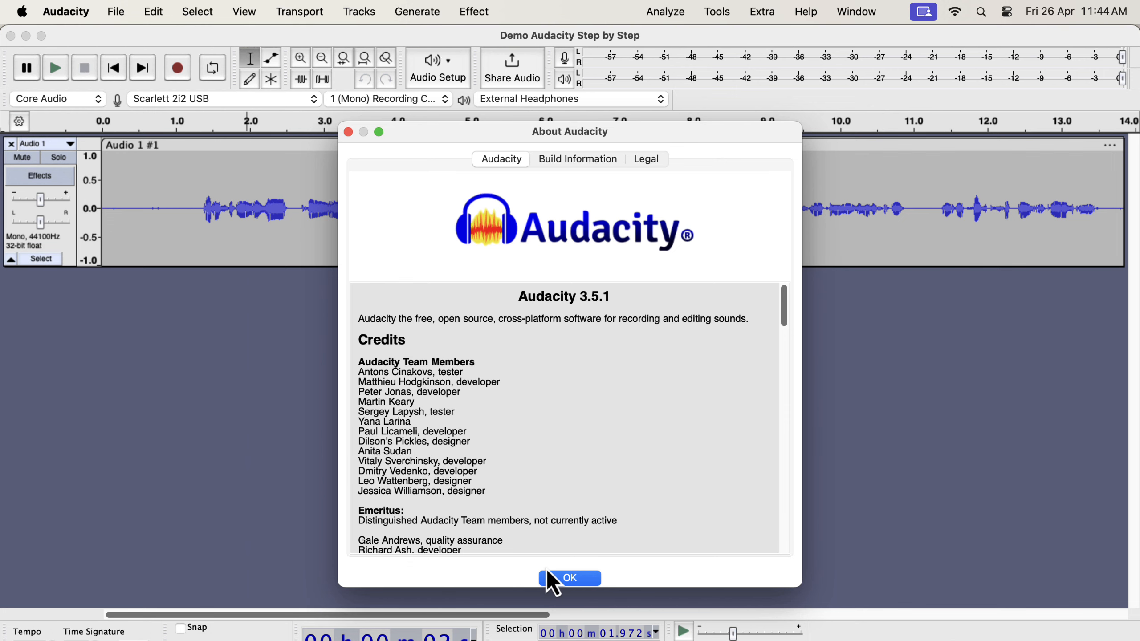
pyautogui.click(553, 579)
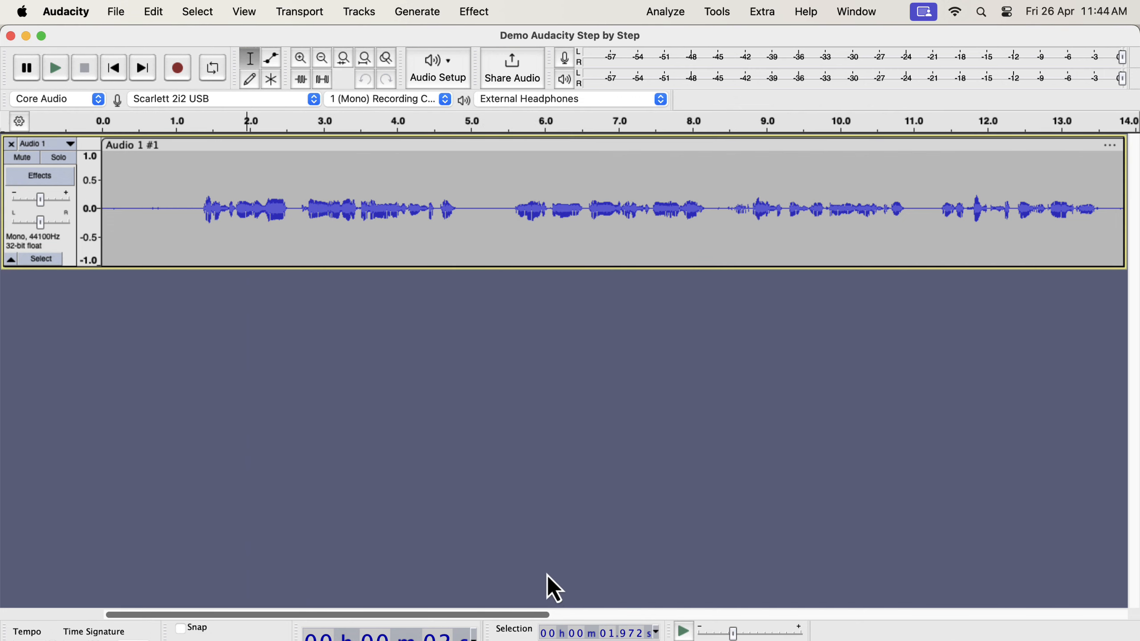
# Start saving the project to the cloud and proceed to the audio.com sign-in.
pyautogui.click(107, 11)
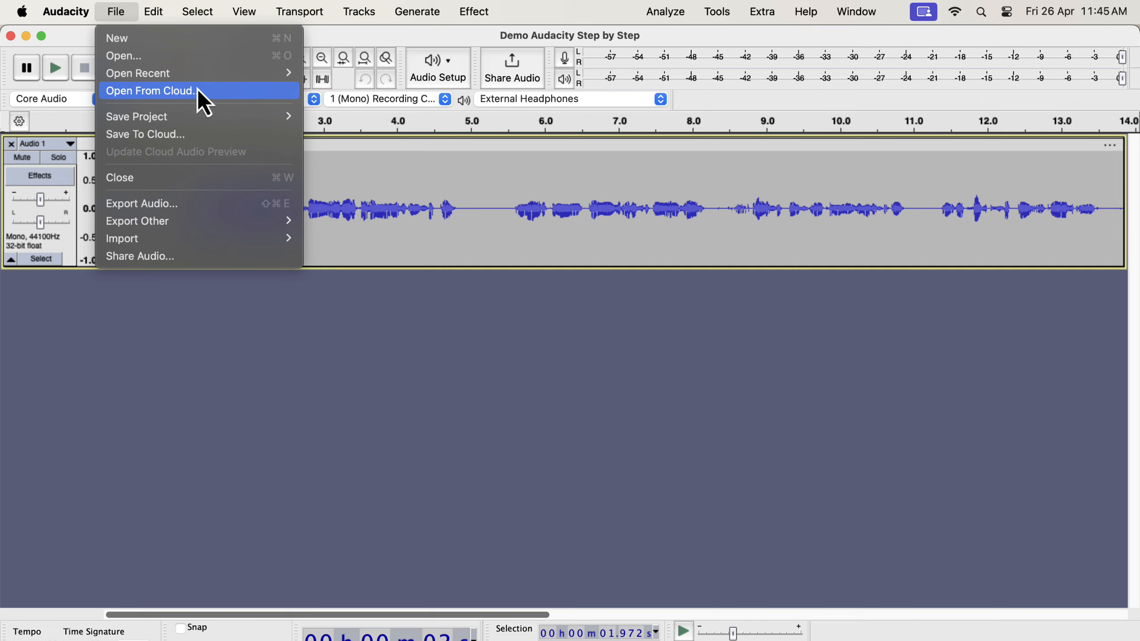
pyautogui.click(188, 134)
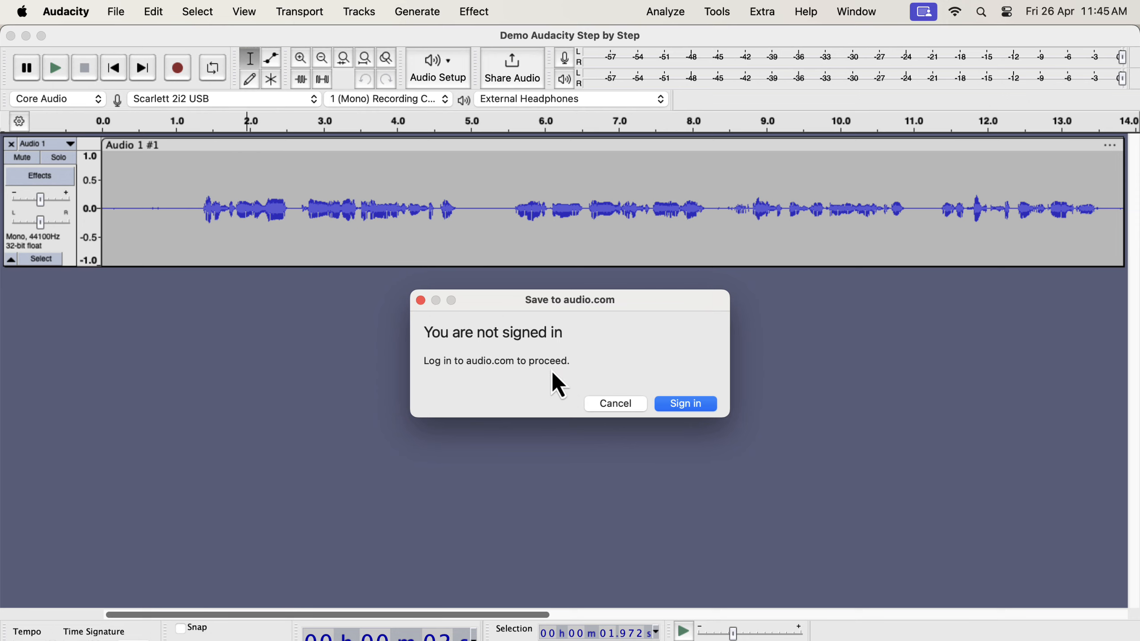
pyautogui.click(693, 404)
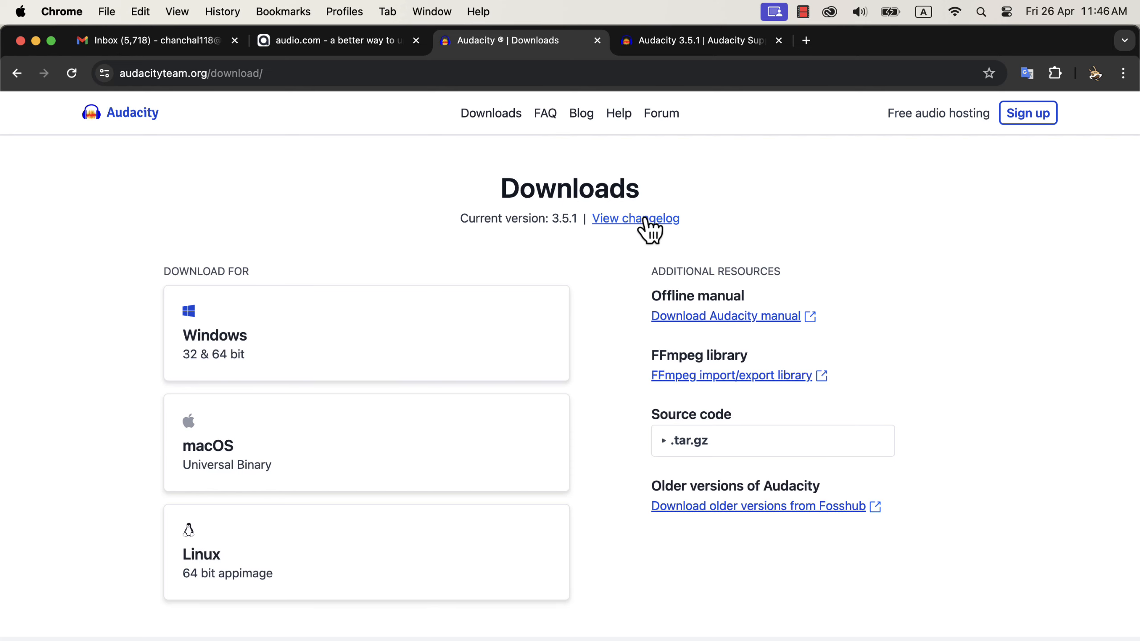
# Open the changelog from the Audacity downloads page in Chrome and go to the Audacity 3.5 release notes.
pyautogui.click(646, 219)
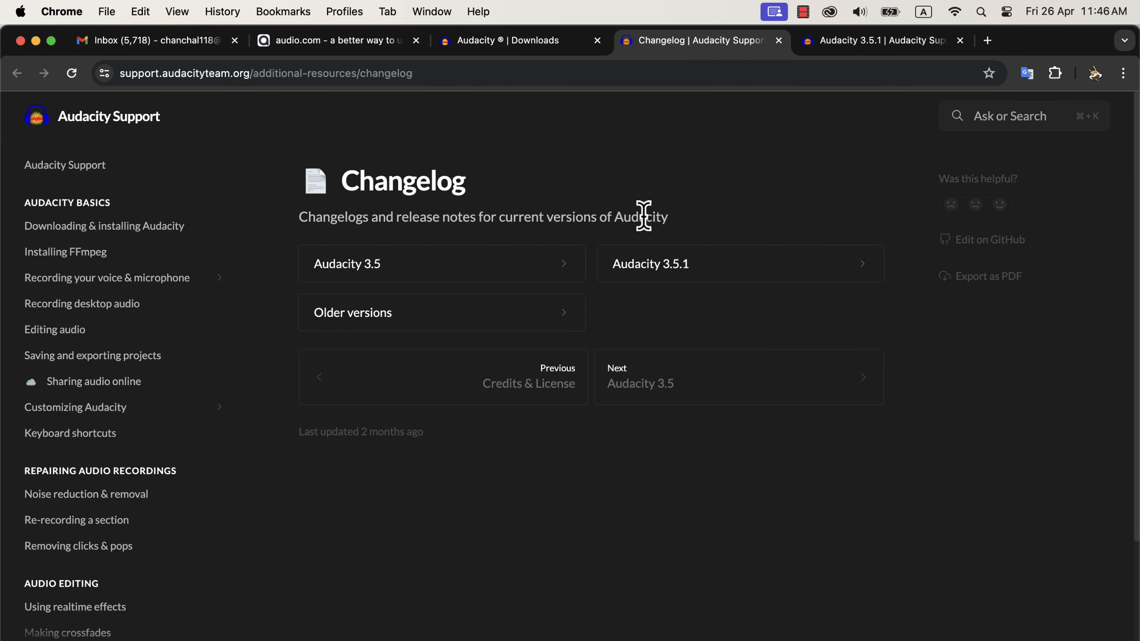
pyautogui.click(628, 386)
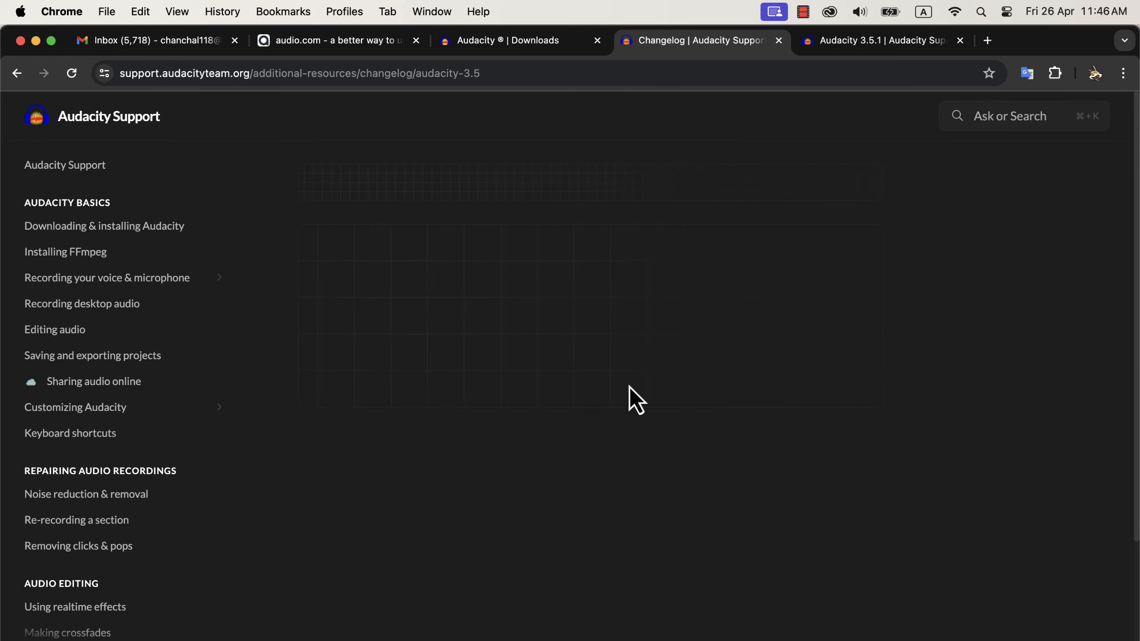
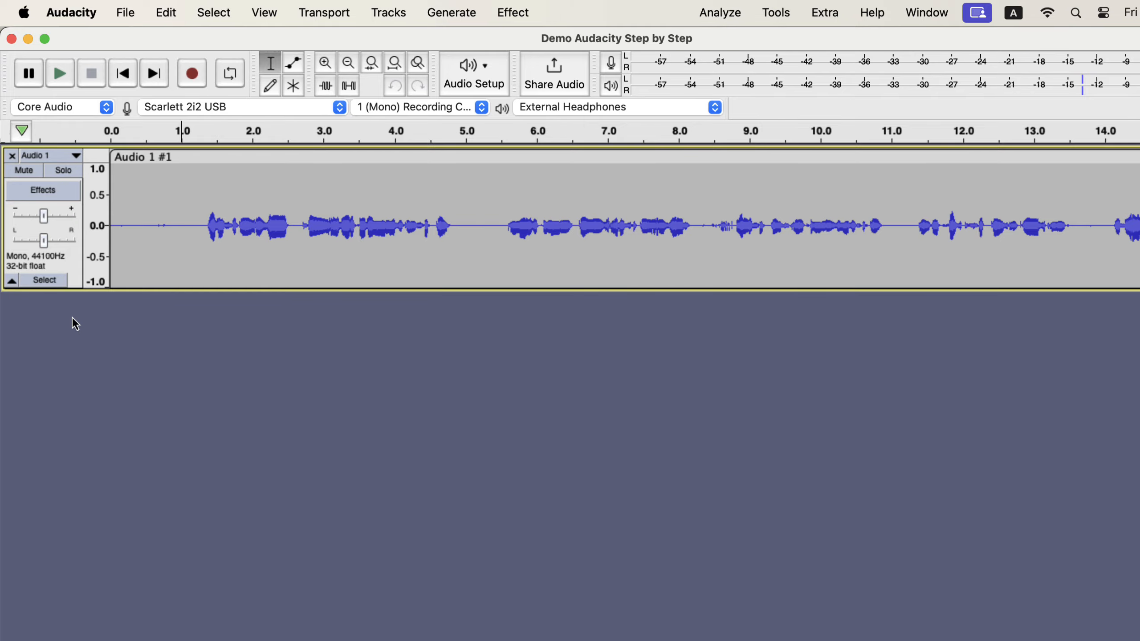
# Place the playback cursor in the silence at about 5.1 seconds, play the track from there and stop.
pyautogui.click(178, 220)
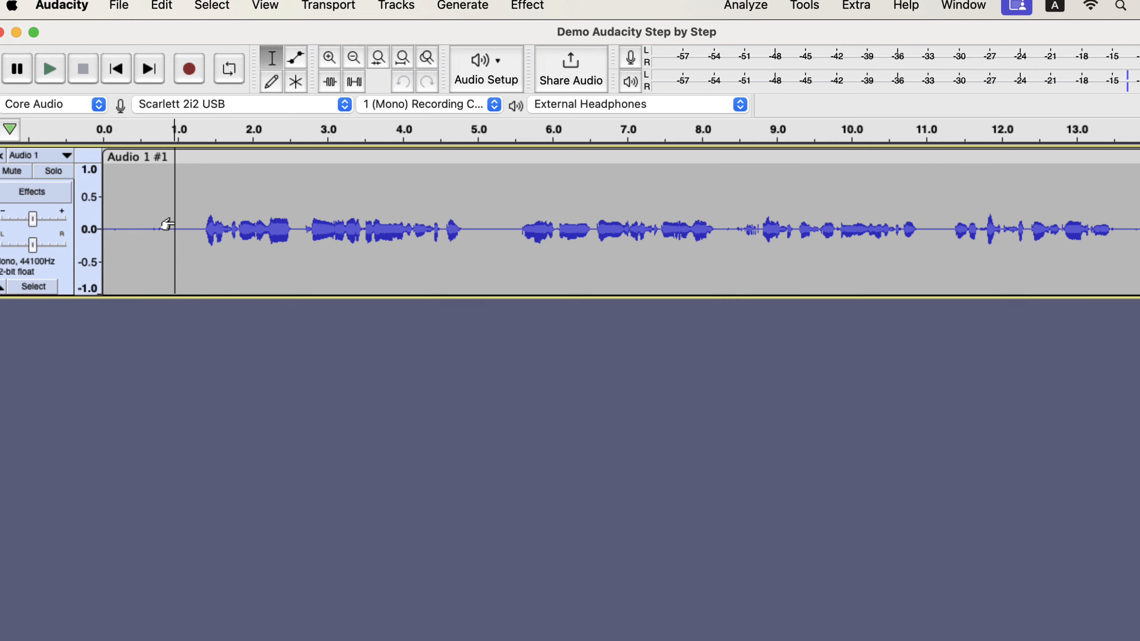
pyautogui.click(485, 227)
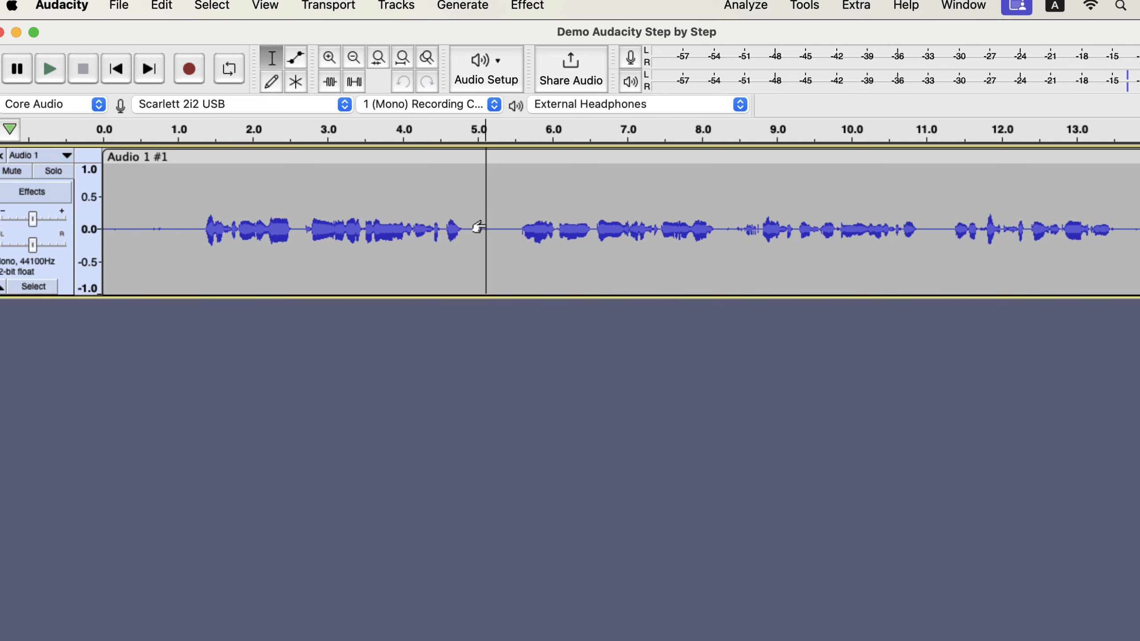
pyautogui.press('space')
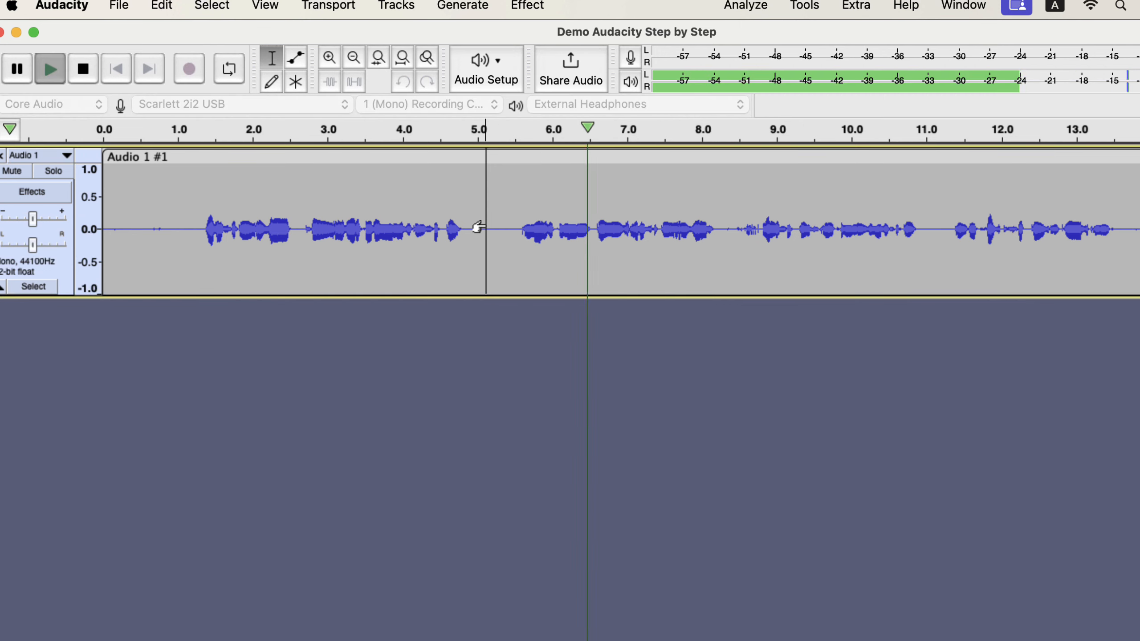
pyautogui.press('space')
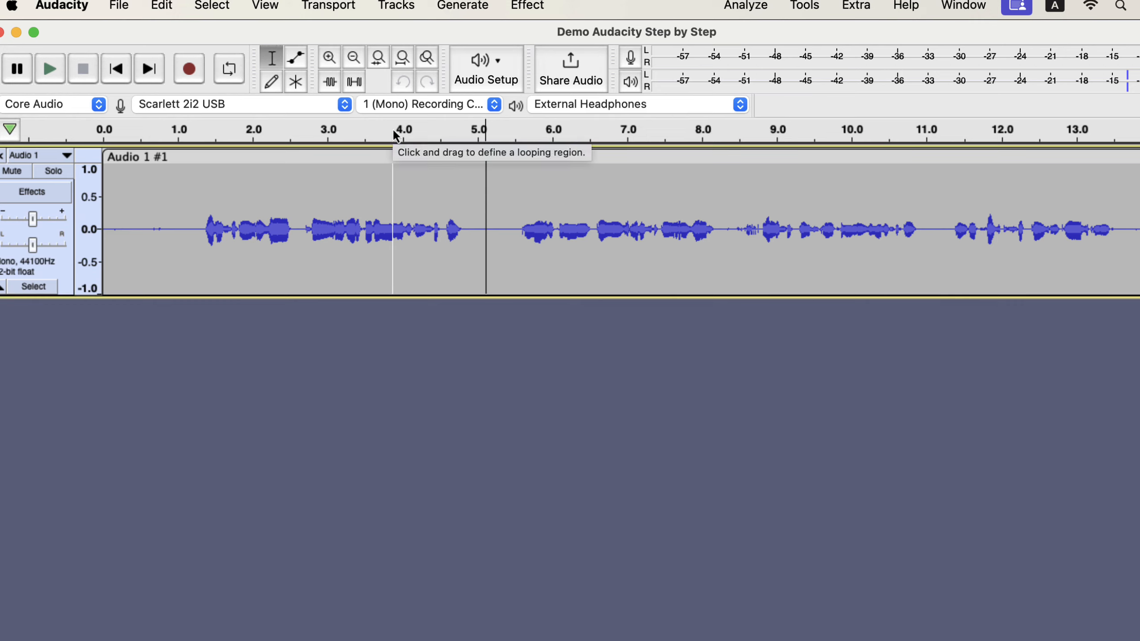
# Play the track directly from the timeline at about 1.9 seconds and again at about 7.6 seconds, stopping each time.
pyautogui.click(248, 136)
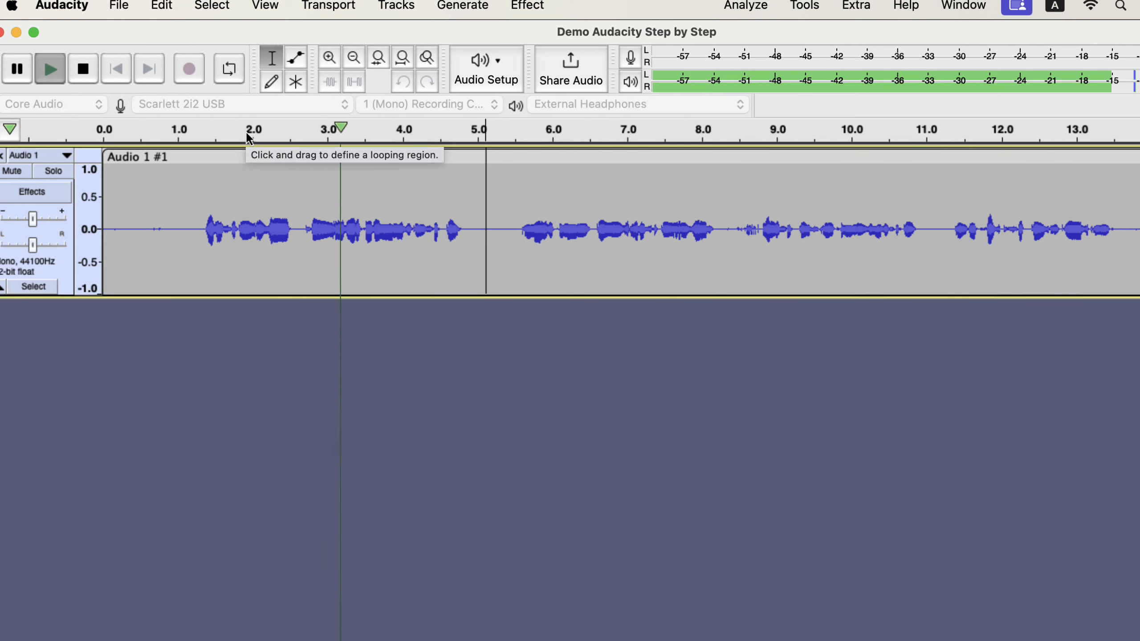
pyautogui.press('space')
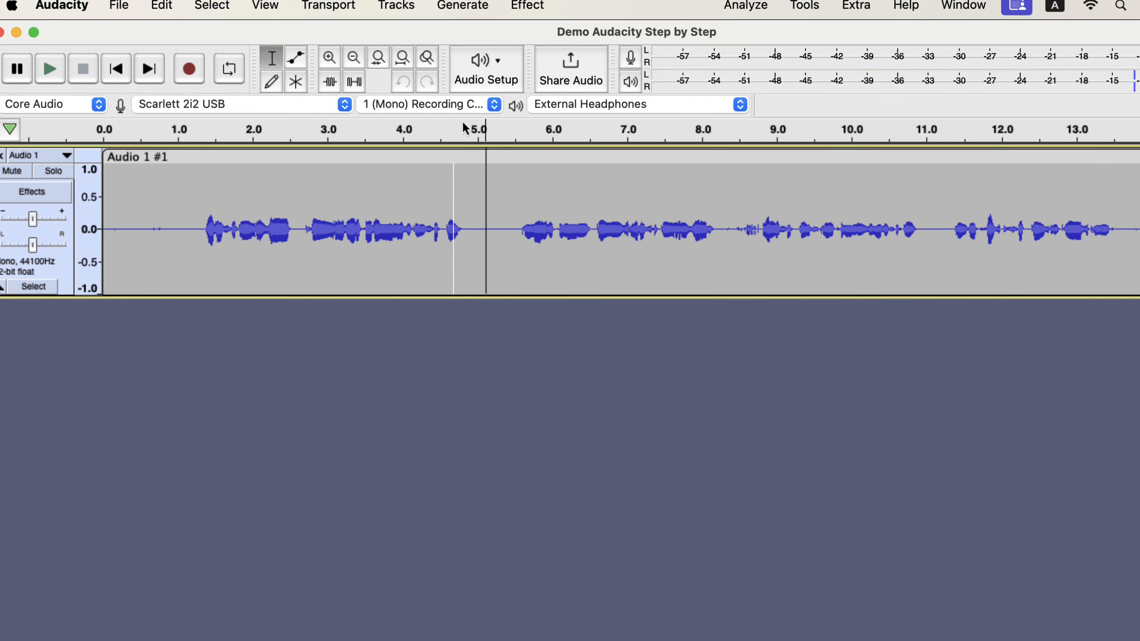
pyautogui.click(669, 135)
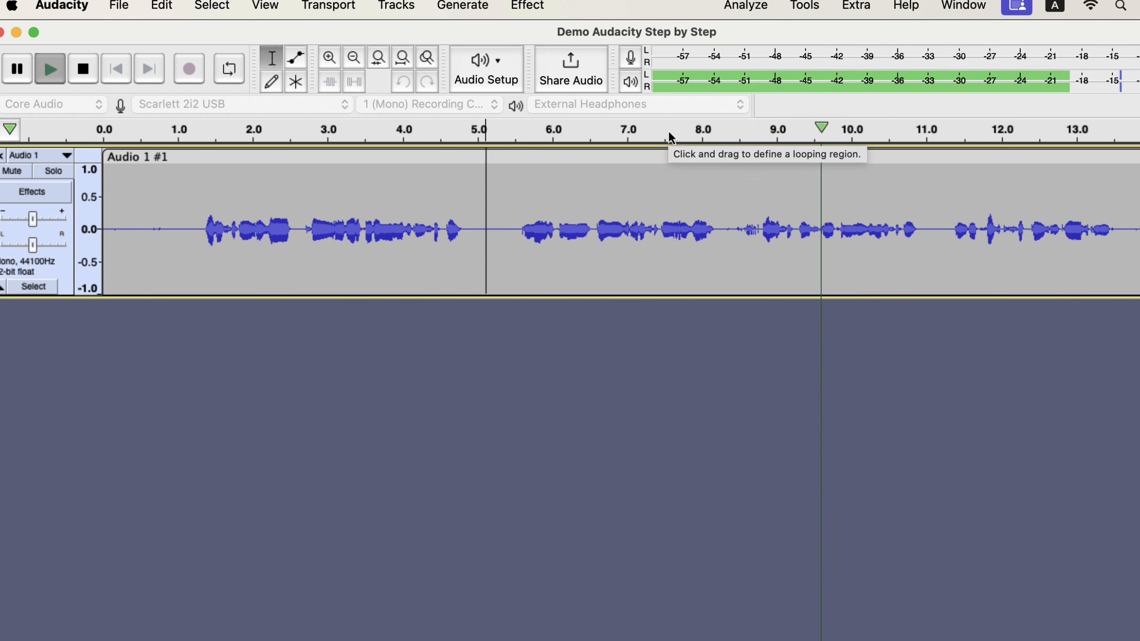
pyautogui.press('space')
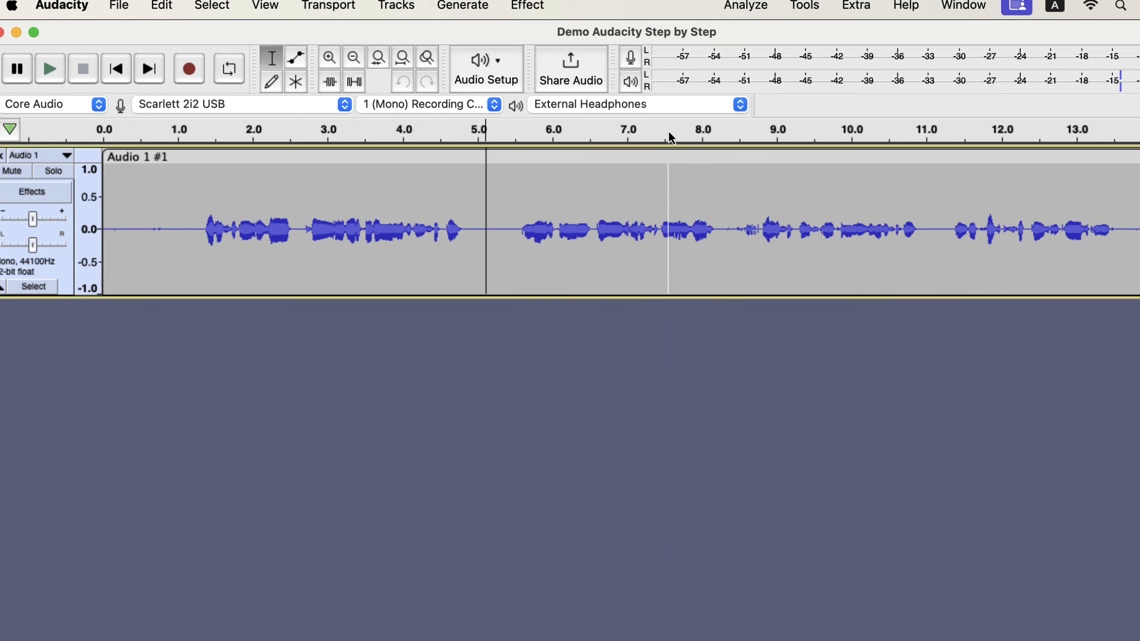
# Delete the silence between about 0.5 and 1.0 seconds, before the first words of the track.
pyautogui.click(139, 216)
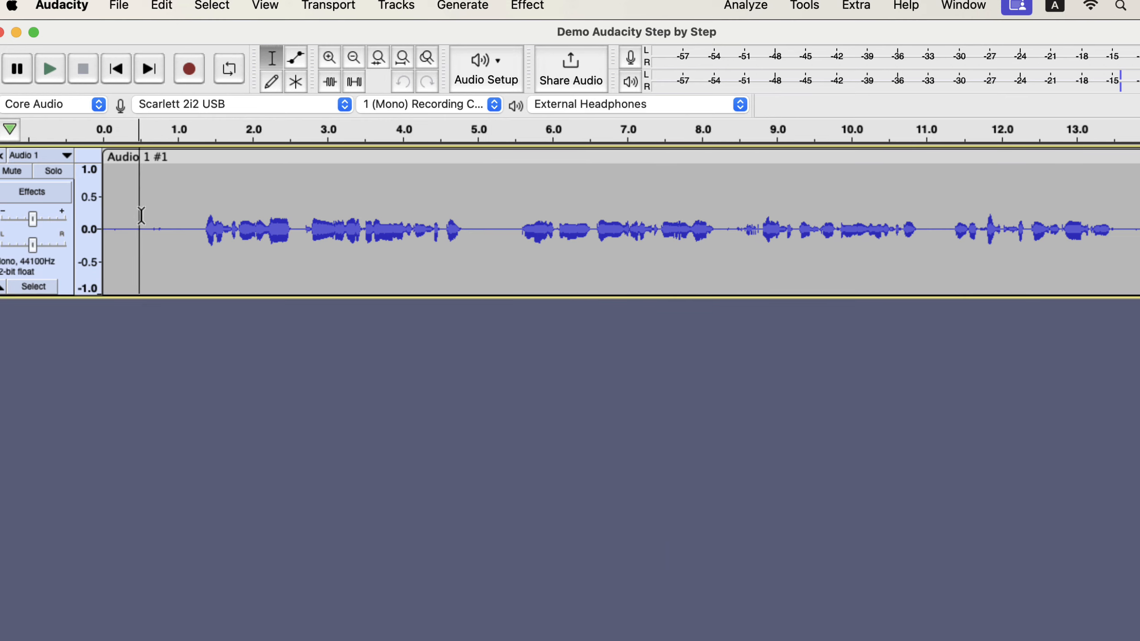
pyautogui.moveTo(141, 216); pyautogui.dragTo(180, 265)
pyautogui.press('Delete')
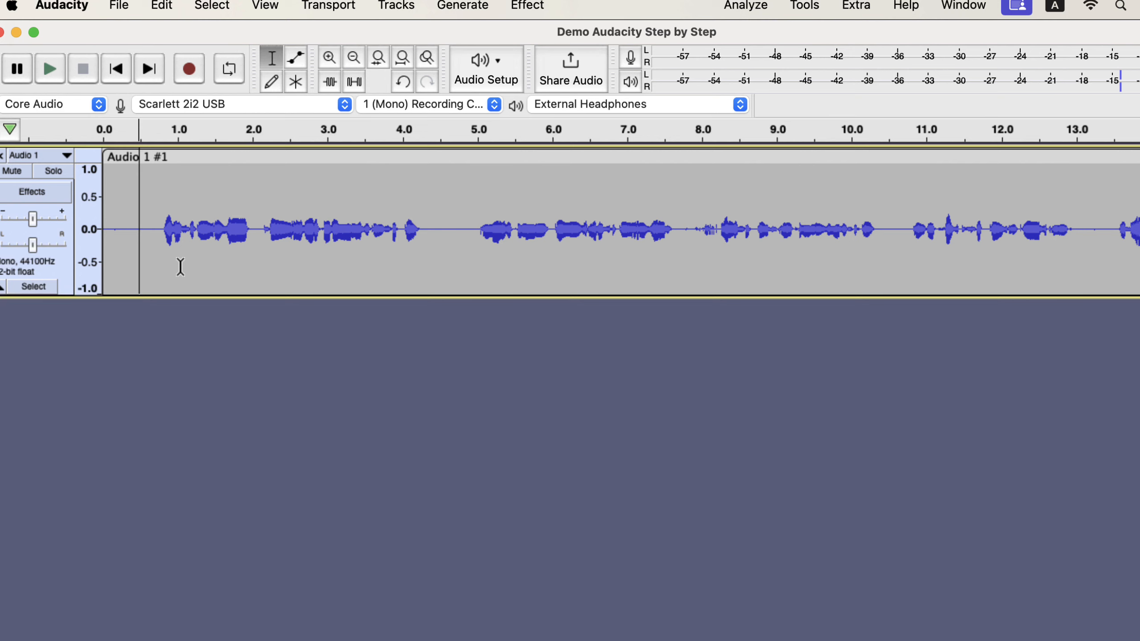
# Delete the silence between about 0.05 and 0.35 seconds and the silence between about 17.0 and 17.5 seconds.
pyautogui.moveTo(108, 220); pyautogui.dragTo(129, 253)
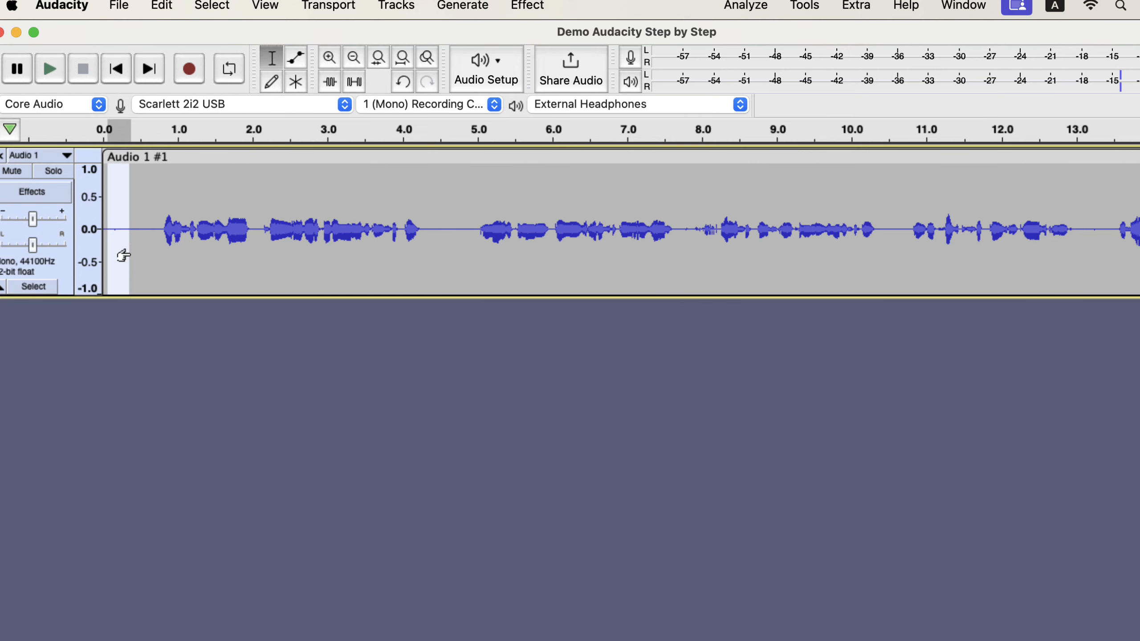
pyautogui.press('Delete')
pyautogui.hscroll(15, 310, 245)
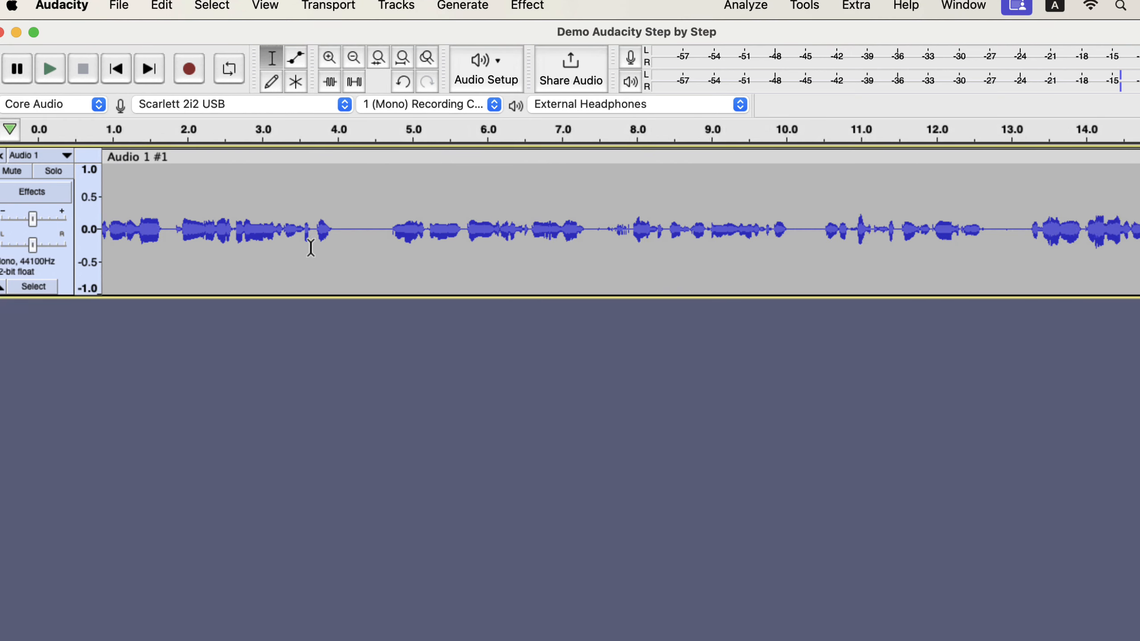
pyautogui.moveTo(194, 209); pyautogui.dragTo(229, 256)
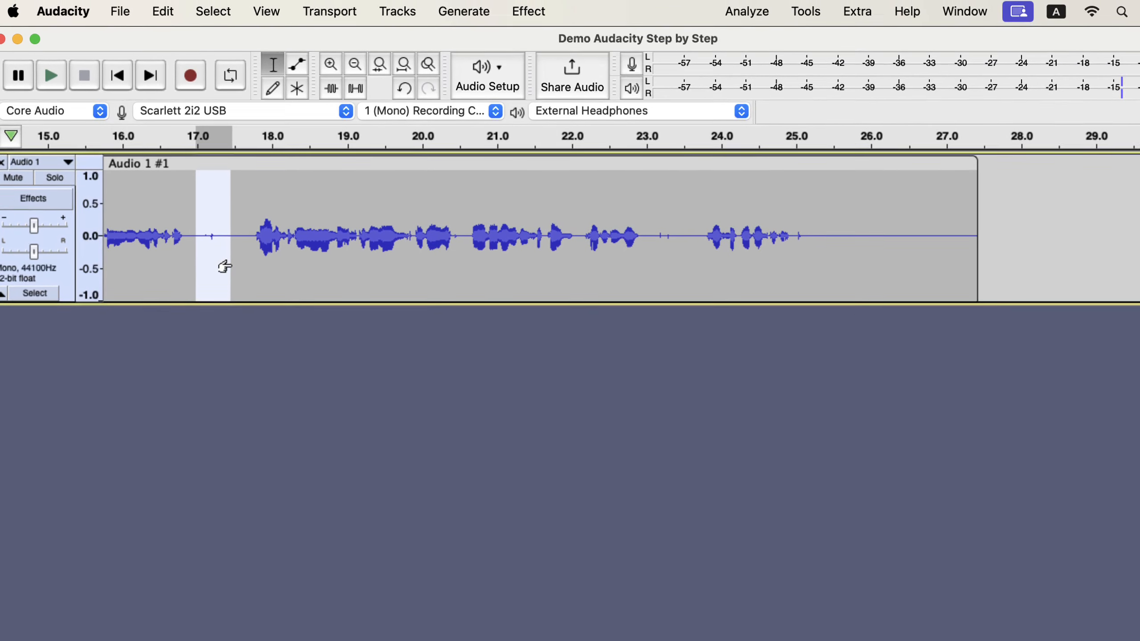
pyautogui.click(163, 6)
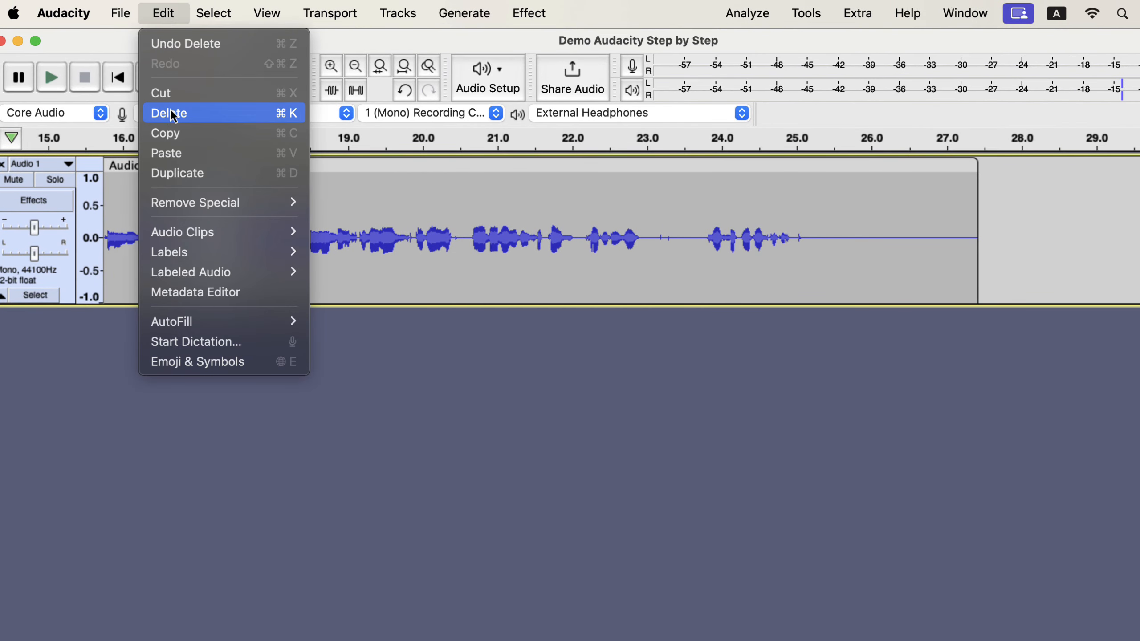
pyautogui.click(277, 120)
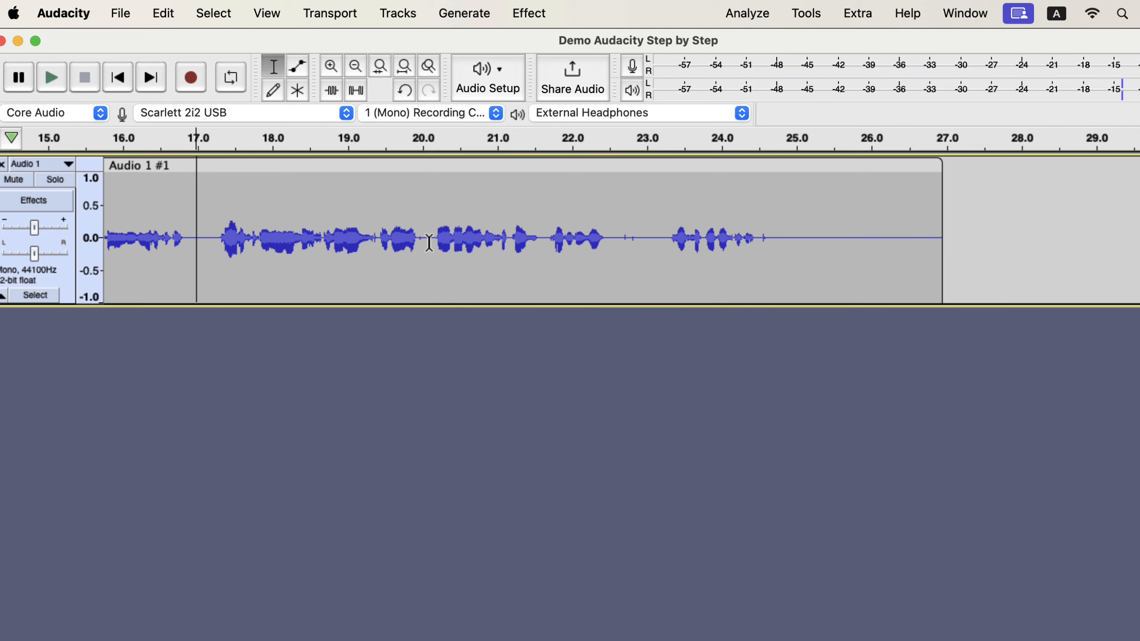
# Copy the silence between about 25.0 and 26.0 seconds and paste it at about 0.2 seconds, before the first words.
pyautogui.moveTo(797, 214); pyautogui.dragTo(869, 268)
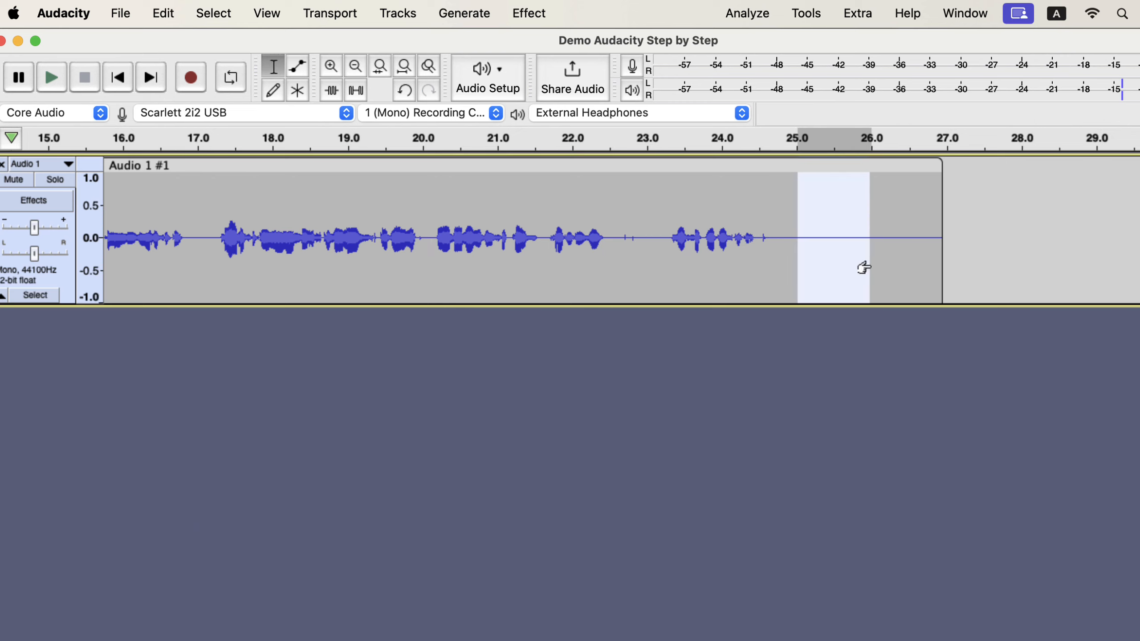
pyautogui.rightClick(871, 272)
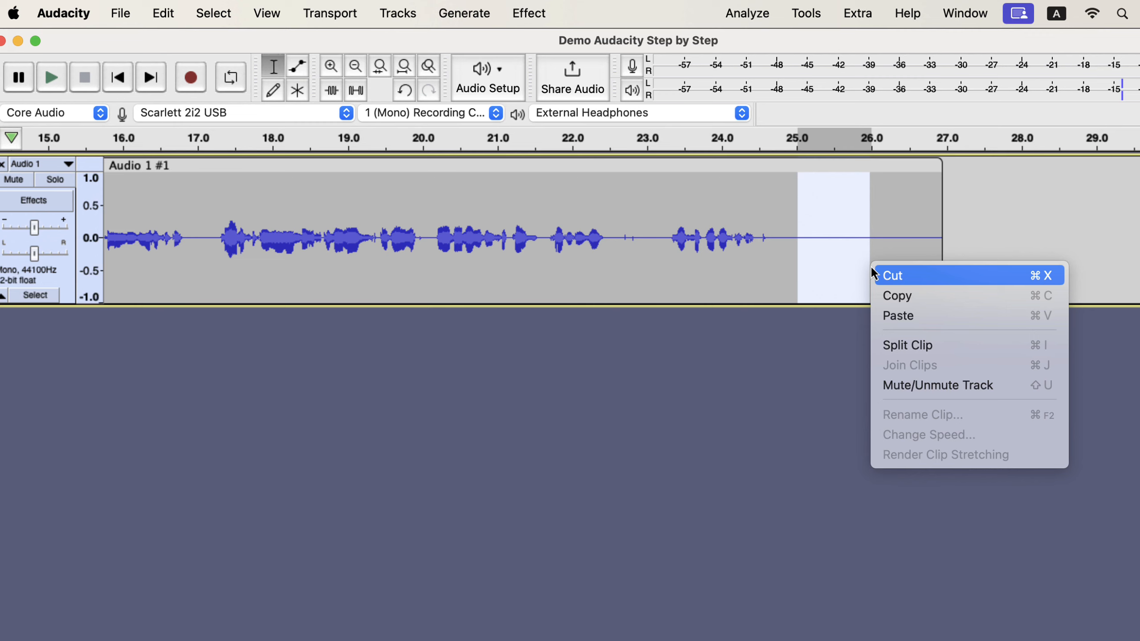
pyautogui.click(954, 301)
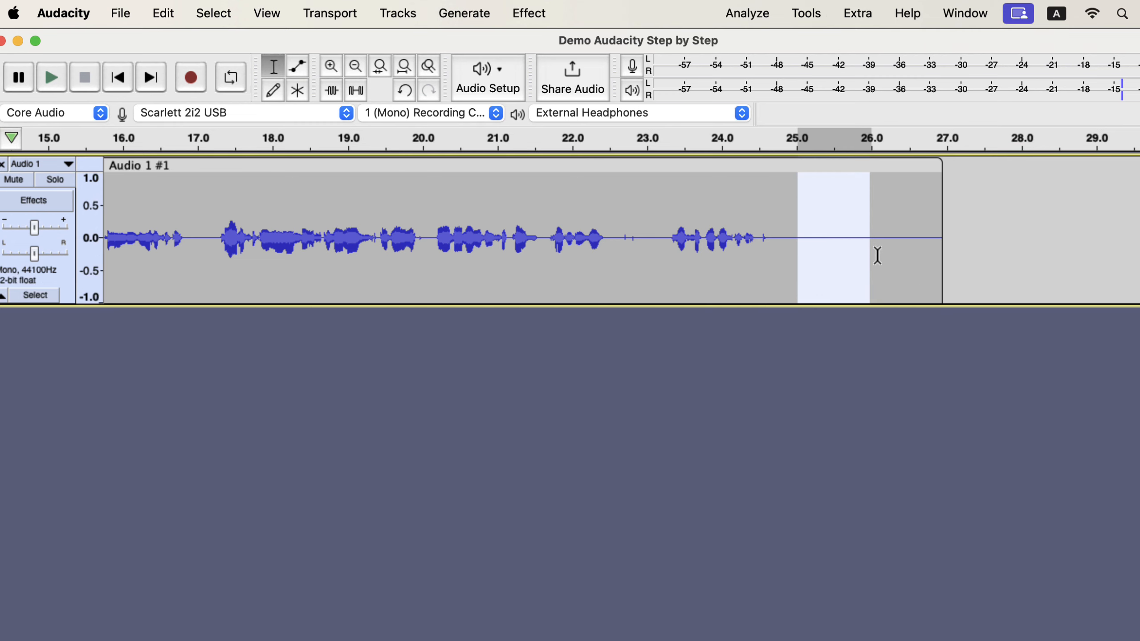
pyautogui.hscroll(-10, 877, 255)
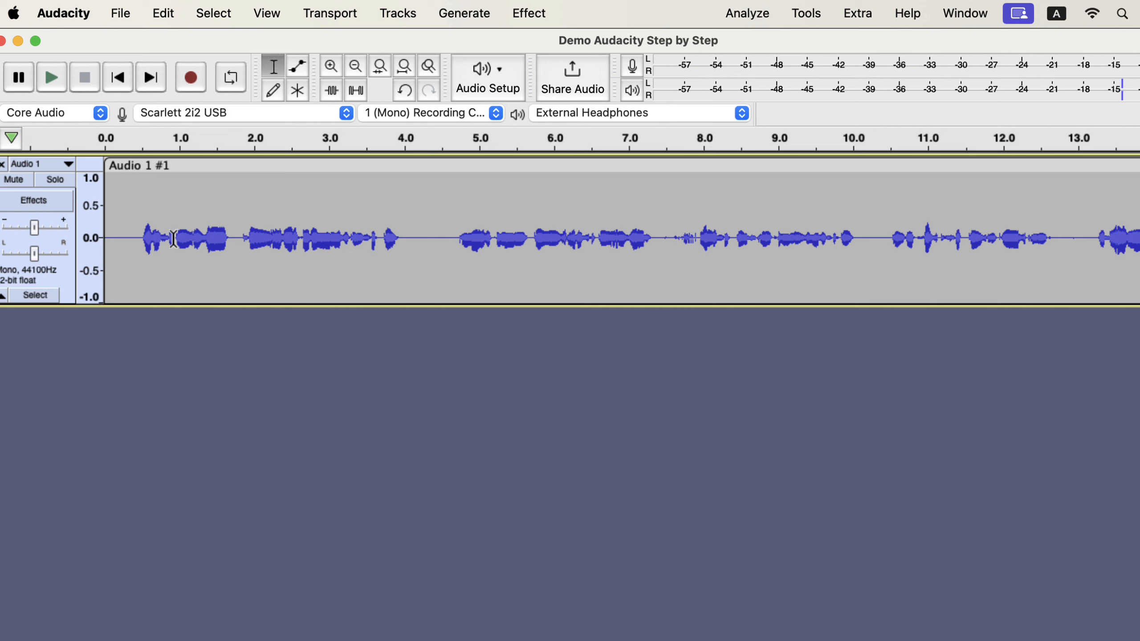
pyautogui.click(121, 230)
pyautogui.rightClick(121, 235)
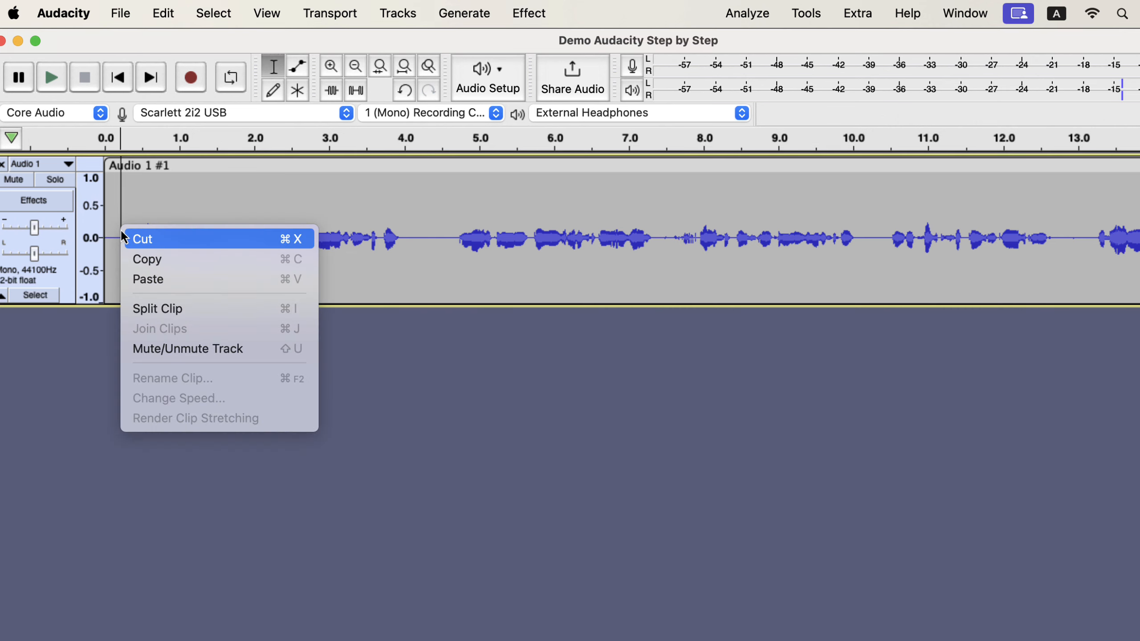
pyautogui.click(144, 280)
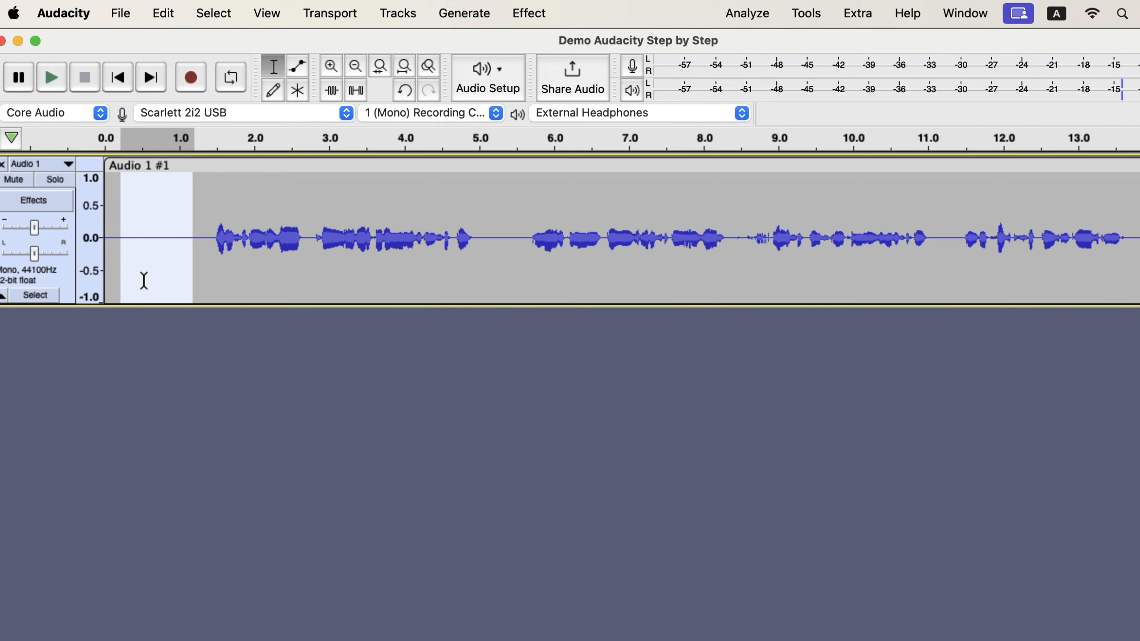
# Copy the phrase between about 2.8 and 5.0 seconds and paste it into the pause at about 11.2 seconds.
pyautogui.moveTo(313, 225); pyautogui.dragTo(482, 246)
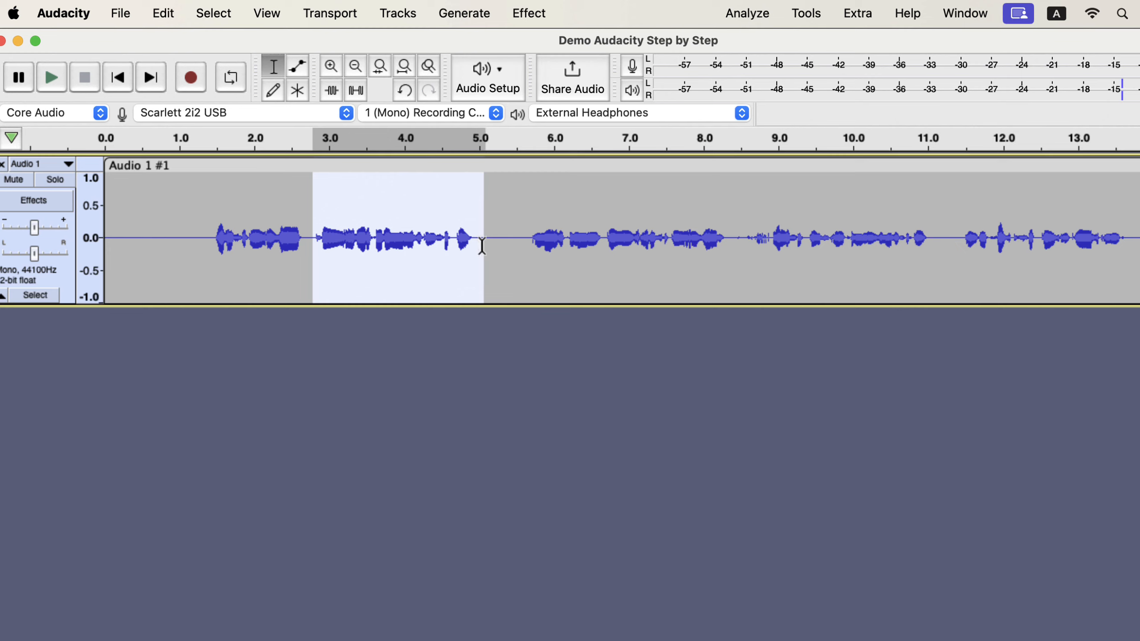
pyautogui.rightClick(451, 233)
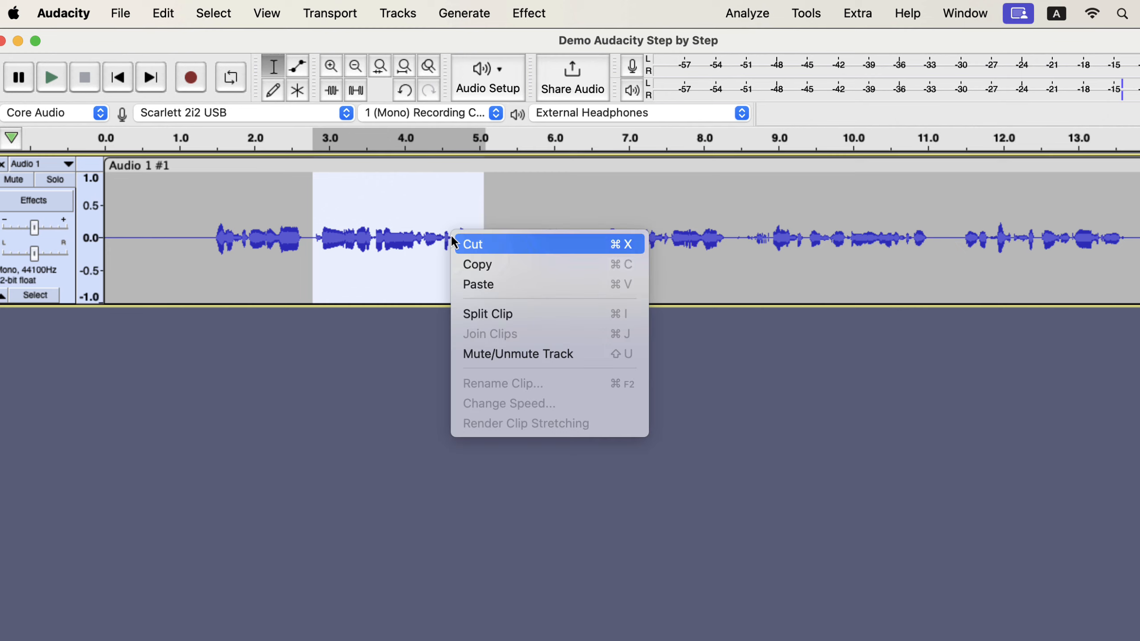
pyautogui.click(477, 265)
pyautogui.click(943, 232)
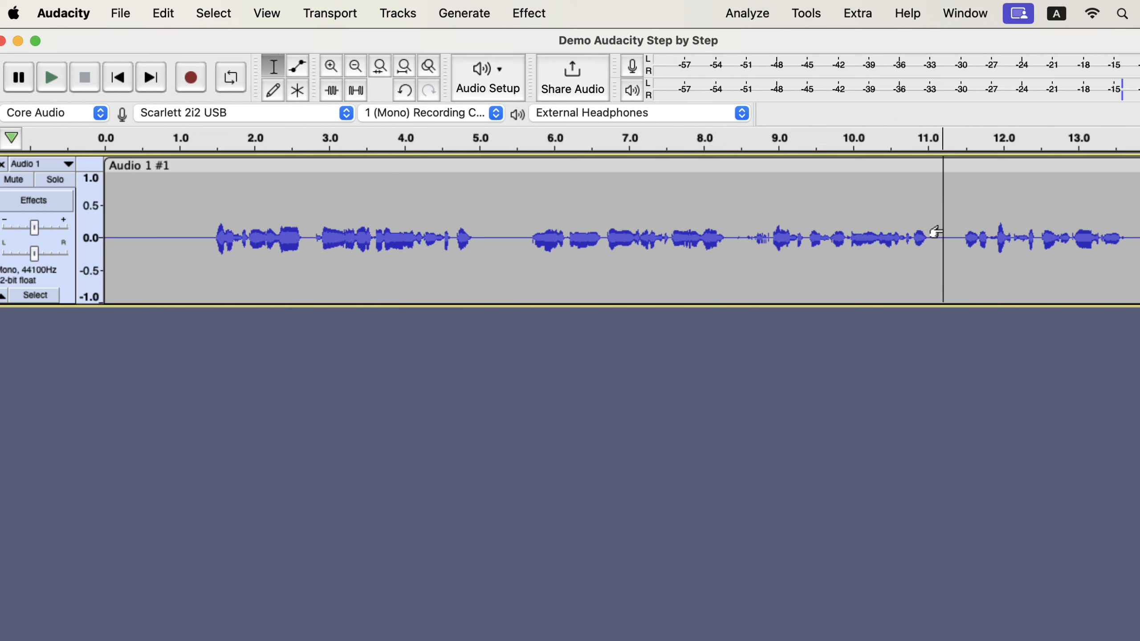
pyautogui.rightClick(938, 232)
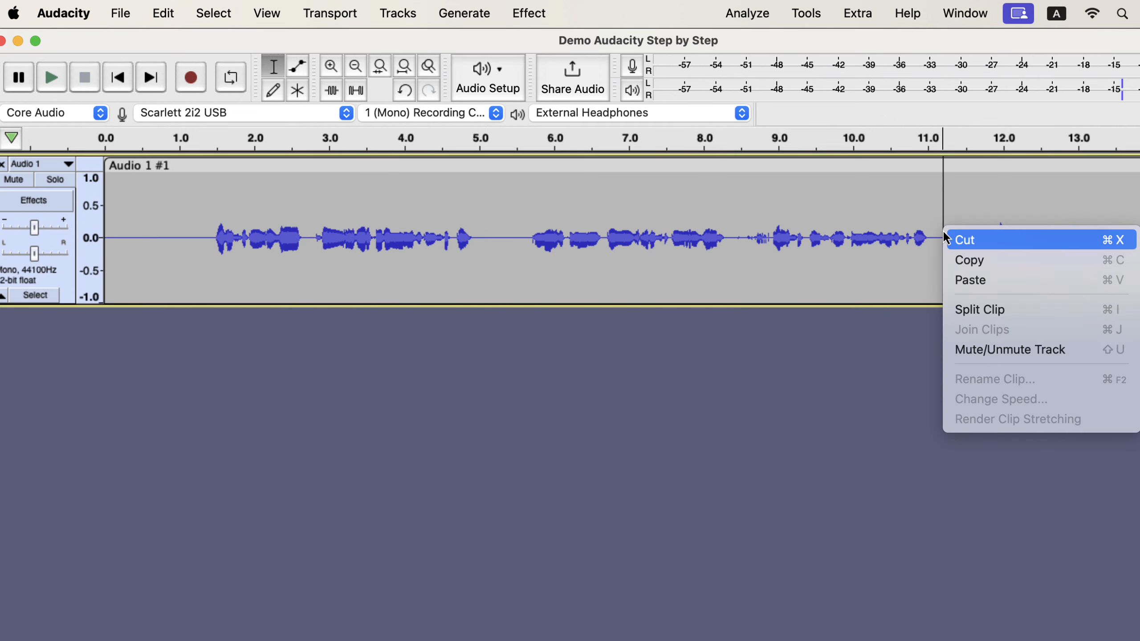
pyautogui.click(963, 278)
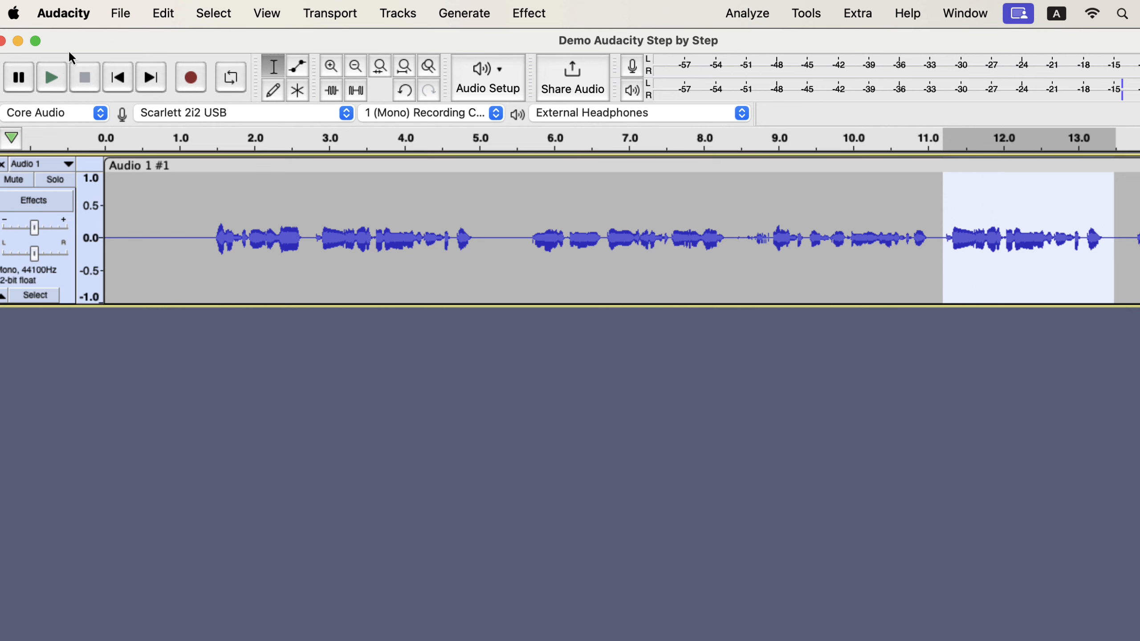
# Enable "Always paste audio as new clips" in the Tracks Behaviors preferences.
pyautogui.click(55, 18)
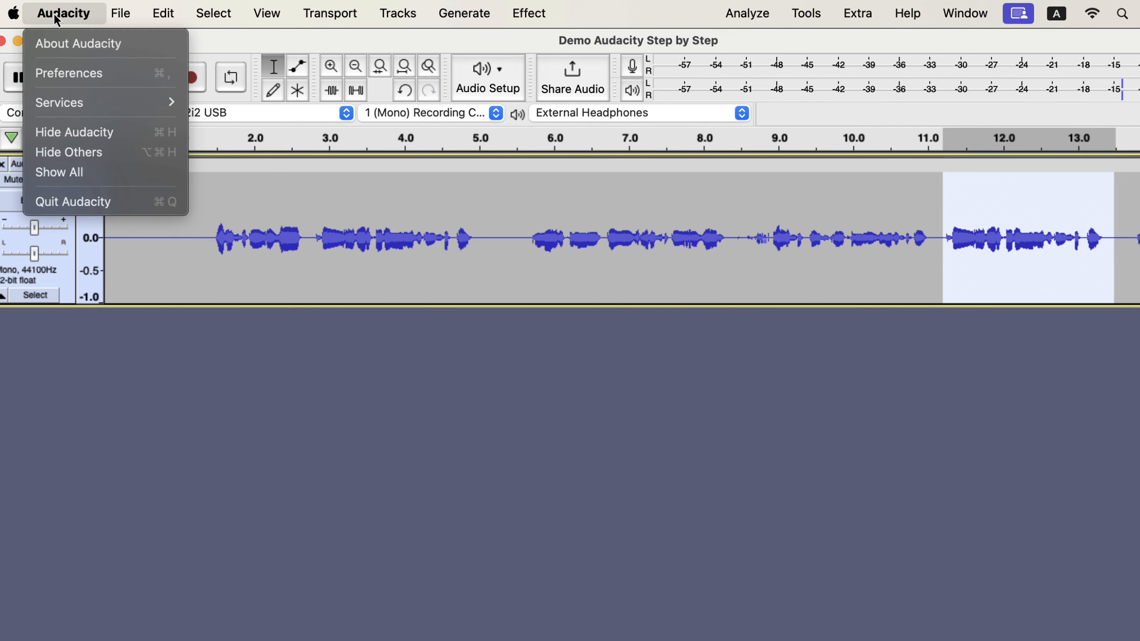
pyautogui.click(61, 75)
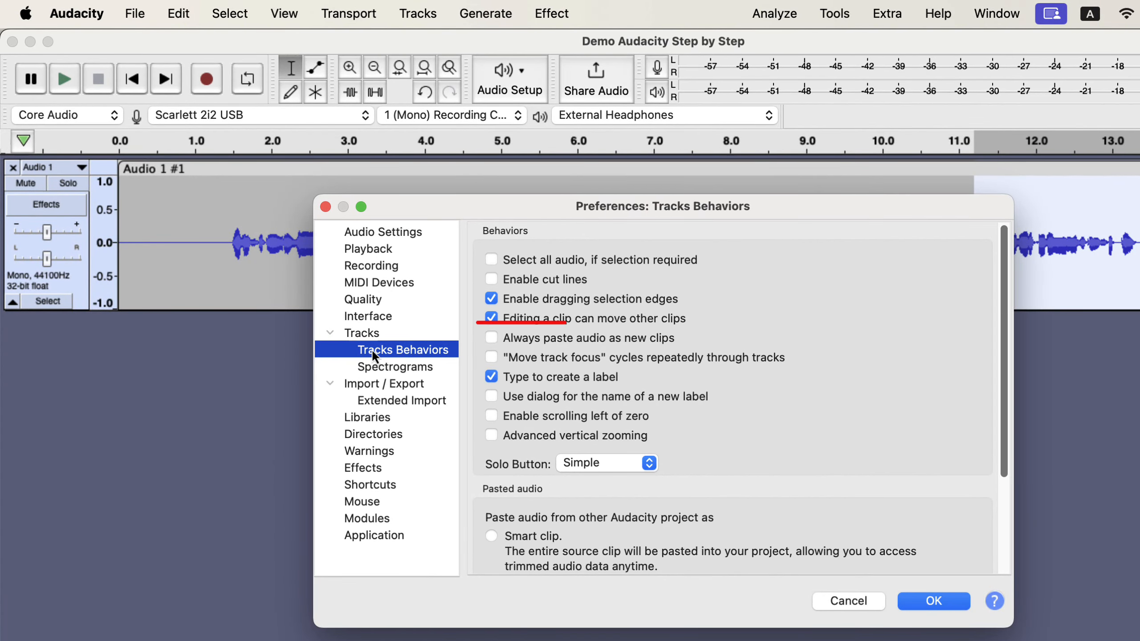
pyautogui.click(491, 338)
pyautogui.click(921, 601)
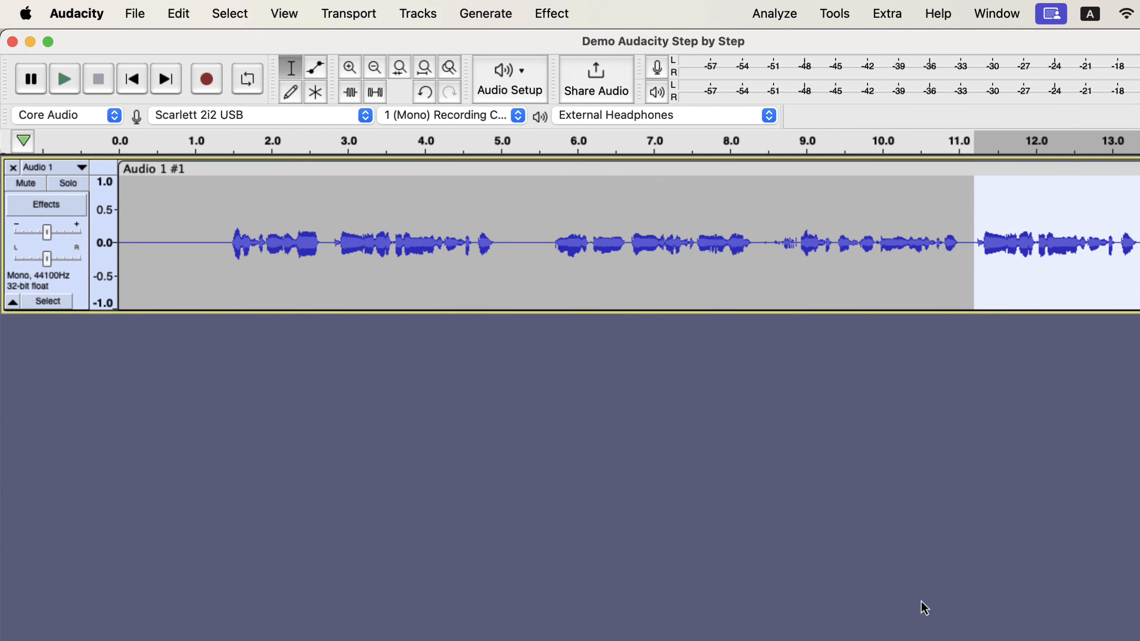
# Paste the copied phrase into the pause at about 5.4 seconds.
pyautogui.click(533, 242)
pyautogui.rightClick(533, 237)
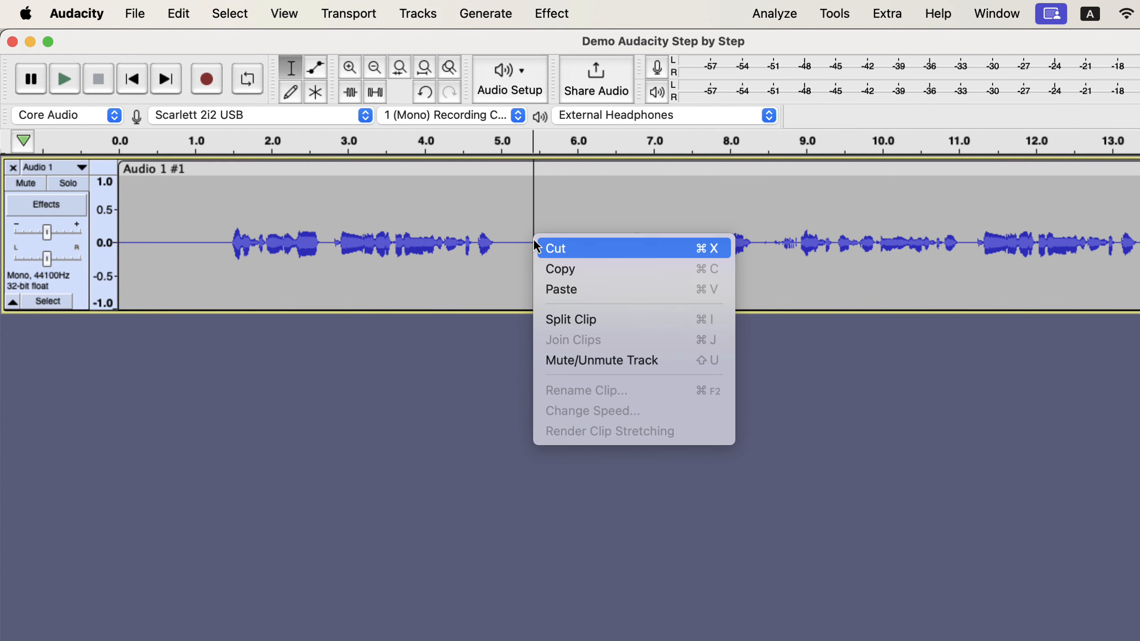
pyautogui.click(556, 294)
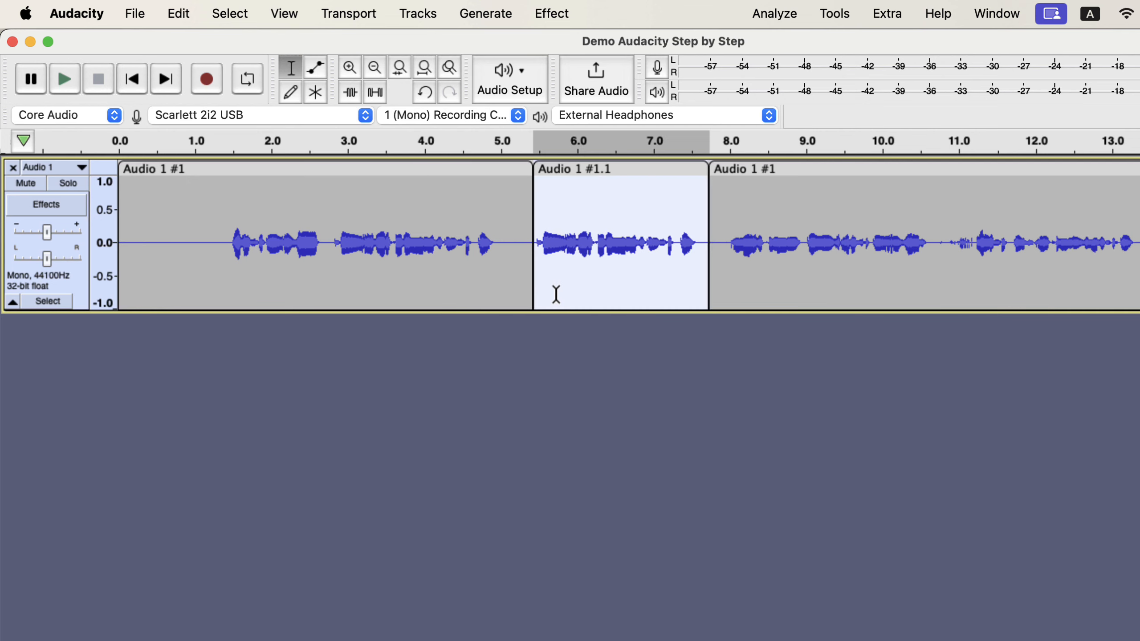
# Move the clip after the pasted phrase to start at about 8.6 seconds and the pasted clip to about 5.9 seconds.
pyautogui.click(613, 230)
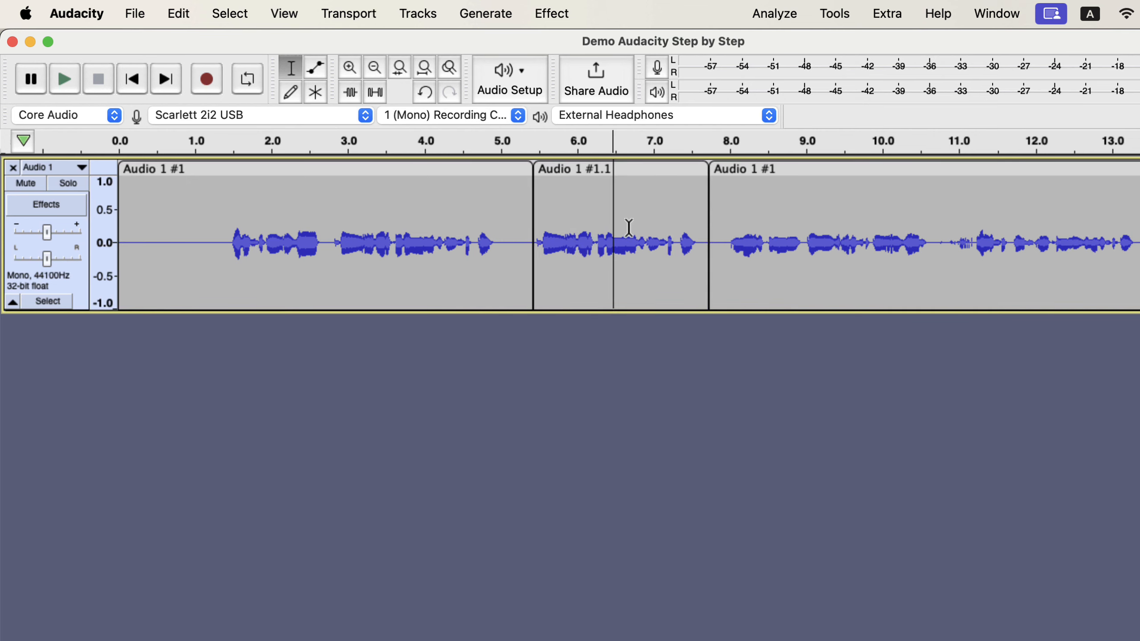
pyautogui.moveTo(770, 171); pyautogui.dragTo(842, 174)
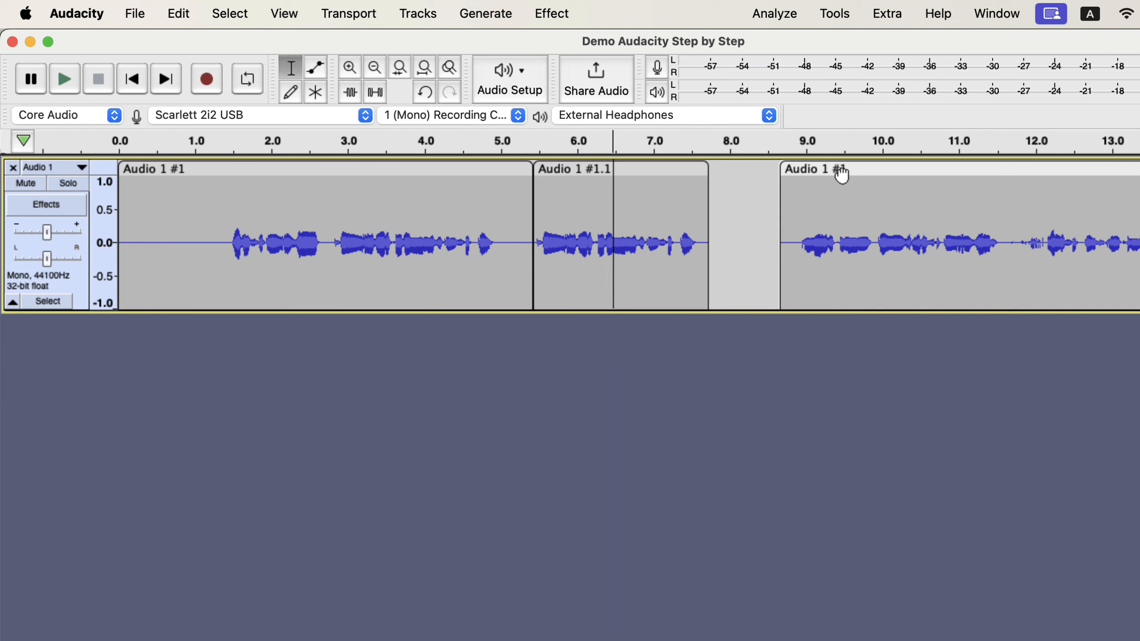
pyautogui.moveTo(649, 171); pyautogui.dragTo(685, 171)
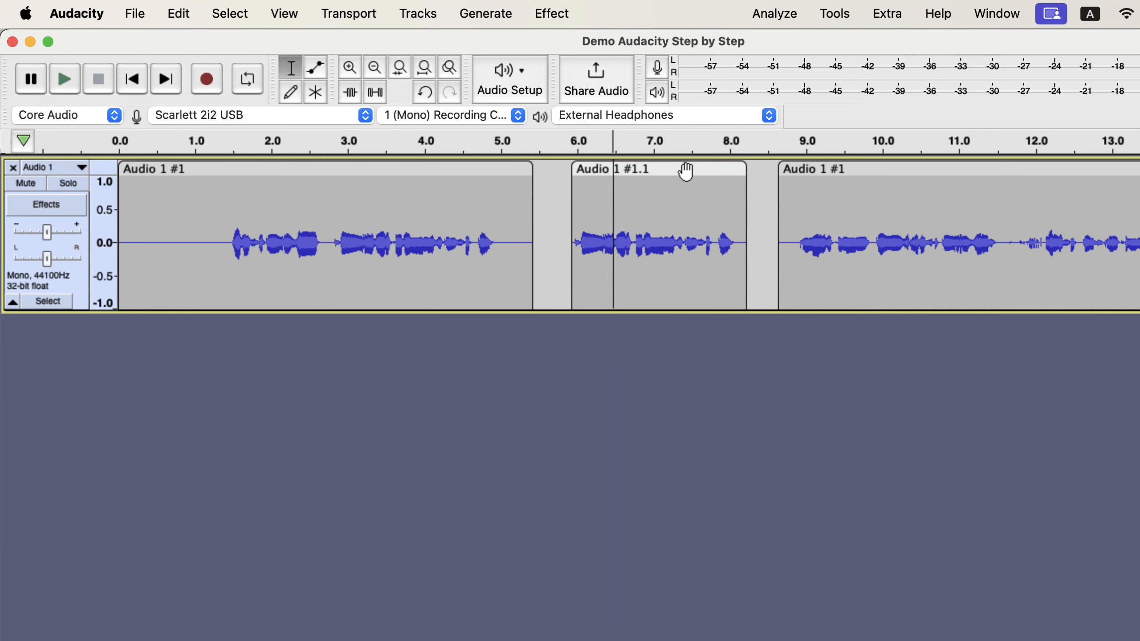
# Paste the copied phrase again in the pause at about 14.3 seconds and clear the selection.
pyautogui.hscroll(10, 674, 245)
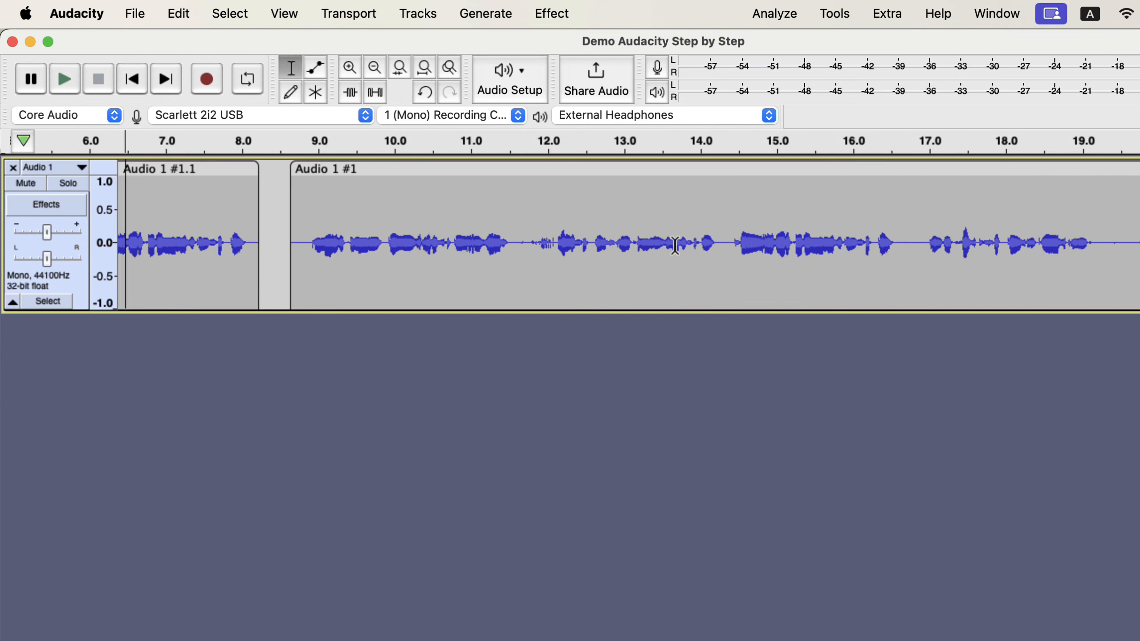
pyautogui.click(725, 236)
pyautogui.rightClick(726, 237)
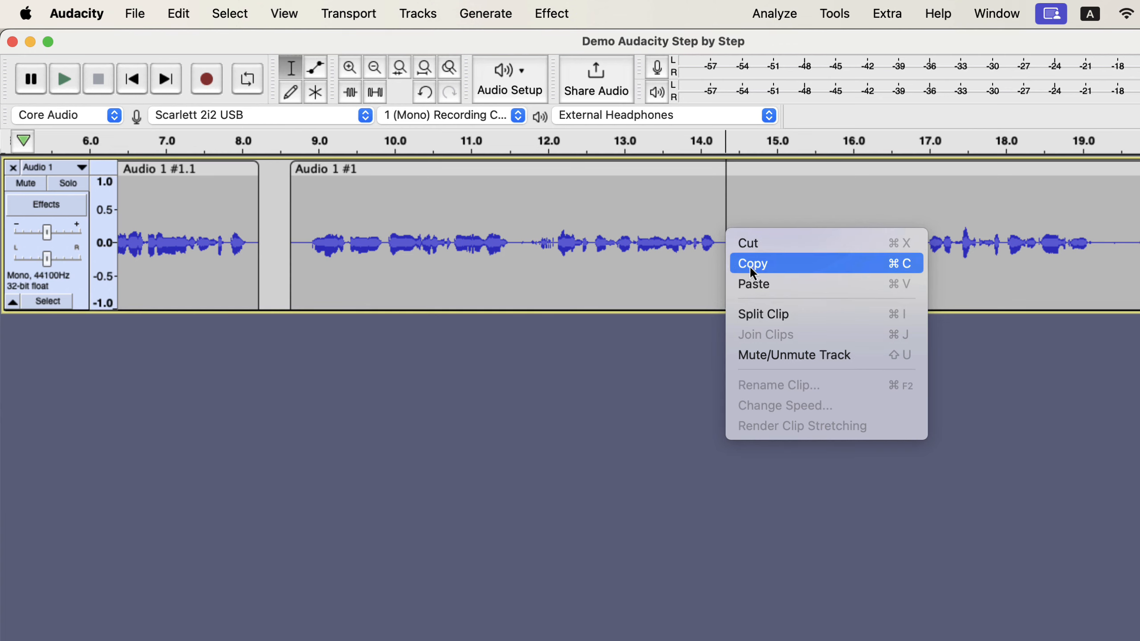
pyautogui.click(753, 284)
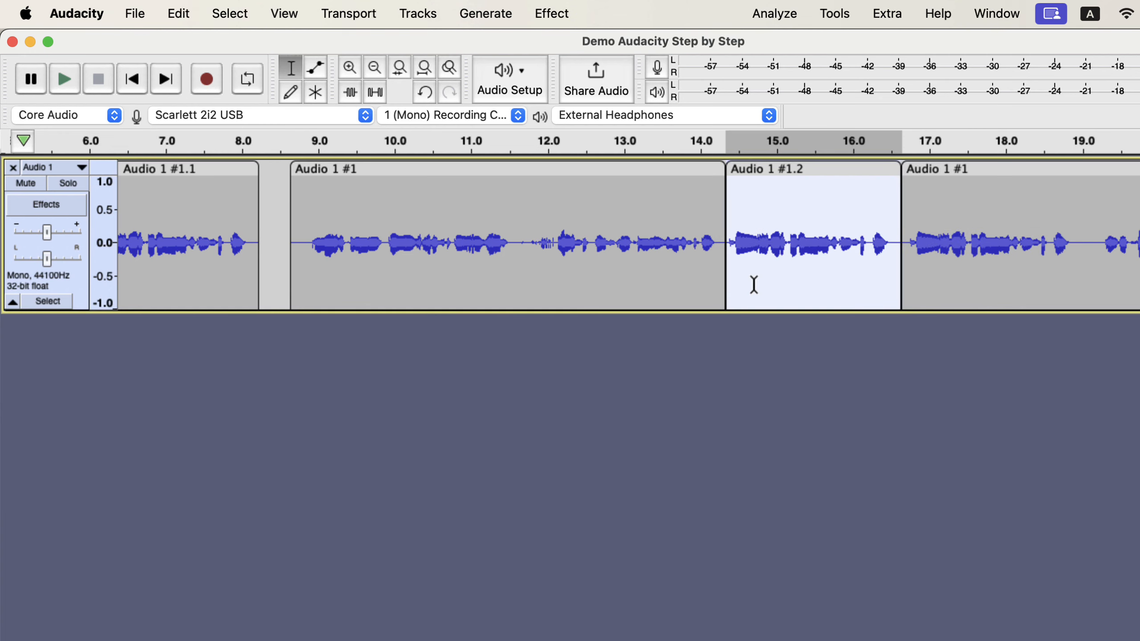
pyautogui.click(753, 284)
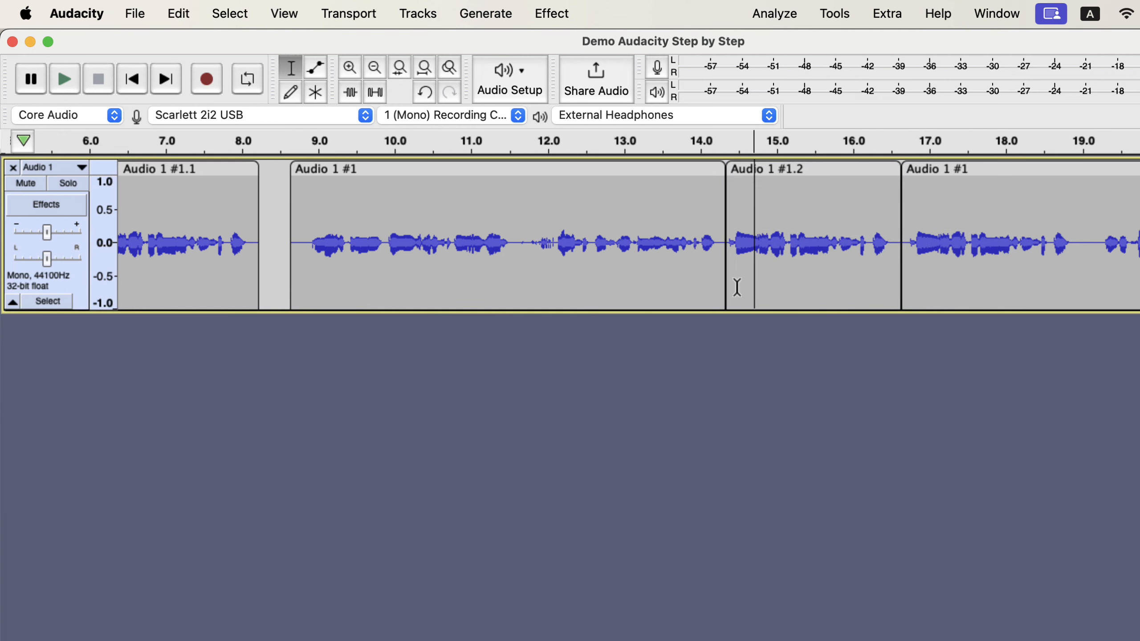
# Select the track from about 5.2 to 16.9 seconds, across all the separate clips, and join them.
pyautogui.hscroll(-6, 737, 288)
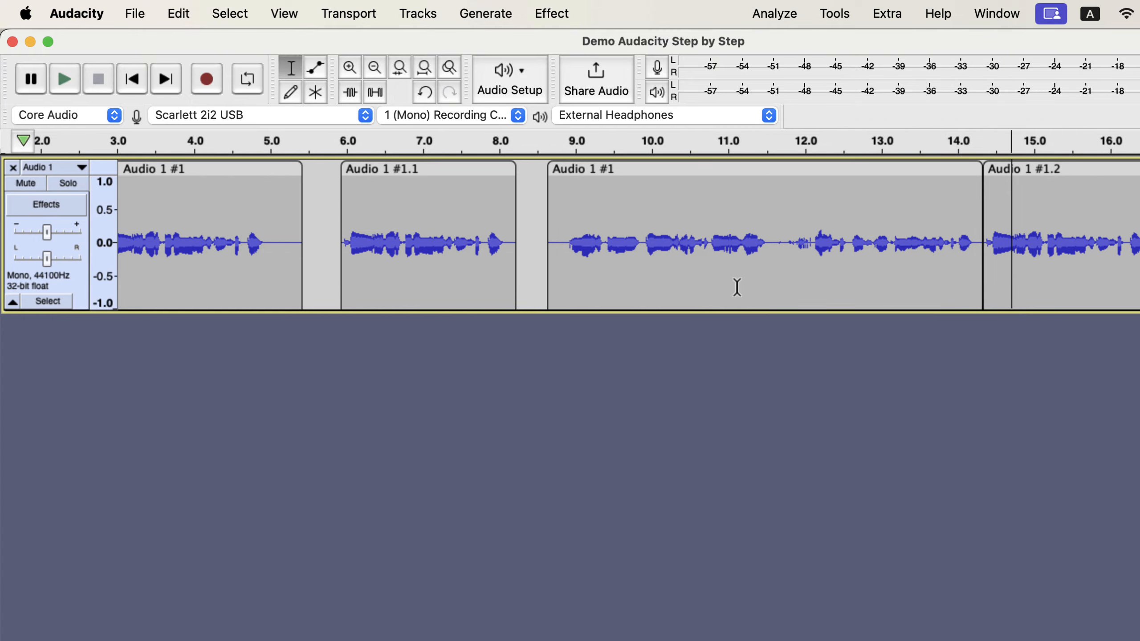
pyautogui.click(291, 212)
pyautogui.moveTo(302, 211); pyautogui.dragTo(1106, 155)
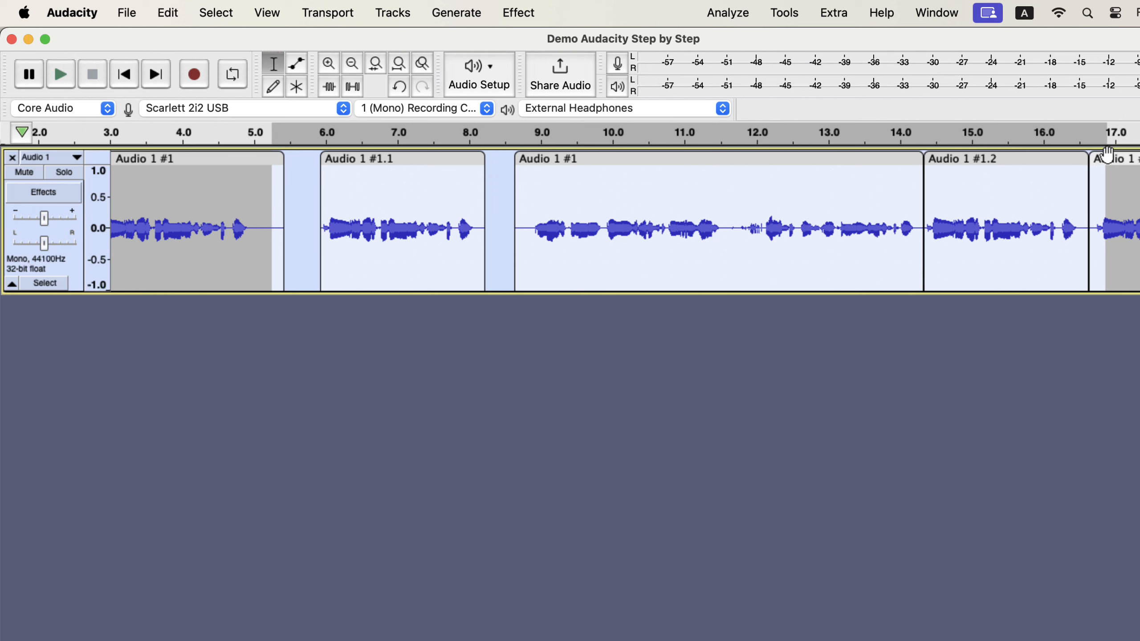
pyautogui.rightClick(880, 211)
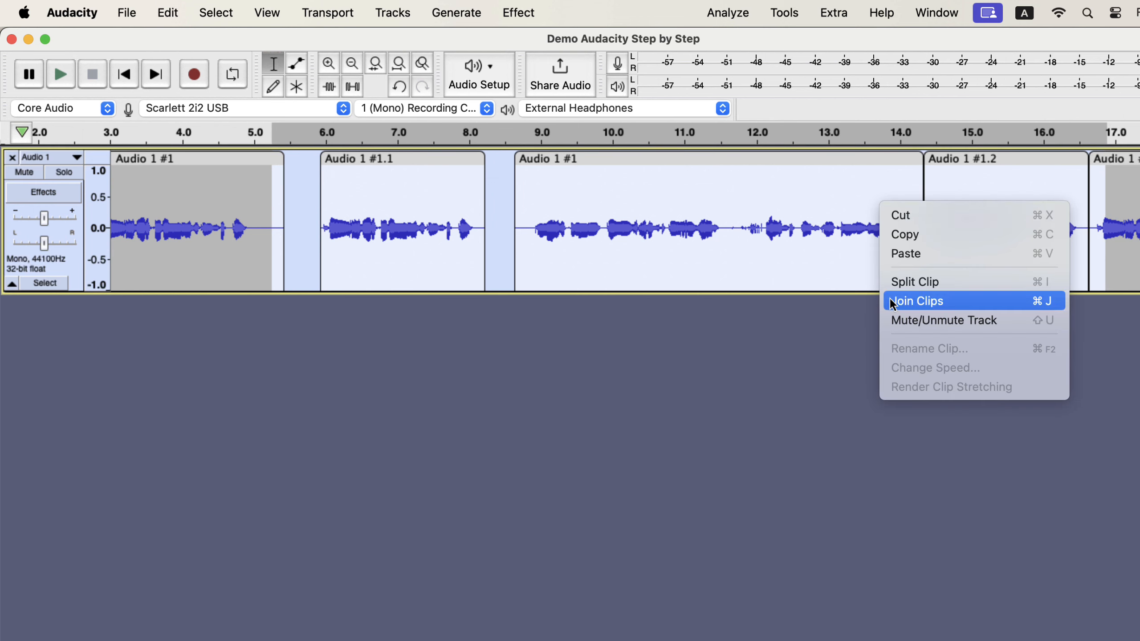
pyautogui.click(961, 303)
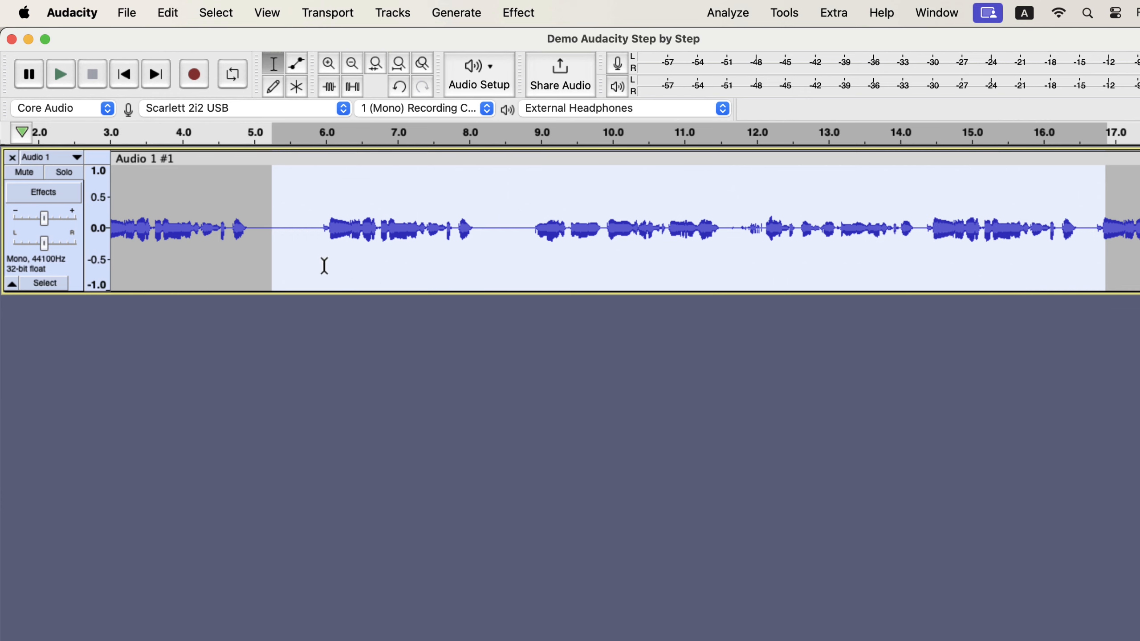
# Open the application preferences.
pyautogui.click(75, 13)
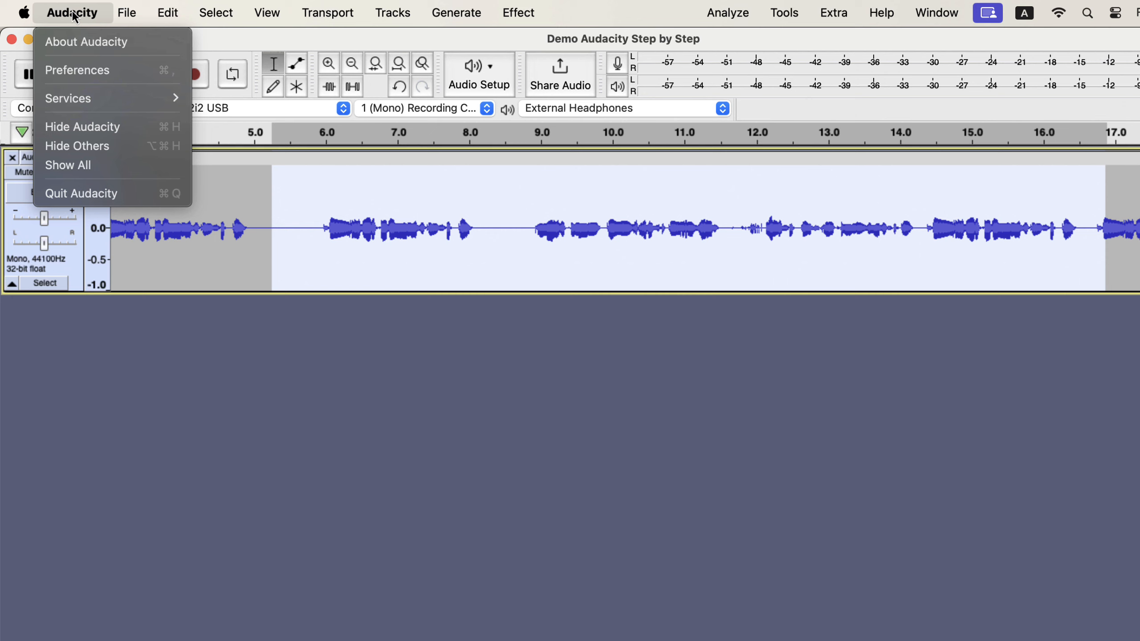
pyautogui.click(78, 74)
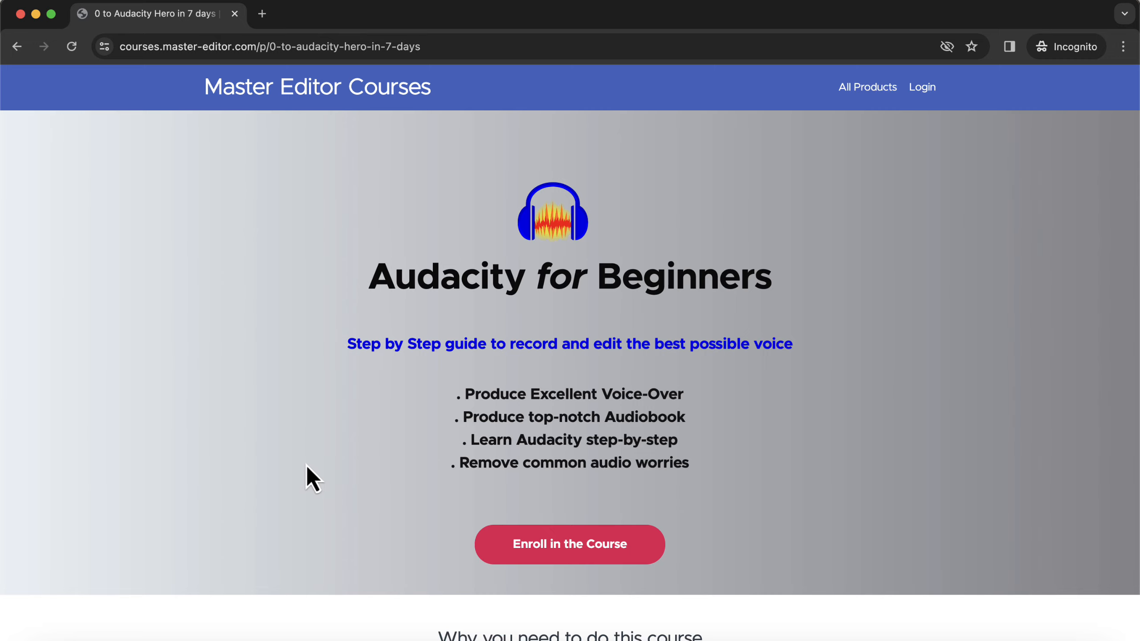
pyautogui.scroll(-10, 307, 466)
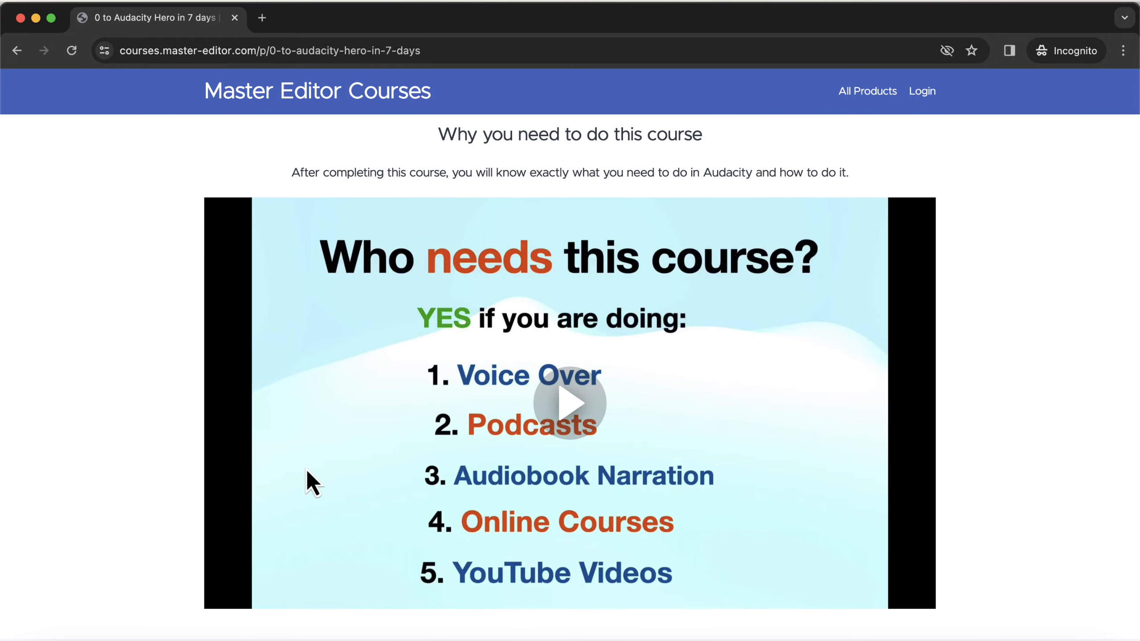
# Look through the course page's testimonials and lecture list, and expand the remaining curriculum.
pyautogui.scroll(-8, 307, 470)
pyautogui.scroll(-10, 307, 469)
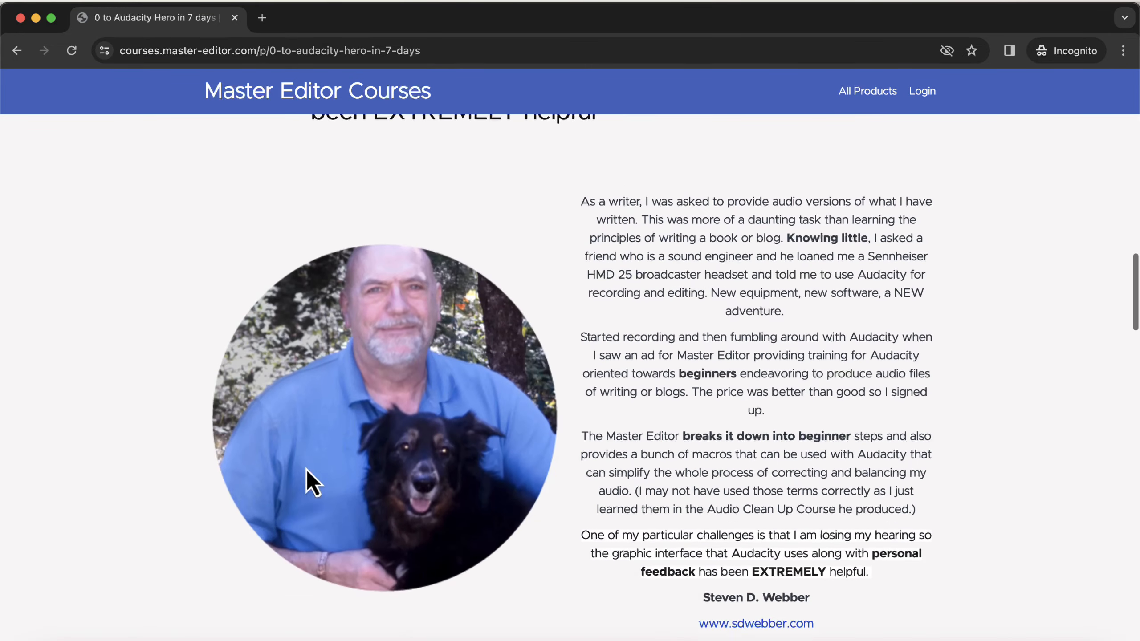
pyautogui.scroll(-1, 306, 468)
pyautogui.scroll(-10, 306, 468)
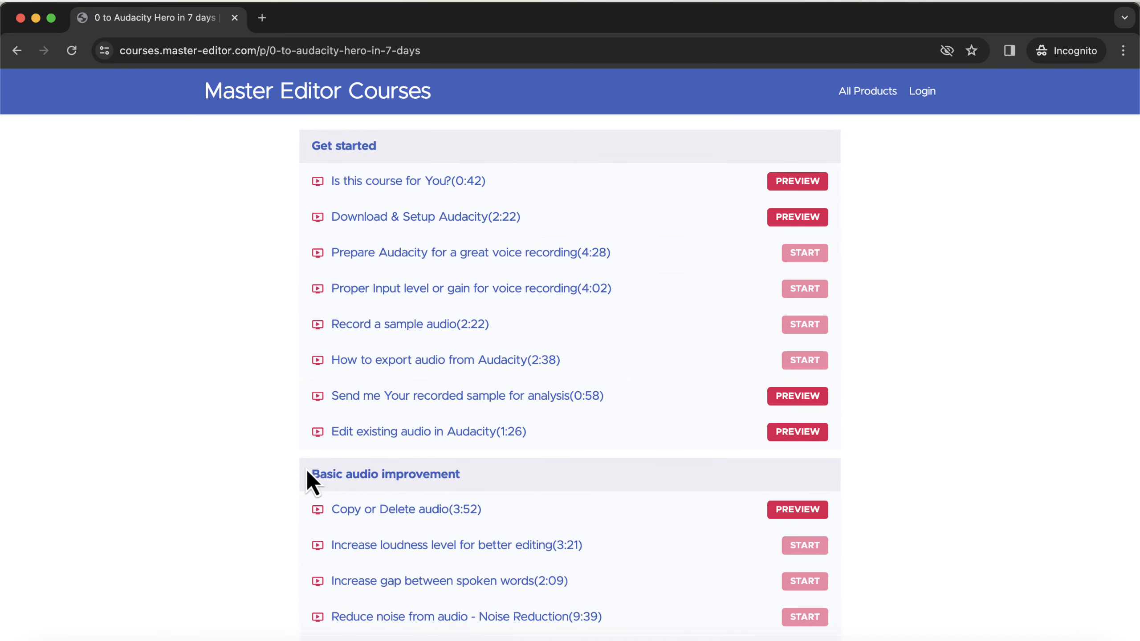
pyautogui.scroll(-5, 307, 470)
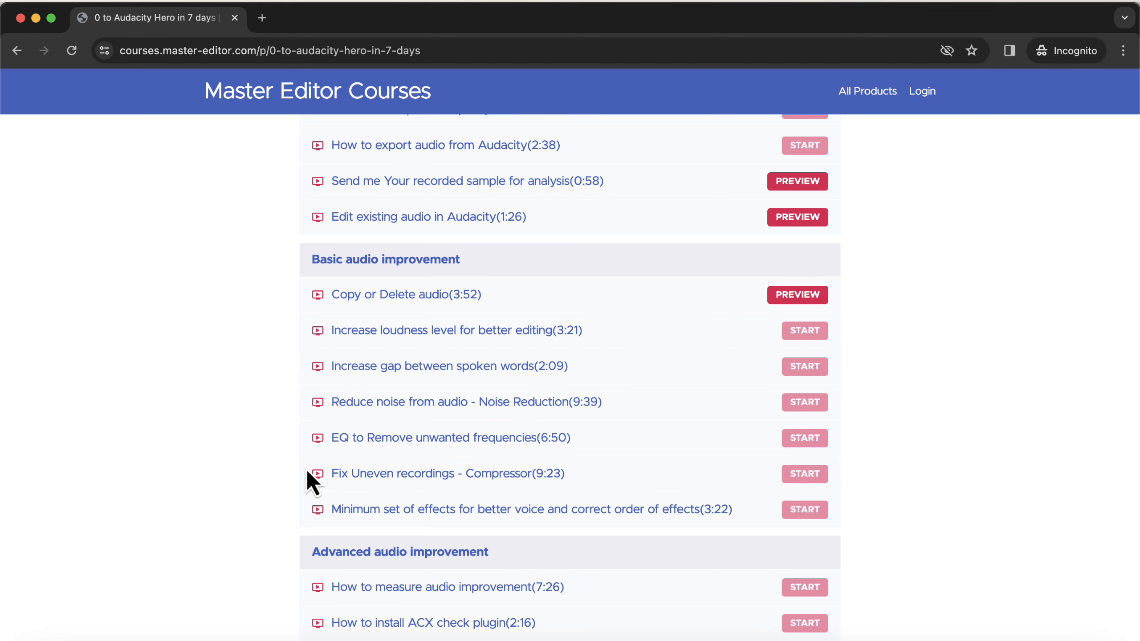
pyautogui.scroll(-7, 306, 470)
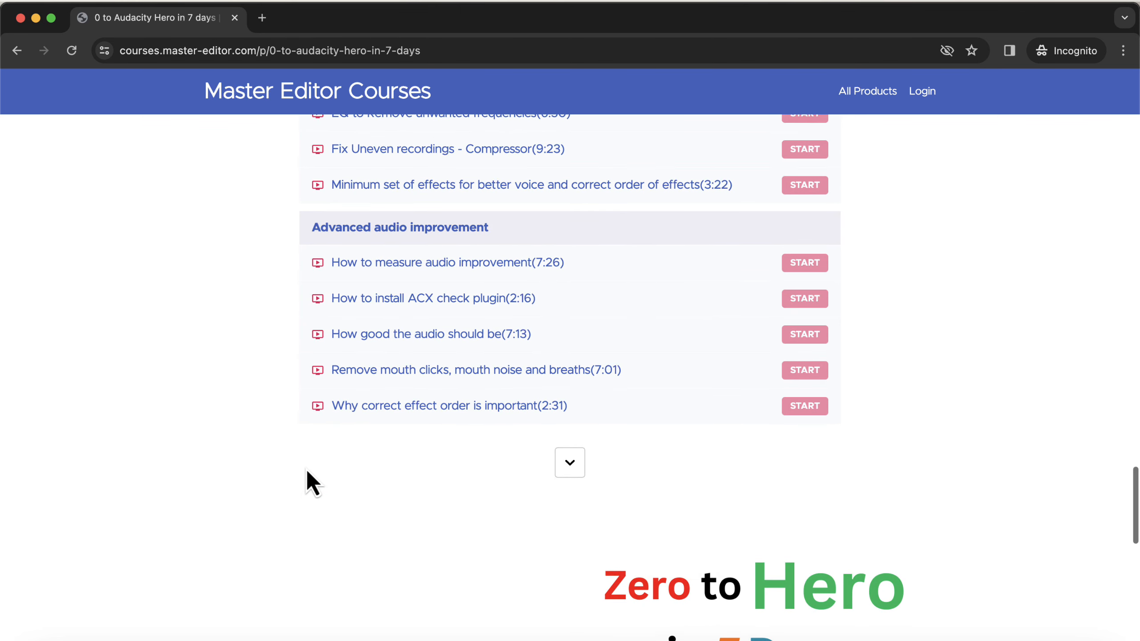
pyautogui.click(575, 463)
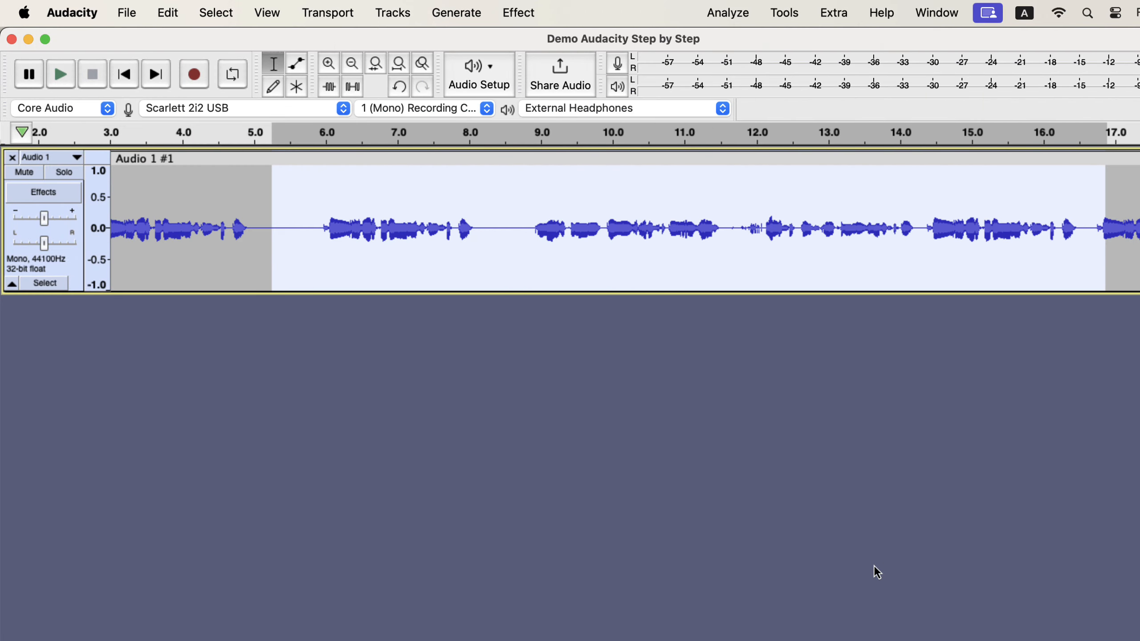
# Duplicate the entire audio track, and remove the duplicate track.
pyautogui.hscroll(-5, 232, 198)
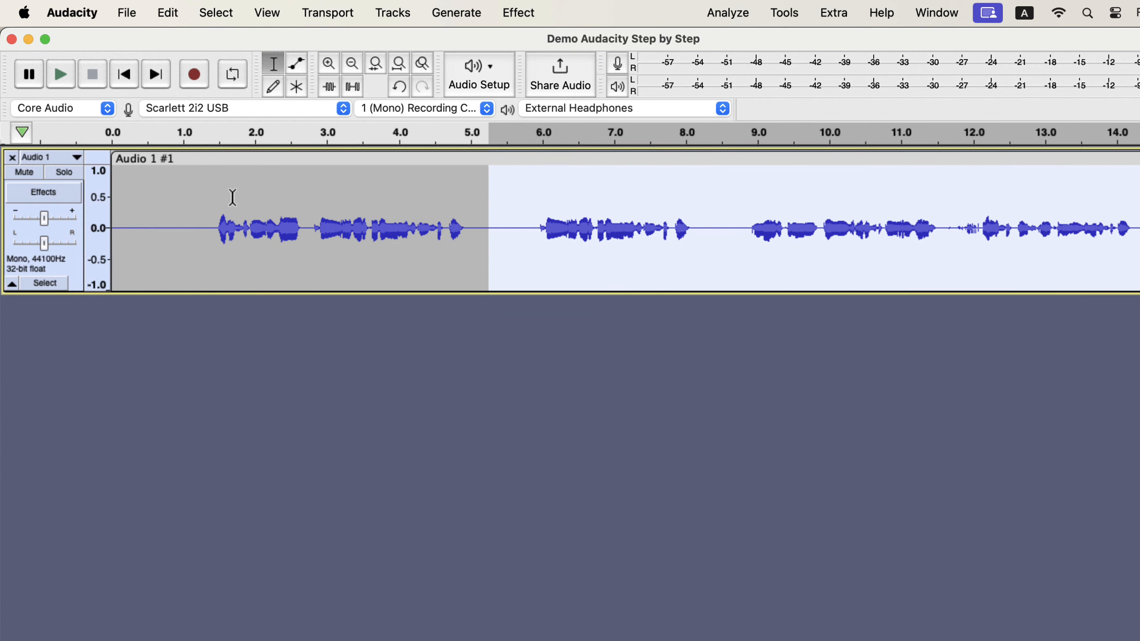
pyautogui.click(232, 197)
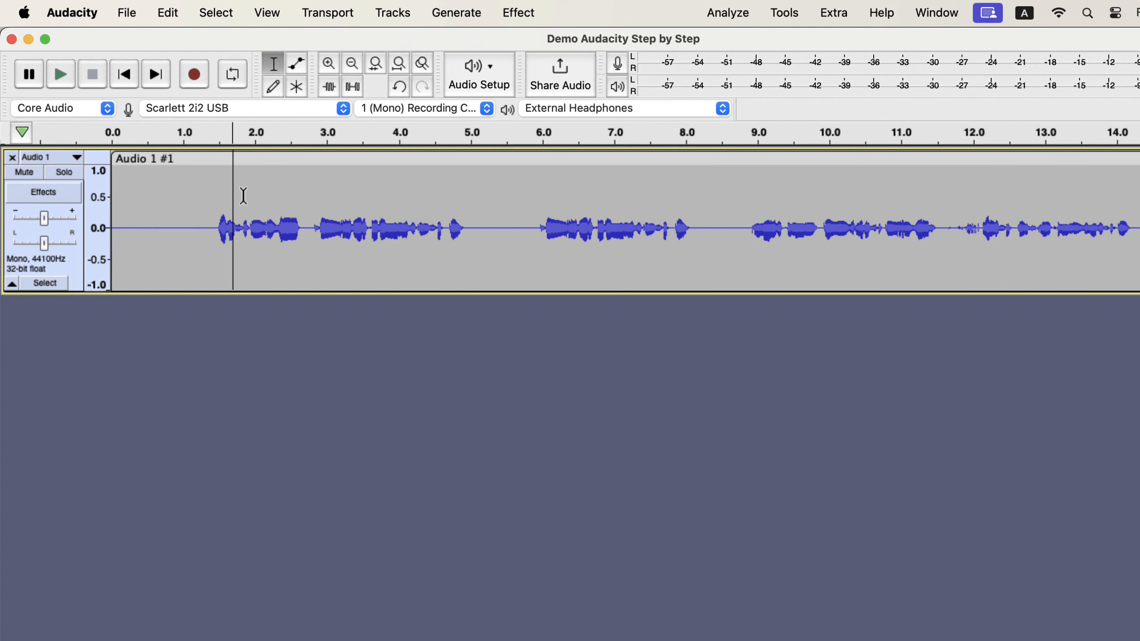
pyautogui.press('super+a')
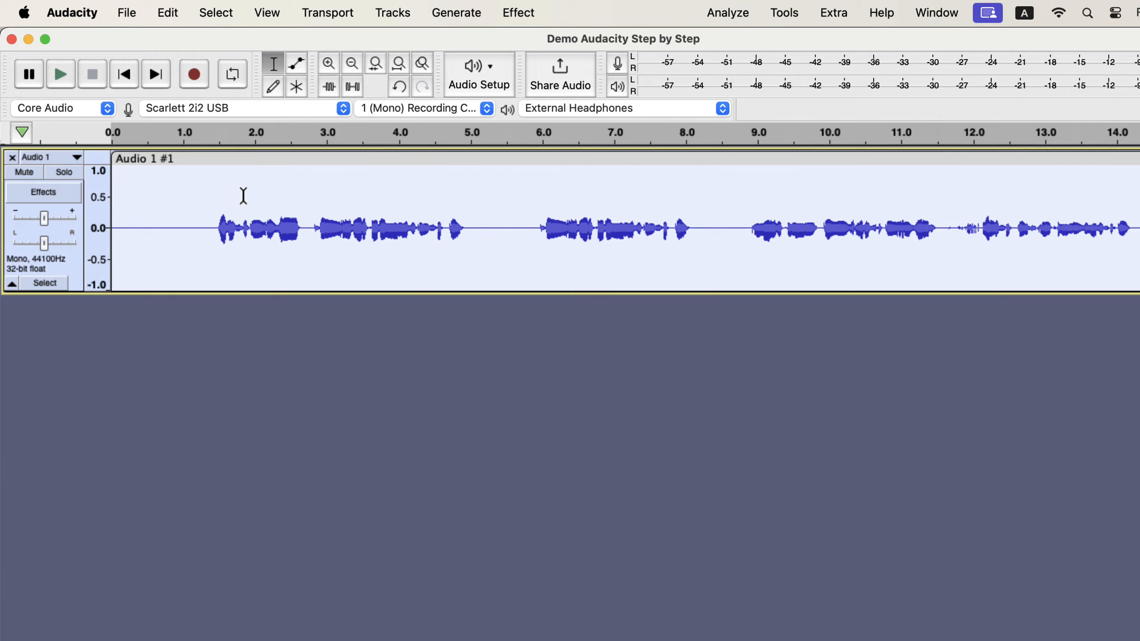
pyautogui.hscroll(15, 242, 196)
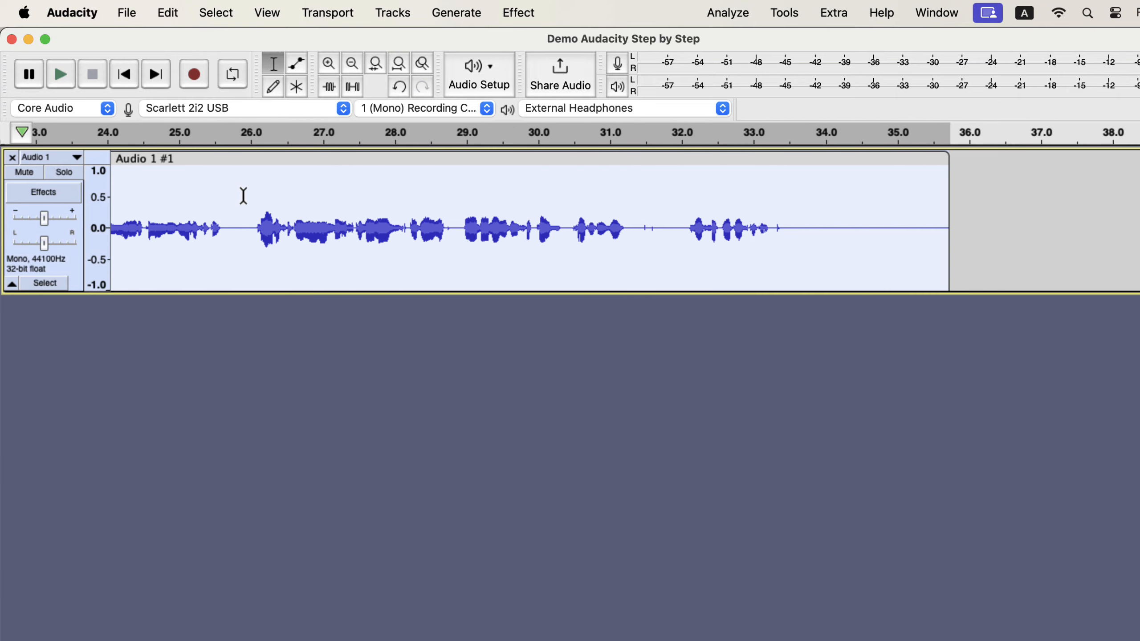
pyautogui.hscroll(-15, 243, 196)
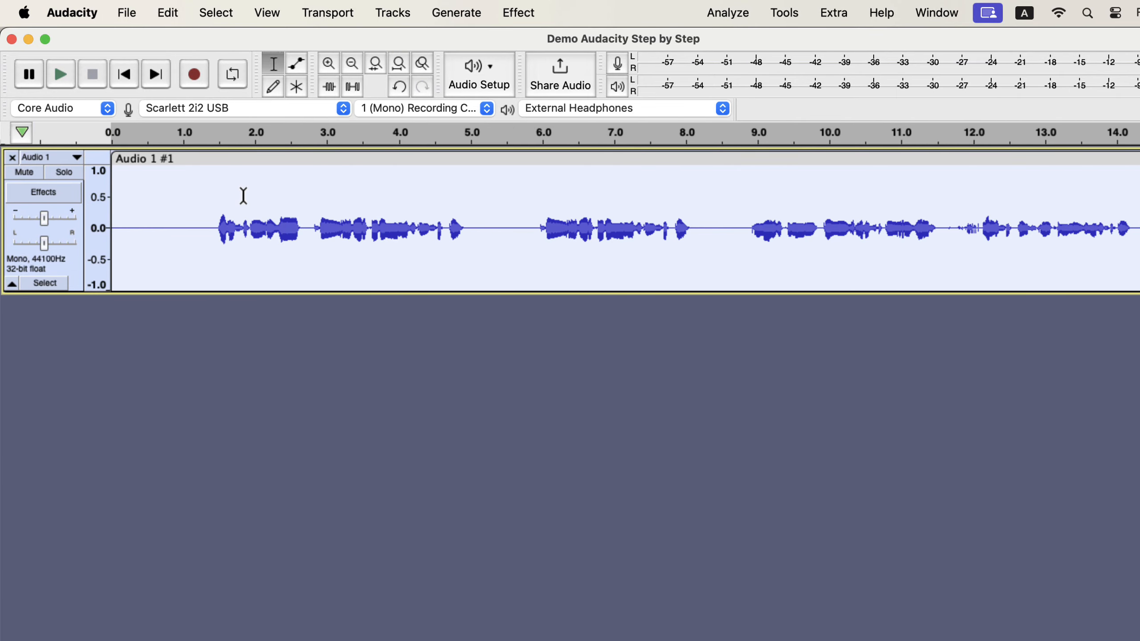
pyautogui.click(174, 16)
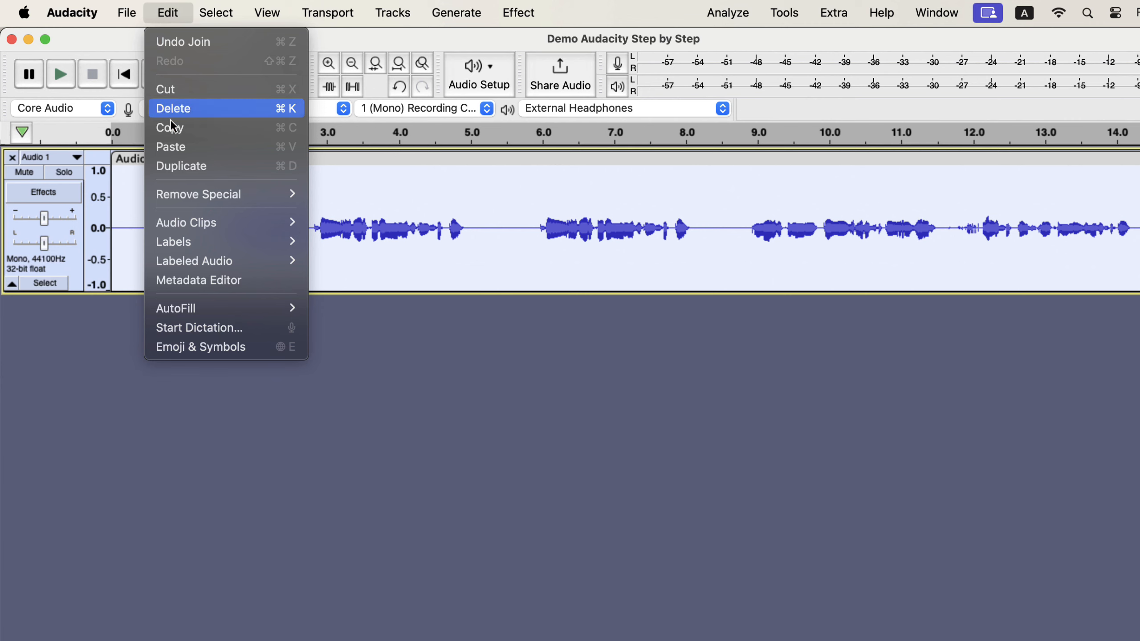
pyautogui.click(275, 167)
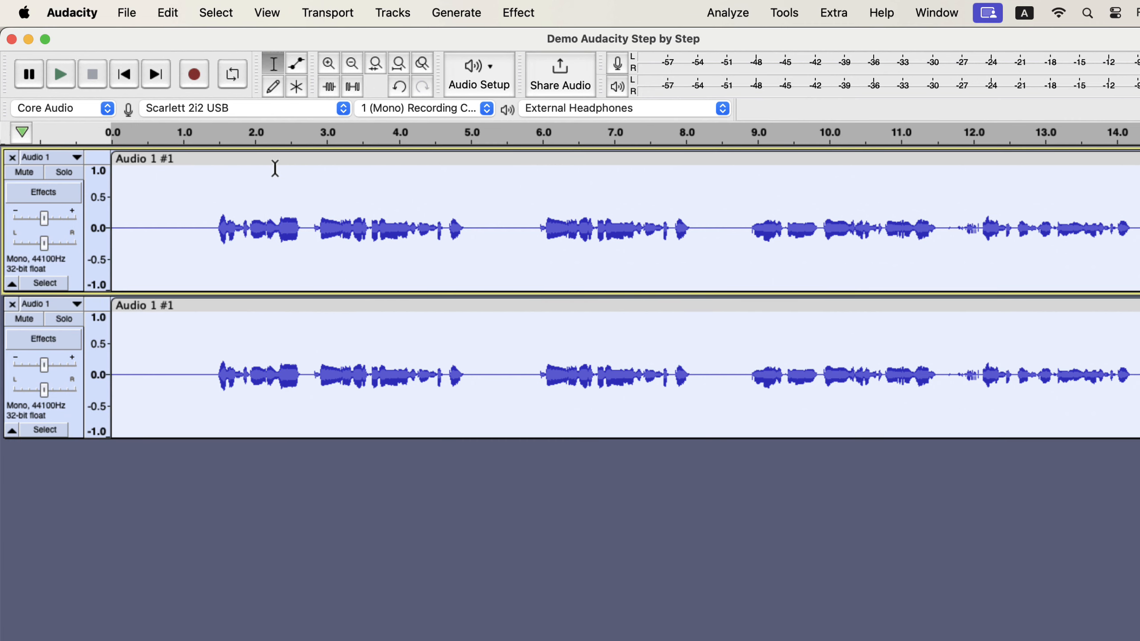
pyautogui.click(189, 330)
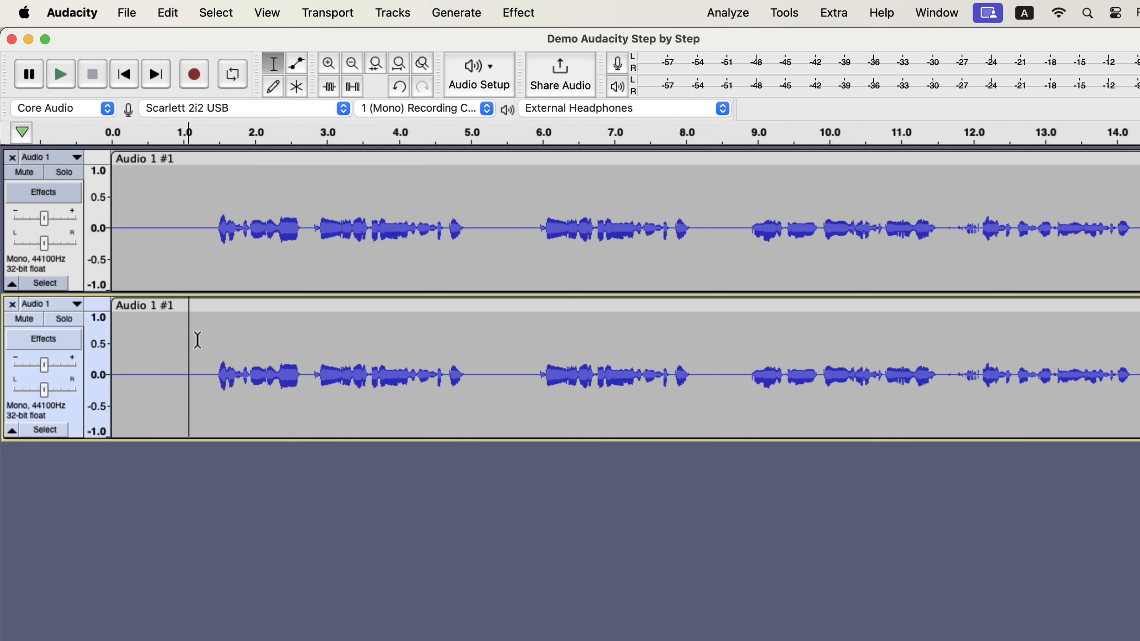
pyautogui.click(12, 305)
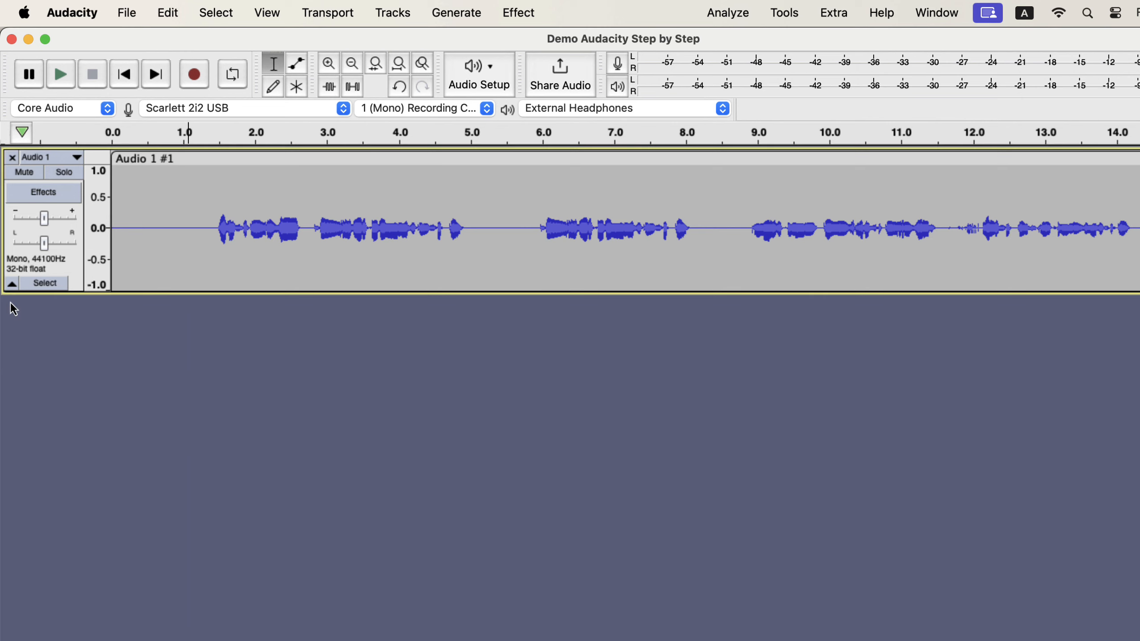
# Split the clip in the pause at about 5.3 seconds and move the second clip to start at about 5.6 seconds.
pyautogui.click(491, 208)
pyautogui.rightClick(493, 210)
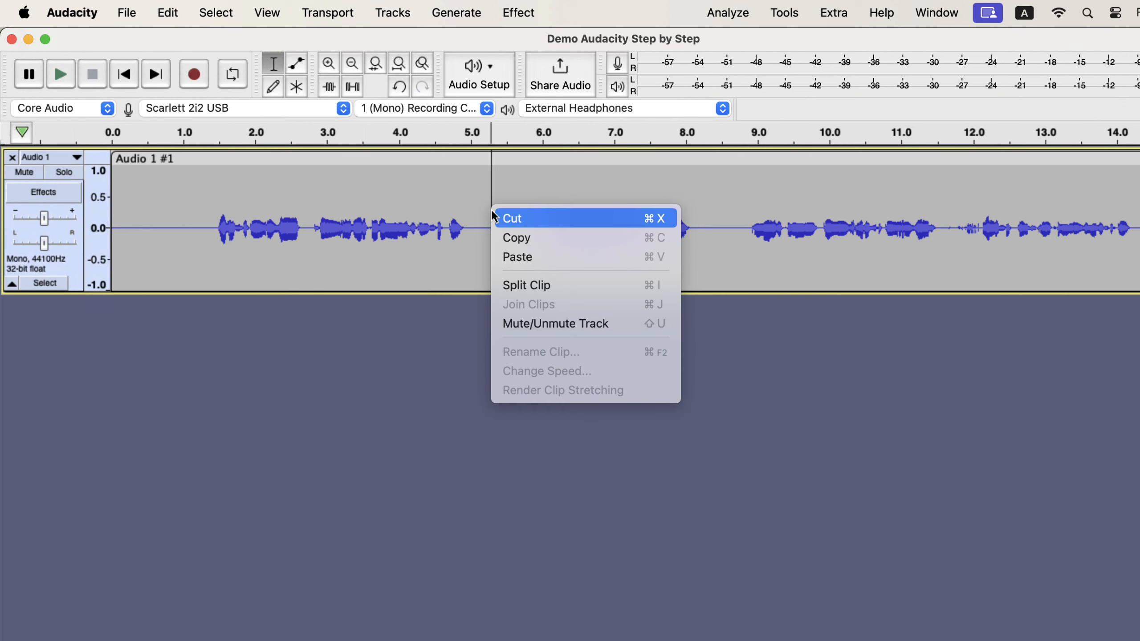
pyautogui.click(586, 284)
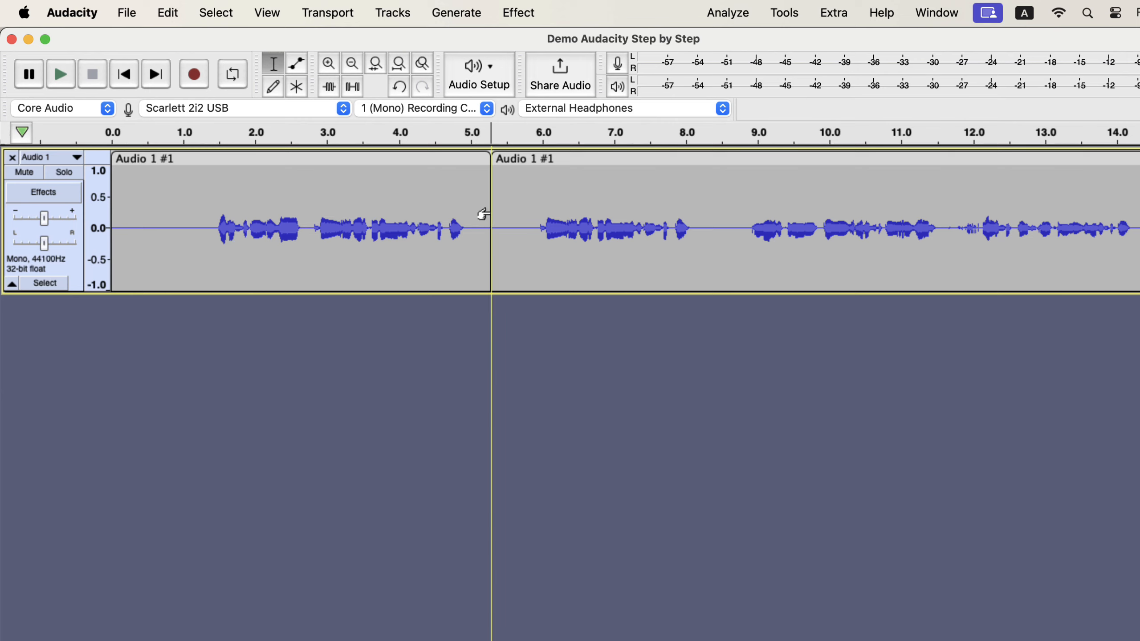
pyautogui.moveTo(536, 161); pyautogui.dragTo(565, 163)
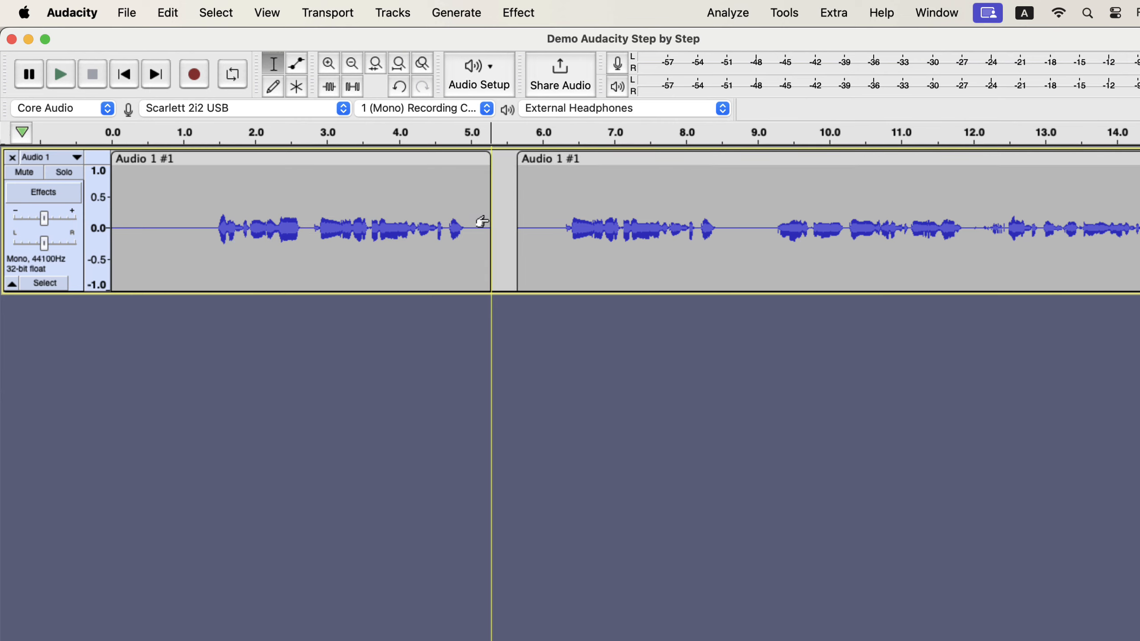
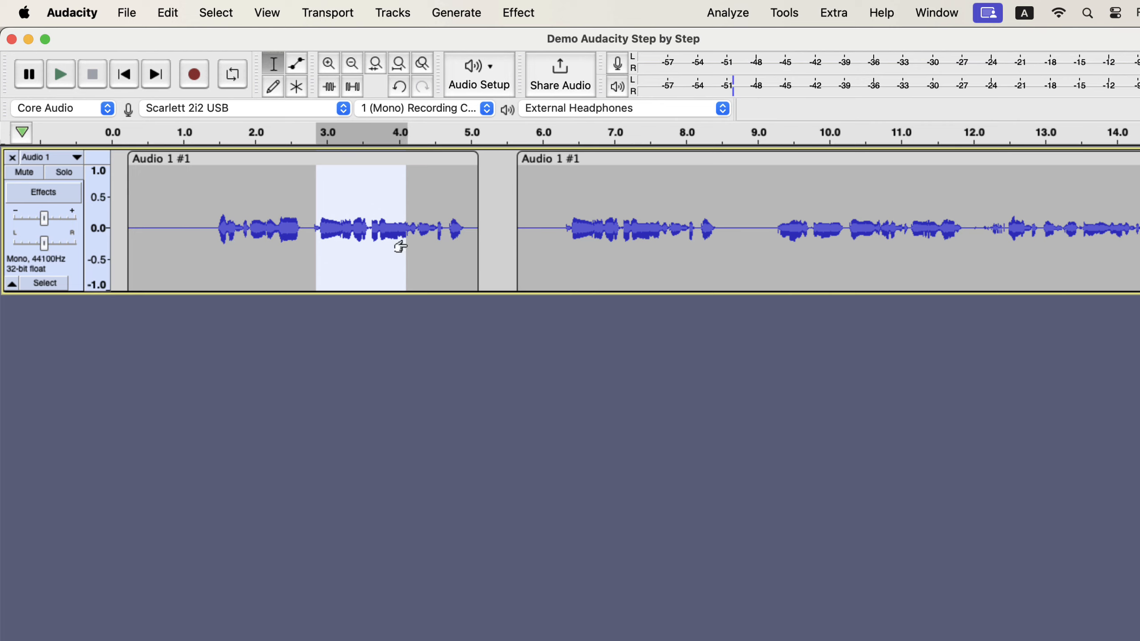
# Silence the selected audio from about 2.8 to 4.1 seconds in the first clip, and undo it.
pyautogui.click(353, 87)
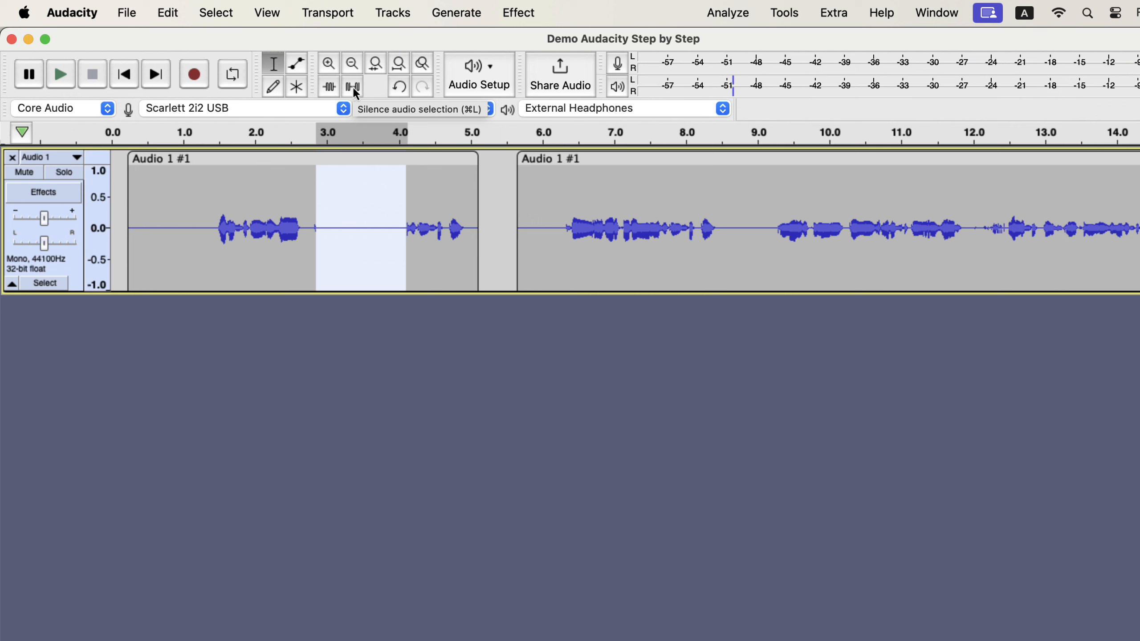
pyautogui.click(170, 15)
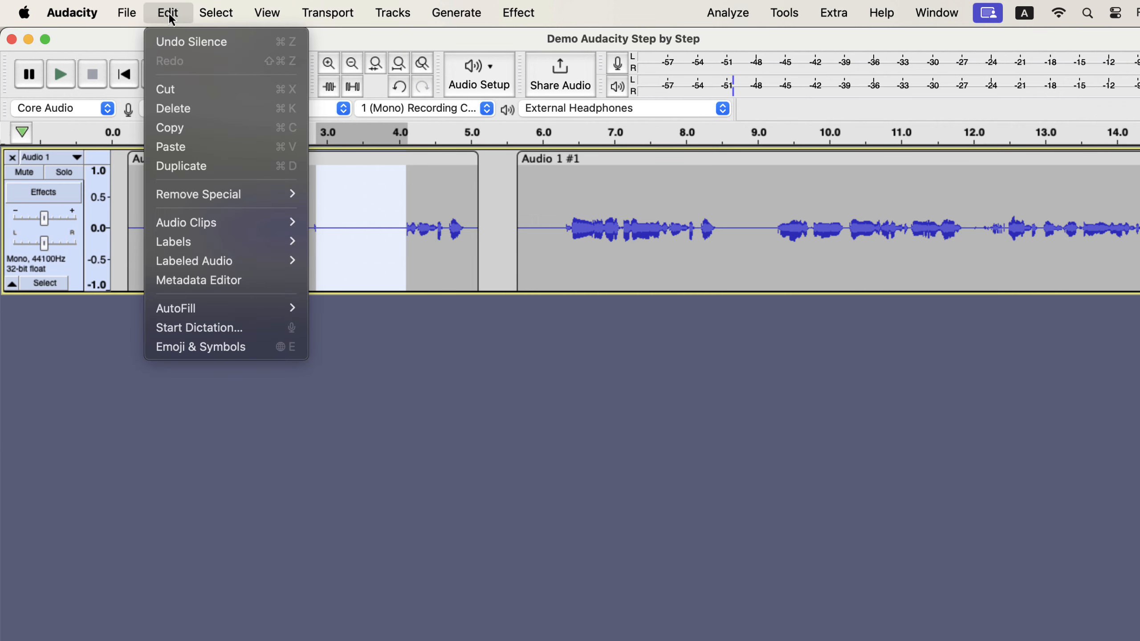
pyautogui.click(278, 43)
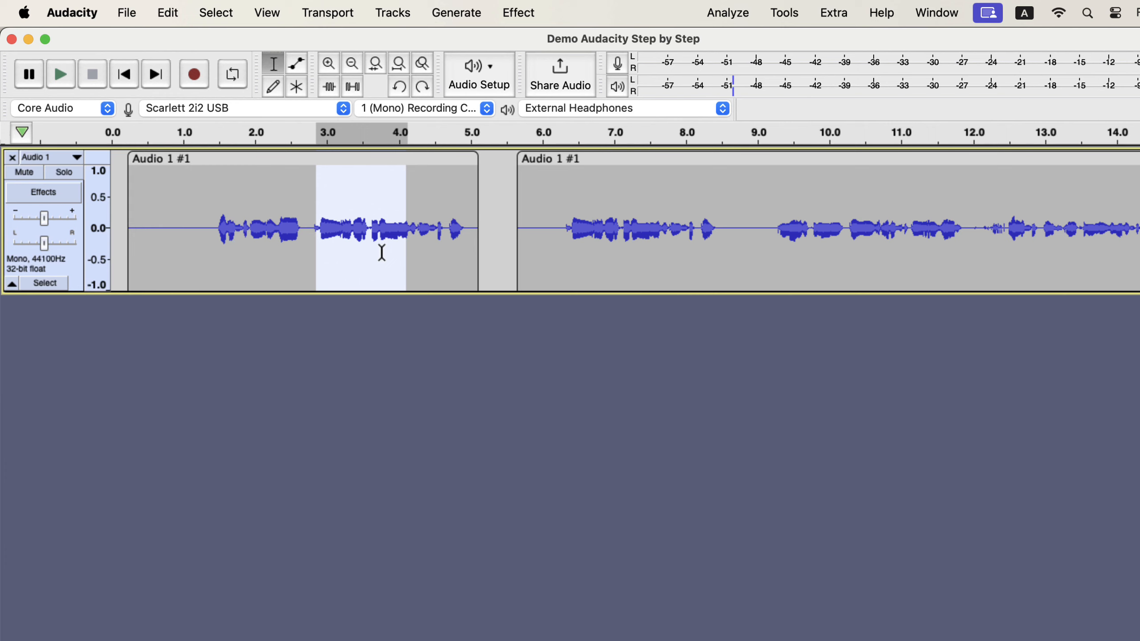
# Open the edit history and step back through its states from the silenced selection to the 0.36-second clip shift.
pyautogui.click(277, 15)
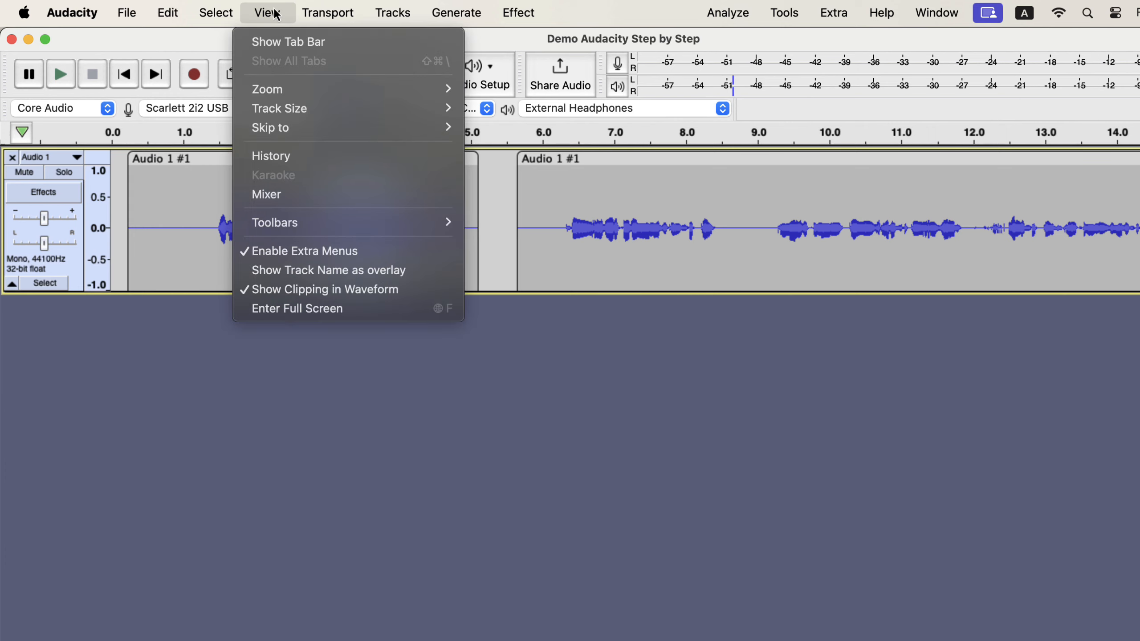
pyautogui.click(335, 168)
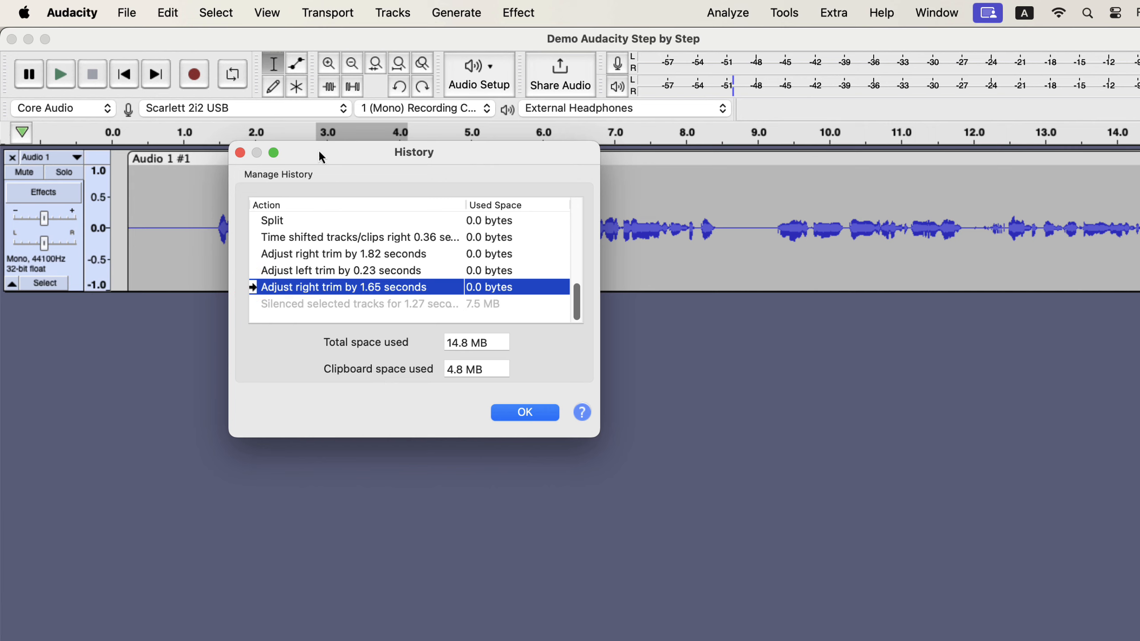
pyautogui.moveTo(319, 152); pyautogui.dragTo(517, 156)
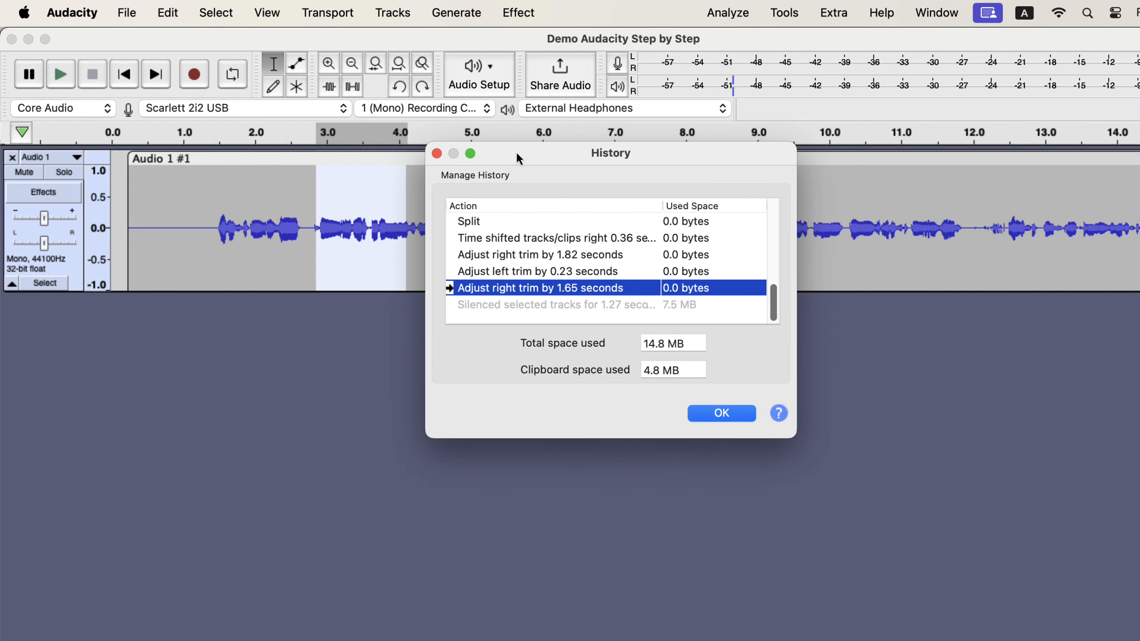
pyautogui.click(503, 309)
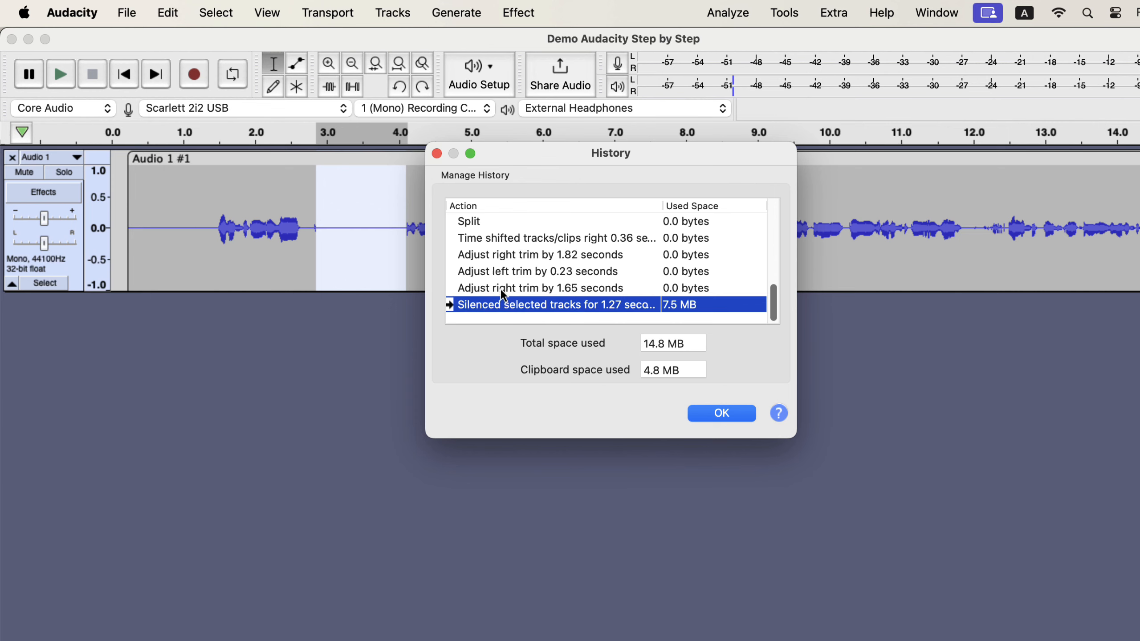
pyautogui.click(501, 291)
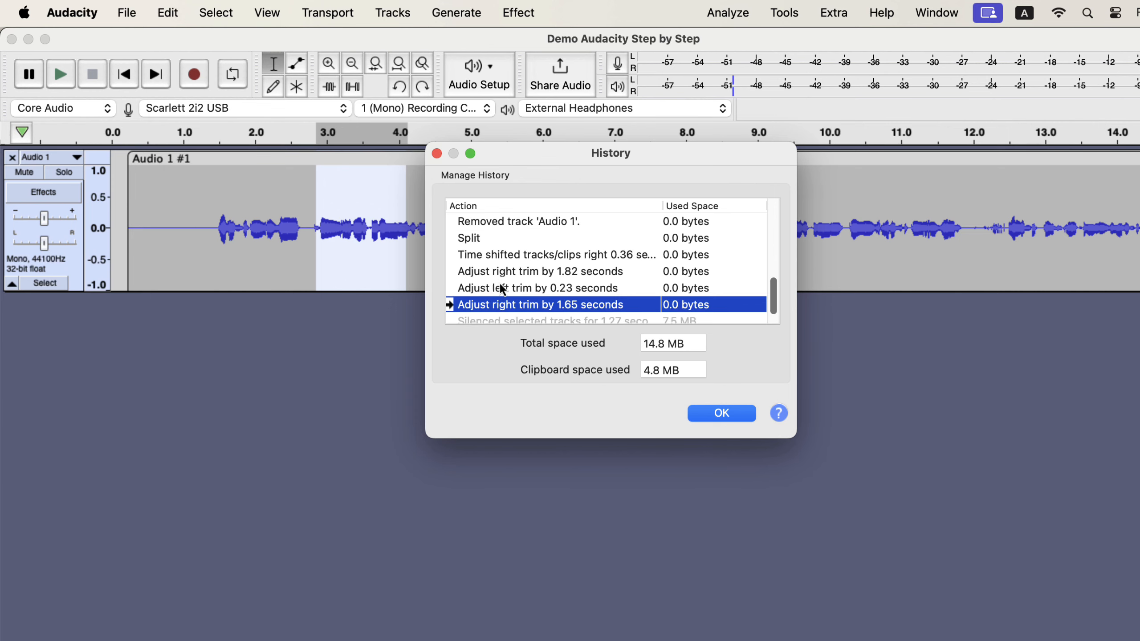
pyautogui.click(503, 288)
pyautogui.click(501, 291)
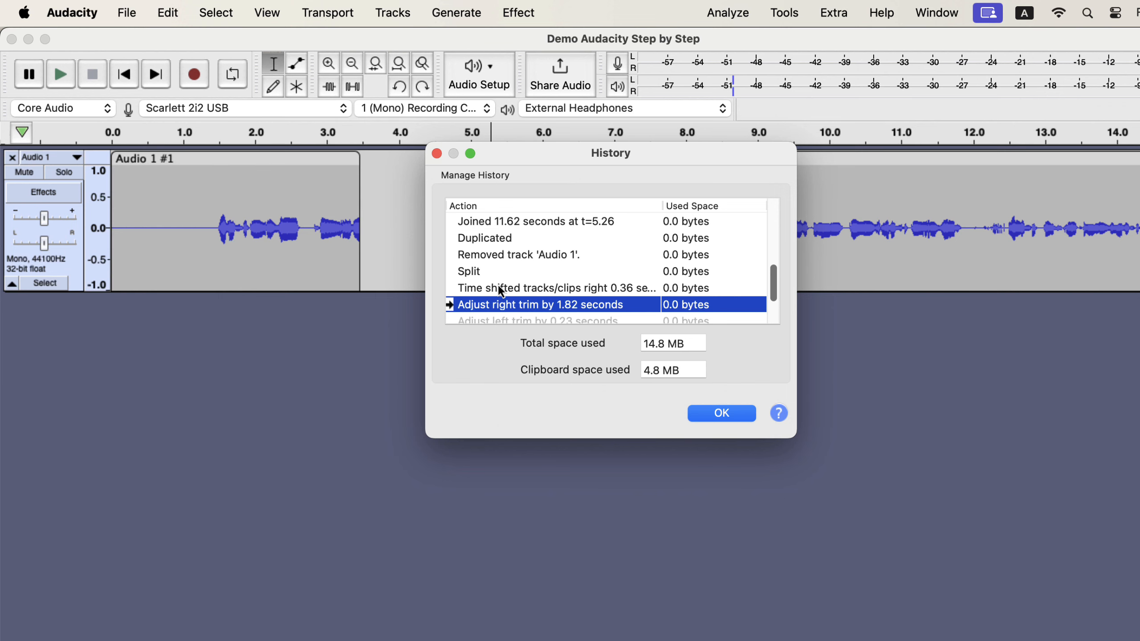
pyautogui.click(501, 289)
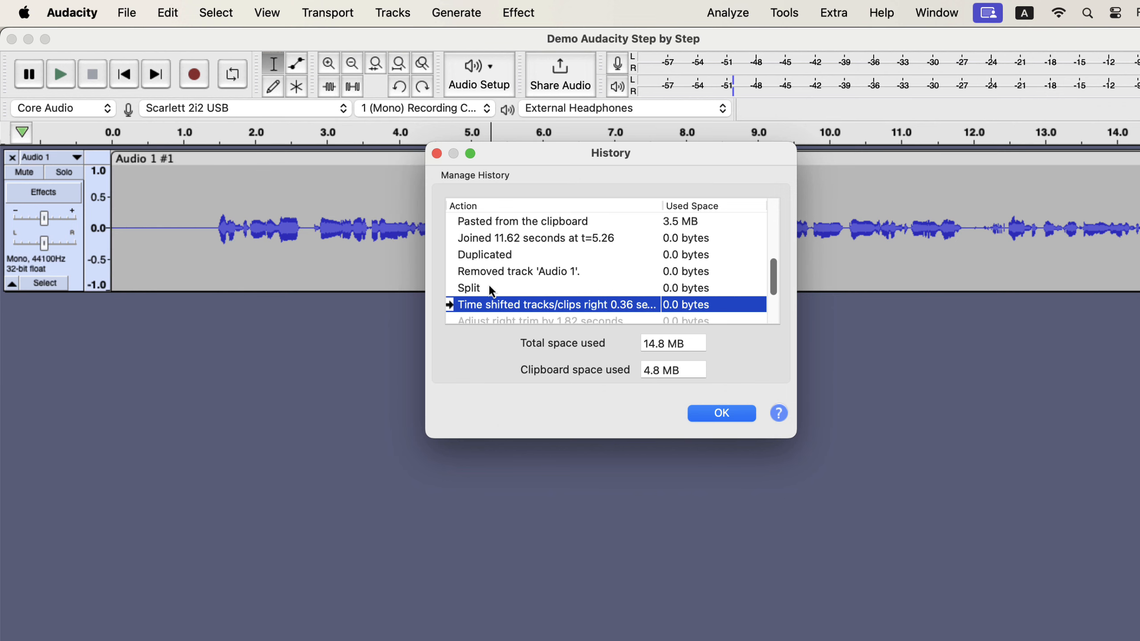
# Step the history further back through Split to Duplicated, and restore the state "Adjust right trim by 1.65 seconds".
pyautogui.moveTo(518, 153); pyautogui.dragTo(450, 302)
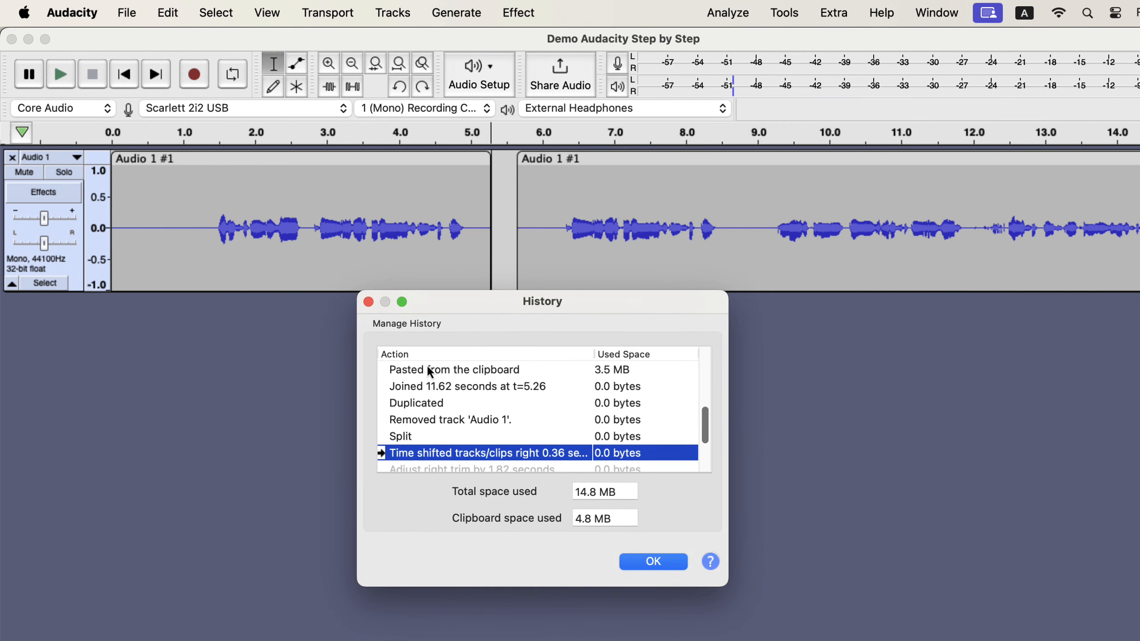
pyautogui.click(406, 439)
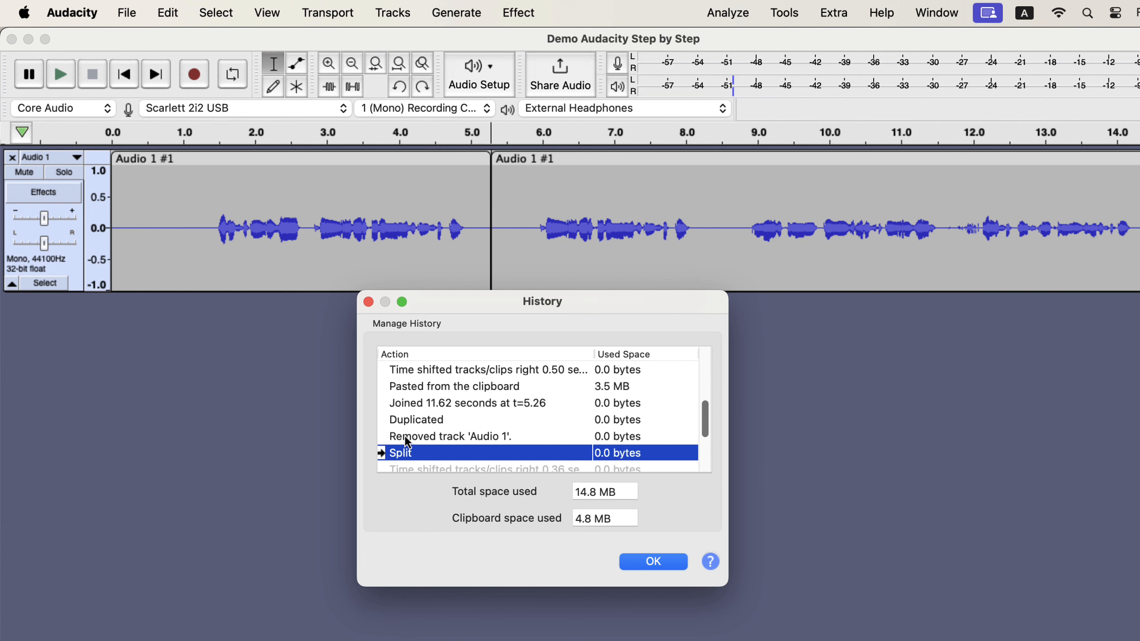
pyautogui.click(427, 439)
pyautogui.click(430, 438)
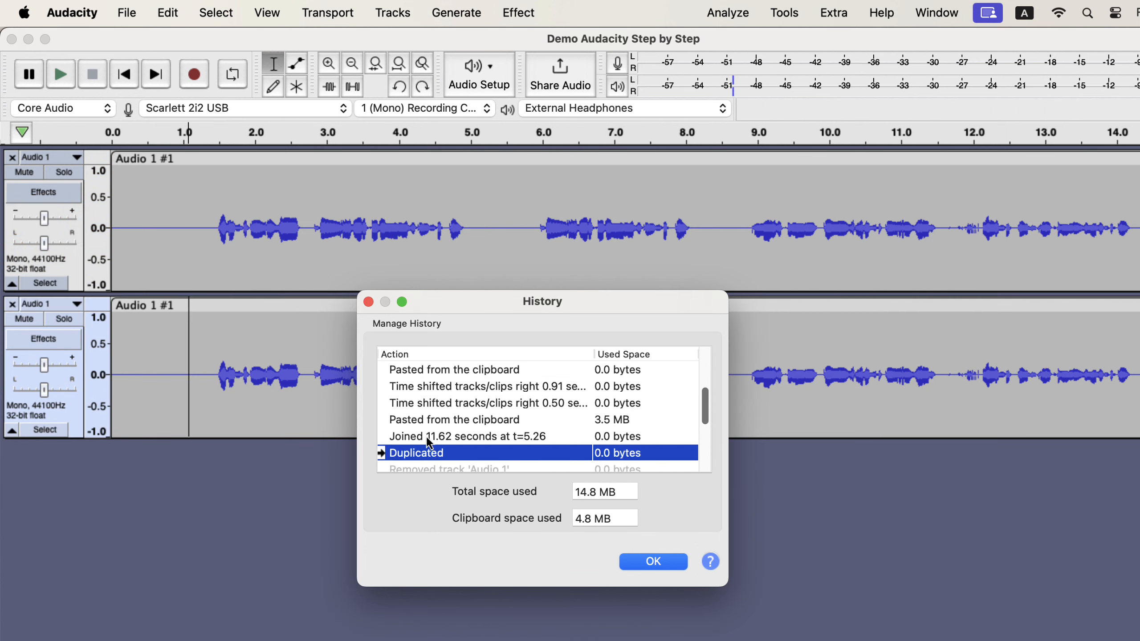
pyautogui.scroll(-5, 425, 436)
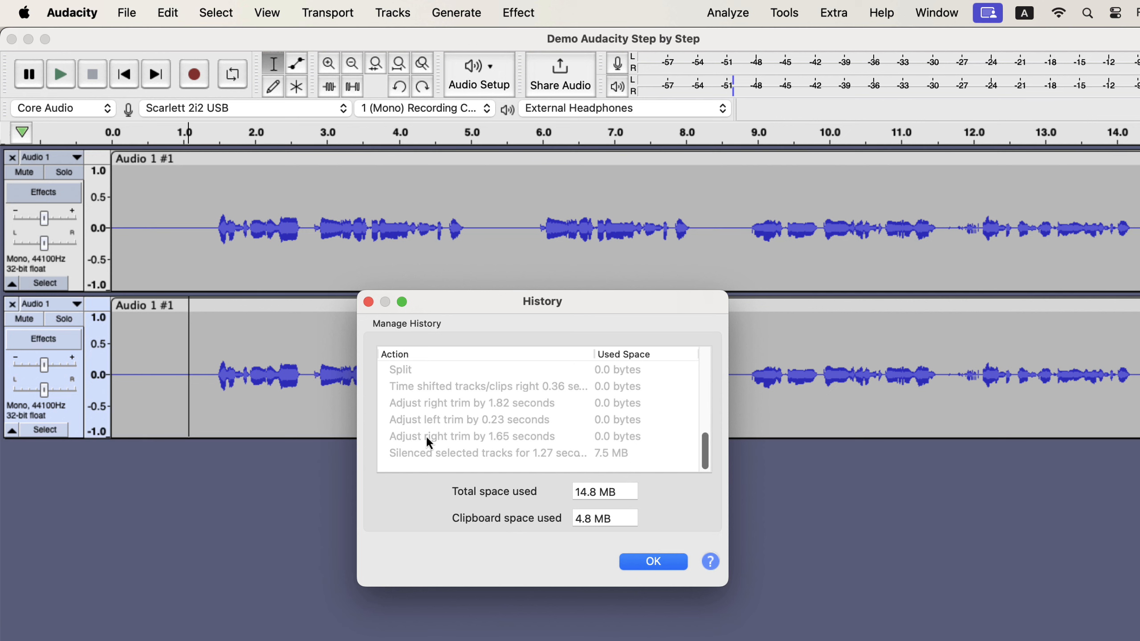
pyautogui.click(426, 435)
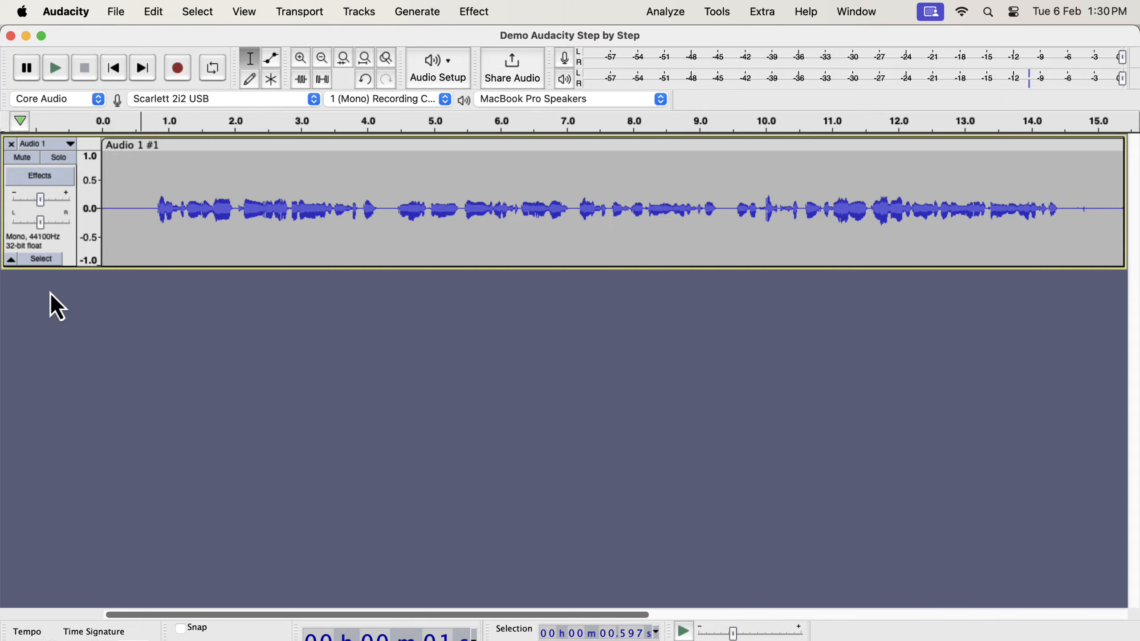
# Examine the available effect groups, from Volume and Compression and Fading to third-party publishers such as Apple and DDMF.
pyautogui.click(479, 13)
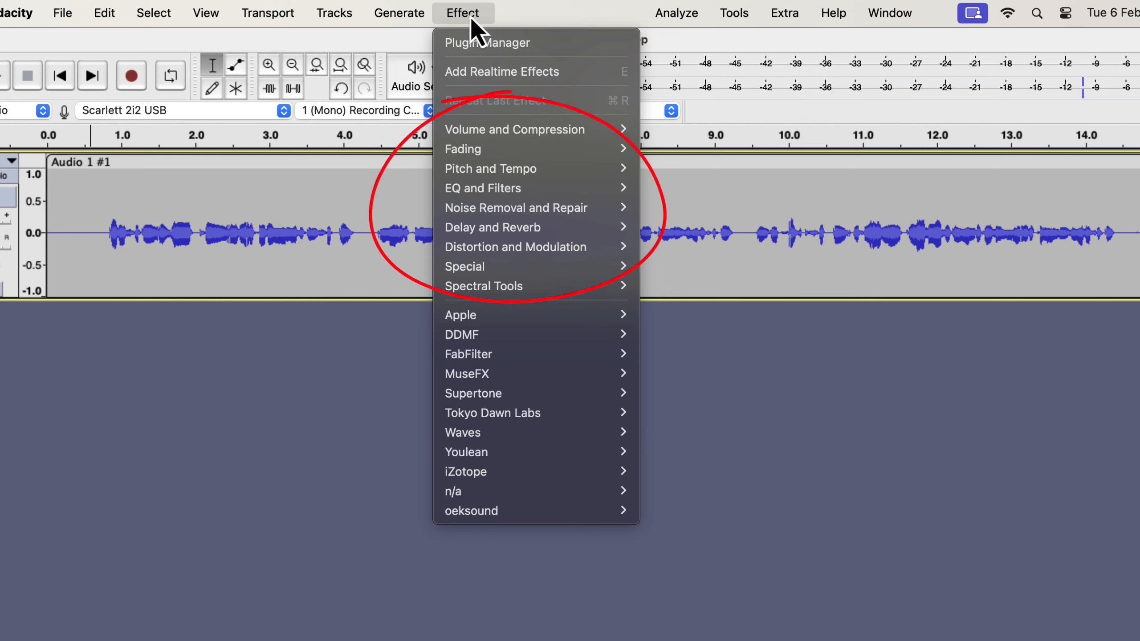
pyautogui.moveTo(457, 130)
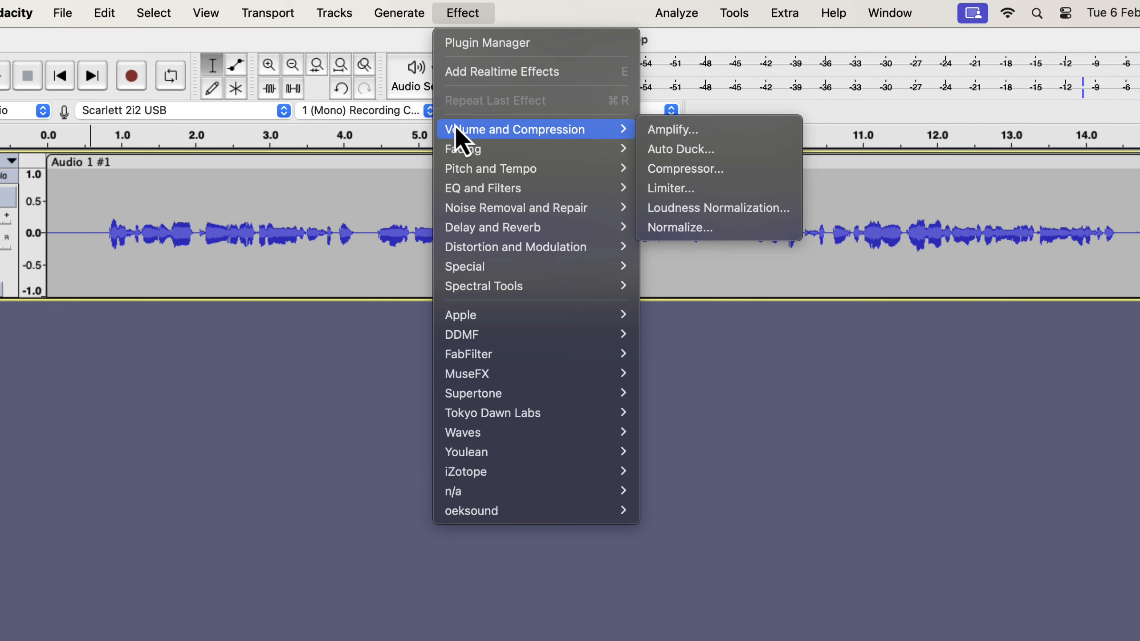
pyautogui.moveTo(461, 152)
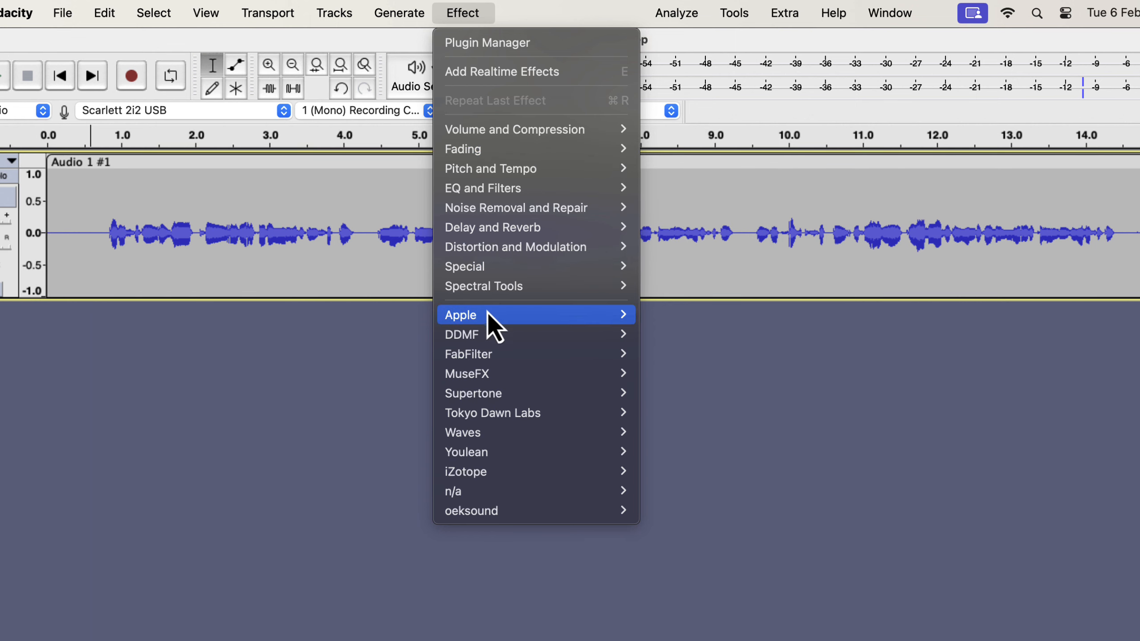
pyautogui.moveTo(488, 315)
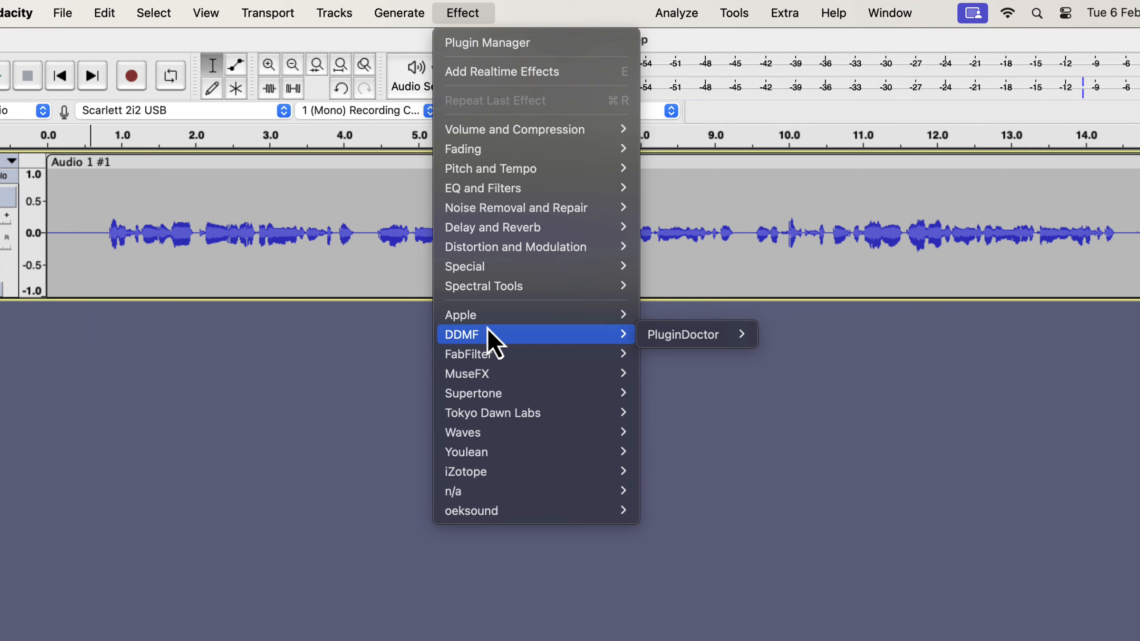
# Review the effect menu and realtime effect organization choices in the Effects preferences, and close them without saving.
pyautogui.moveTo(53, 18)
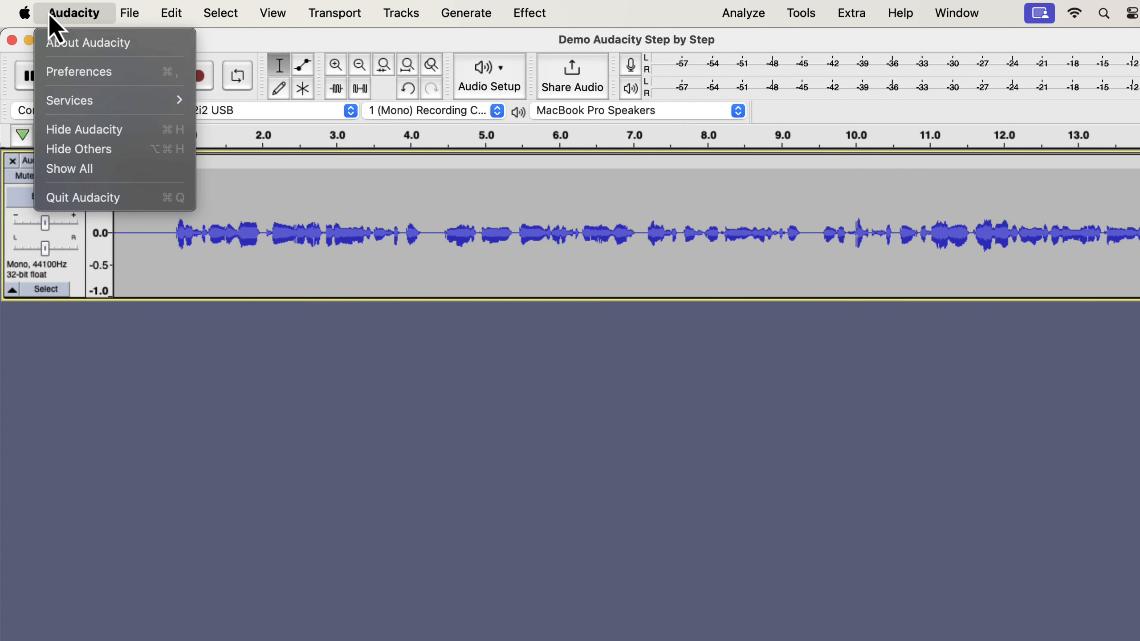
pyautogui.click(65, 75)
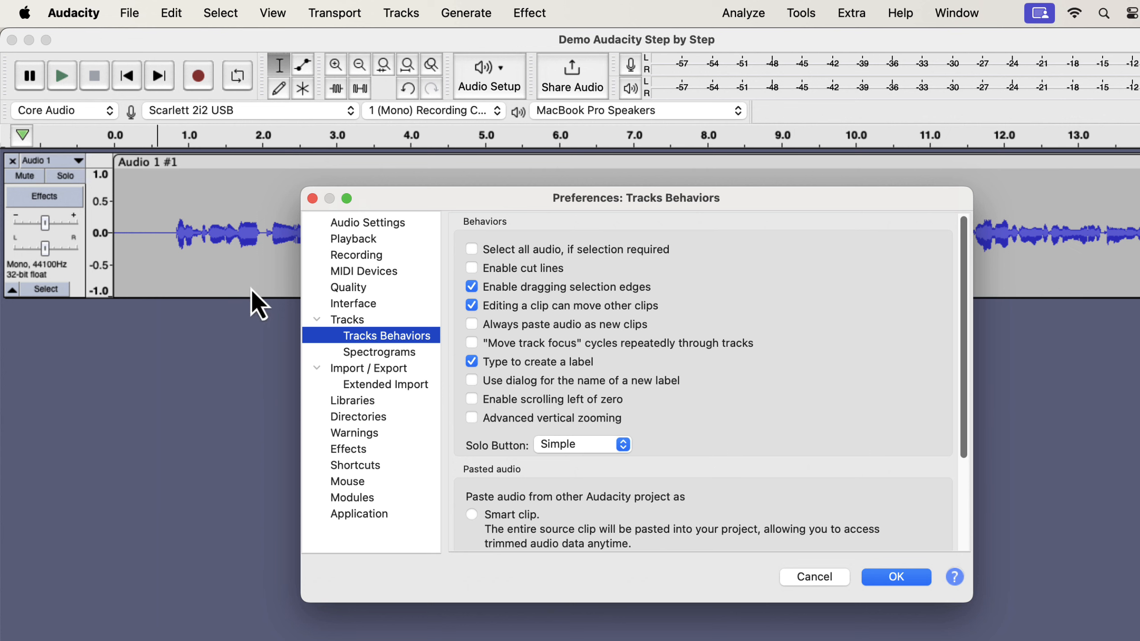
pyautogui.click(344, 449)
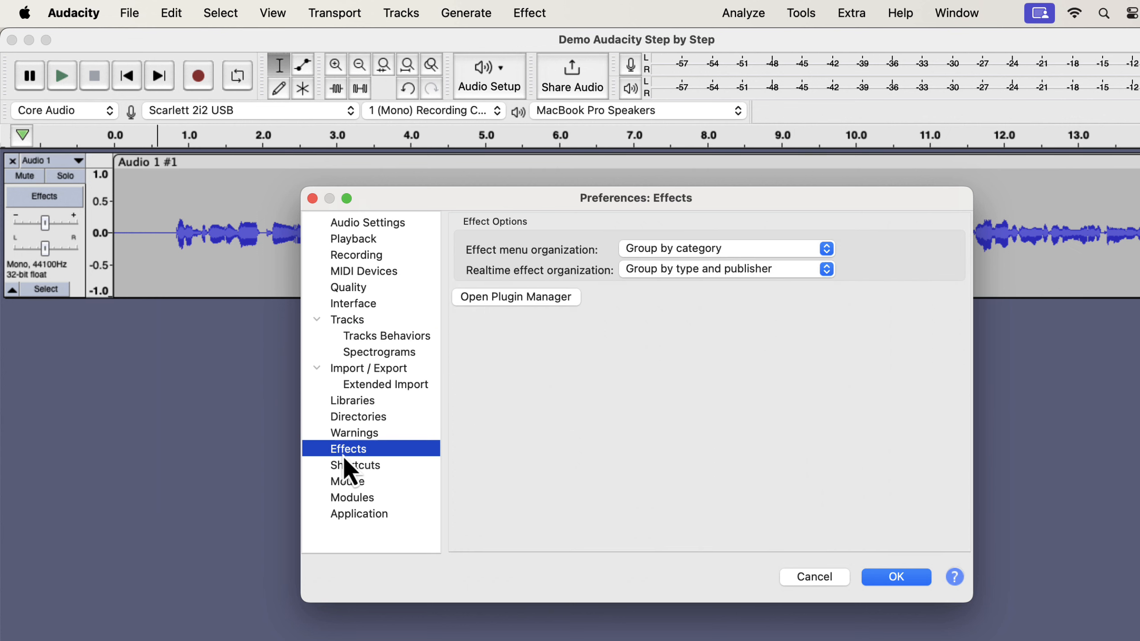
pyautogui.click(711, 248)
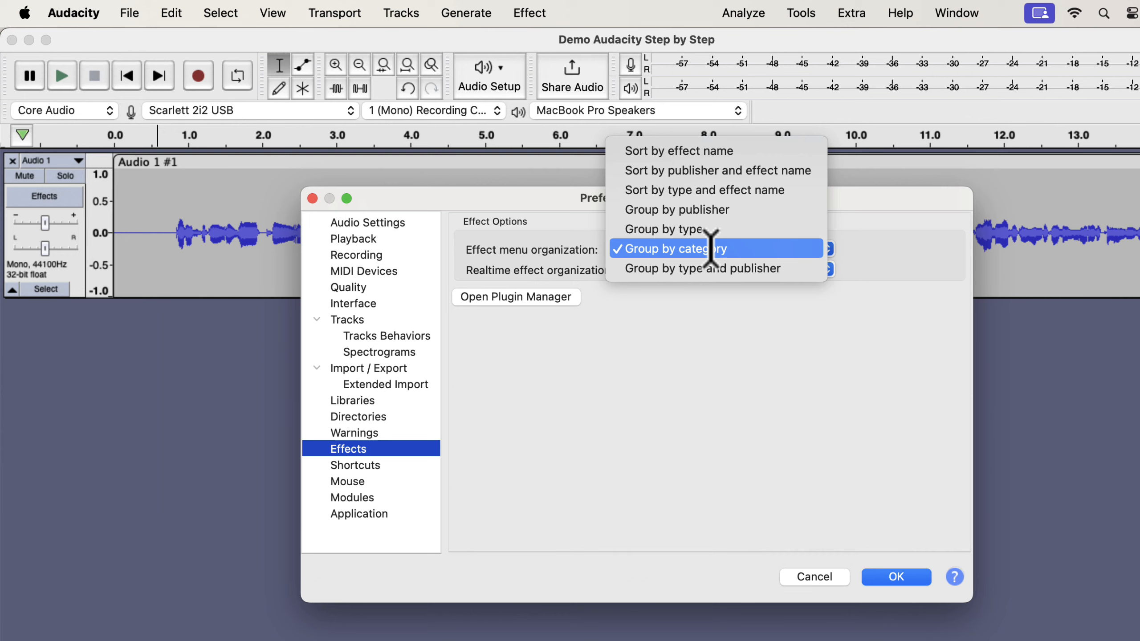
pyautogui.click(711, 249)
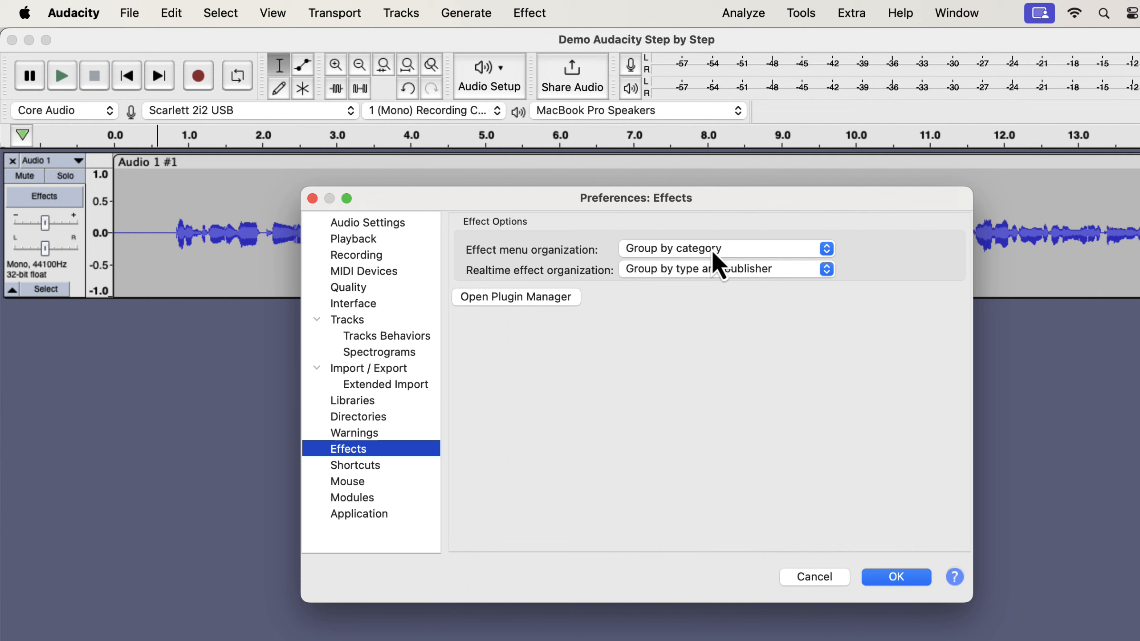
pyautogui.click(703, 288)
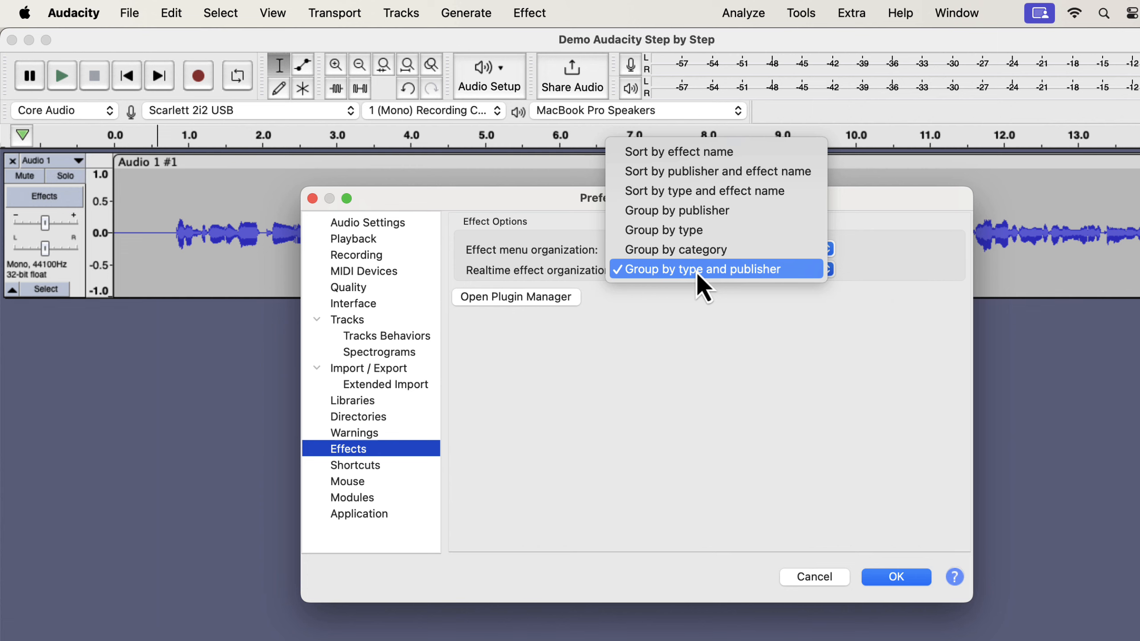
pyautogui.click(697, 275)
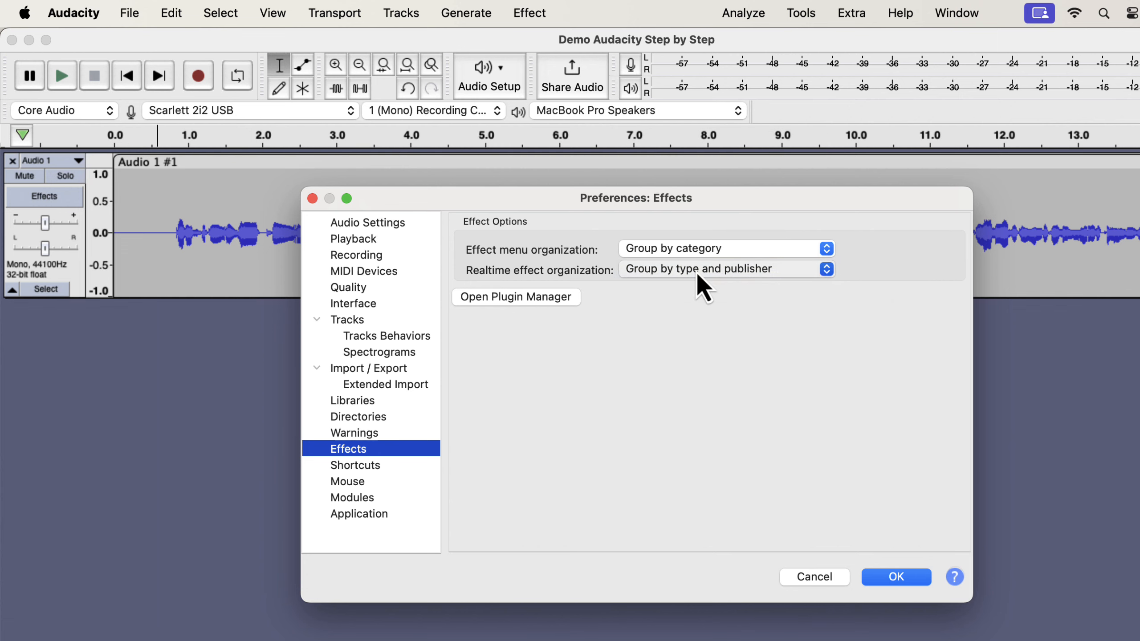
pyautogui.click(797, 583)
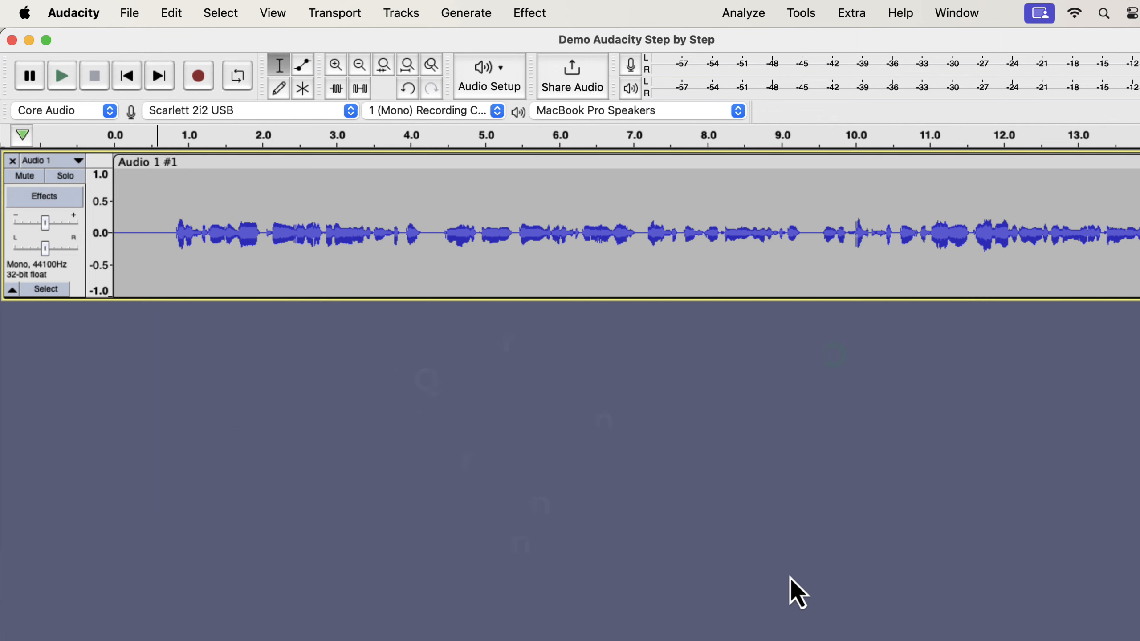
# Select the whole voice clip and duplicate it onto a second track.
pyautogui.doubleClick(132, 234)
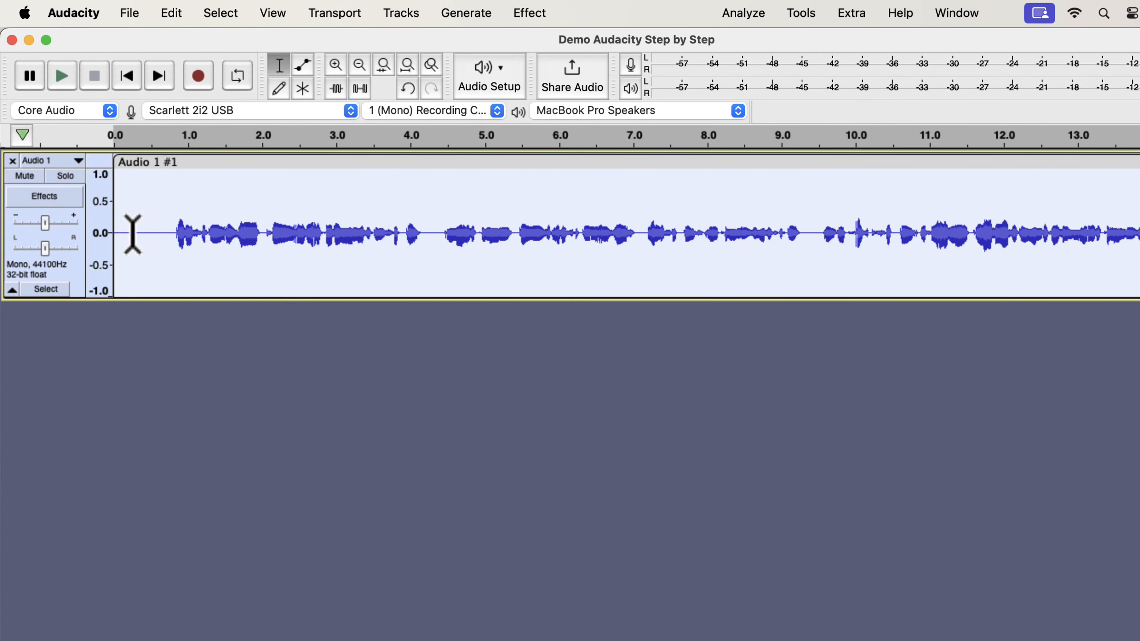
pyautogui.click(170, 13)
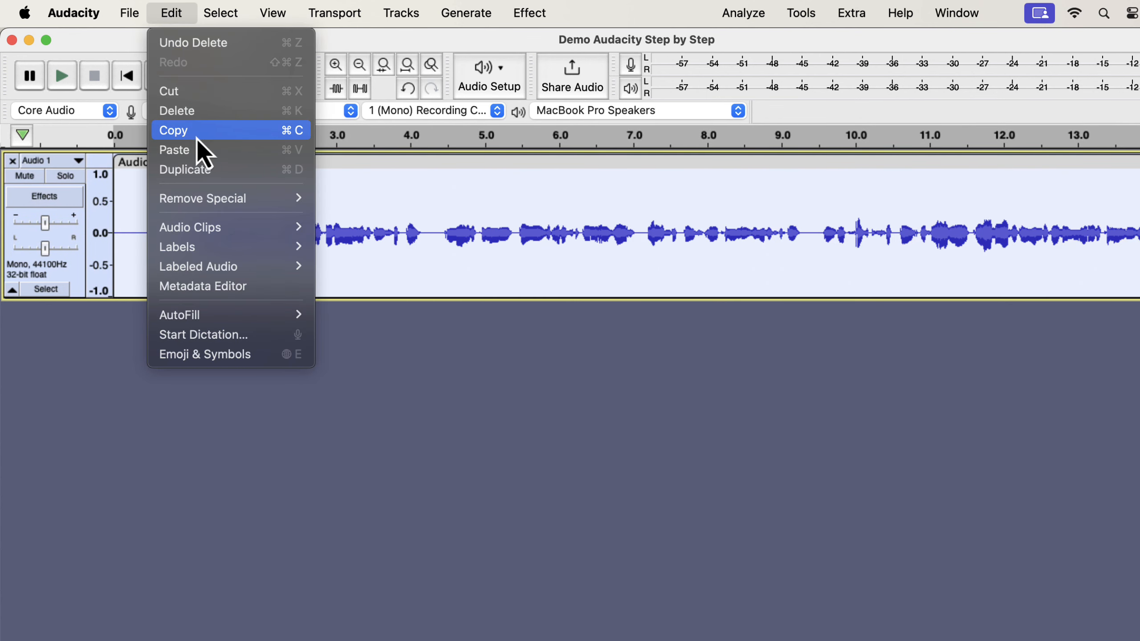
pyautogui.click(203, 169)
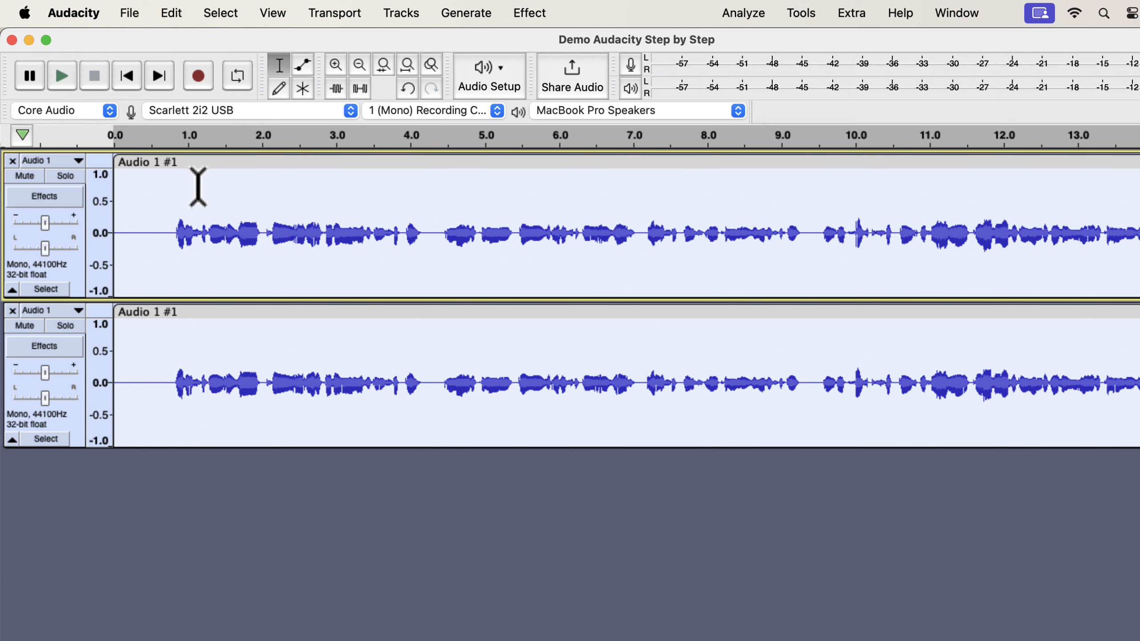
# Select only the duplicated clip on the second track and apply the Clear Vocal Improve Macro to it.
pyautogui.click(151, 360)
pyautogui.doubleClick(154, 348)
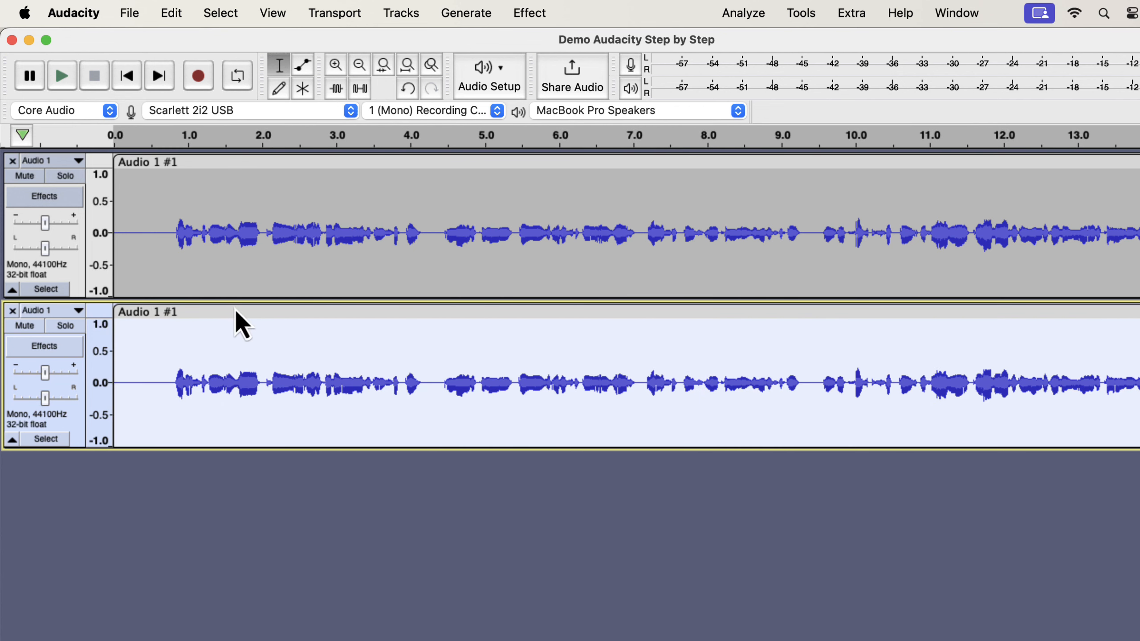
pyautogui.click(809, 18)
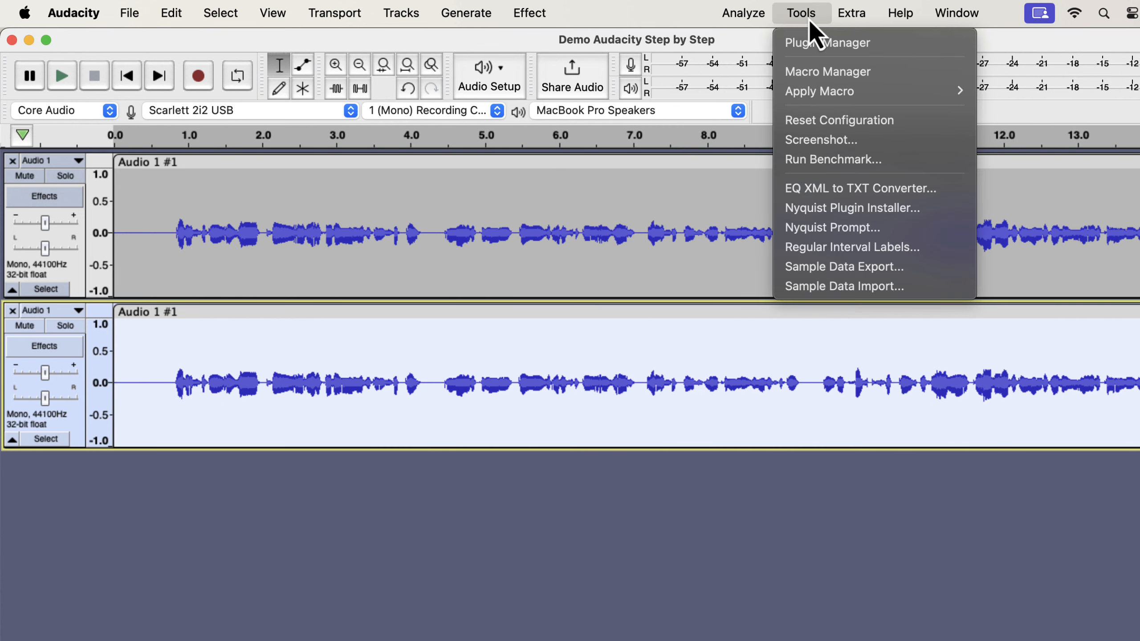
pyautogui.moveTo(823, 90)
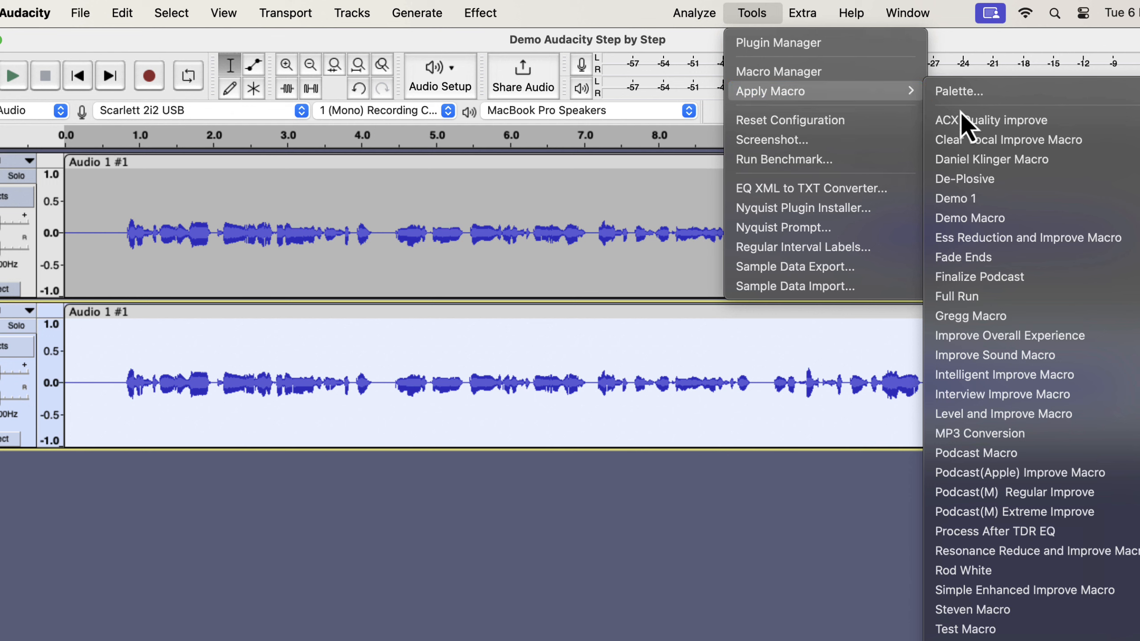
pyautogui.click(1093, 141)
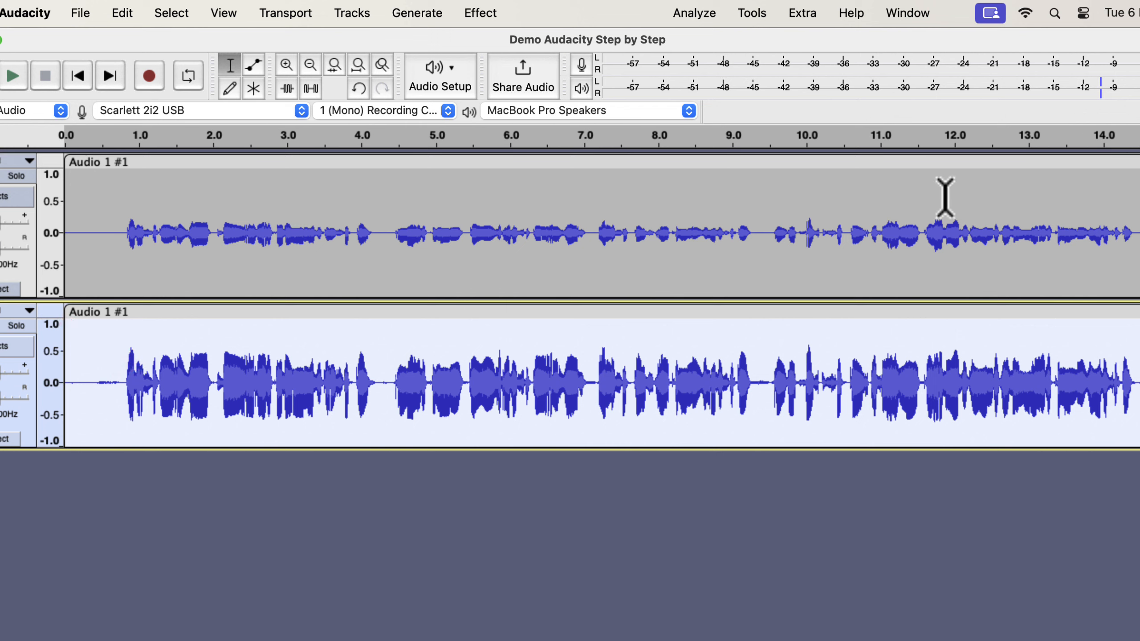
# Inspect the processed track's pauses at about 0.4 to 0.7 and 14.7 to 15.2 seconds by selecting them, and check through to its end.
pyautogui.click(94, 374)
pyautogui.moveTo(94, 374); pyautogui.dragTo(118, 376)
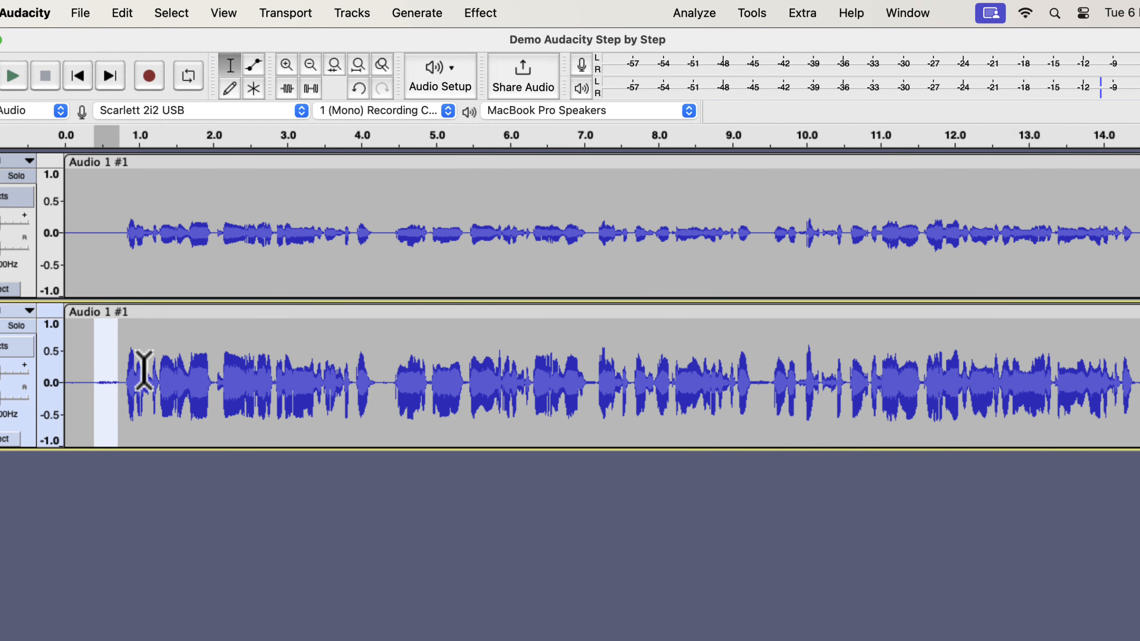
pyautogui.hscroll(5, 144, 370)
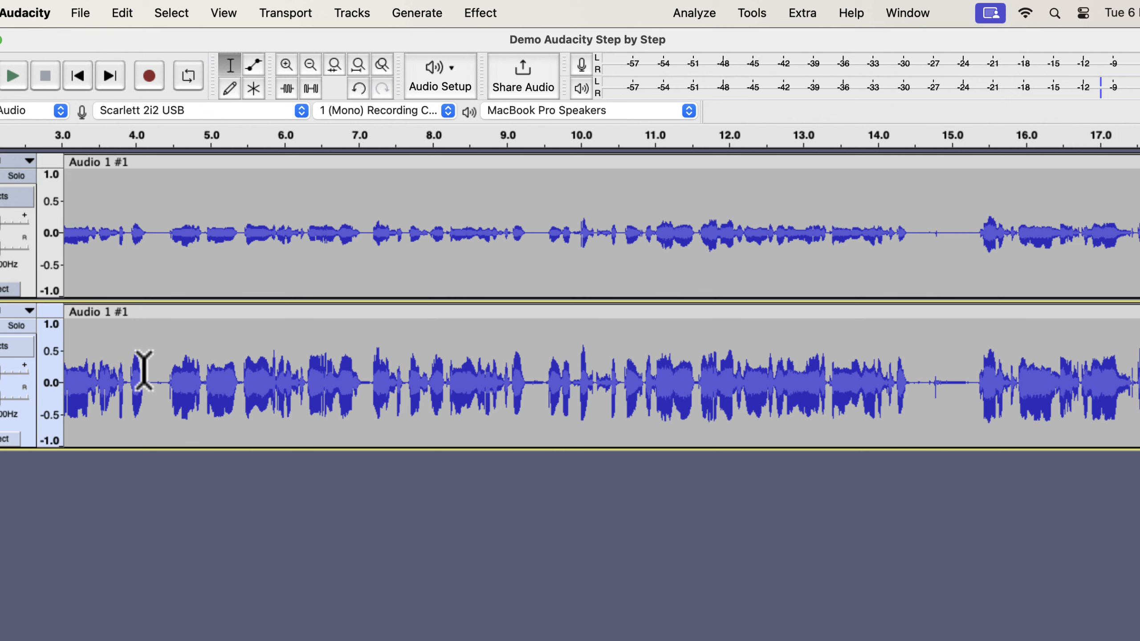
pyautogui.click(927, 389)
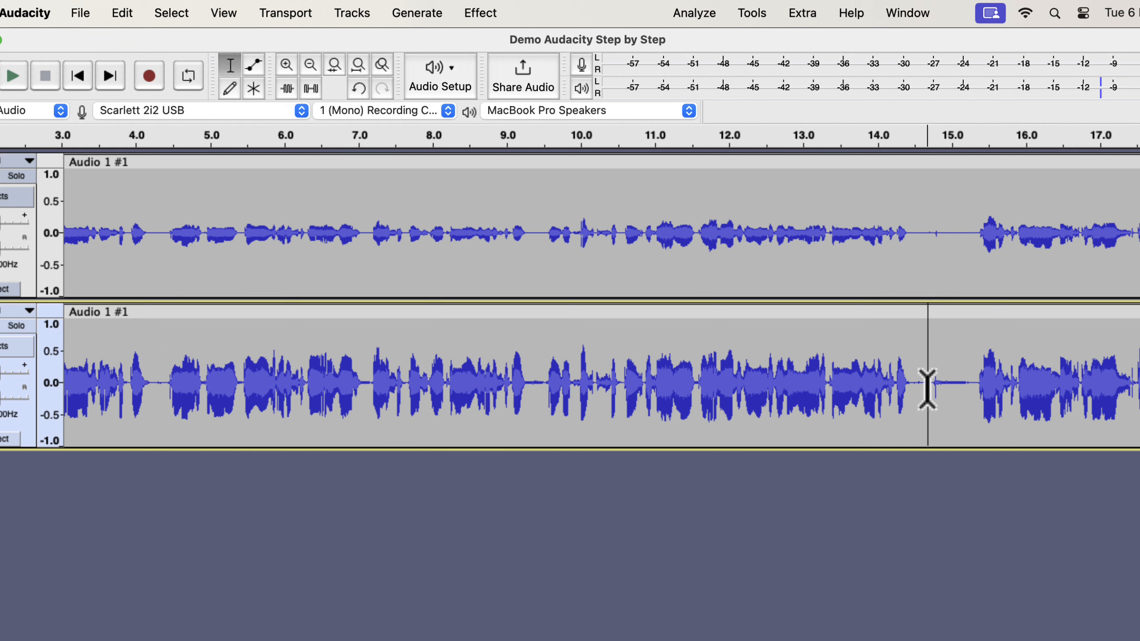
pyautogui.moveTo(927, 389); pyautogui.dragTo(967, 389)
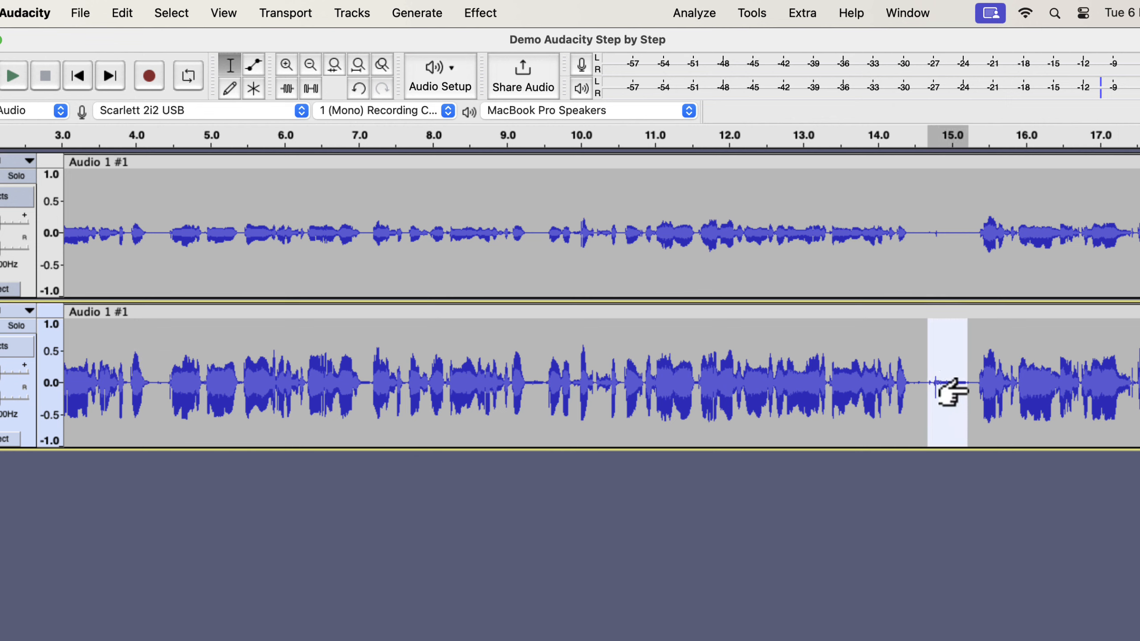
pyautogui.hscroll(11, 949, 391)
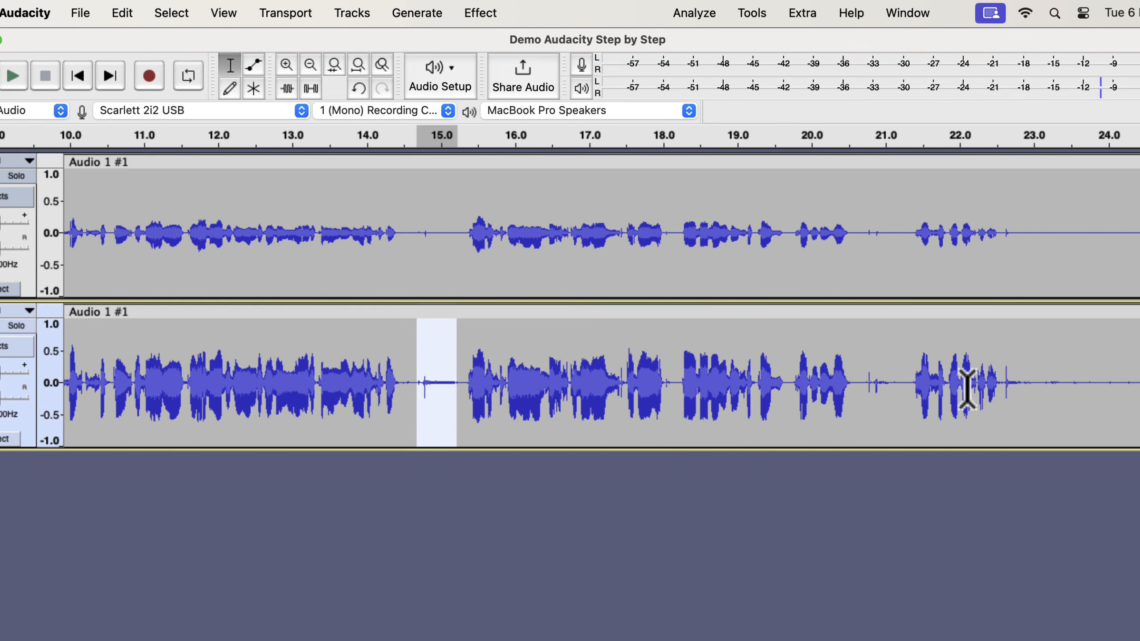
pyautogui.hscroll(-15, 967, 388)
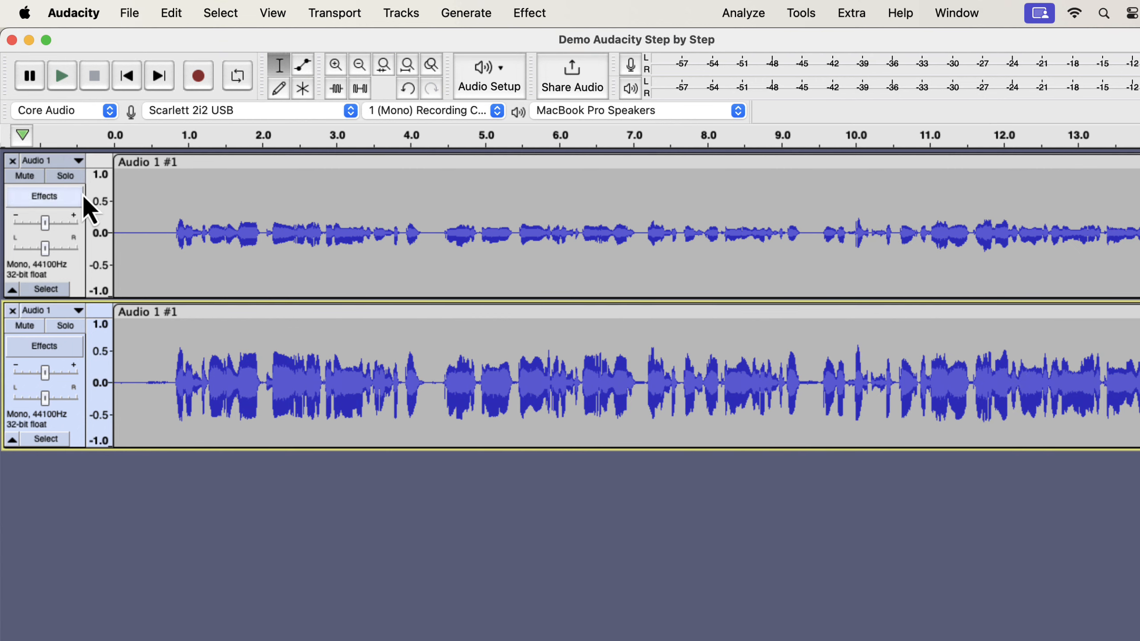
# Solo the original first track and play it from about 0.3 seconds to hear the unprocessed voice.
pyautogui.click(65, 175)
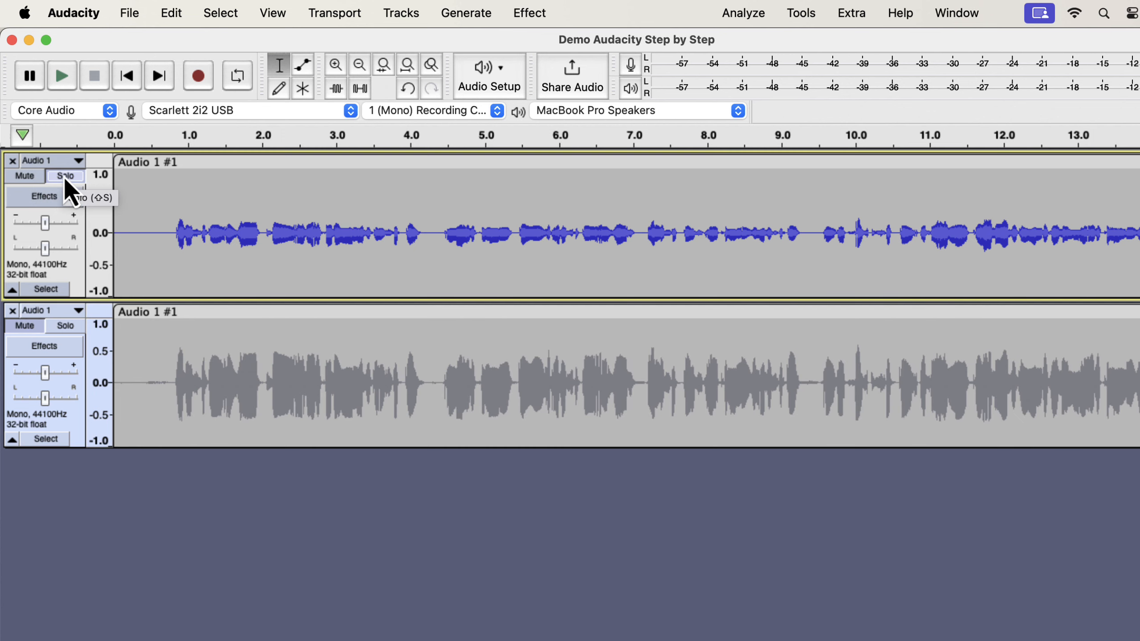
pyautogui.click(65, 176)
pyautogui.click(65, 176)
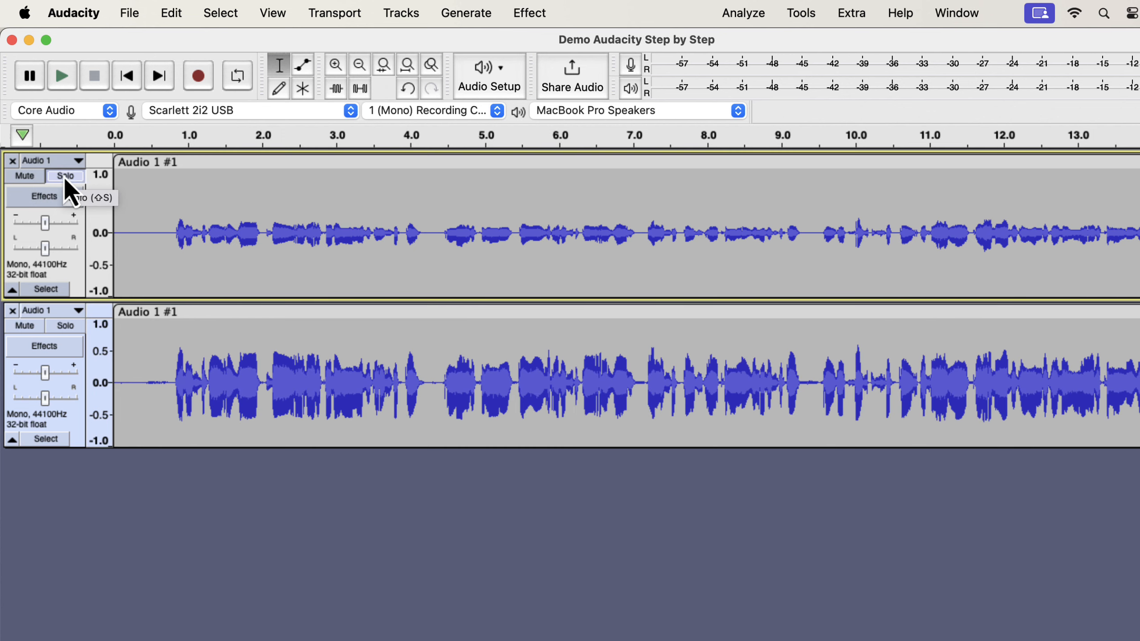
pyautogui.click(64, 176)
pyautogui.click(65, 176)
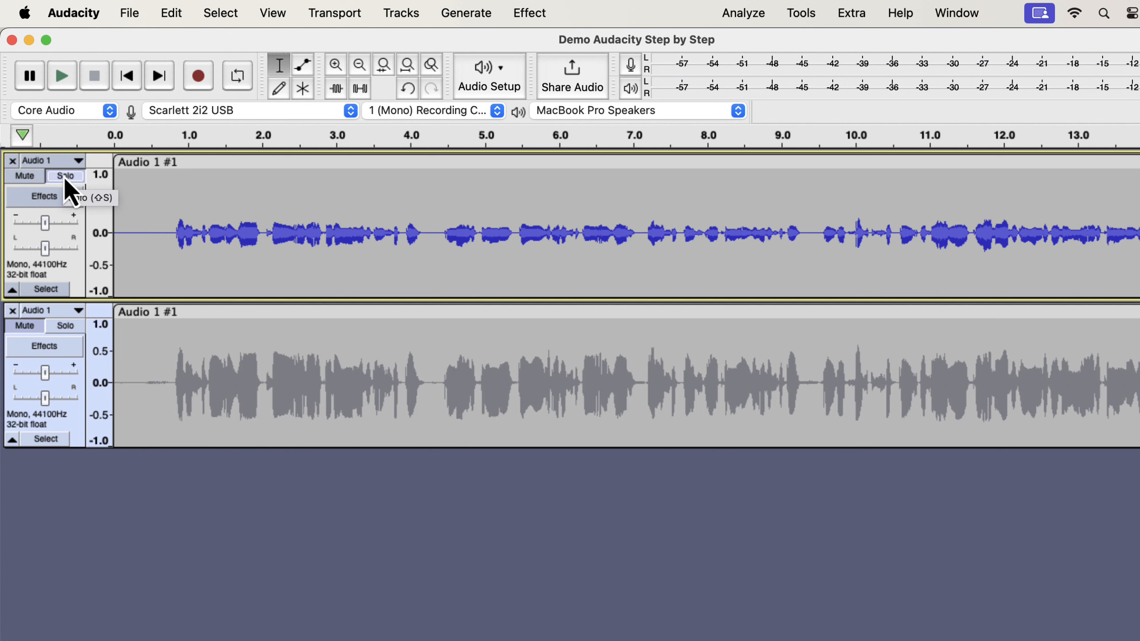
pyautogui.click(139, 212)
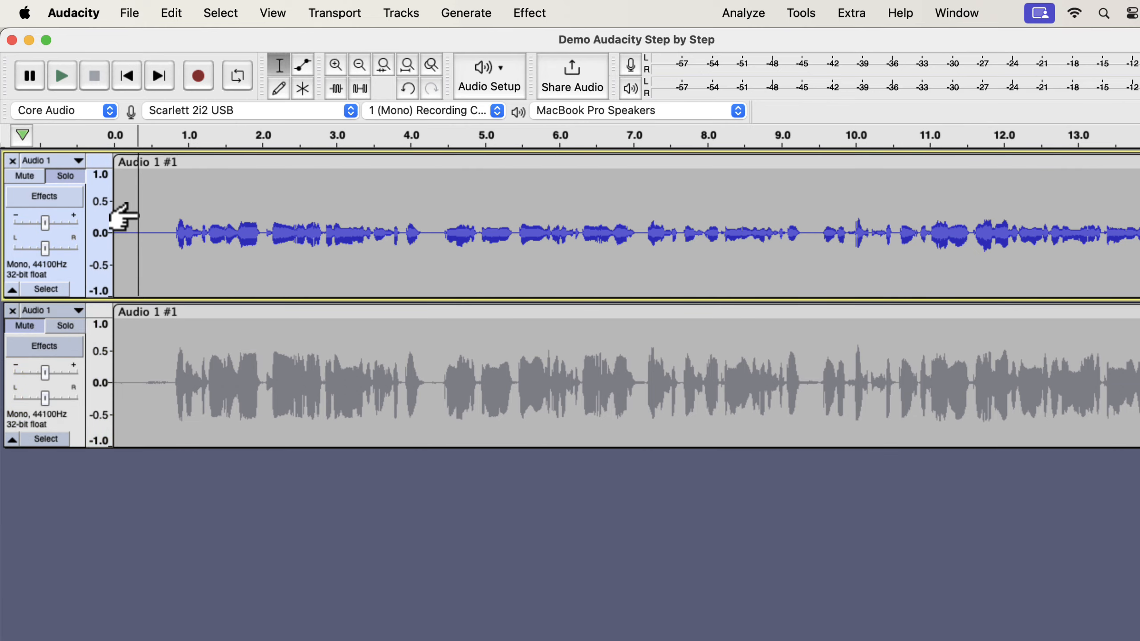
pyautogui.press('space')
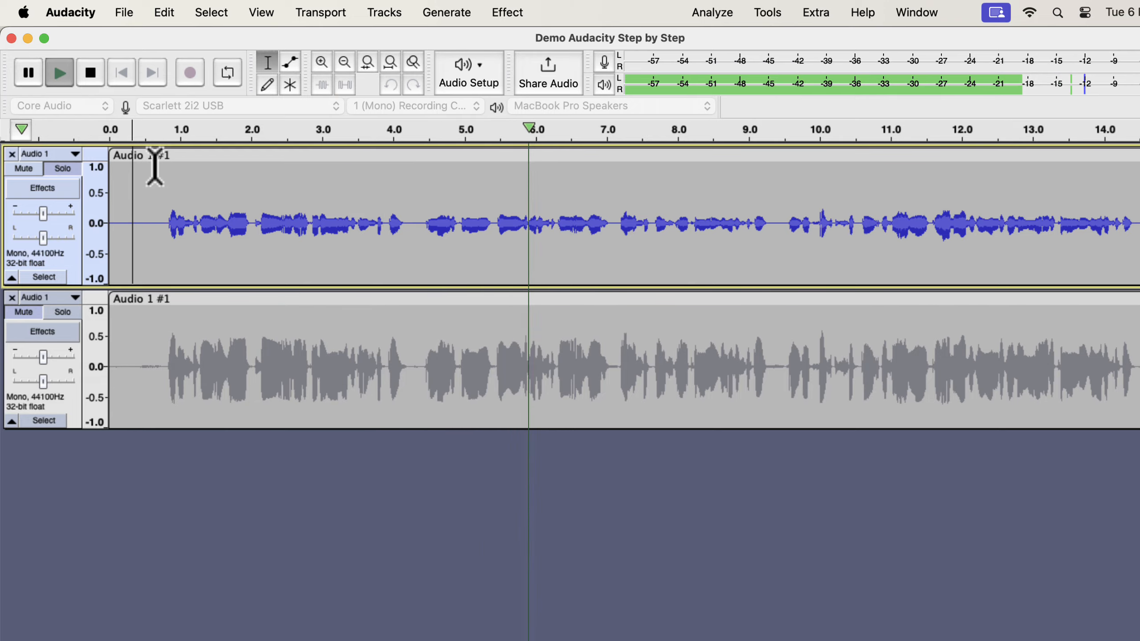
pyautogui.press('space')
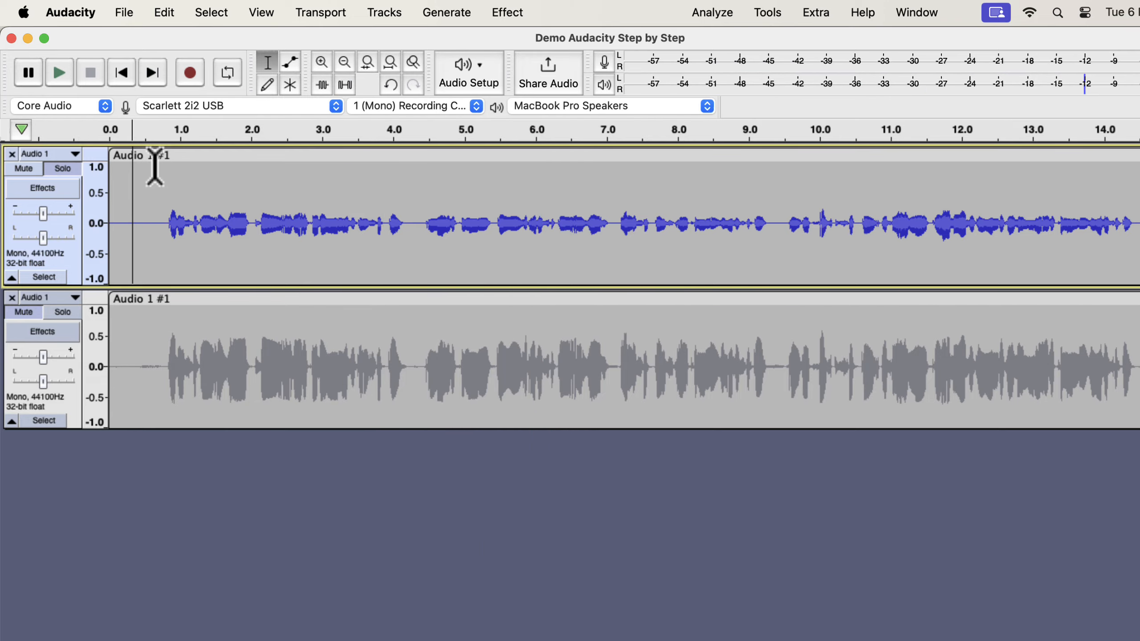
# Solo the processed second track instead and play it for comparison with the original voice.
pyautogui.click(63, 311)
pyautogui.press('space')
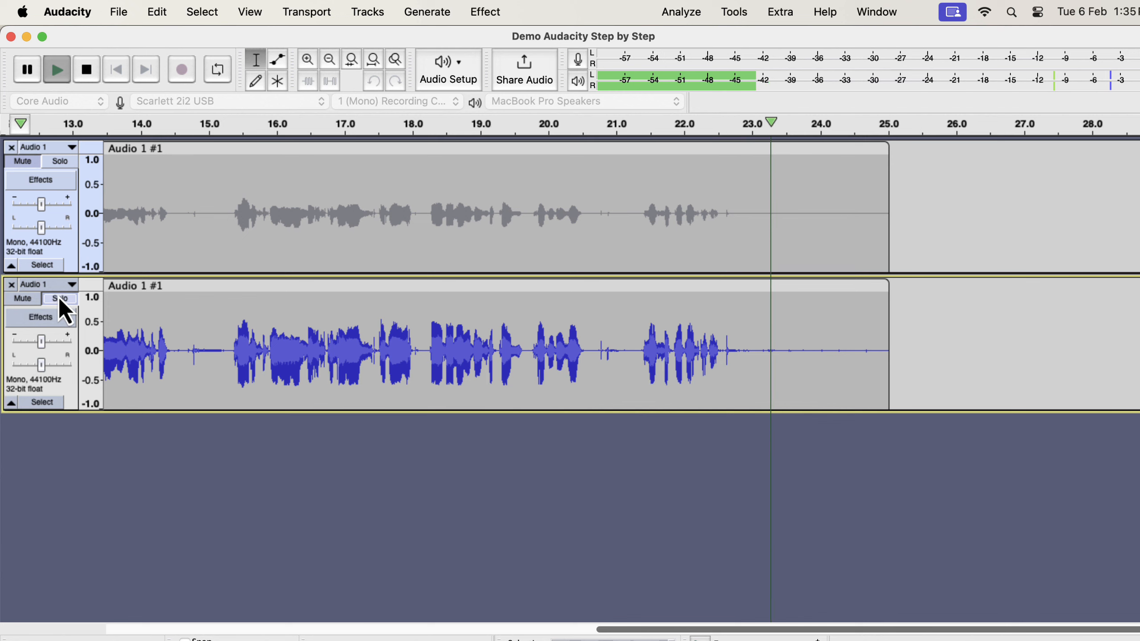
pyautogui.press('space')
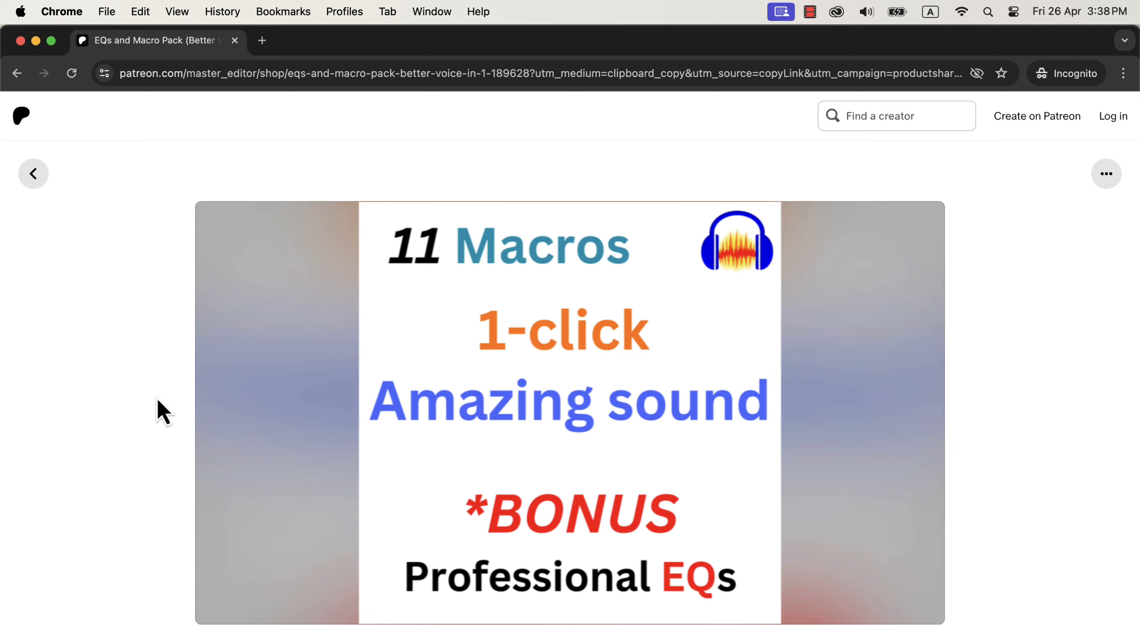
# In Chrome, read the Patreon shop page of the EQs and Macro Pack down to its description.
pyautogui.scroll(-2, 157, 400)
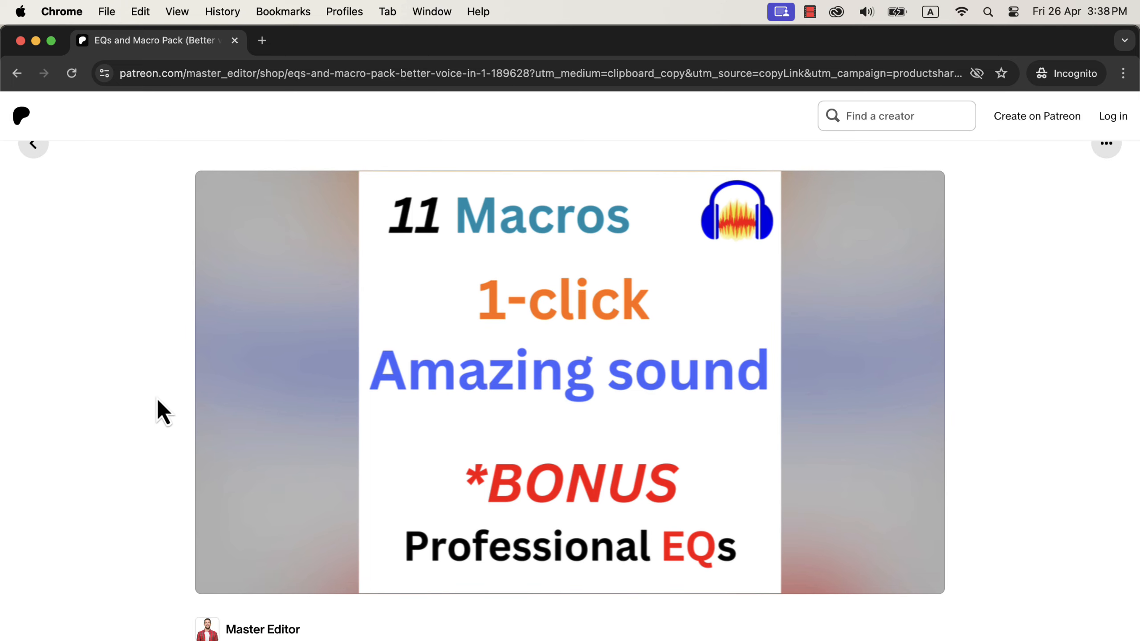
pyautogui.scroll(-9, 157, 402)
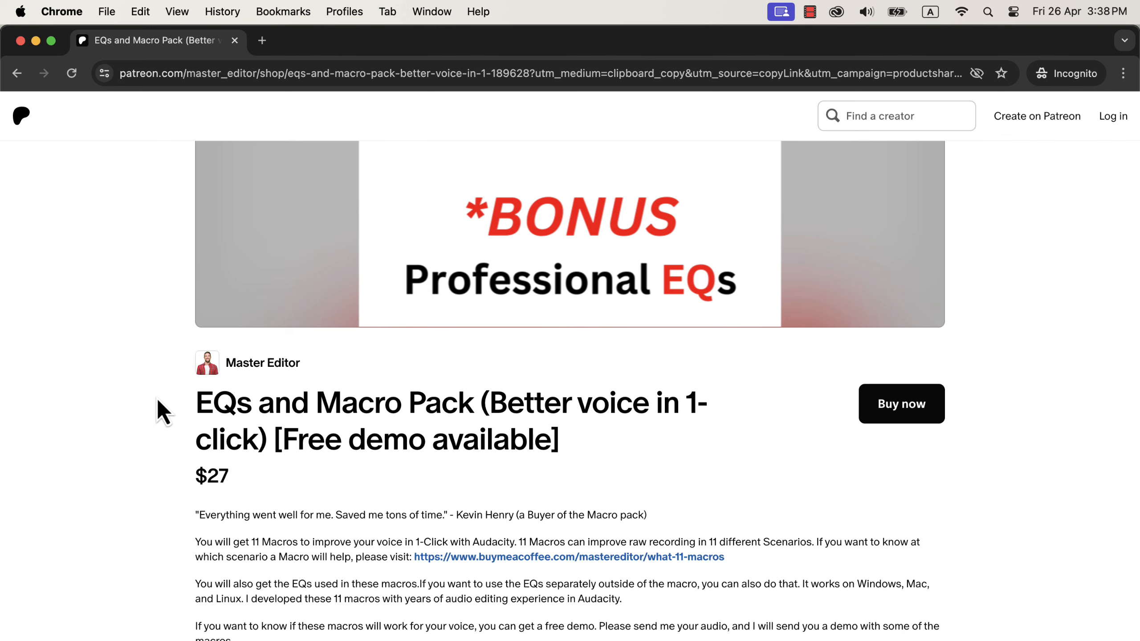
# Read the pack's description, follow its link to the post explaining the 11 macros, look through the list, and return to the shop page.
pyautogui.scroll(-5, 157, 400)
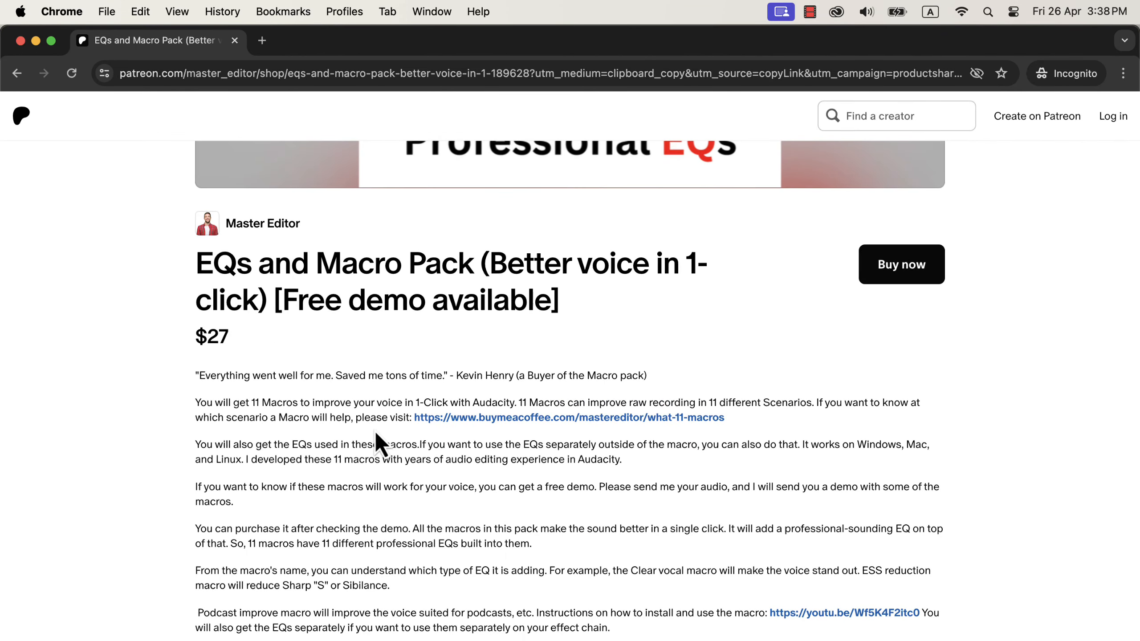
pyautogui.click(537, 417)
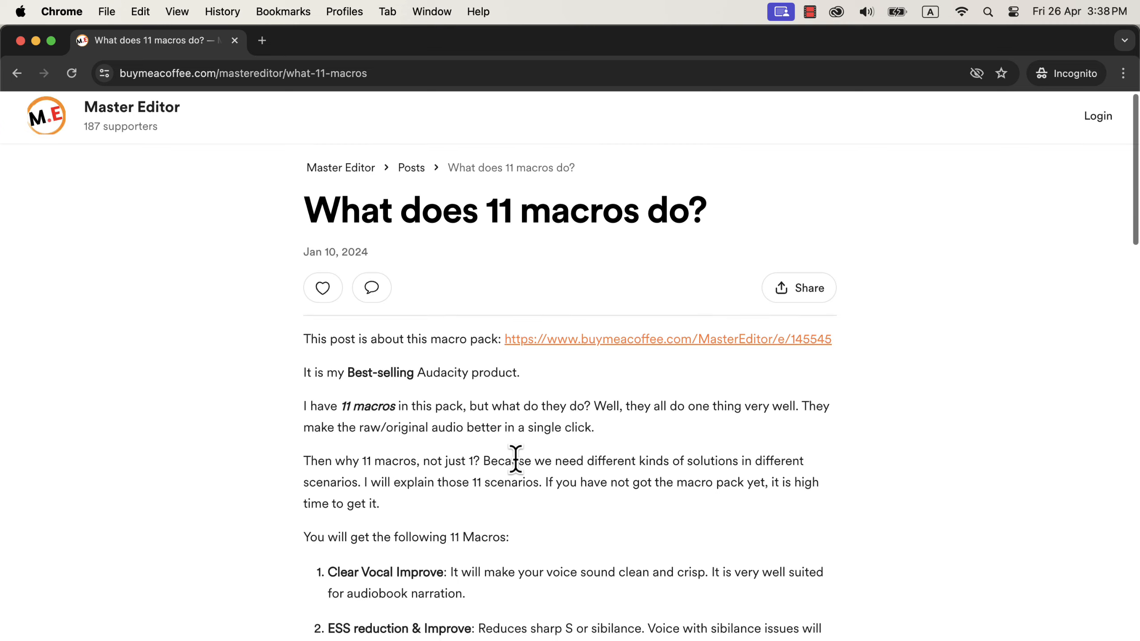
pyautogui.scroll(-7, 516, 462)
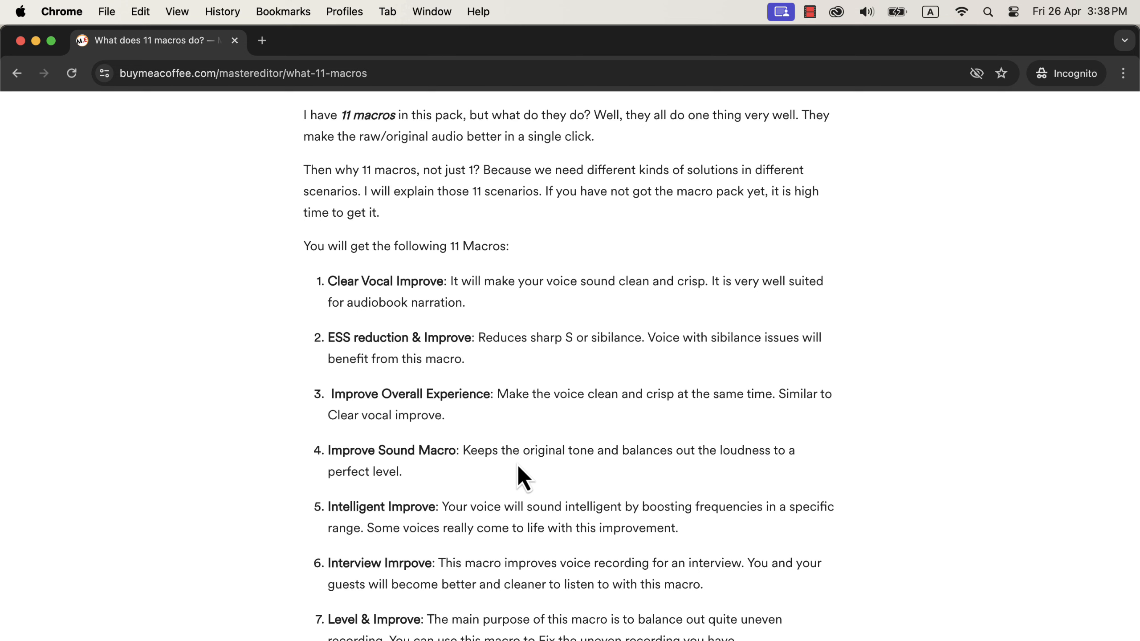
pyautogui.scroll(-5, 519, 467)
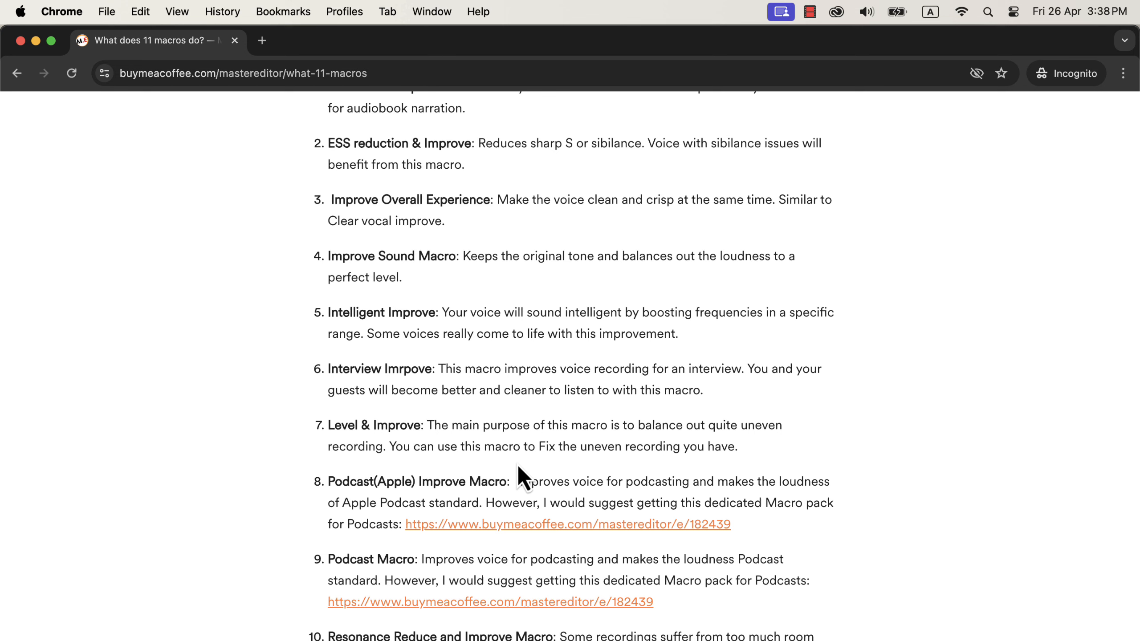
pyautogui.click(16, 74)
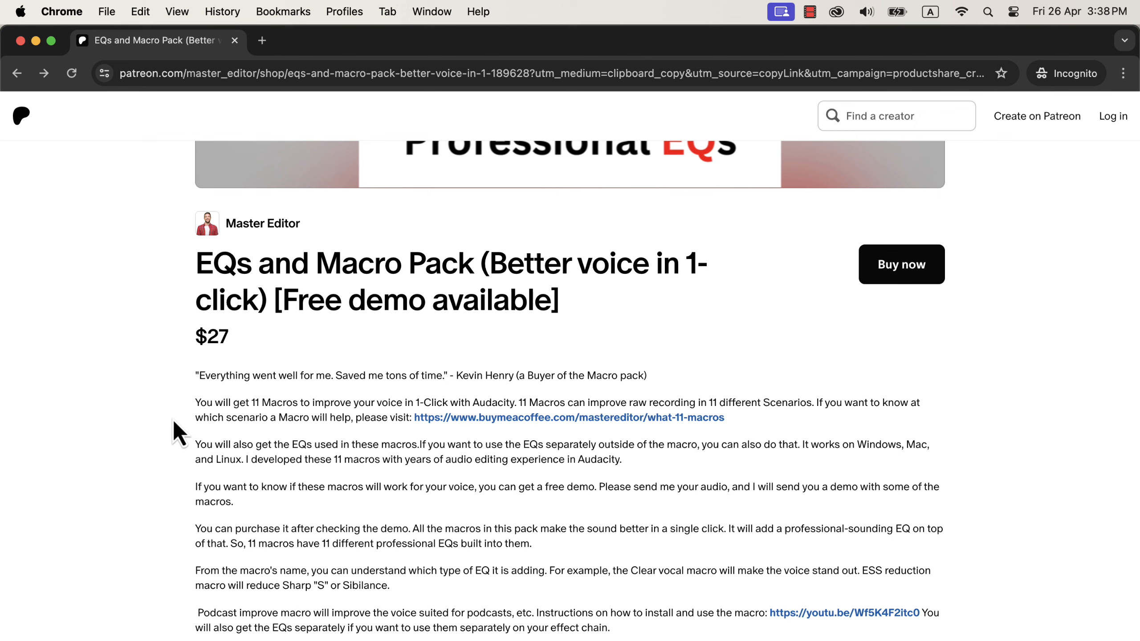
pyautogui.scroll(-5, 174, 422)
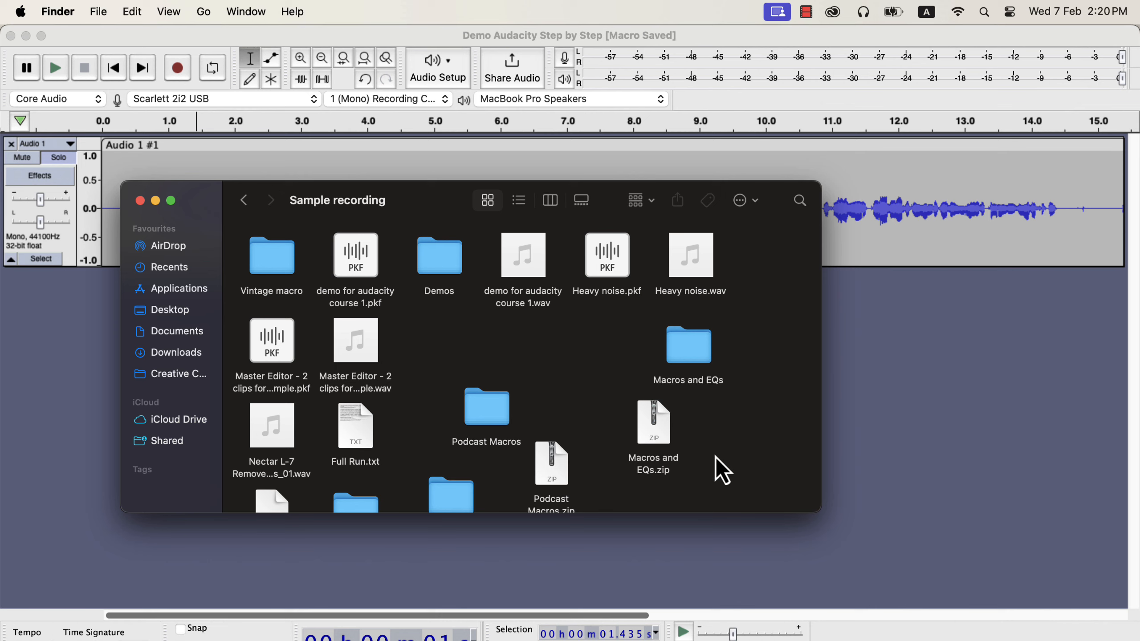
# In Finder, locate Macros and EQs.zip, open the extracted Macros and EQs folder, and view the macro text files in its Macros folder.
pyautogui.moveTo(720, 440); pyautogui.dragTo(621, 493)
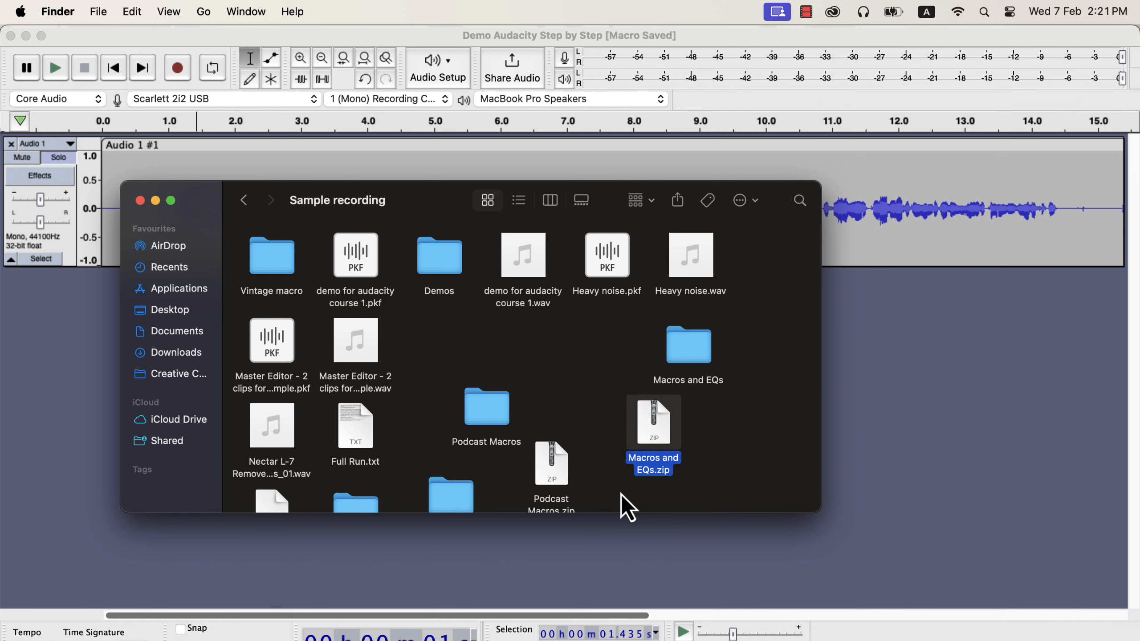
pyautogui.doubleClick(695, 358)
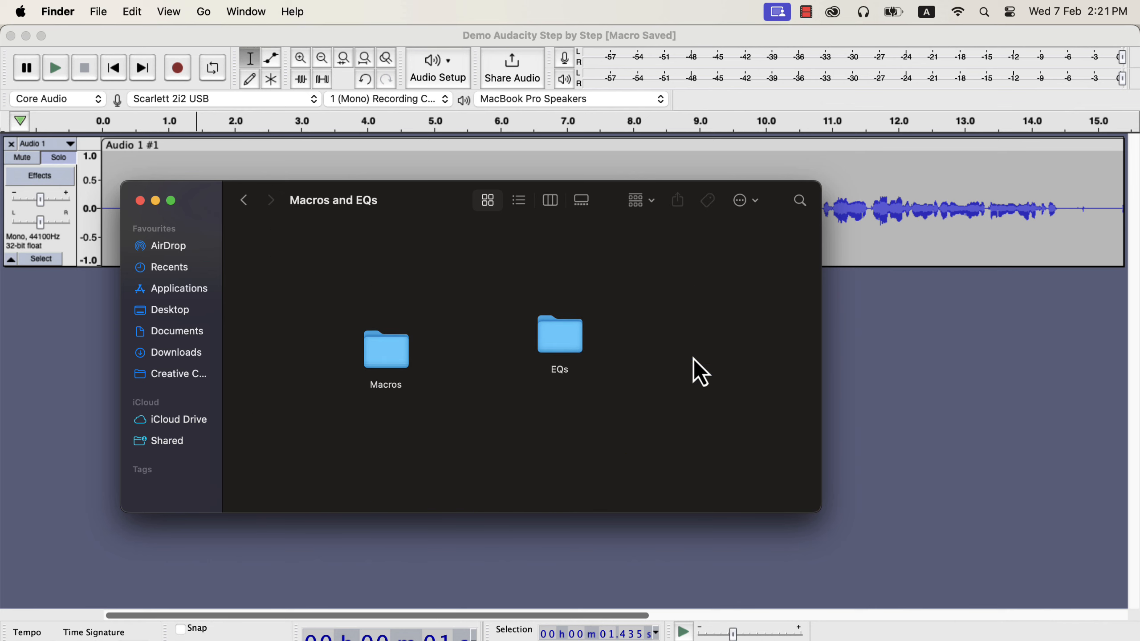
pyautogui.moveTo(630, 312); pyautogui.dragTo(529, 393)
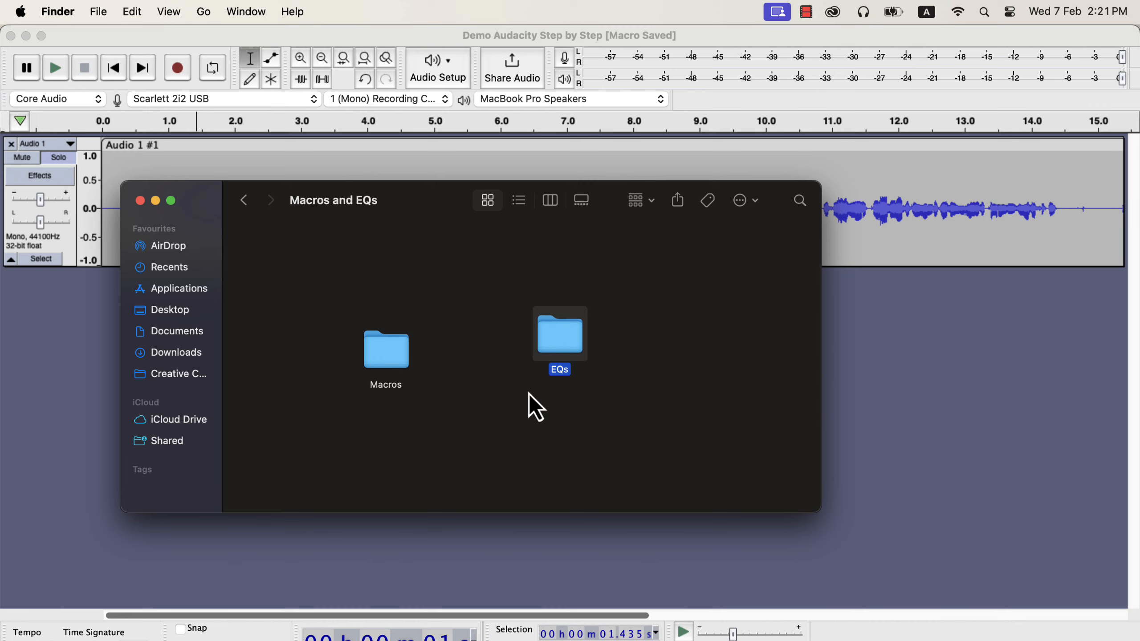
pyautogui.doubleClick(391, 355)
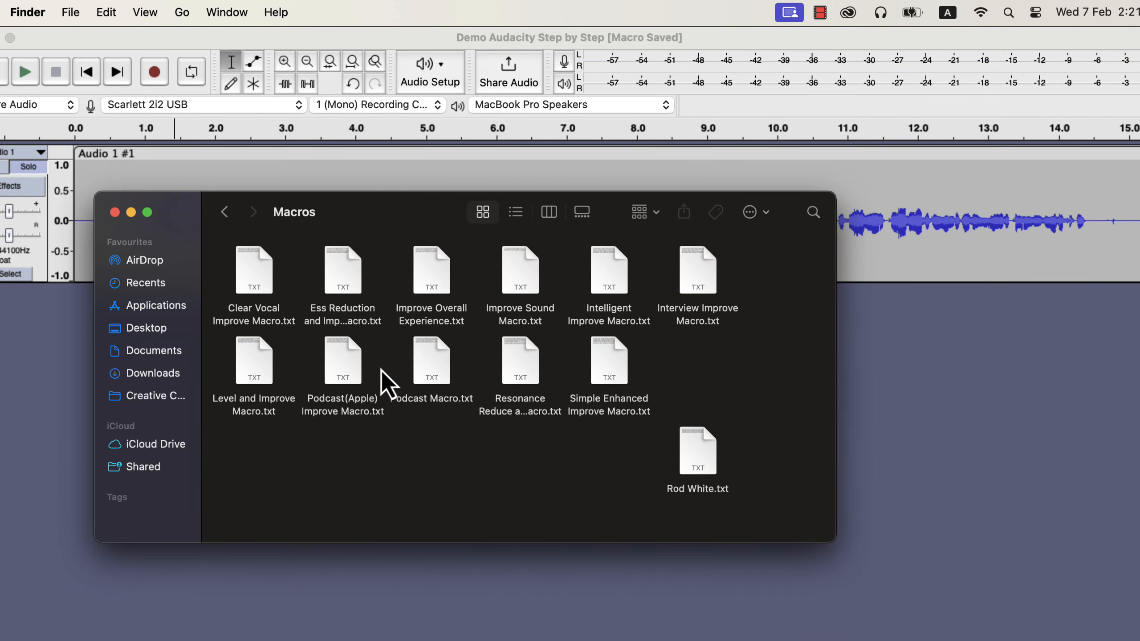
# Switch to Audacity and import Clear Vocal Improve Macro.txt through the Macro Manager, declining to replace the existing macro.
pyautogui.click(915, 340)
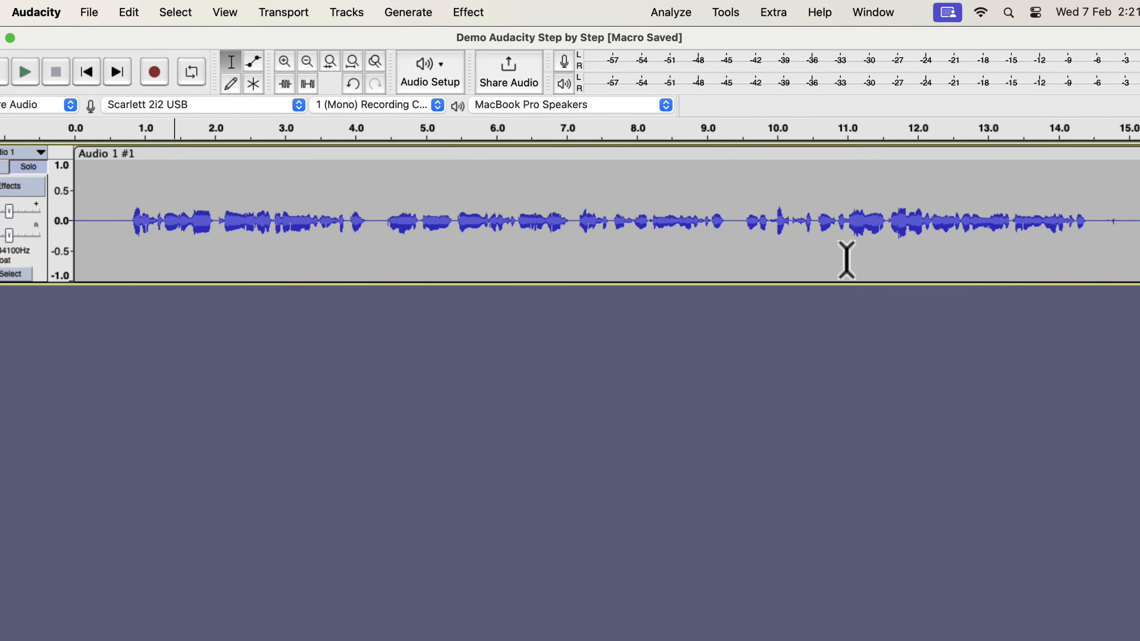
pyautogui.click(726, 12)
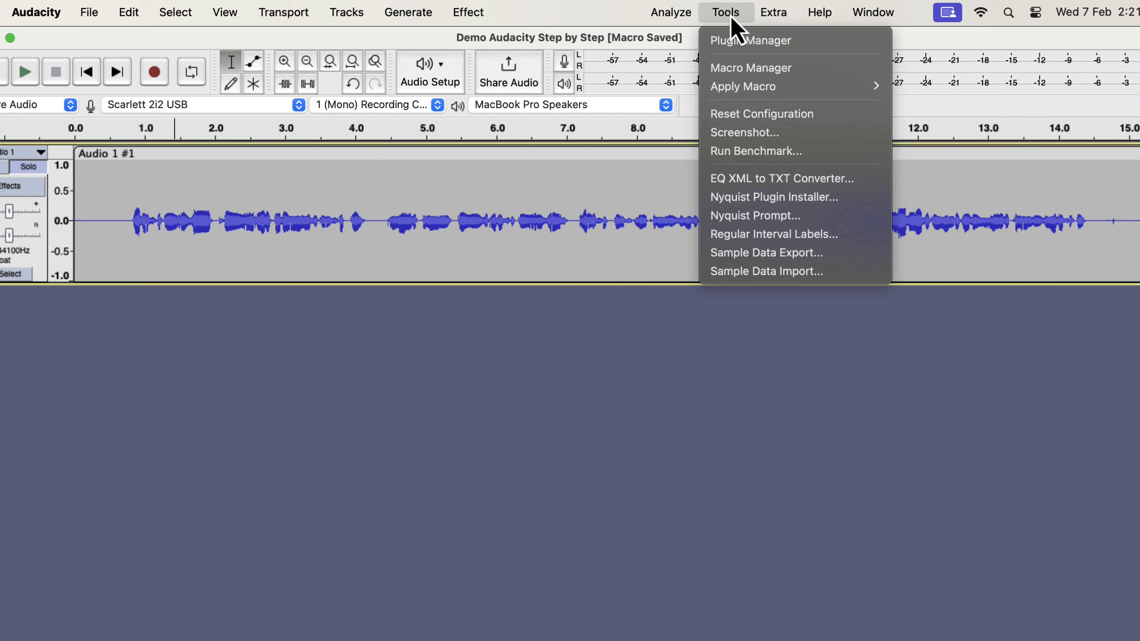
pyautogui.click(736, 67)
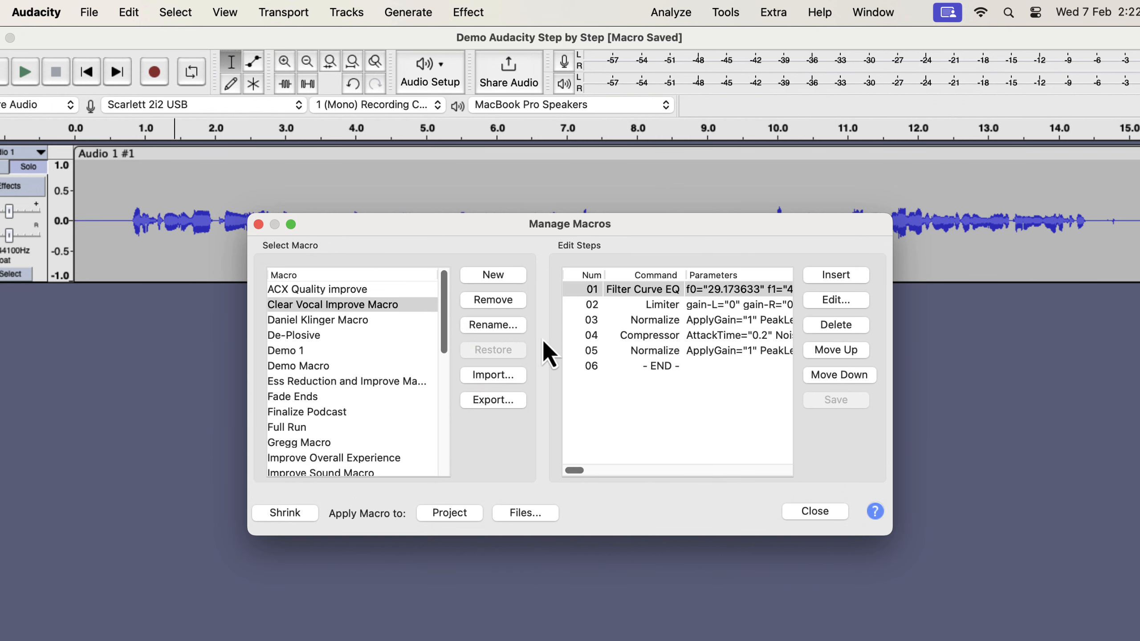
pyautogui.click(498, 376)
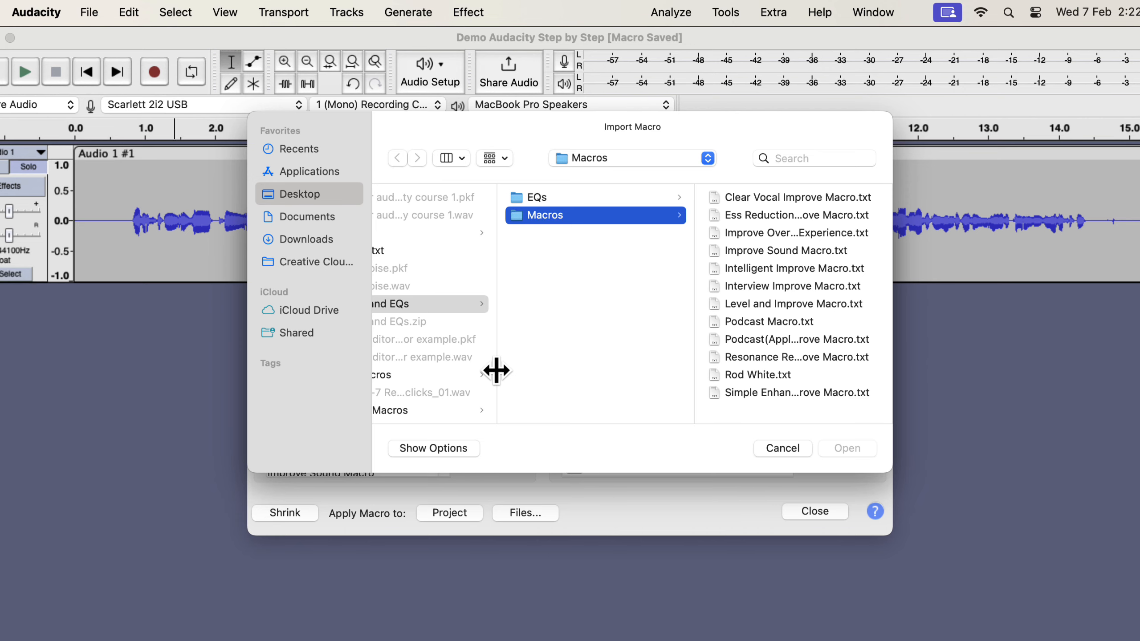
pyautogui.click(765, 196)
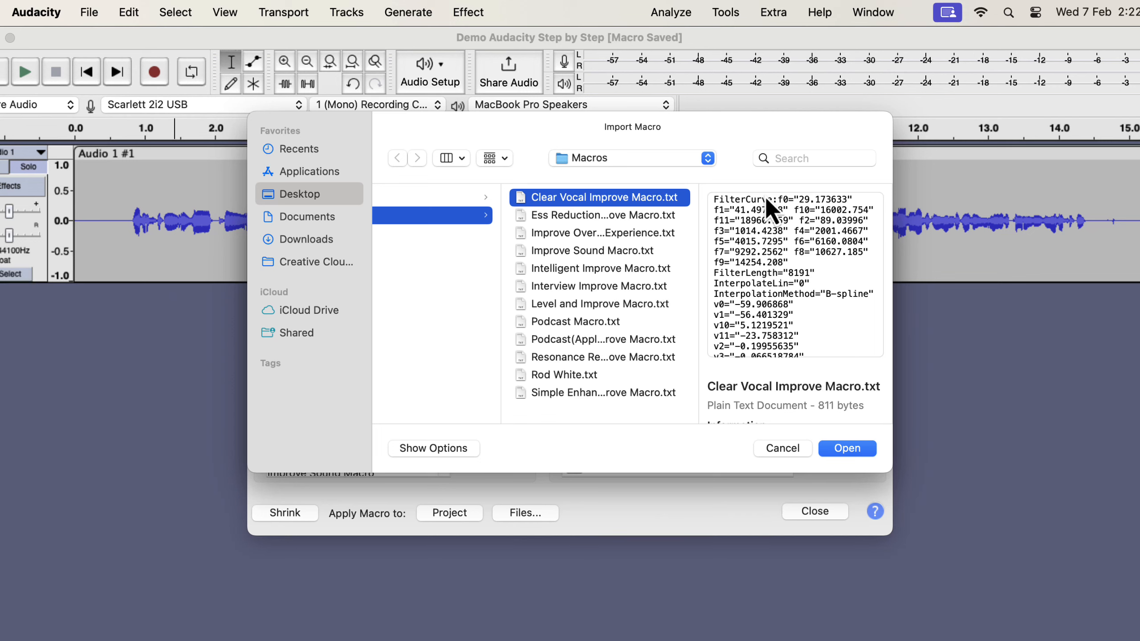
pyautogui.click(839, 449)
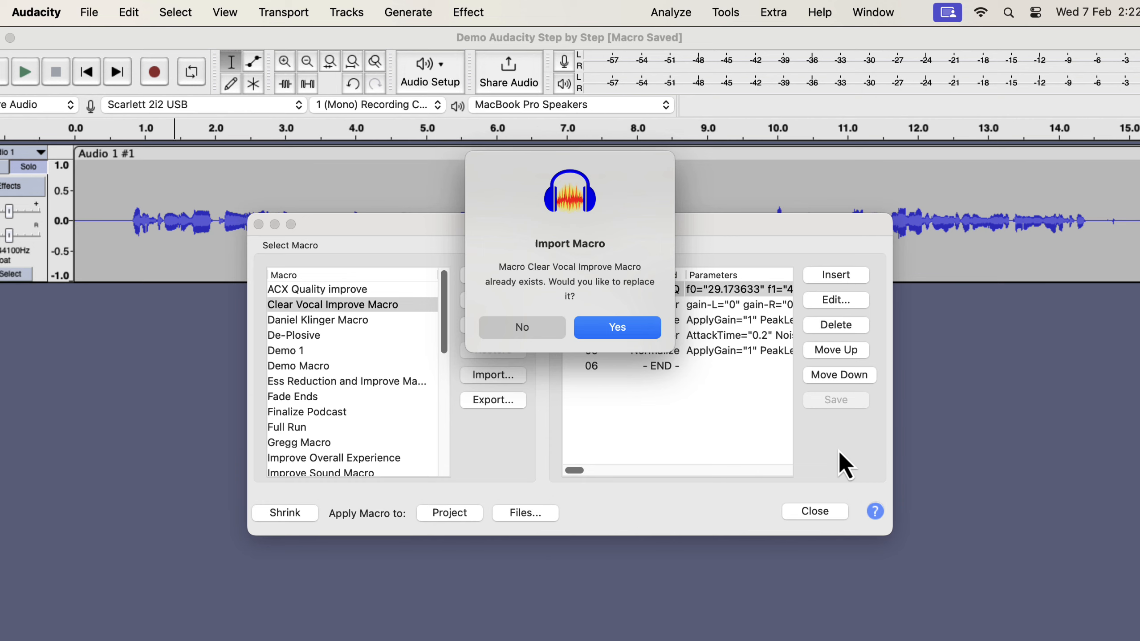
pyautogui.click(552, 330)
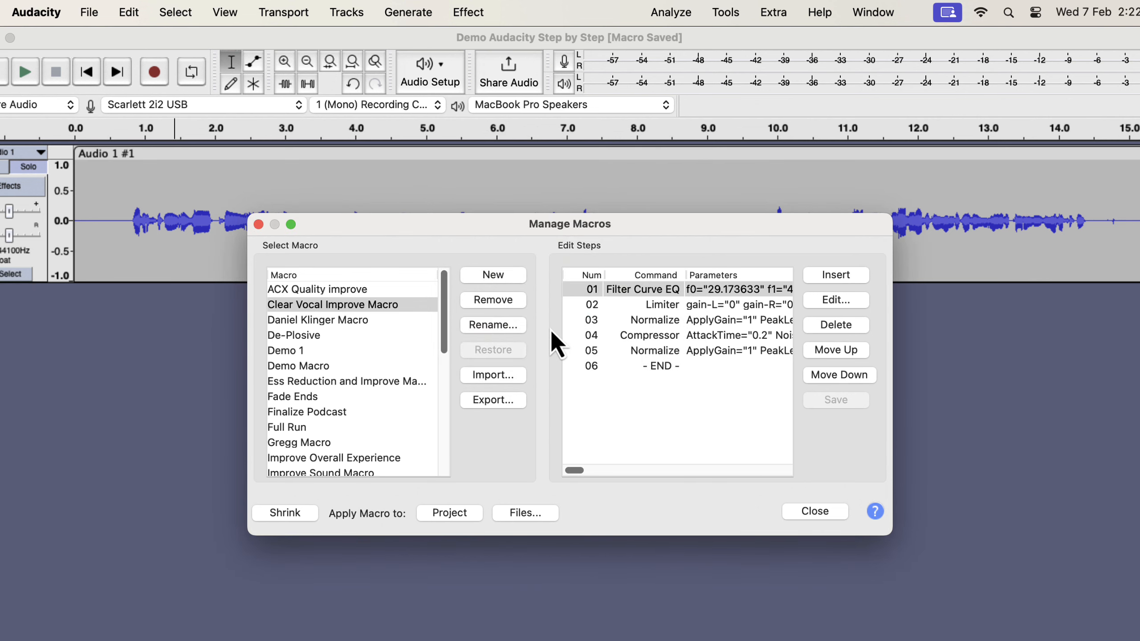
# Import the Ess Reduction and Improve Macro text file as well, declining to replace the existing macro.
pyautogui.click(501, 375)
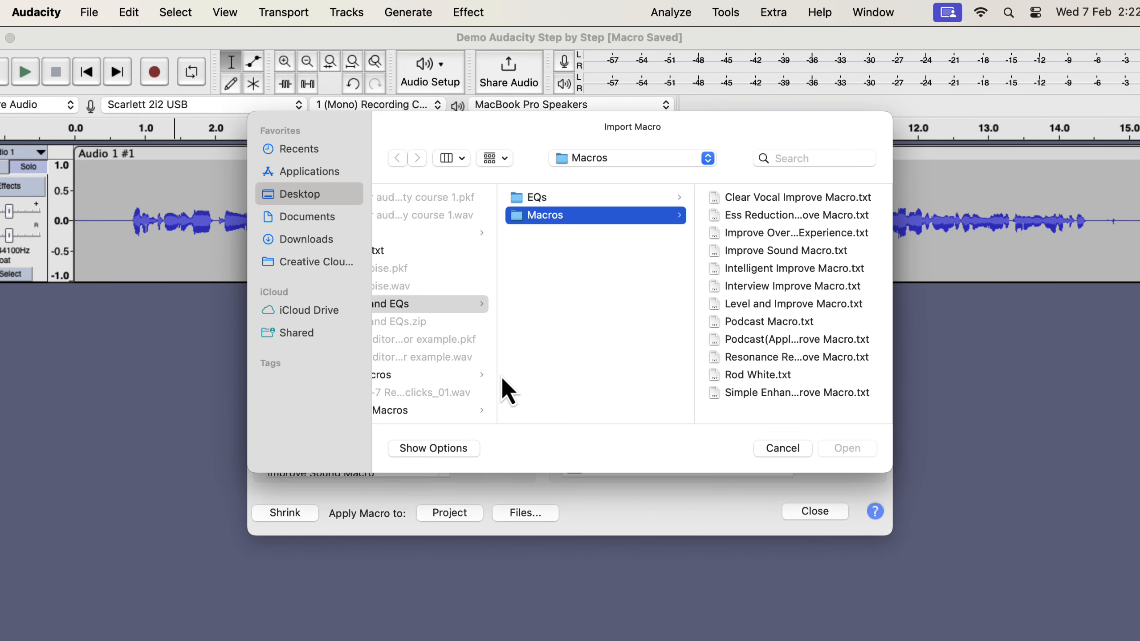
pyautogui.click(753, 216)
pyautogui.click(844, 448)
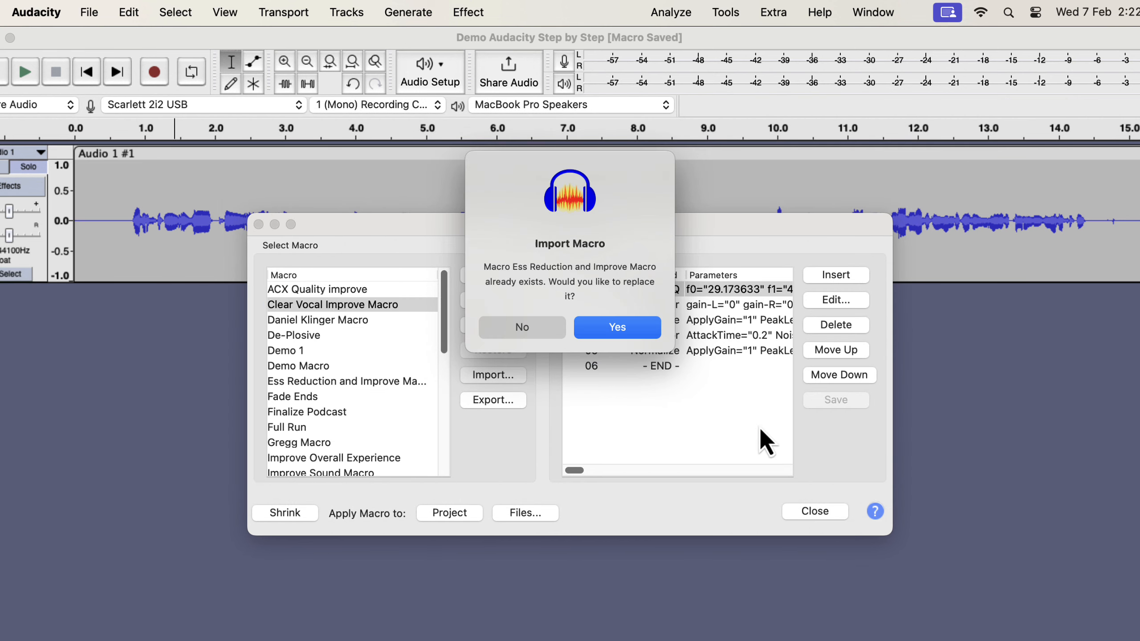
pyautogui.click(526, 326)
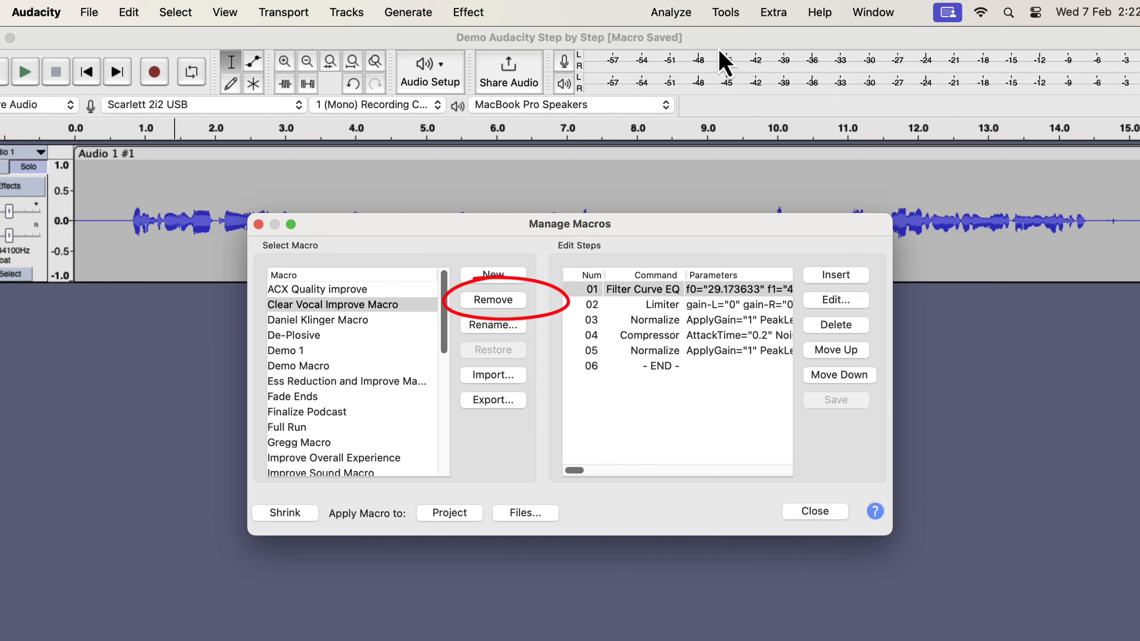
pyautogui.click(732, 14)
pyautogui.moveTo(744, 87)
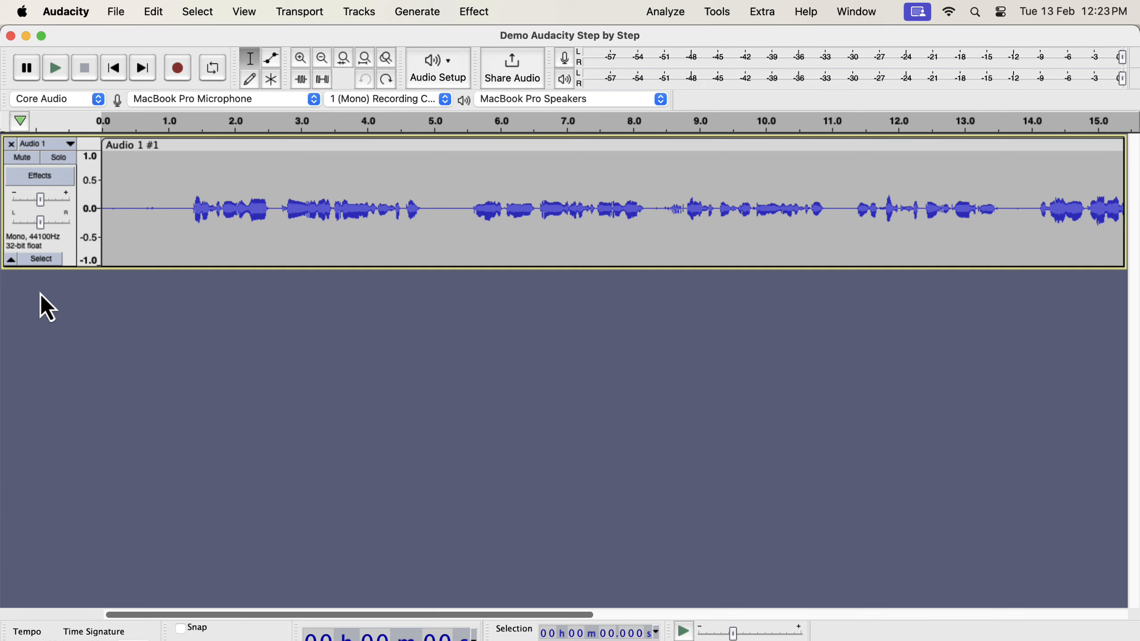
# Play the raw recording in the Demo Audacity Step by Step project from about 1 second.
pyautogui.click(169, 200)
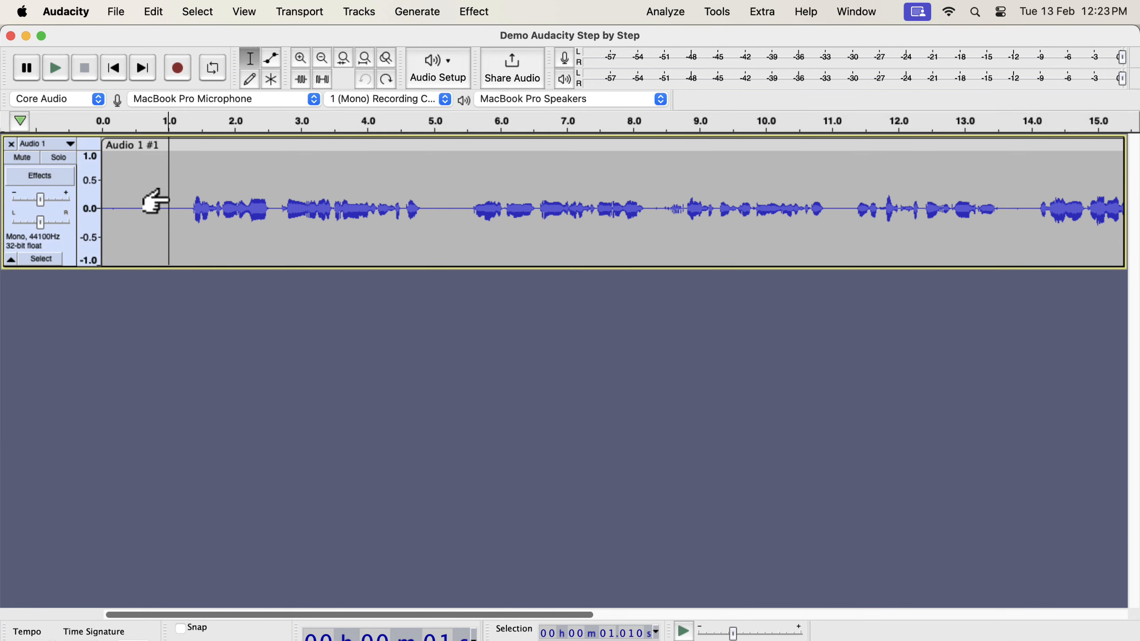
pyautogui.click(57, 75)
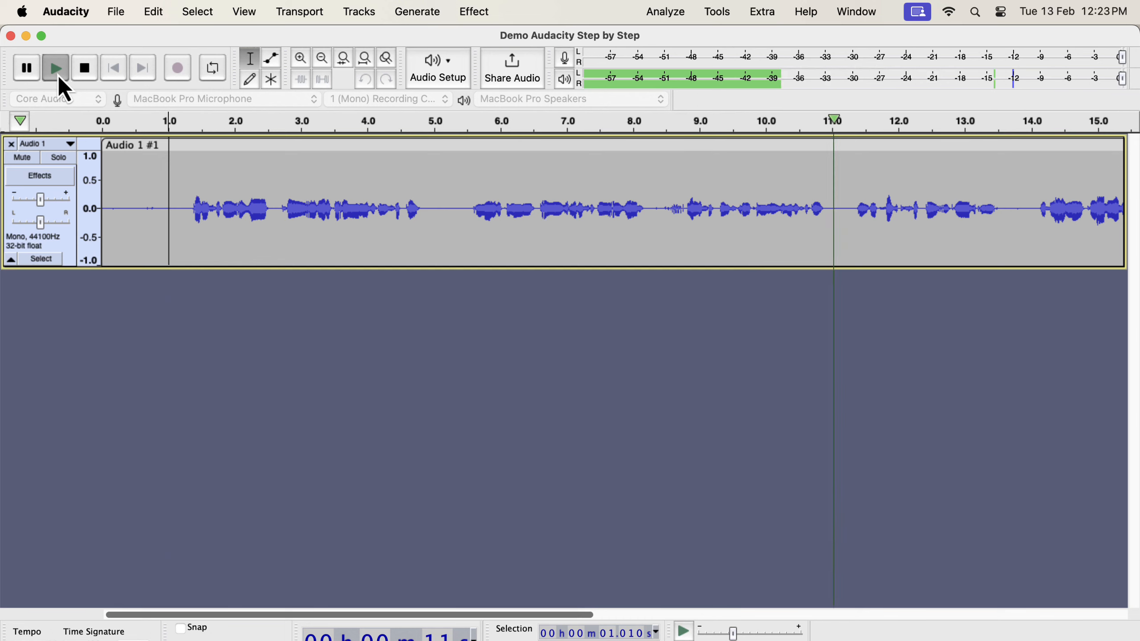
pyautogui.click(58, 77)
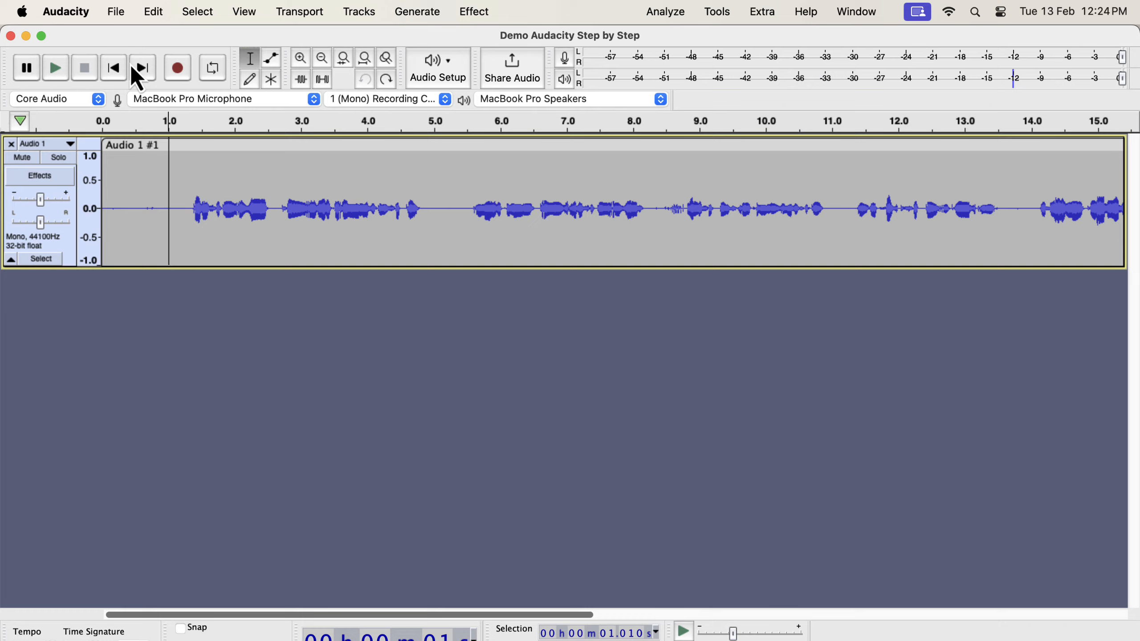
# Normalize the whole audio clip with the factory default settings, removing DC offset and setting the peak amplitude to -1.0 dB.
pyautogui.doubleClick(196, 198)
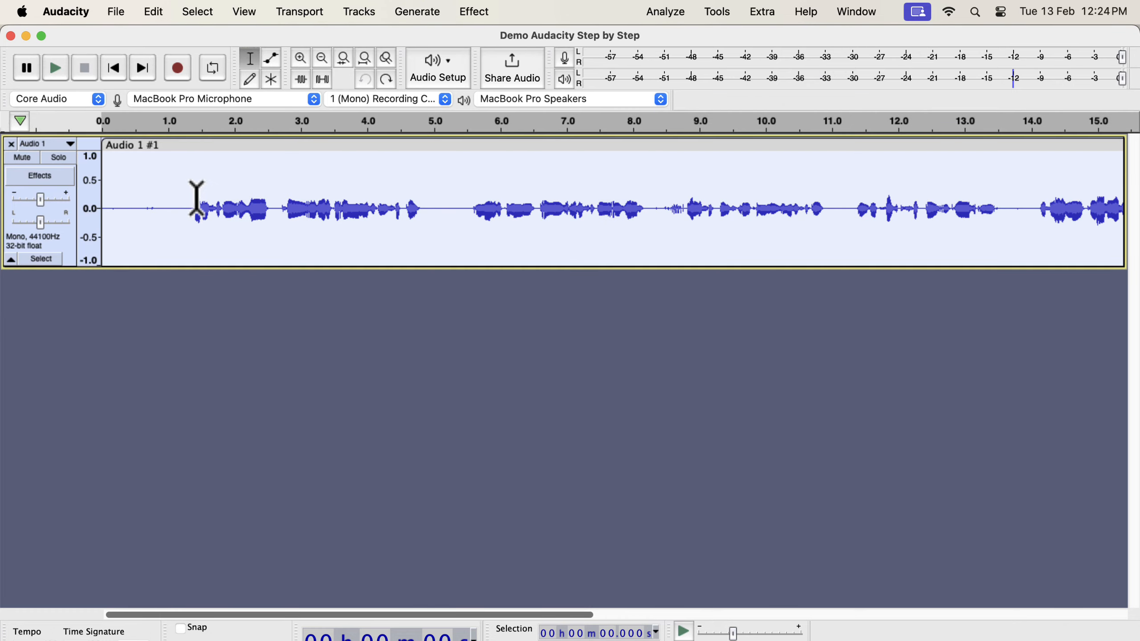
pyautogui.click(474, 12)
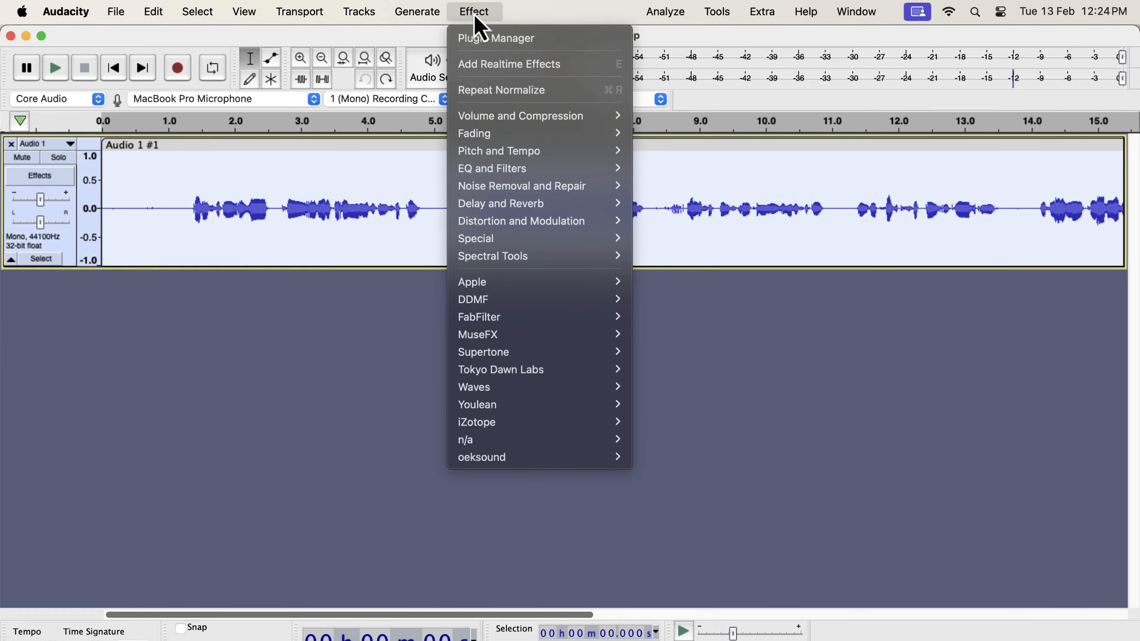
pyautogui.moveTo(487, 117)
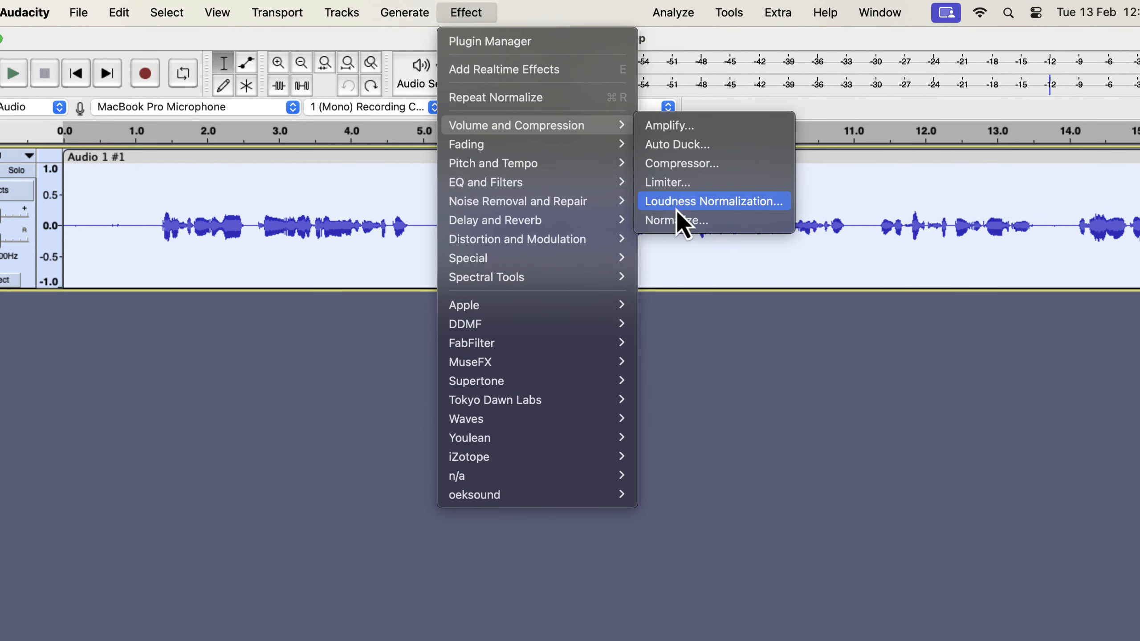
pyautogui.click(731, 222)
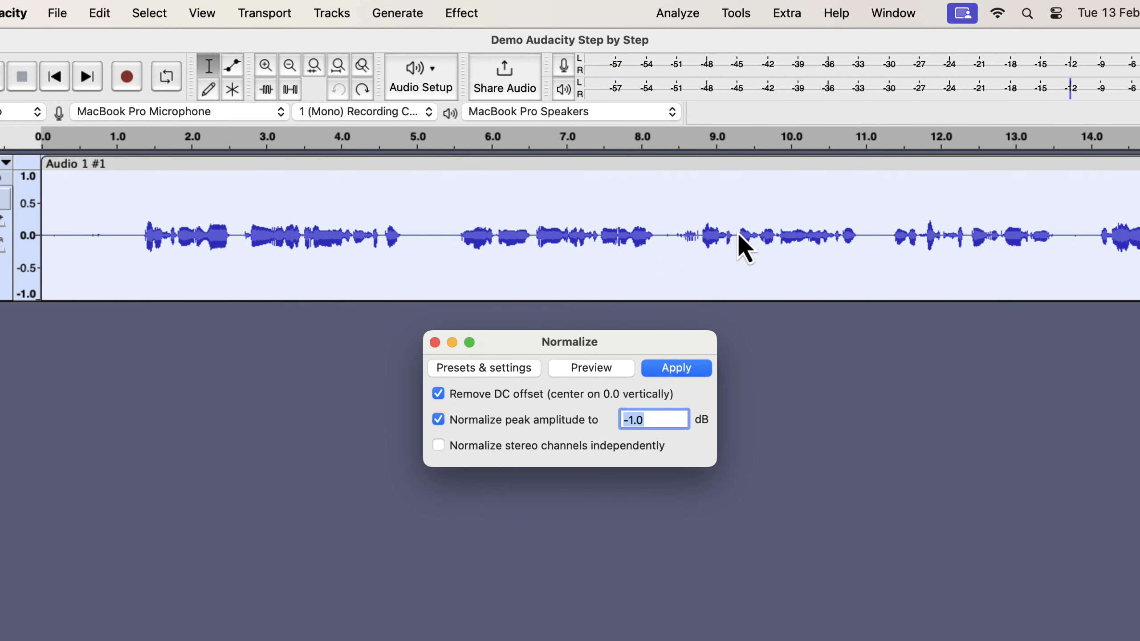
pyautogui.click(464, 374)
pyautogui.moveTo(479, 453)
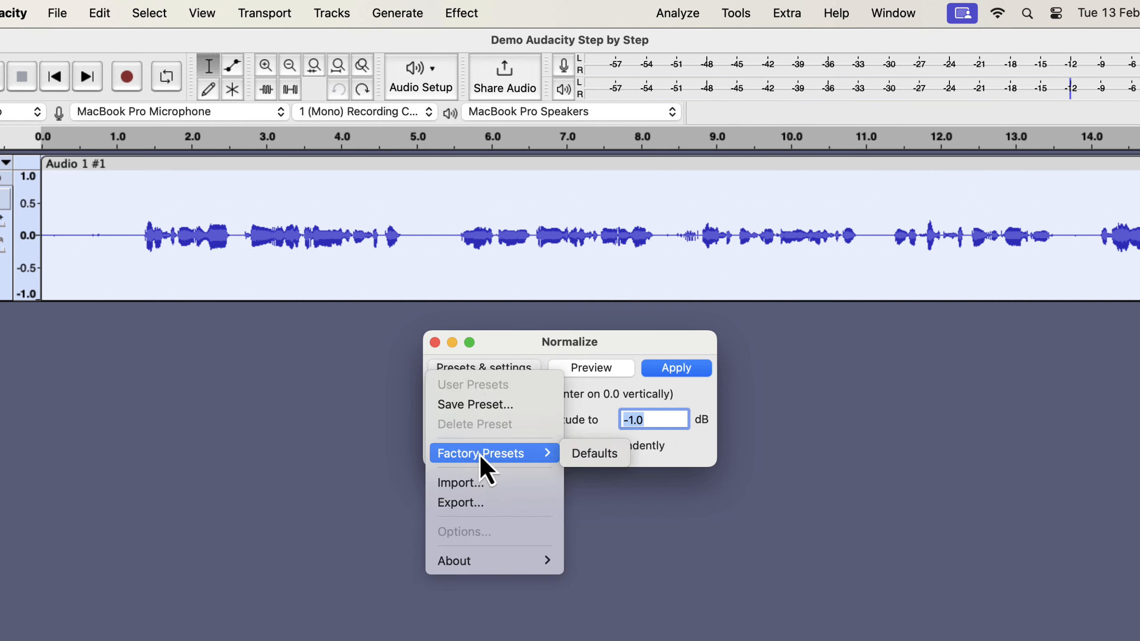
pyautogui.click(606, 452)
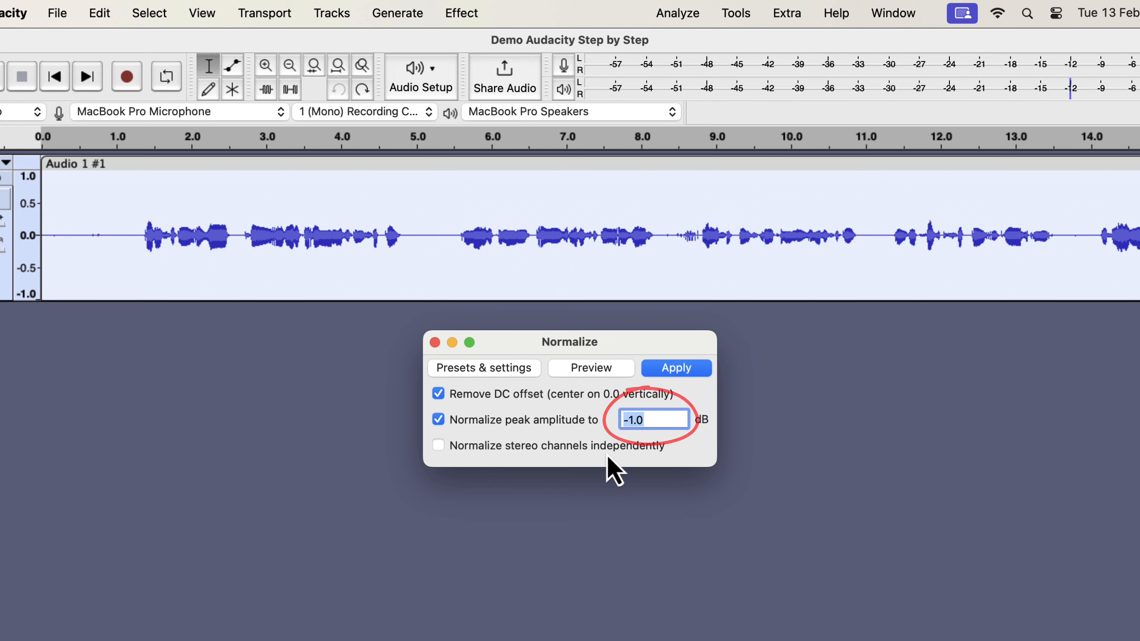
pyautogui.click(687, 368)
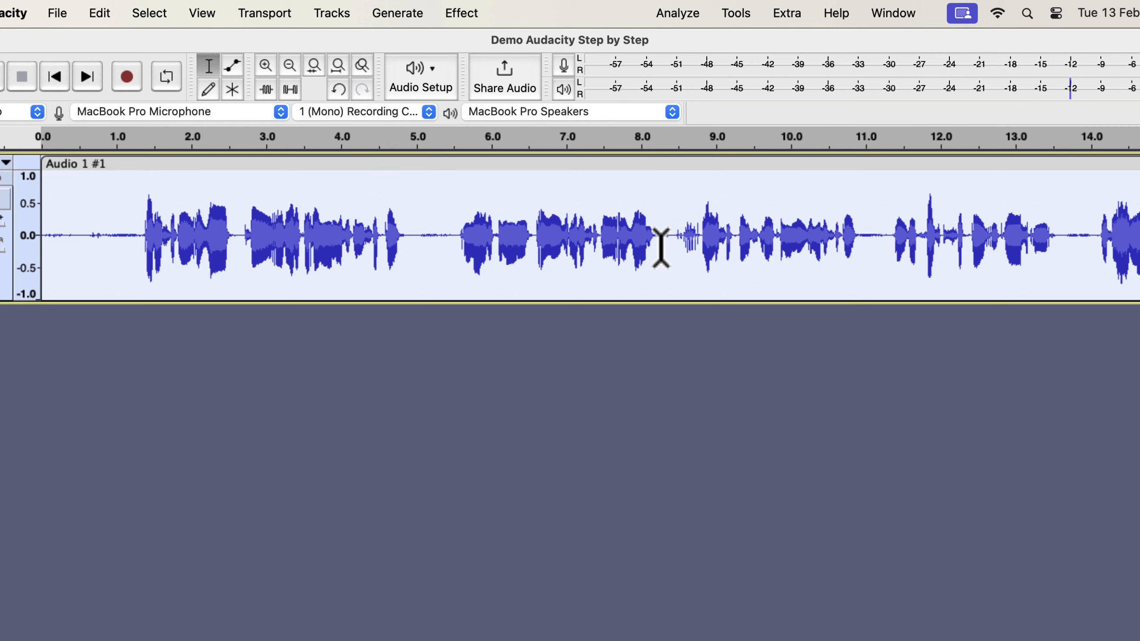
# Inspect the normalized waveform through to its end, and select the pauses at about 0.8 to 1.2 and 5.0 to 5.5 seconds to check their noise.
pyautogui.hscroll(15, 660, 247)
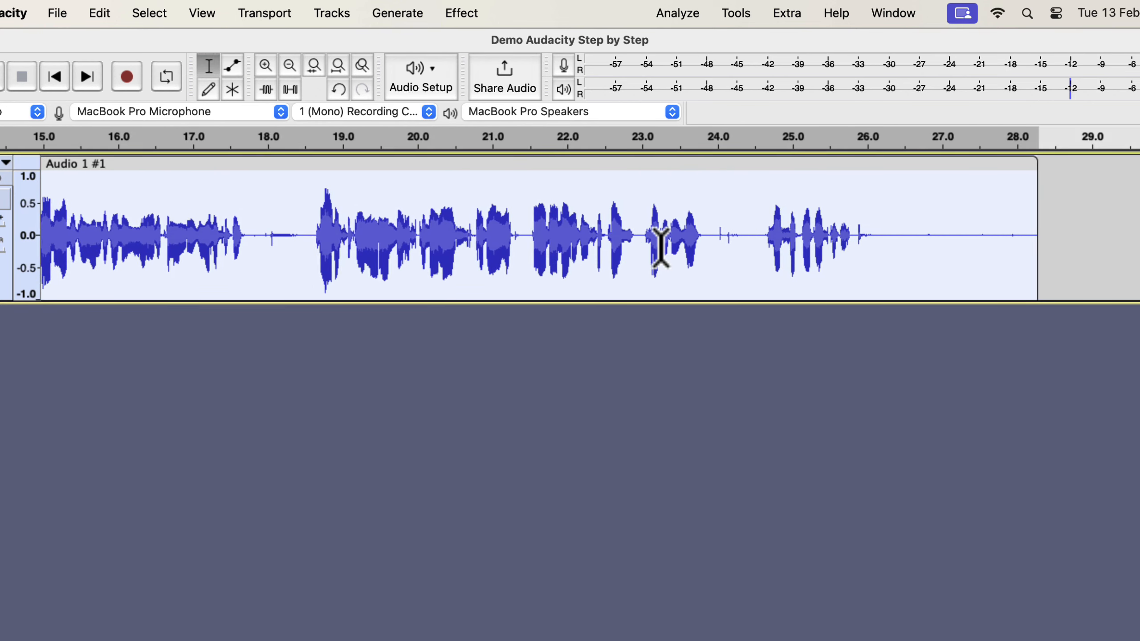
pyautogui.hscroll(-15, 661, 247)
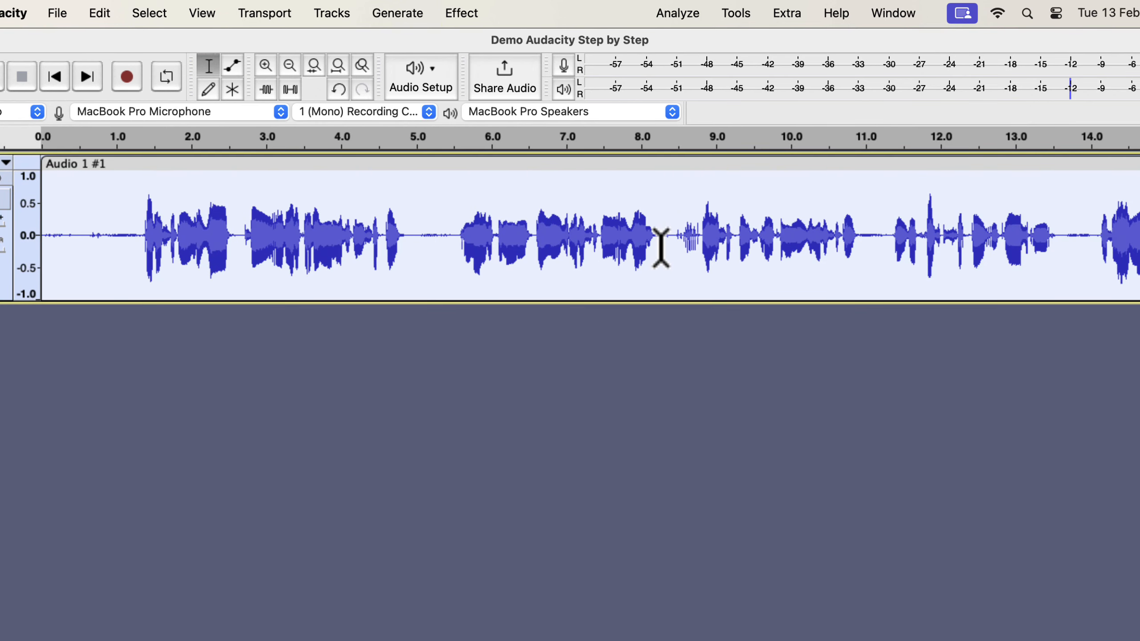
pyautogui.moveTo(104, 227); pyautogui.dragTo(135, 245)
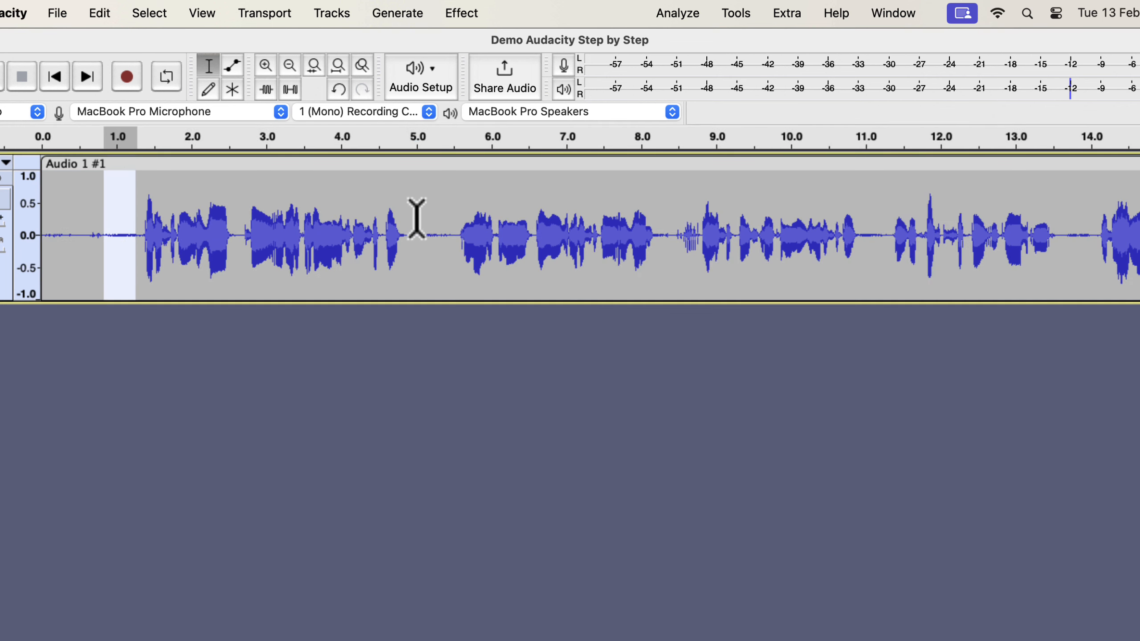
pyautogui.moveTo(417, 222); pyautogui.dragTo(451, 237)
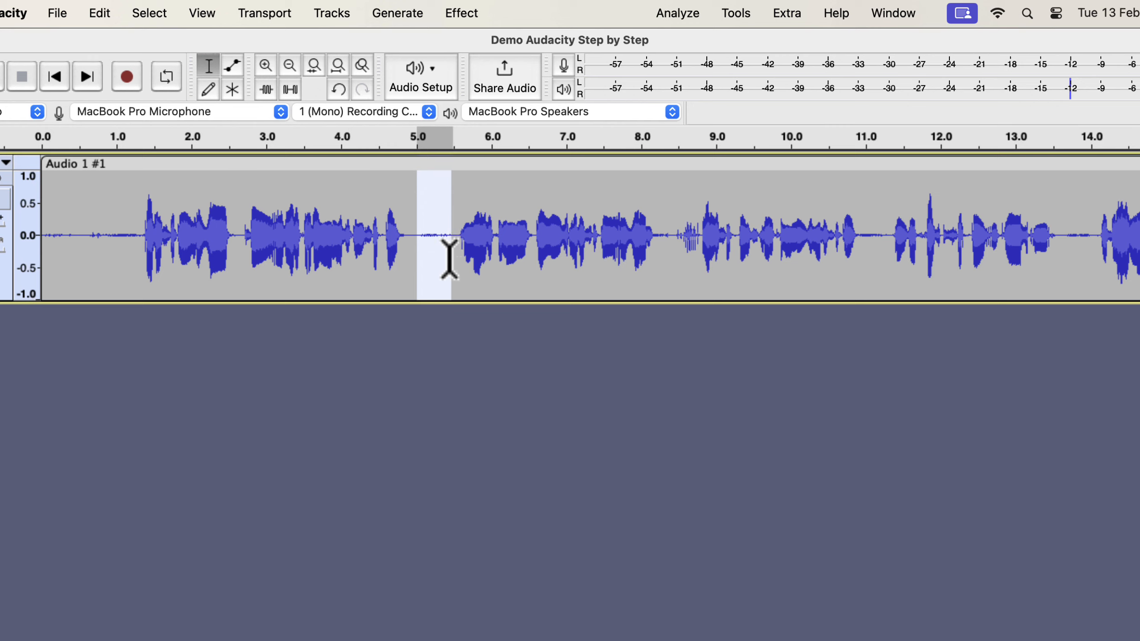
# Undo the last Normalize on the voice track and reopen the Normalize effect for the whole clip.
pyautogui.click(101, 13)
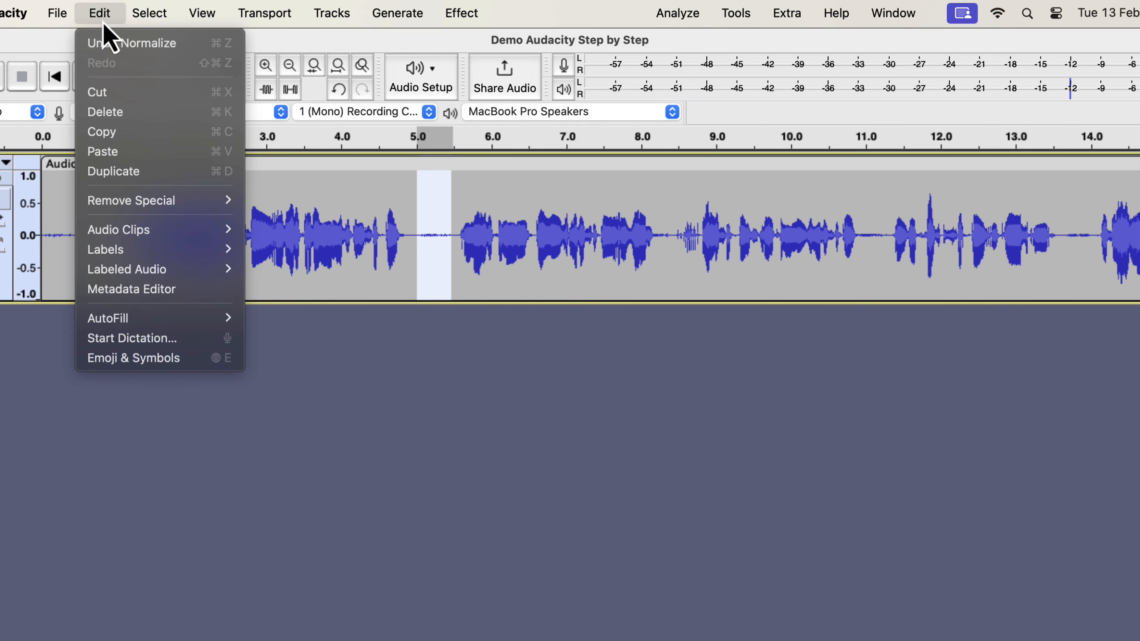
pyautogui.click(201, 45)
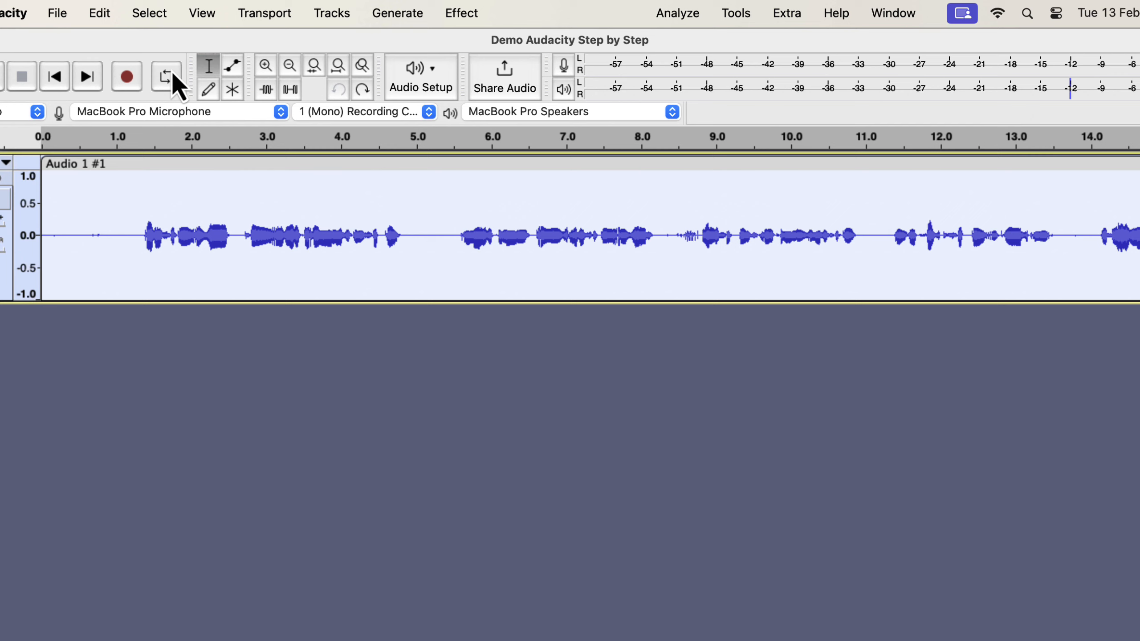
pyautogui.click(482, 13)
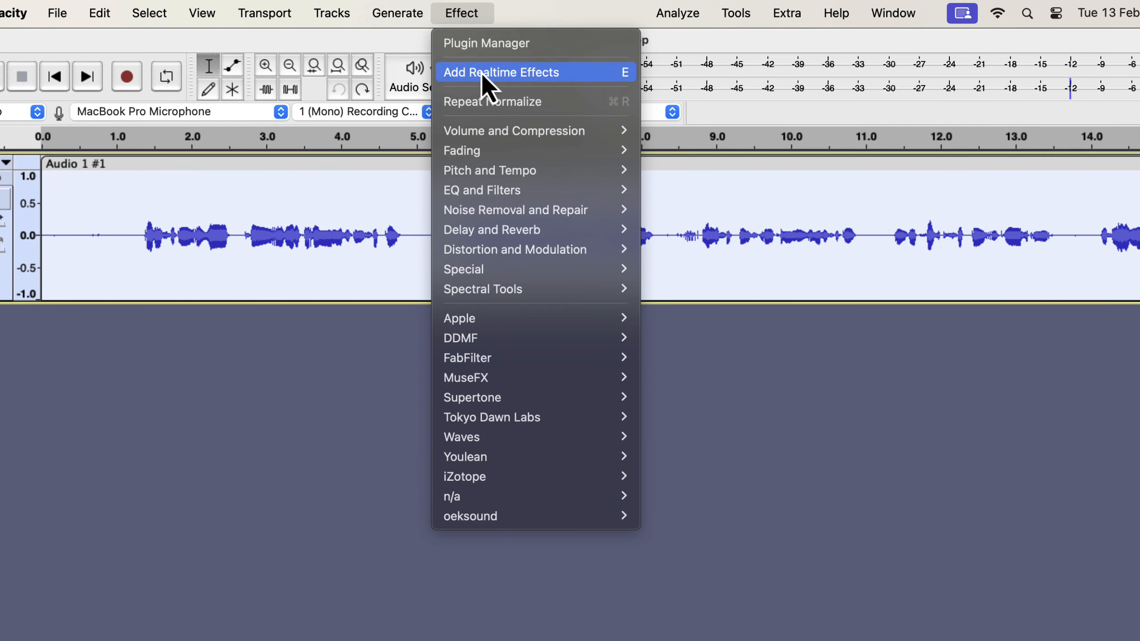
pyautogui.moveTo(492, 130)
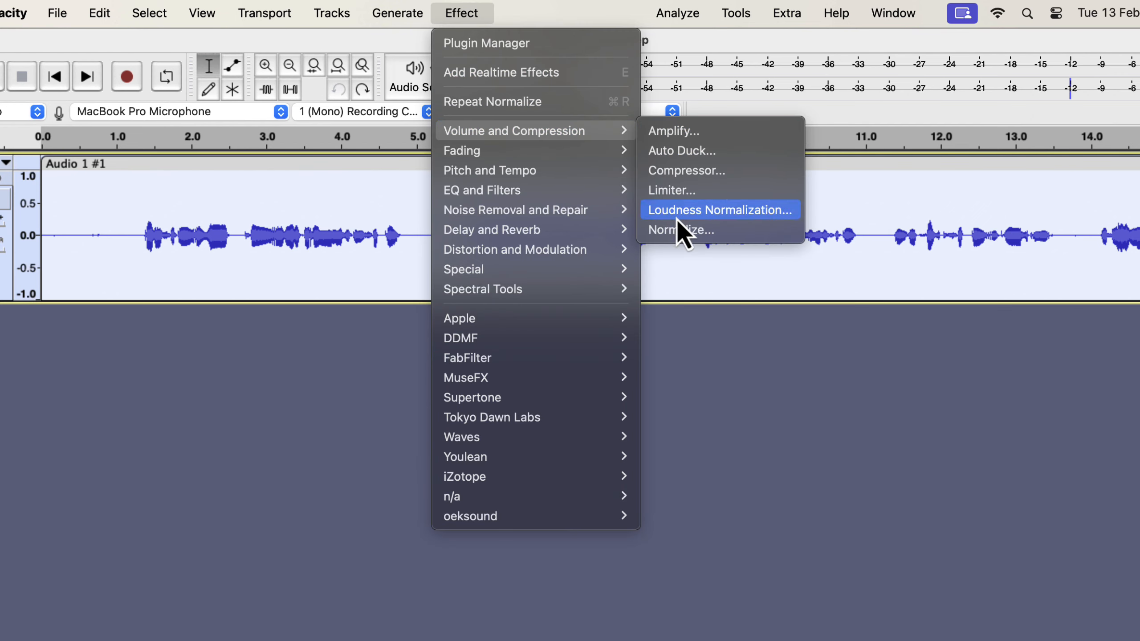
pyautogui.click(677, 232)
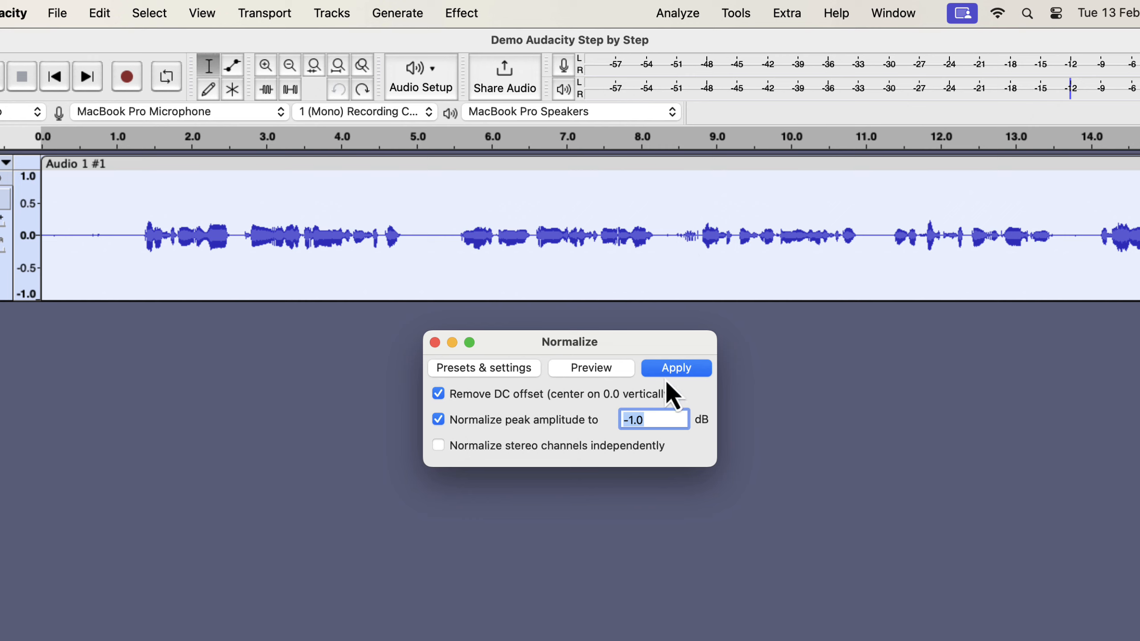
# Try 0 dB and 1 dB as the peak amplitude target of the Normalize effect.
pyautogui.click(632, 420)
pyautogui.press('Delete')
pyautogui.press('Delete')
pyautogui.press('BackSpace')
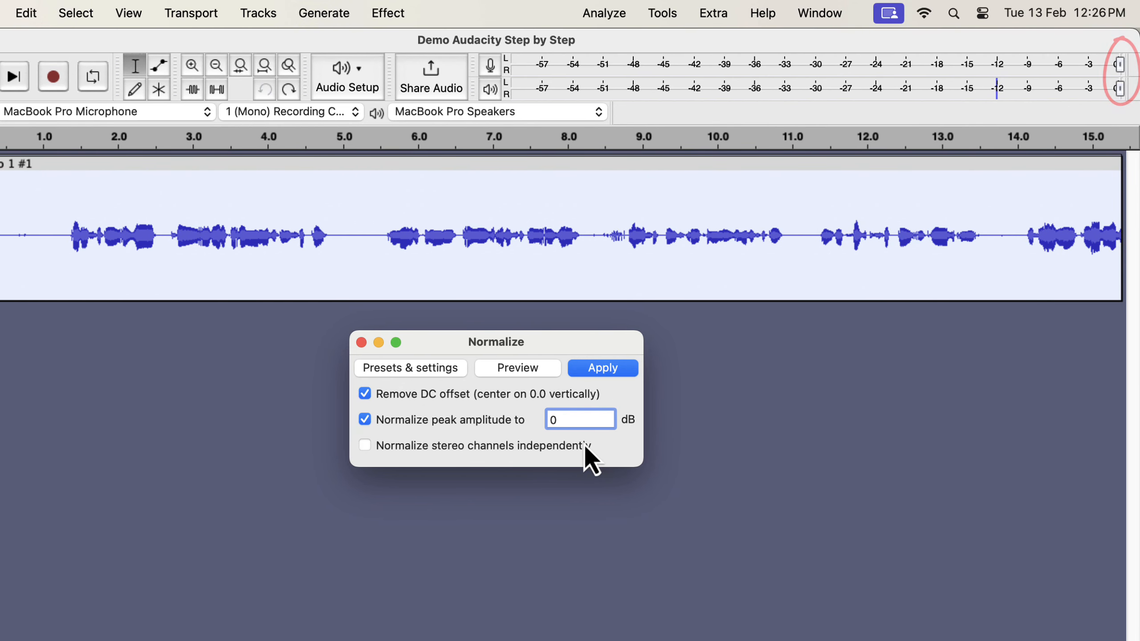
pyautogui.press('BackSpace')
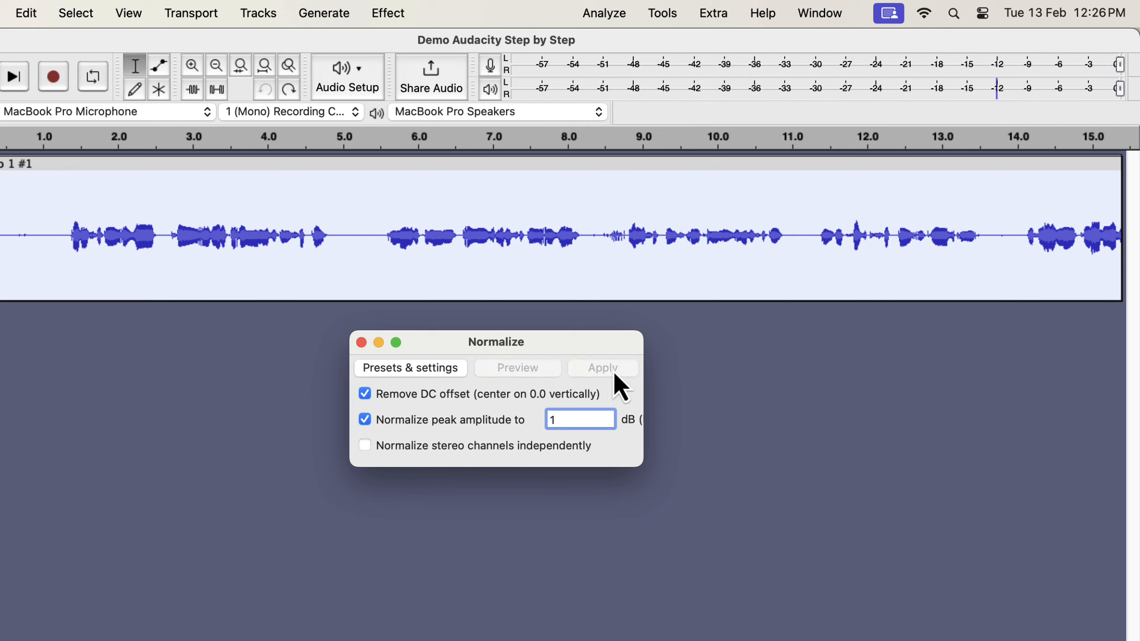
pyautogui.press('BackSpace')
pyautogui.write('0')
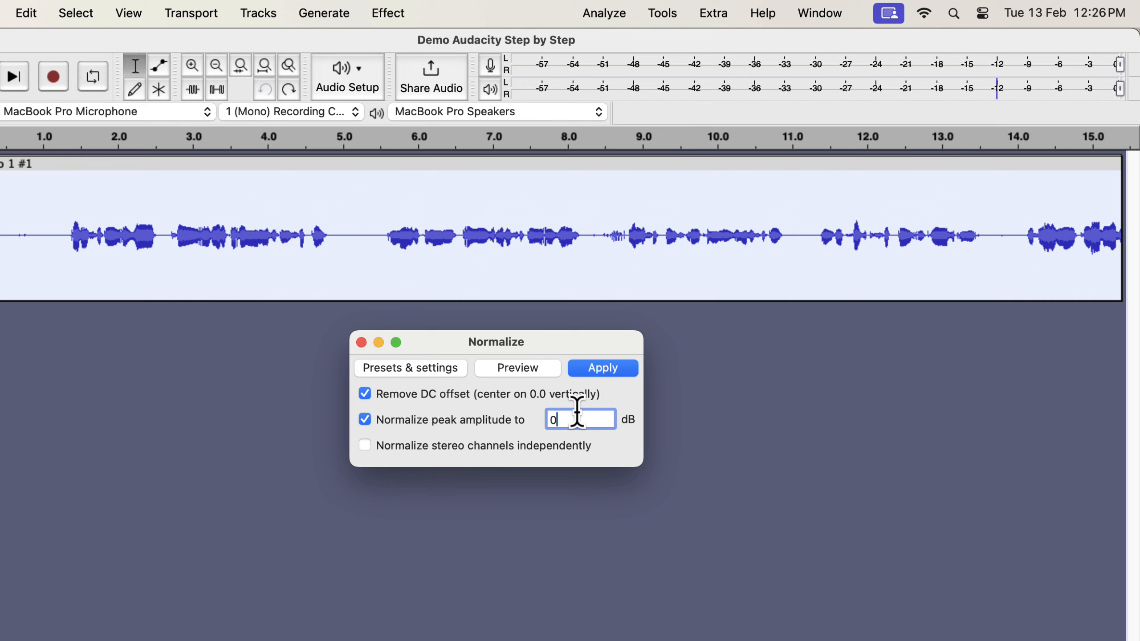
# Set the peak amplitude target to -3 dB and normalize the whole clip with DC offset removal on.
pyautogui.press('BackSpace')
pyautogui.write('-')
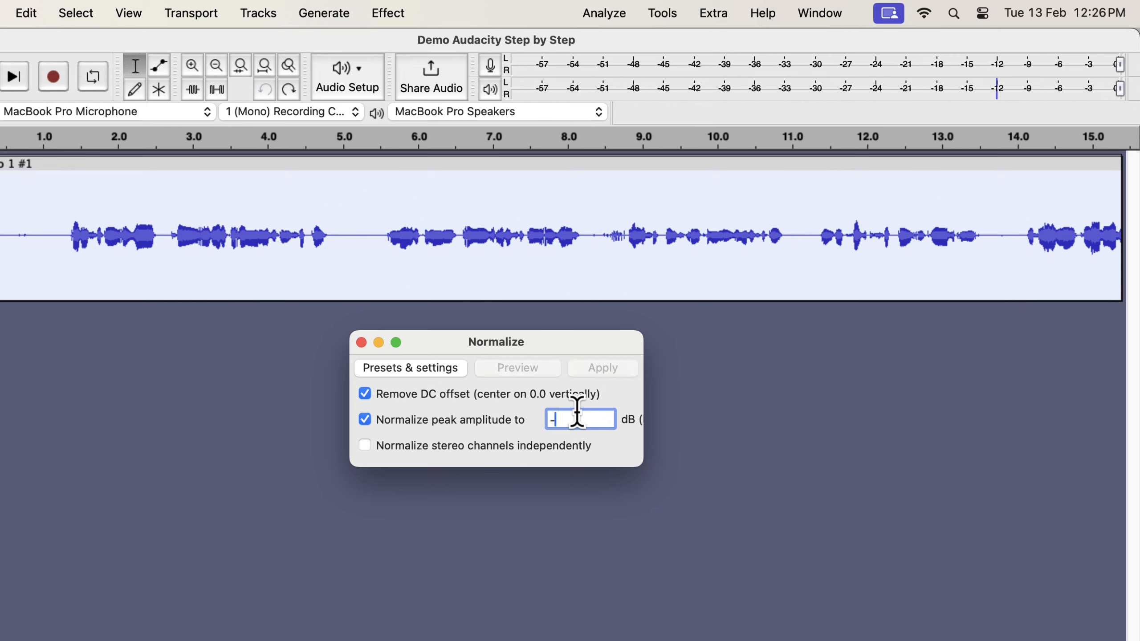
pyautogui.write('3')
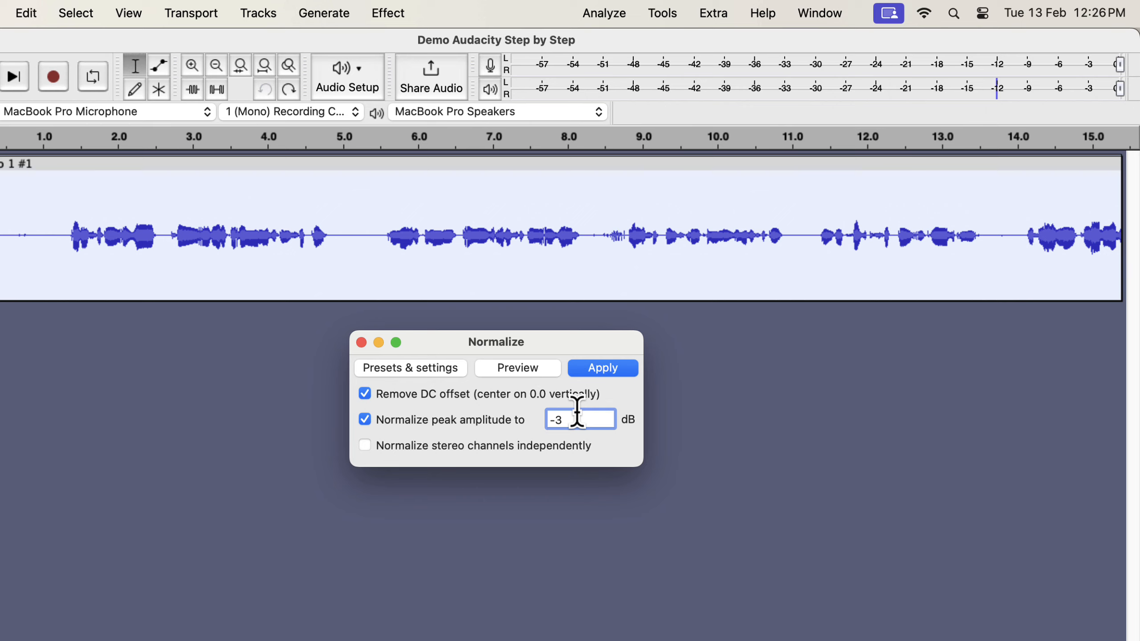
pyautogui.click(630, 375)
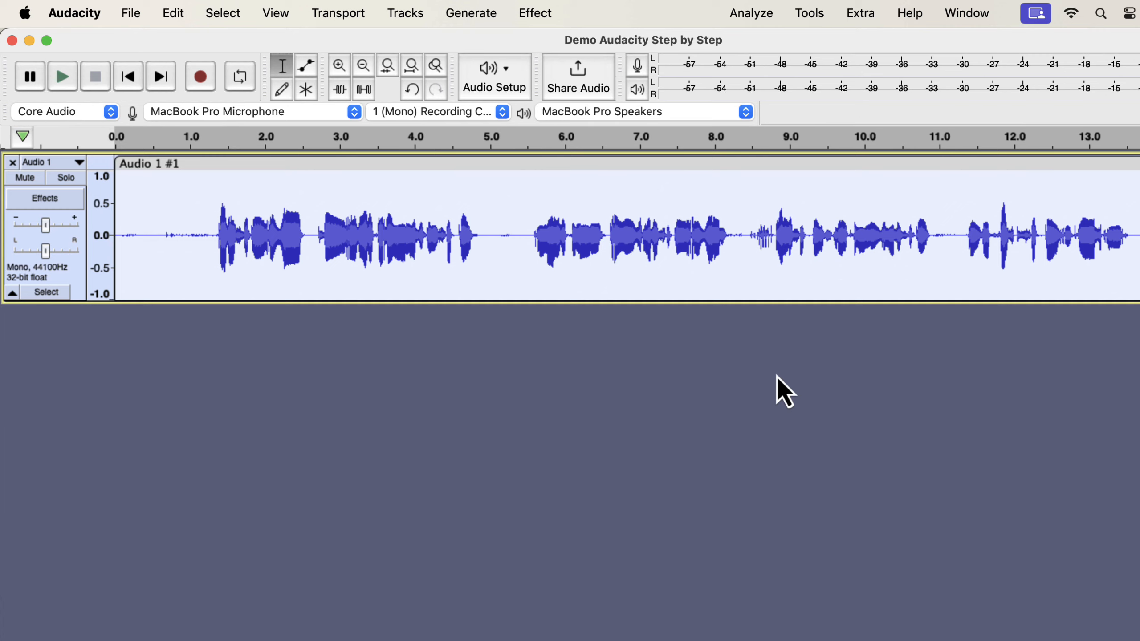
# Play the normalized recording from about 0.9 seconds, and stop it after listening.
pyautogui.click(180, 225)
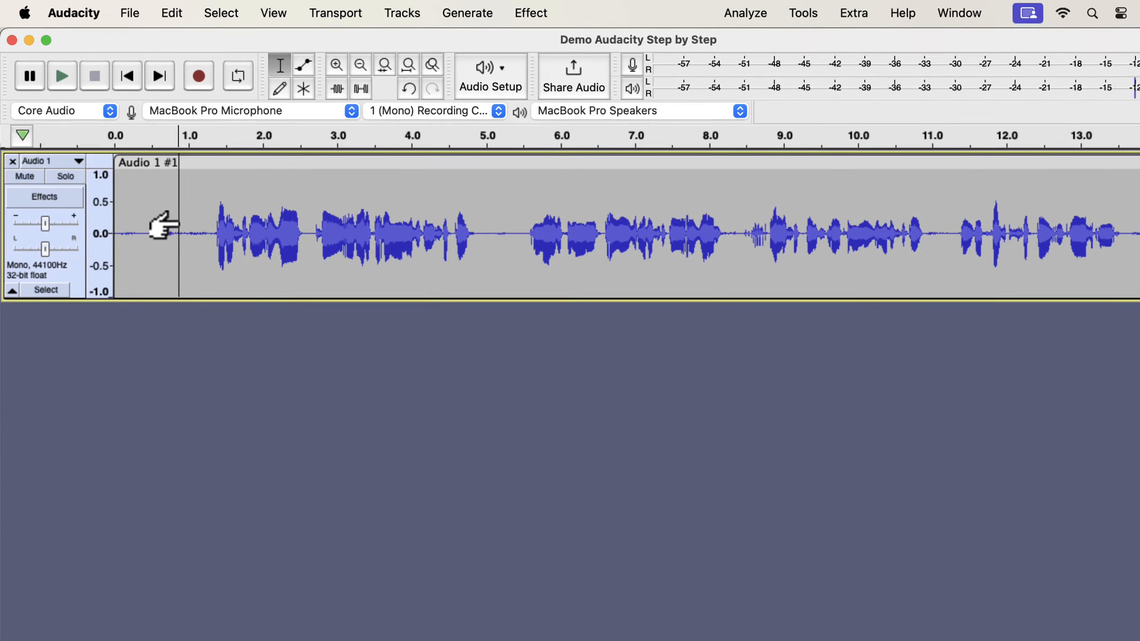
pyautogui.press('space')
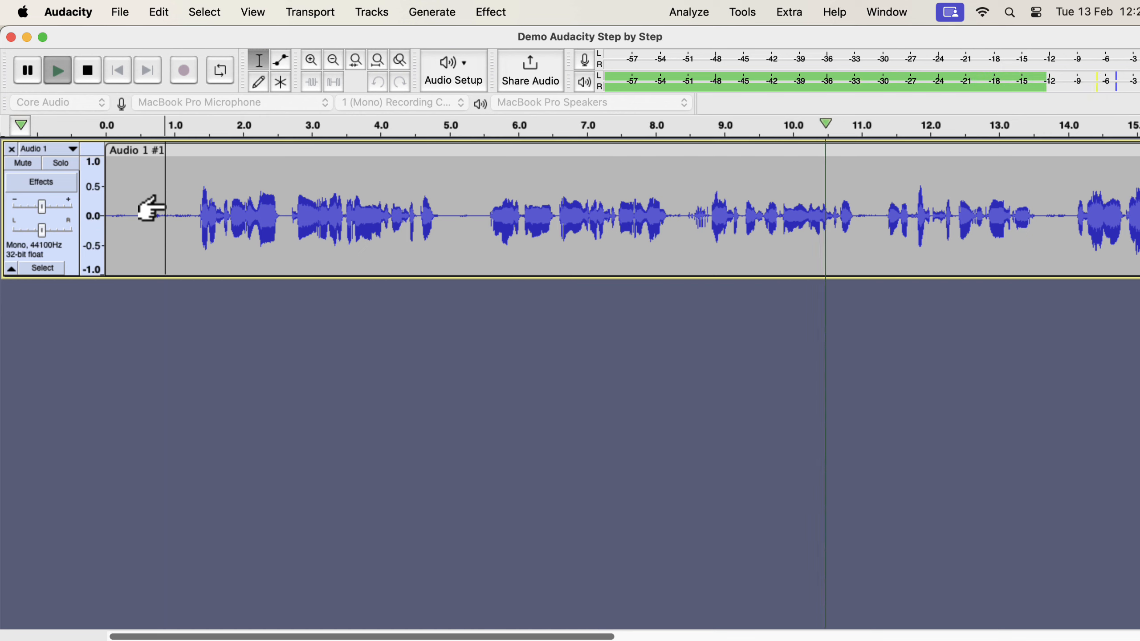
pyautogui.press('space')
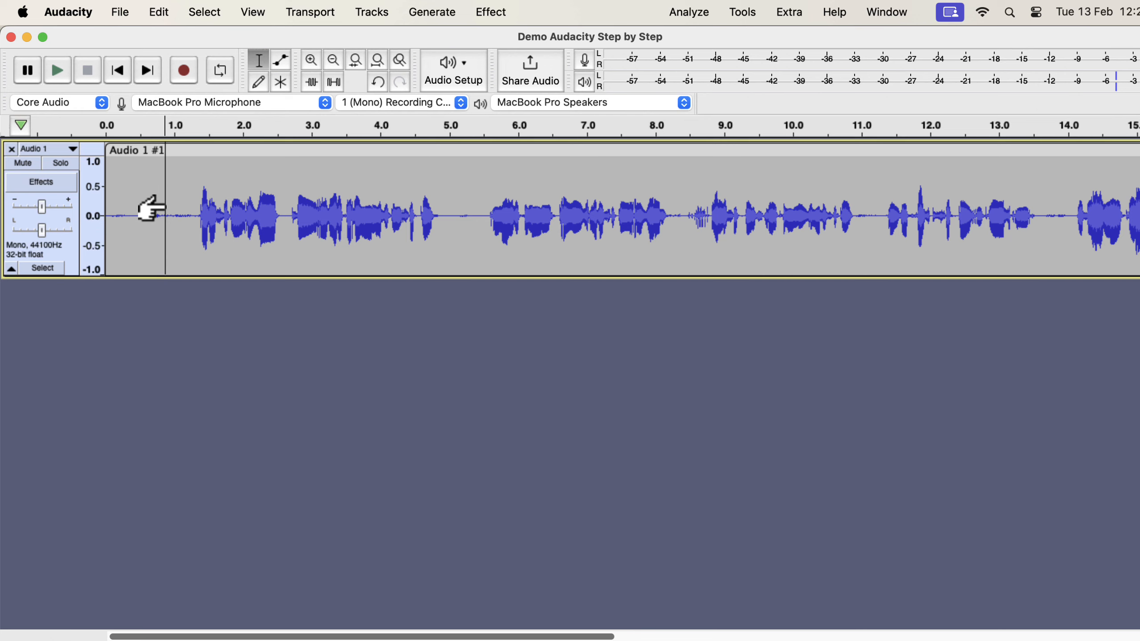
# Switch to the normalize test project and select the loud spike at about 3.9 to 4.3 seconds.
pyautogui.press('super+Tab')
pyautogui.press('Tab')
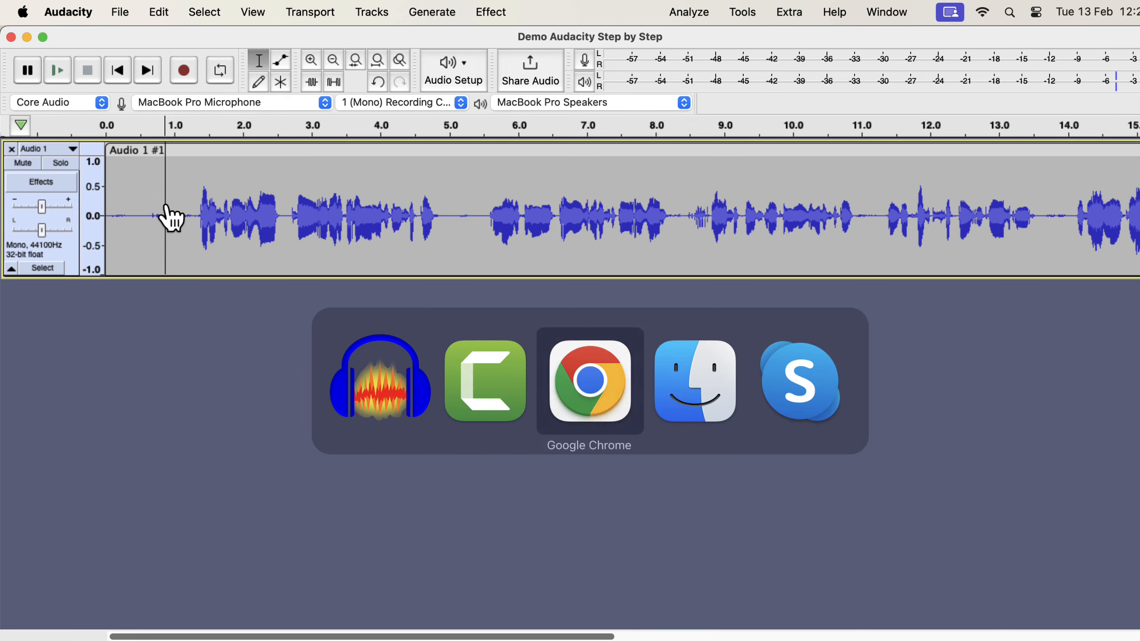
pyautogui.press('Tab')
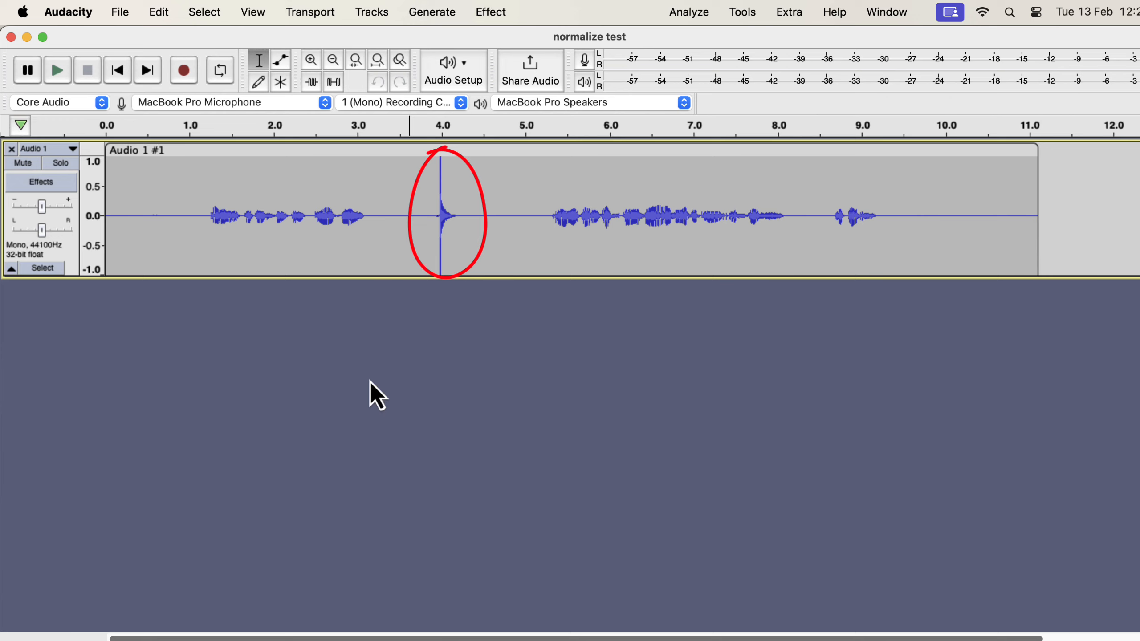
pyautogui.moveTo(206, 198)
pyautogui.mouseDown()
pyautogui.moveTo(376, 209)
pyautogui.moveTo(434, 187)
pyautogui.moveTo(465, 192)
pyautogui.mouseUp()
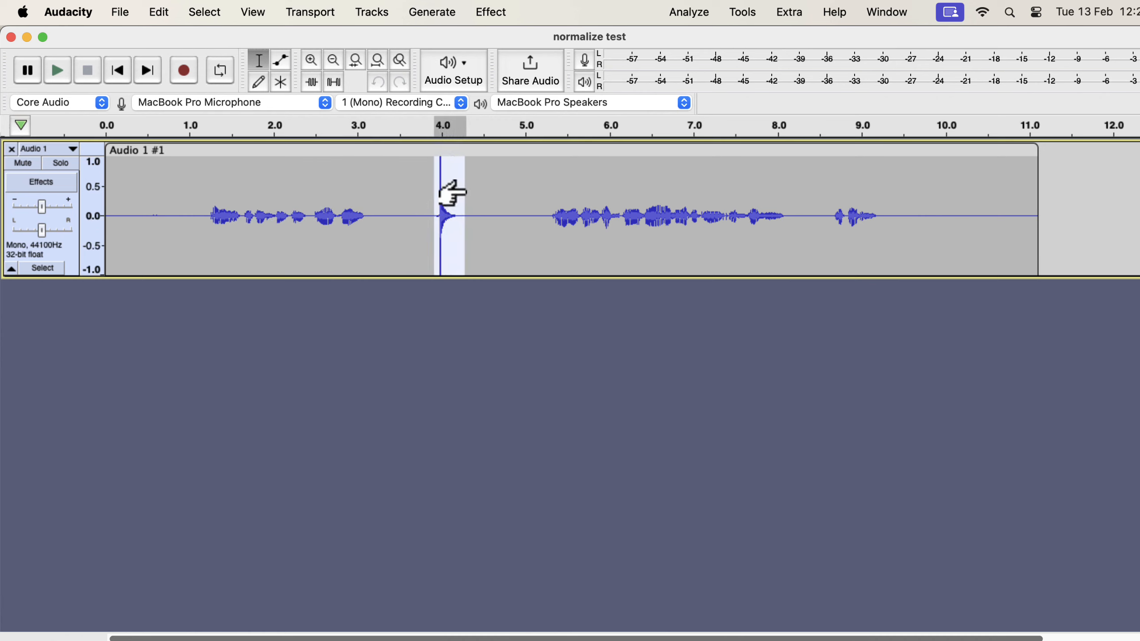
# Play the quiet speech at about 1.1 to 3.2 seconds and the spike near 4 seconds to compare their loudness.
pyautogui.moveTo(198, 221); pyautogui.dragTo(372, 220)
pyautogui.press('space')
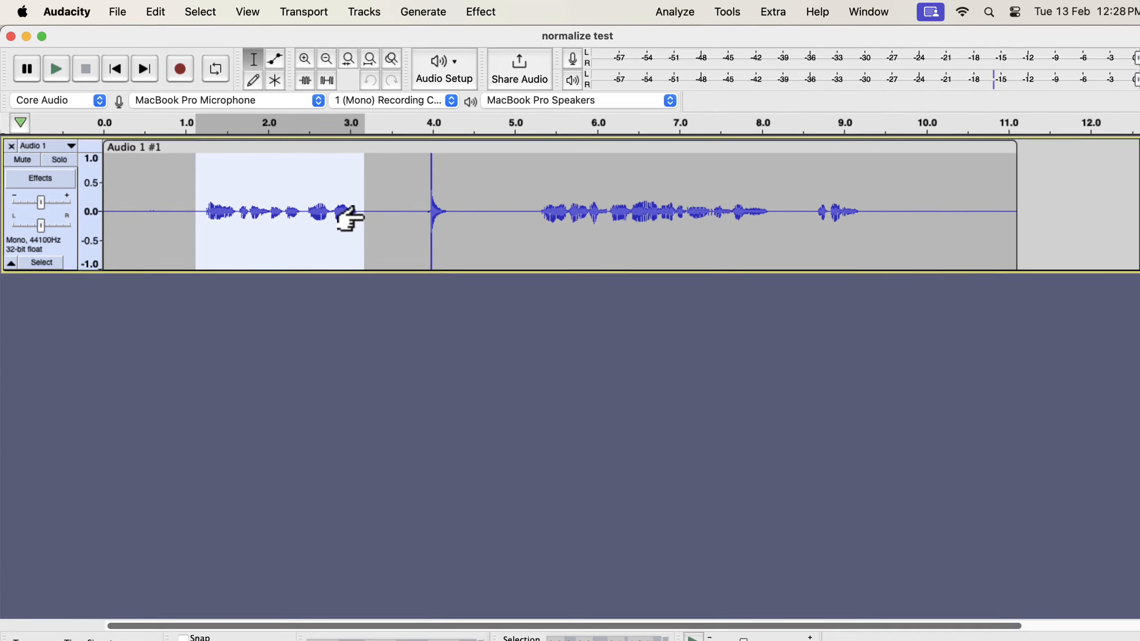
pyautogui.moveTo(421, 193); pyautogui.dragTo(445, 191)
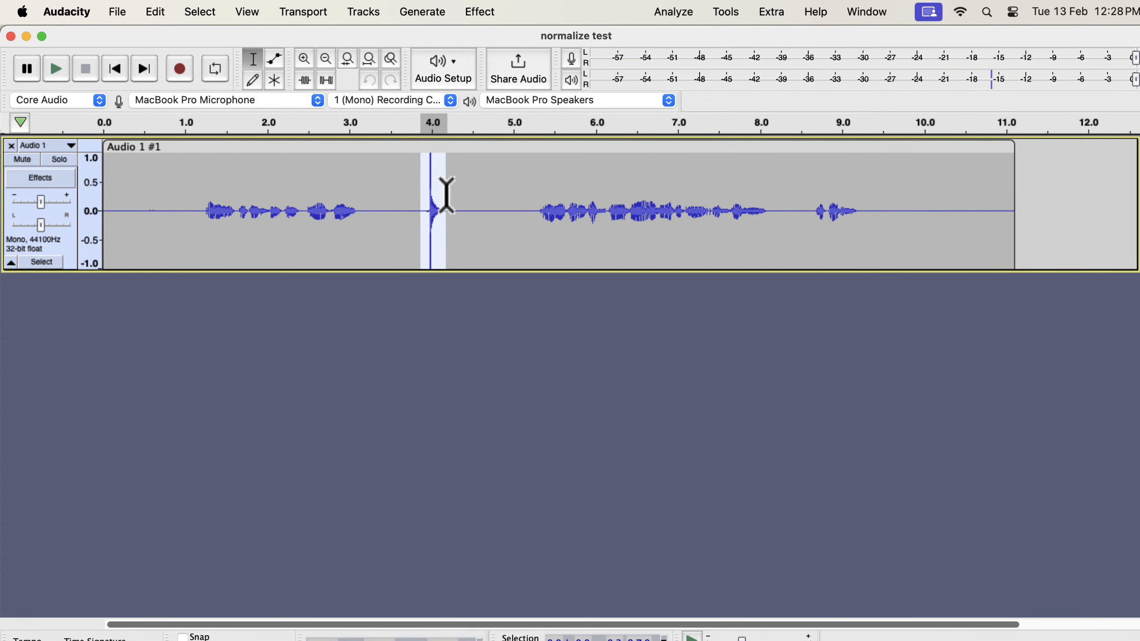
pyautogui.press('space')
pyautogui.press('space')
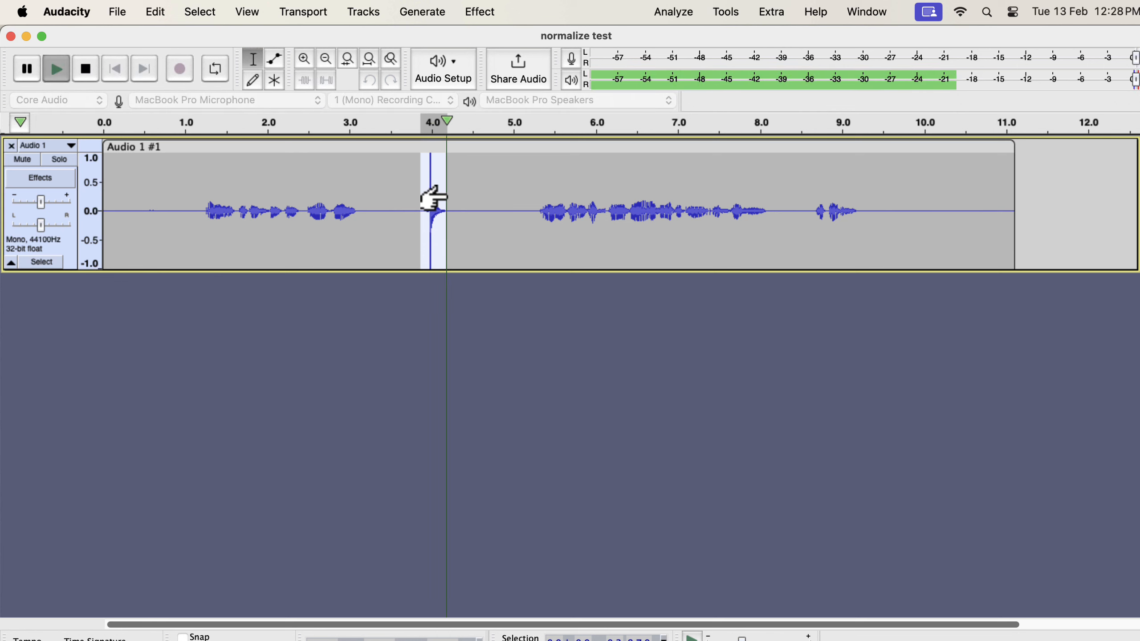
pyautogui.press('space')
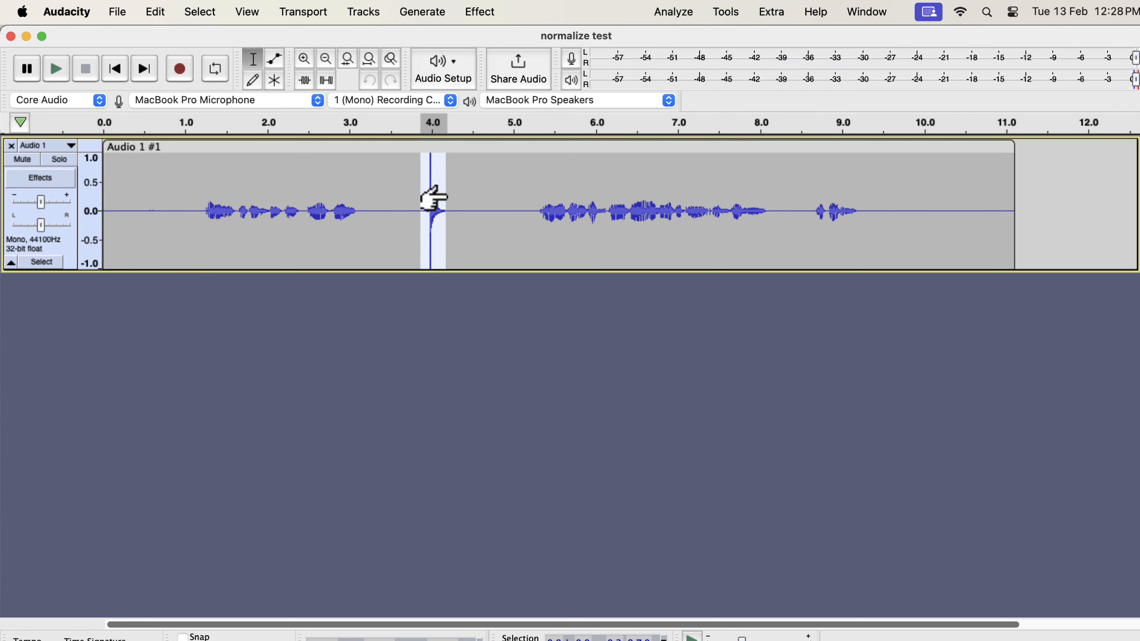
pyautogui.press('space')
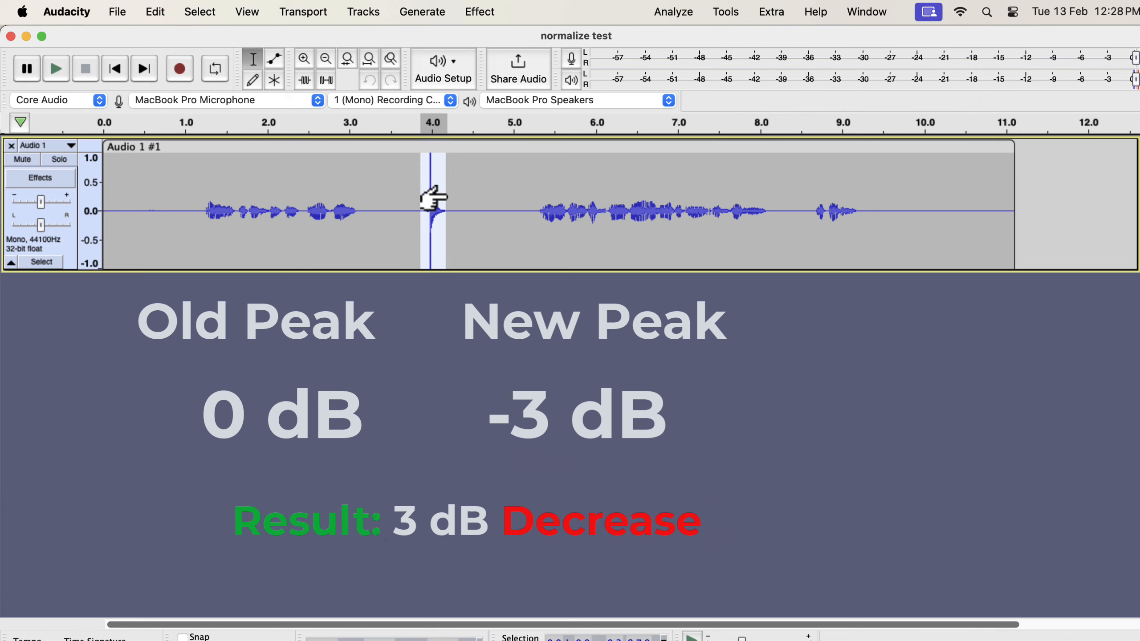
# Select the whole test clip and start applying a volume and compression effect to it.
pyautogui.doubleClick(378, 185)
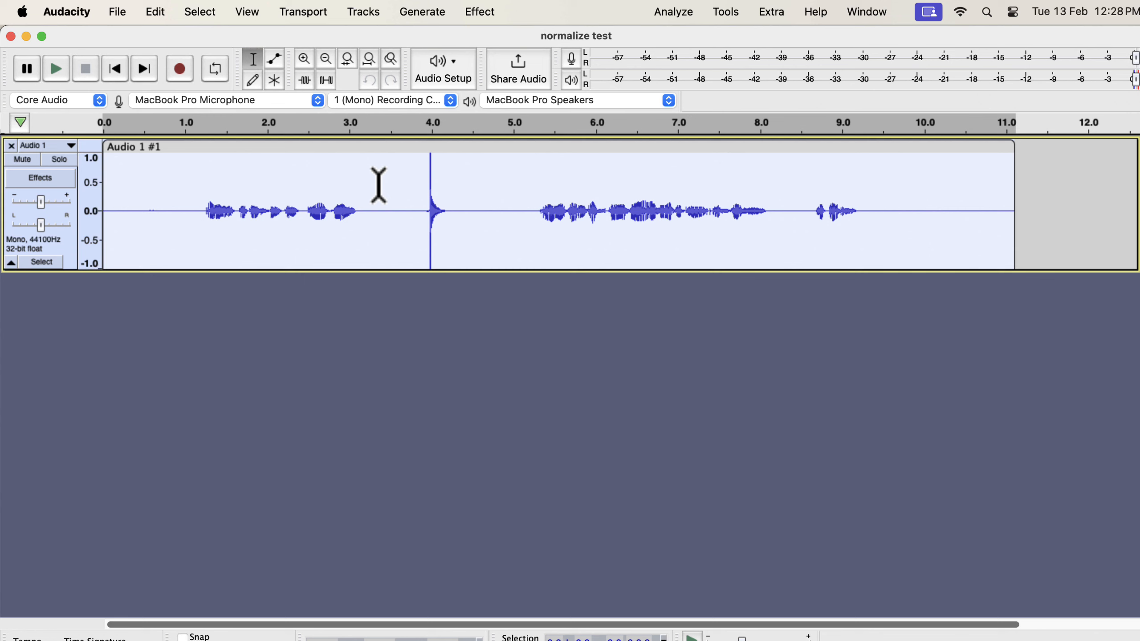
pyautogui.click(489, 17)
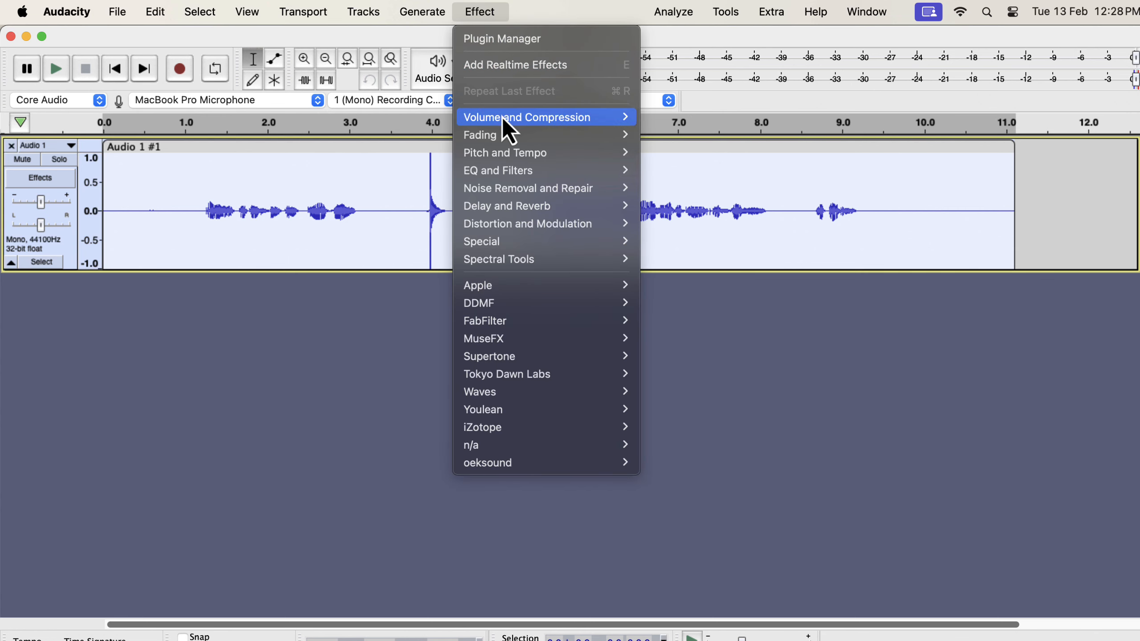
pyautogui.moveTo(546, 117)
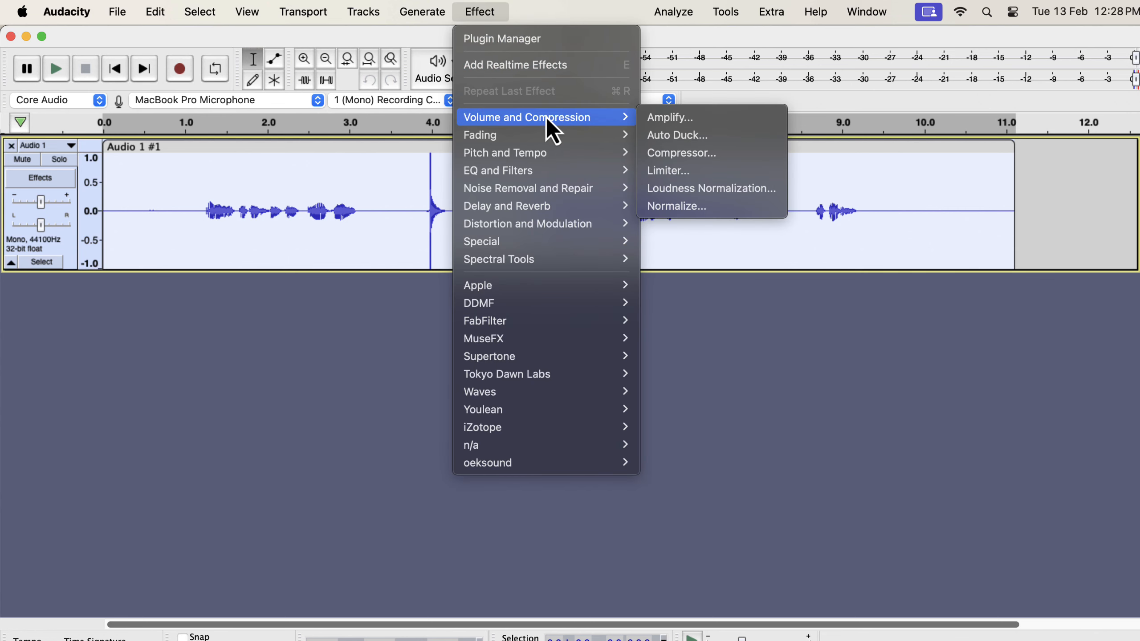
# Normalize the whole track to a -3.0 dB peak amplitude with DC offset removal on.
pyautogui.click(669, 206)
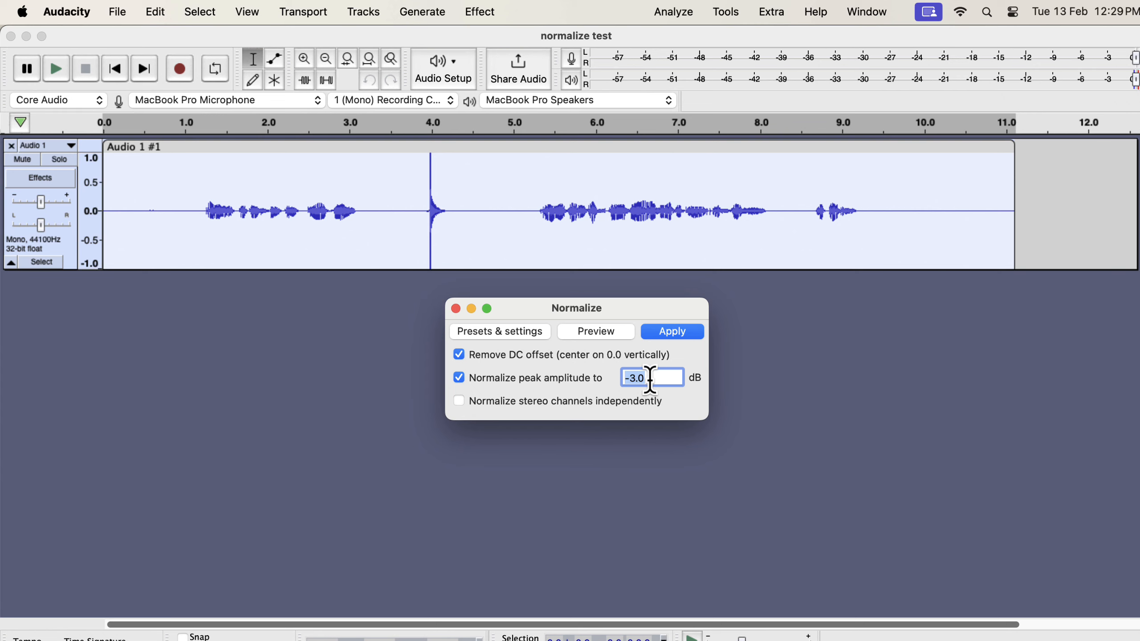
pyautogui.click(674, 331)
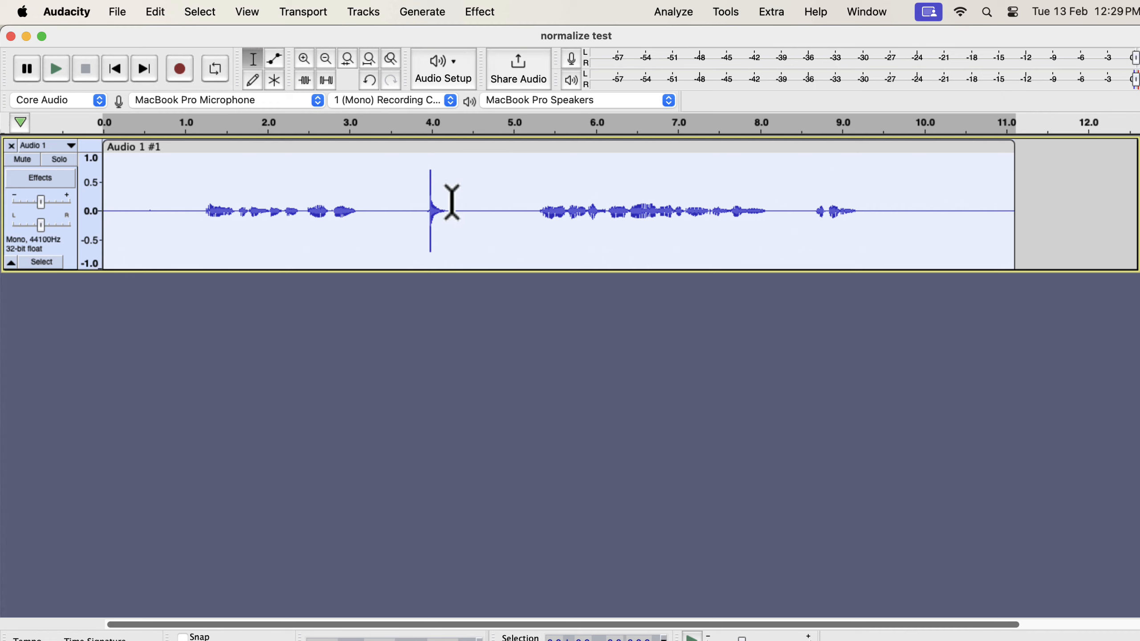
# Play back the loud spike at about 4 seconds and the speech between about 1.2 and 3.1 seconds to compare levels.
pyautogui.moveTo(419, 189); pyautogui.dragTo(451, 194)
pyautogui.press('space')
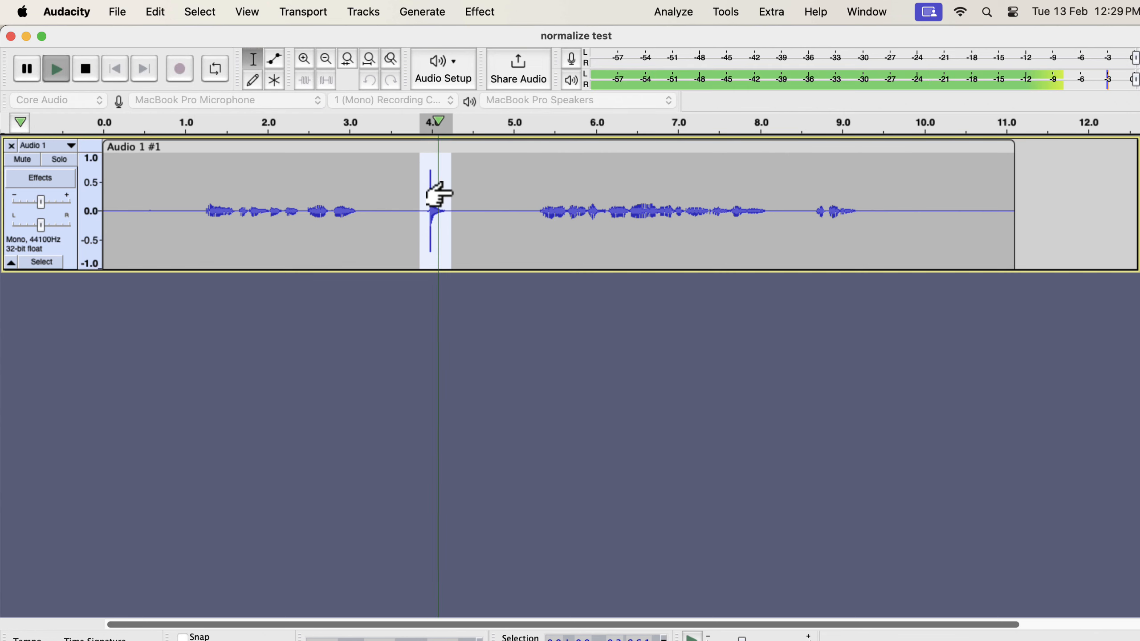
pyautogui.moveTo(200, 211); pyautogui.dragTo(359, 212)
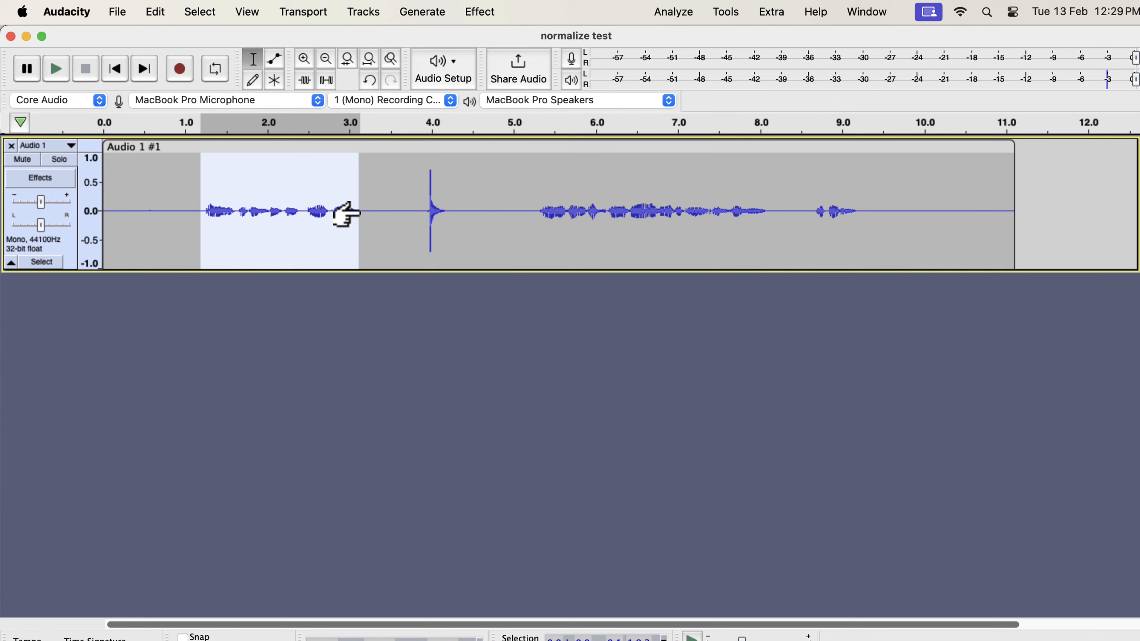
pyautogui.press('space')
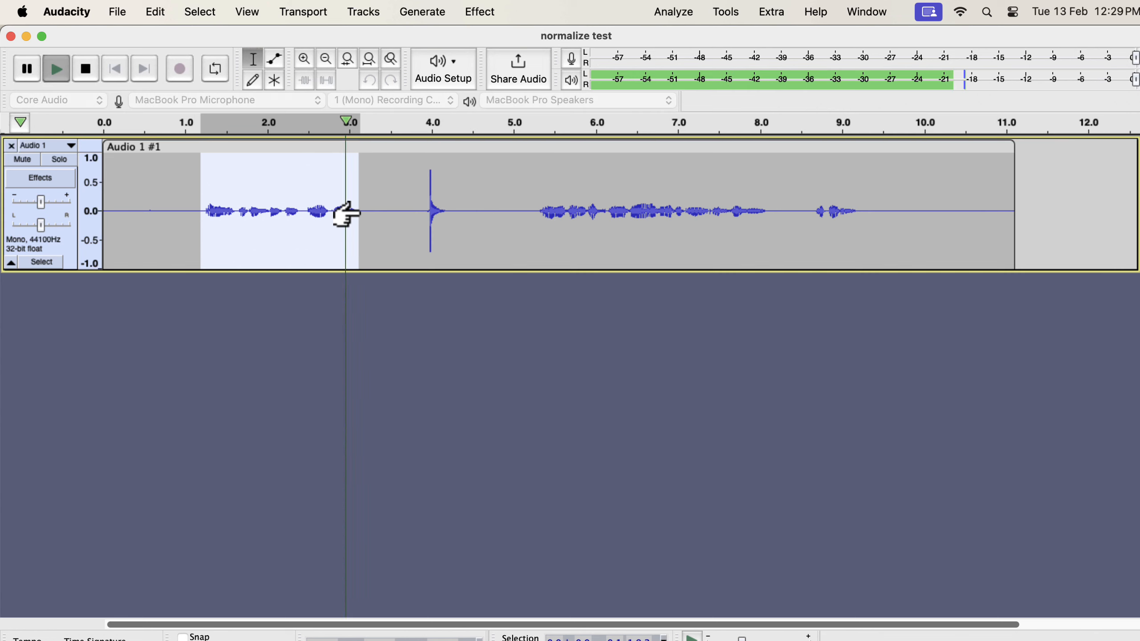
pyautogui.press('space')
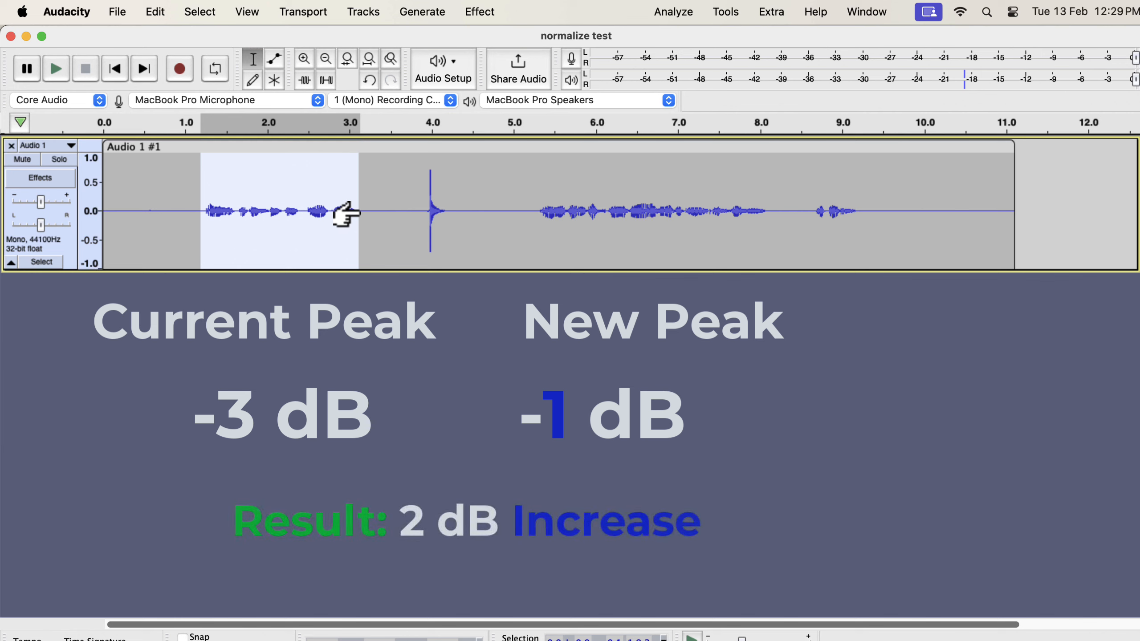
# Normalize the entire track to a peak amplitude of -1.0 dB.
pyautogui.doubleClick(386, 206)
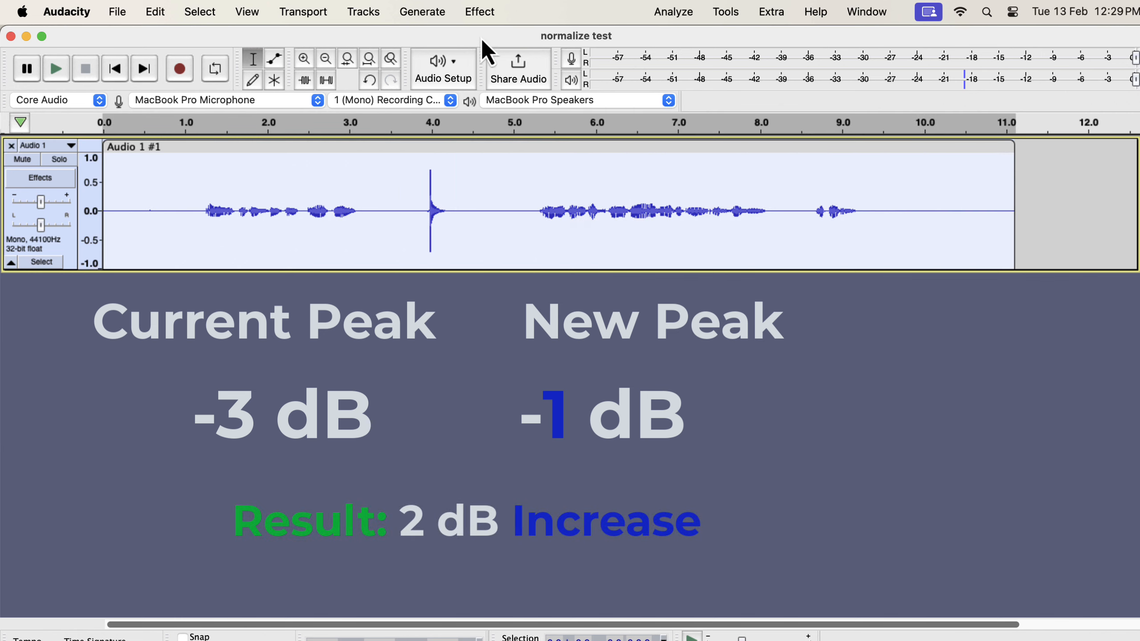
pyautogui.click(480, 12)
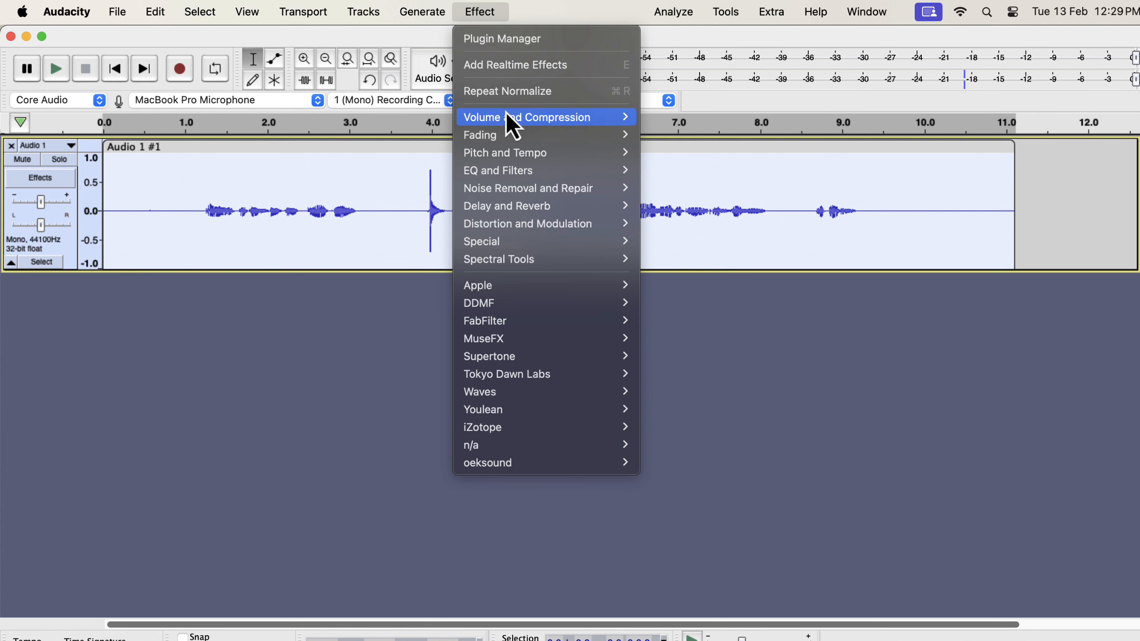
pyautogui.moveTo(508, 116)
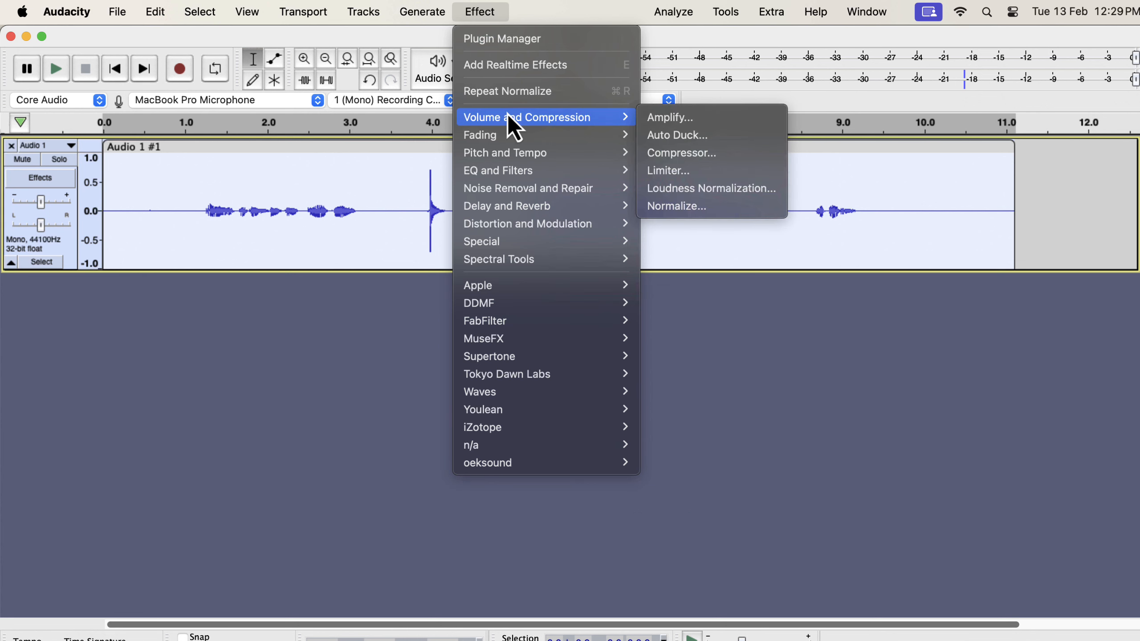
pyautogui.click(676, 207)
pyautogui.click(635, 377)
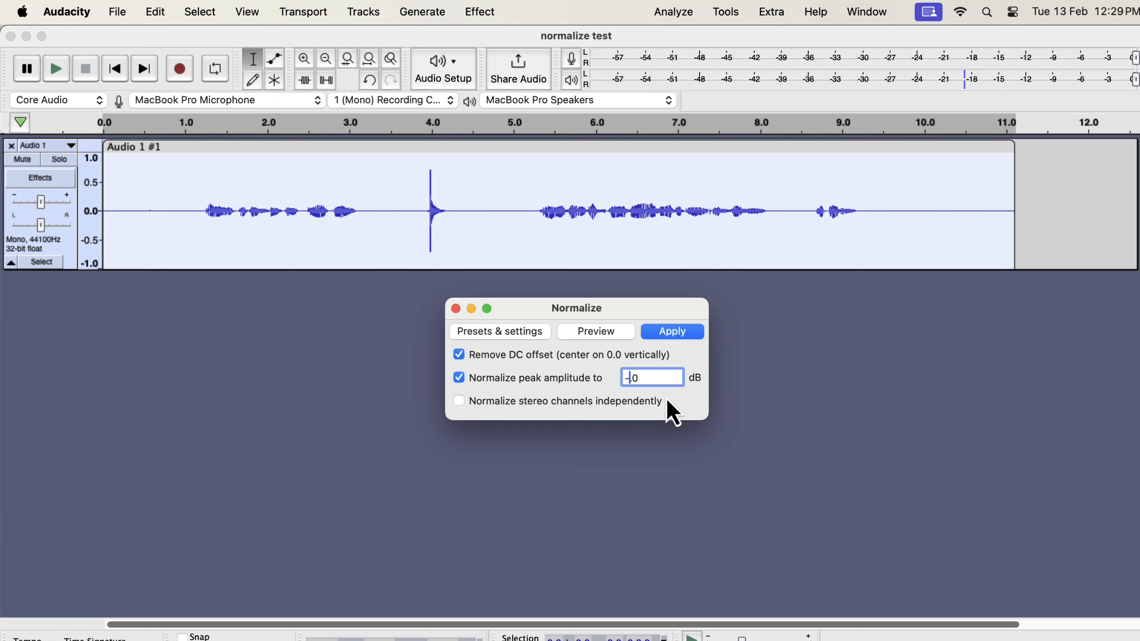
pyautogui.write('1')
pyautogui.click(675, 334)
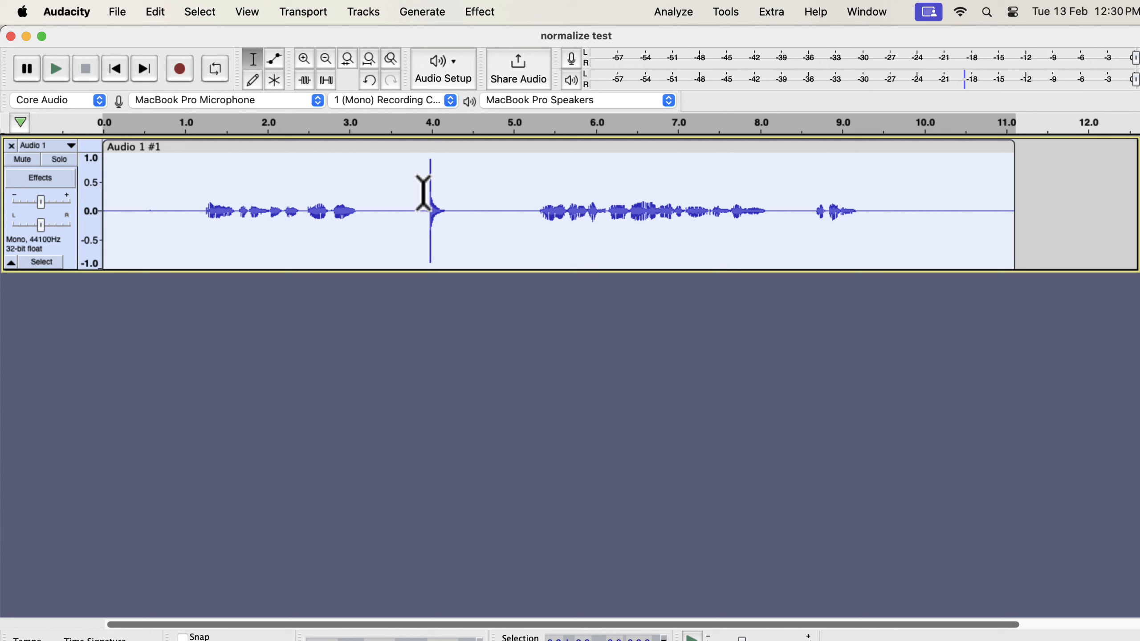
# Replay the spike near 4 seconds and the first speech phrase to check their levels at the -1 dB peak.
pyautogui.moveTo(422, 194); pyautogui.dragTo(451, 194)
pyautogui.press('space')
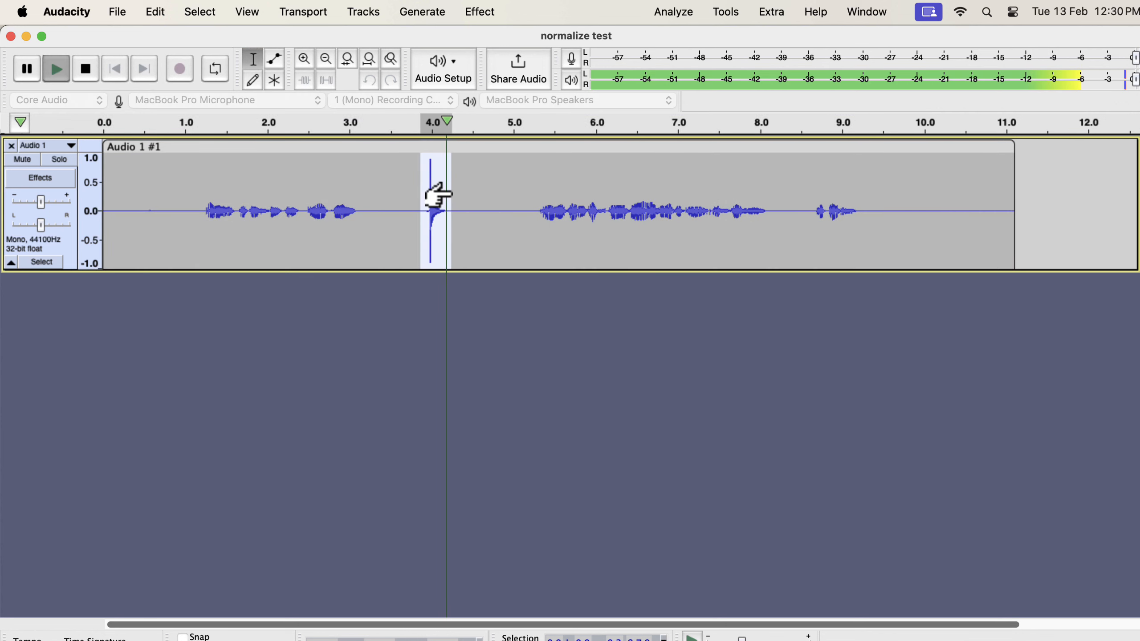
pyautogui.press('space')
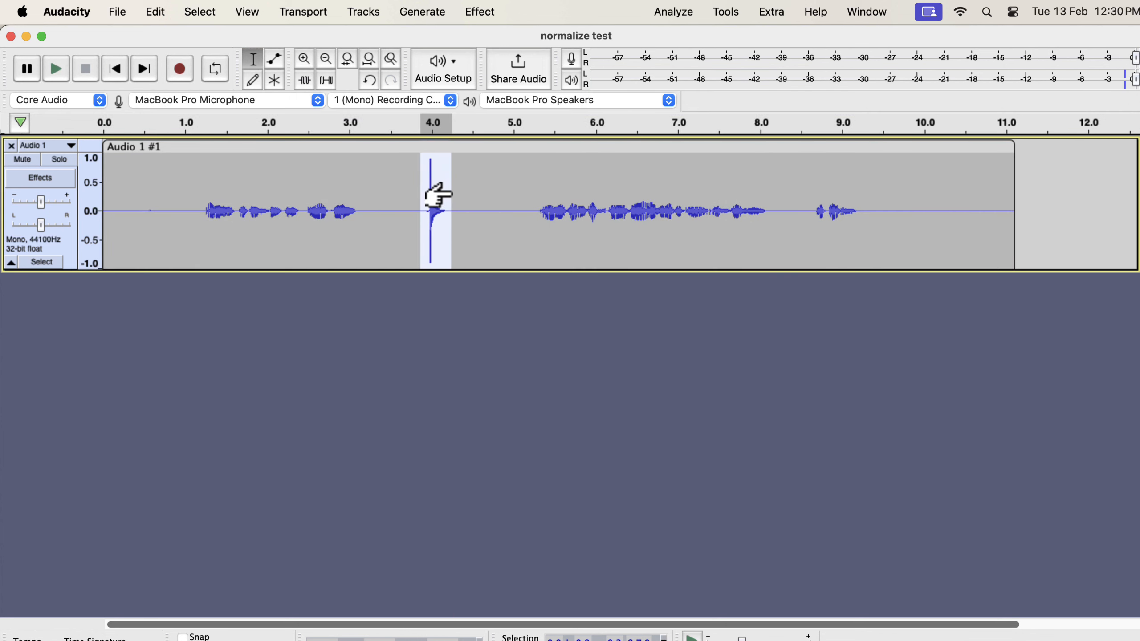
pyautogui.press('space')
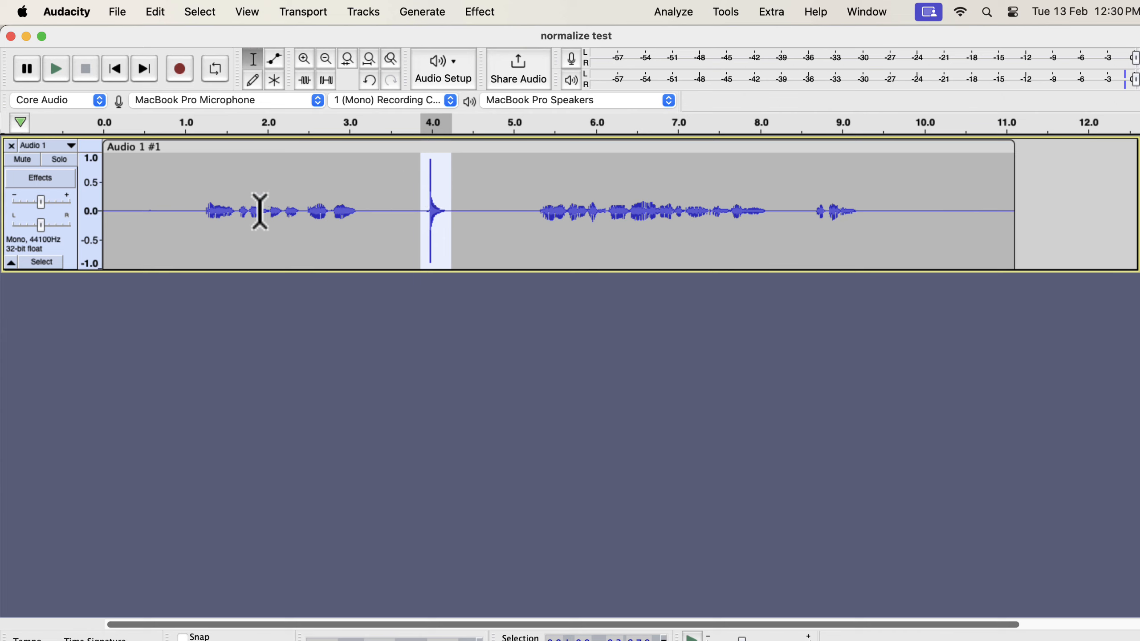
pyautogui.moveTo(201, 204); pyautogui.dragTo(357, 205)
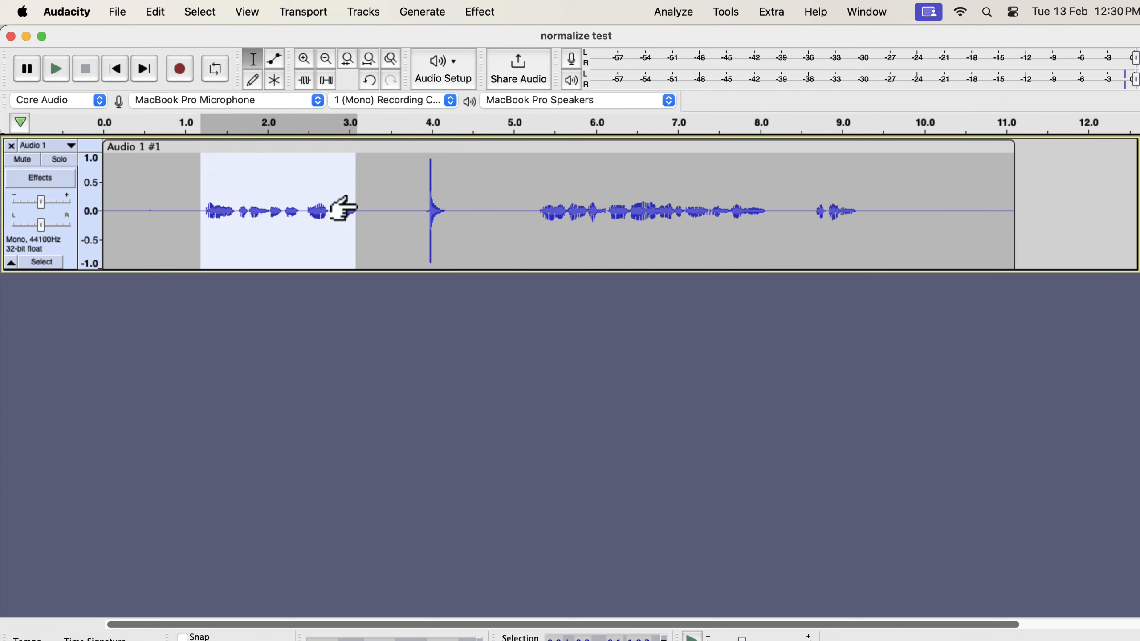
pyautogui.press('space')
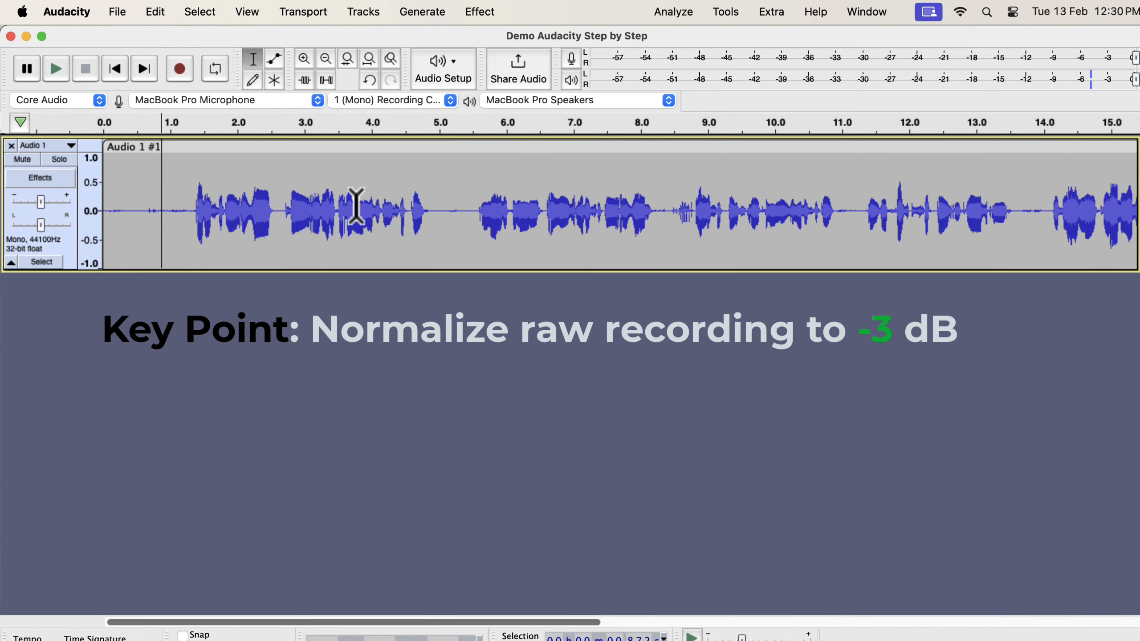
# Delete the short noise at about 5.1 to 5.3 seconds and the one at about 0.7 to 1.3 seconds.
pyautogui.moveTo(446, 210); pyautogui.dragTo(461, 212)
pyautogui.press('space')
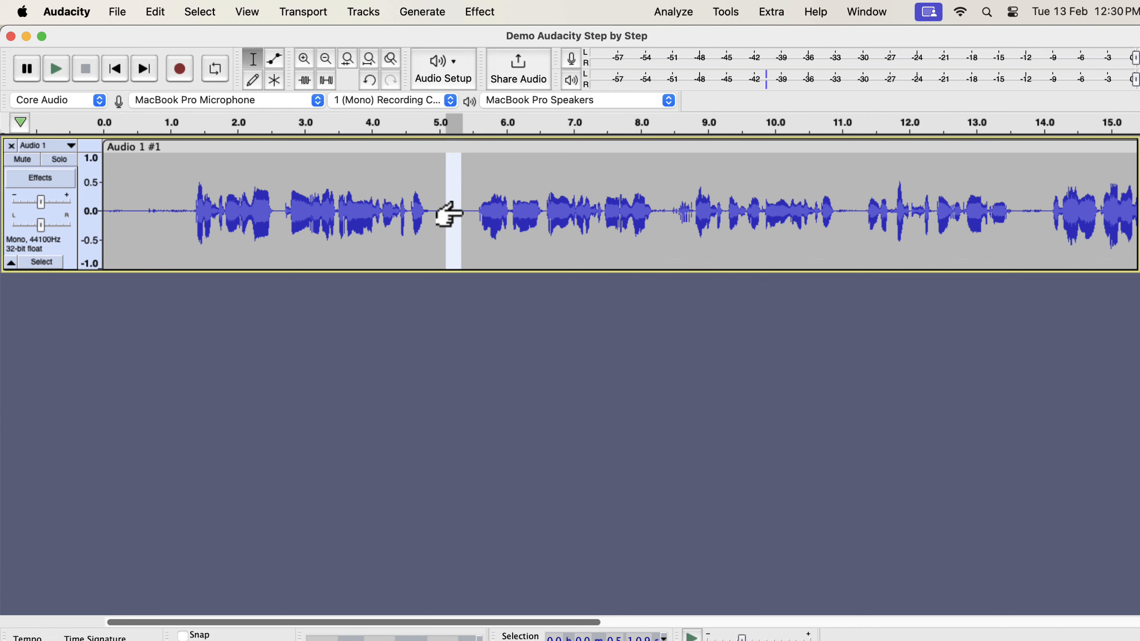
pyautogui.press('Delete')
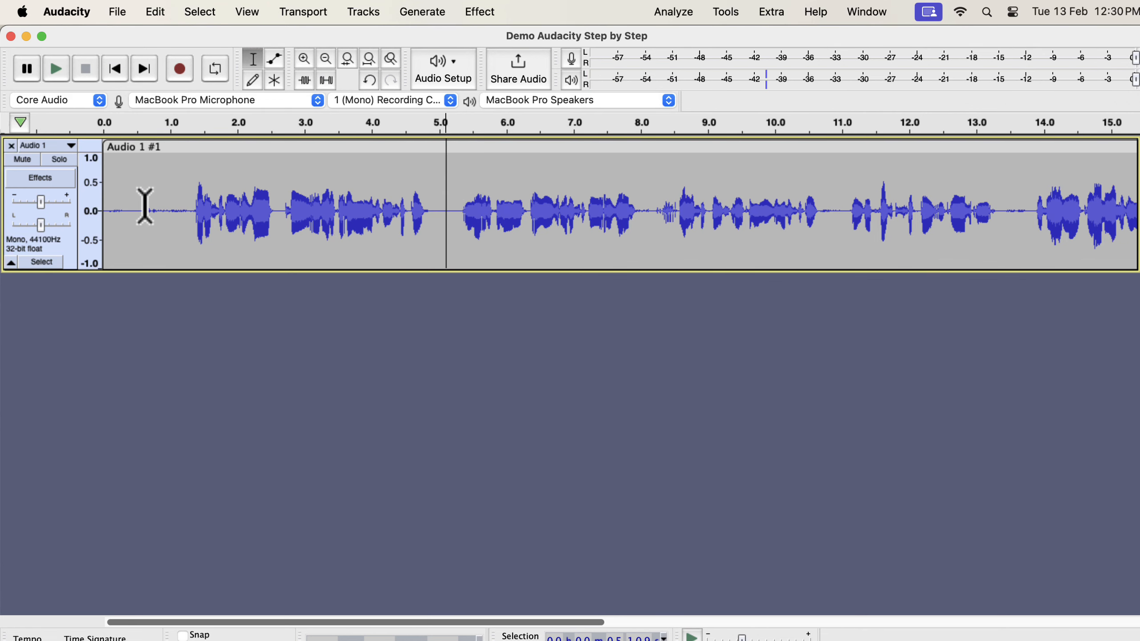
pyautogui.moveTo(148, 210); pyautogui.dragTo(190, 210)
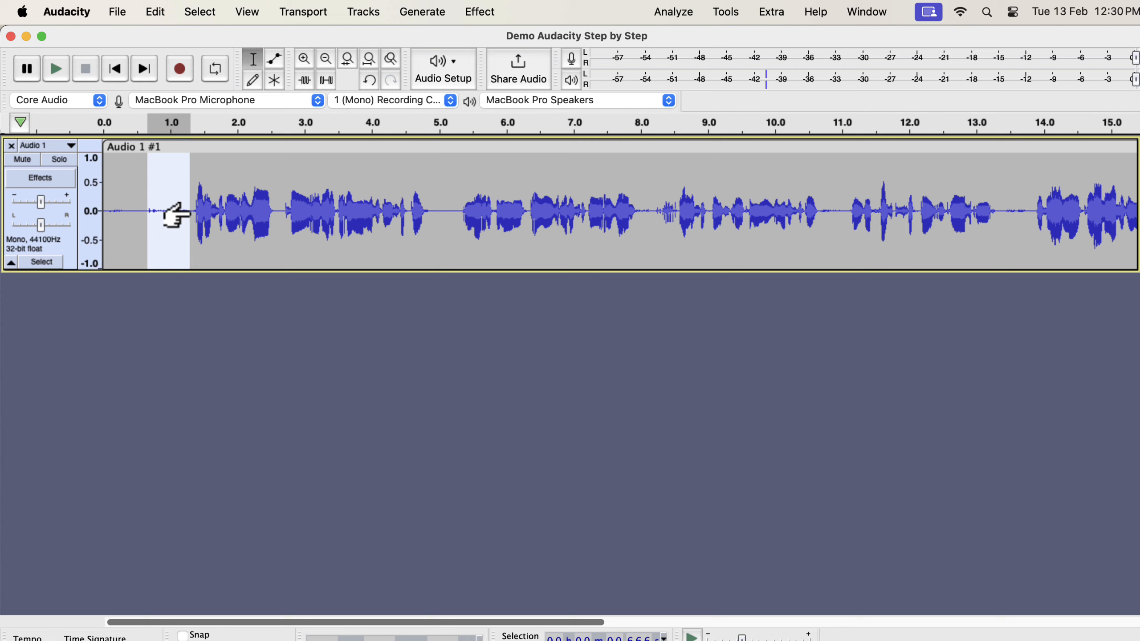
pyautogui.press('Delete')
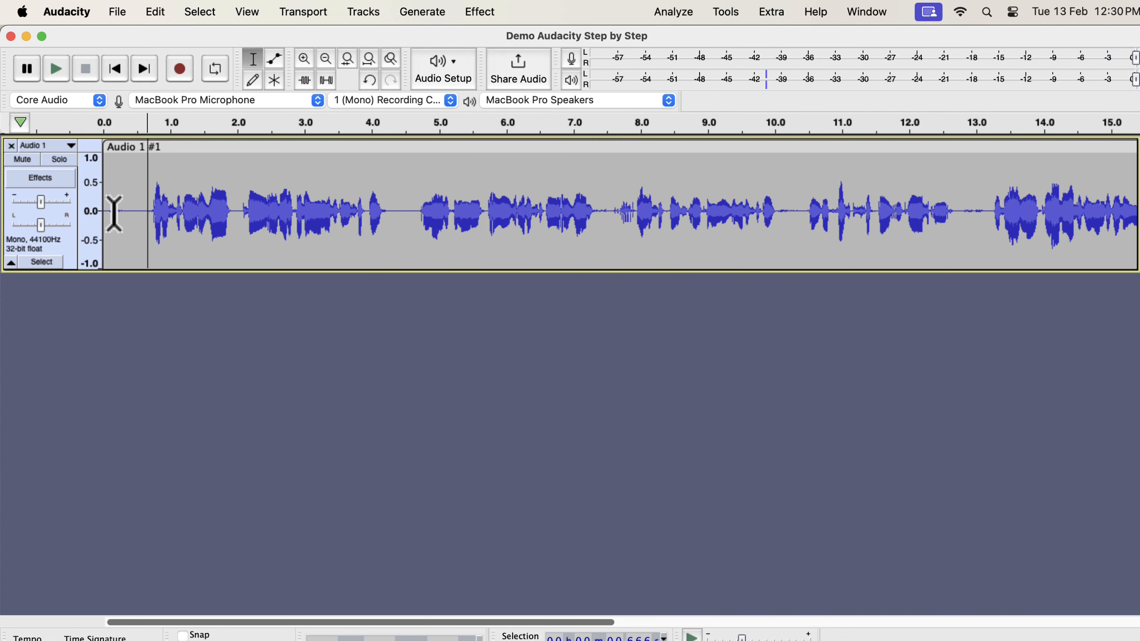
# Play the opening 0.6 seconds before the speech to listen for leftover noise.
pyautogui.moveTo(107, 211)
pyautogui.mouseDown()
pyautogui.moveTo(142, 213)
pyautogui.moveTo(104, 214)
pyautogui.mouseUp()
pyautogui.press('space')
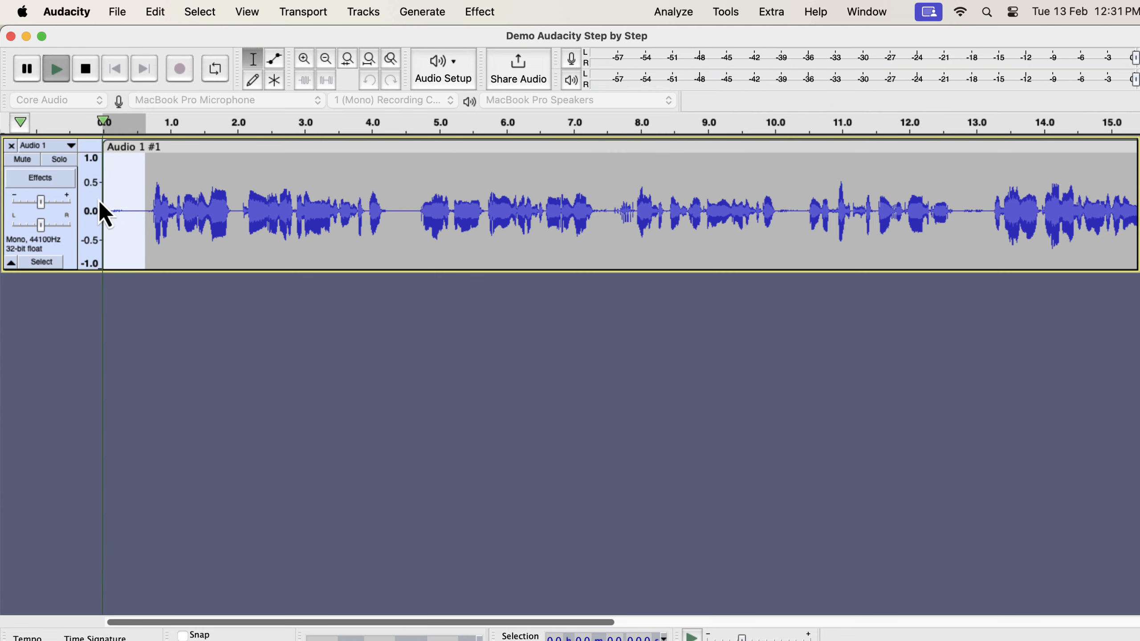
pyautogui.press('space')
pyautogui.press('space')
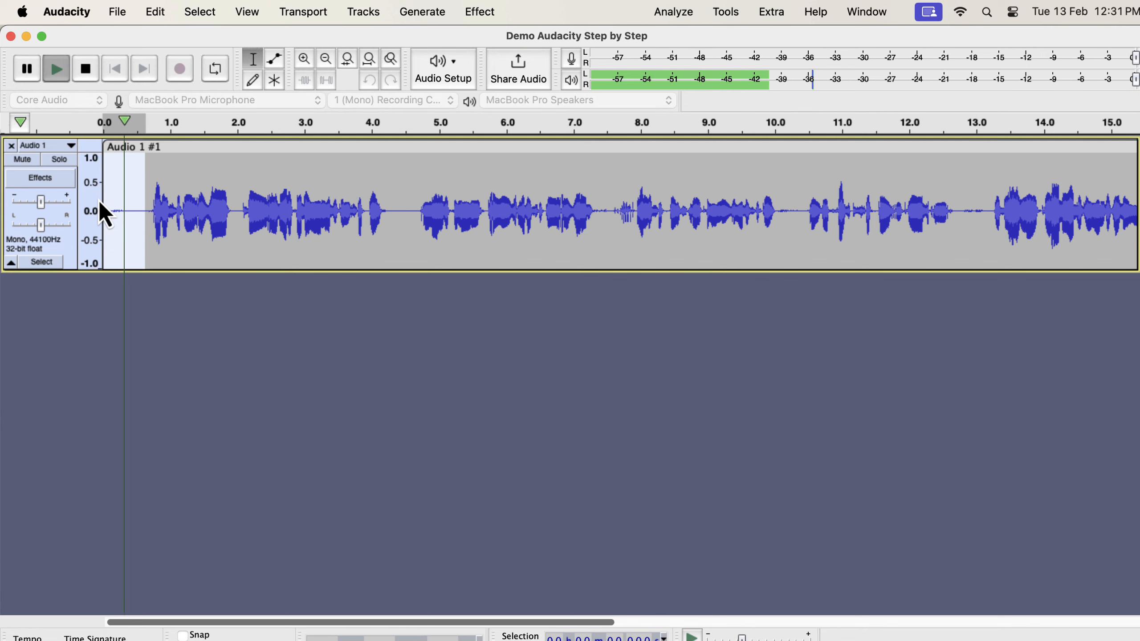
# Delete about the first 0.3 seconds of the track and play back the remaining quiet opening.
pyautogui.click(125, 217)
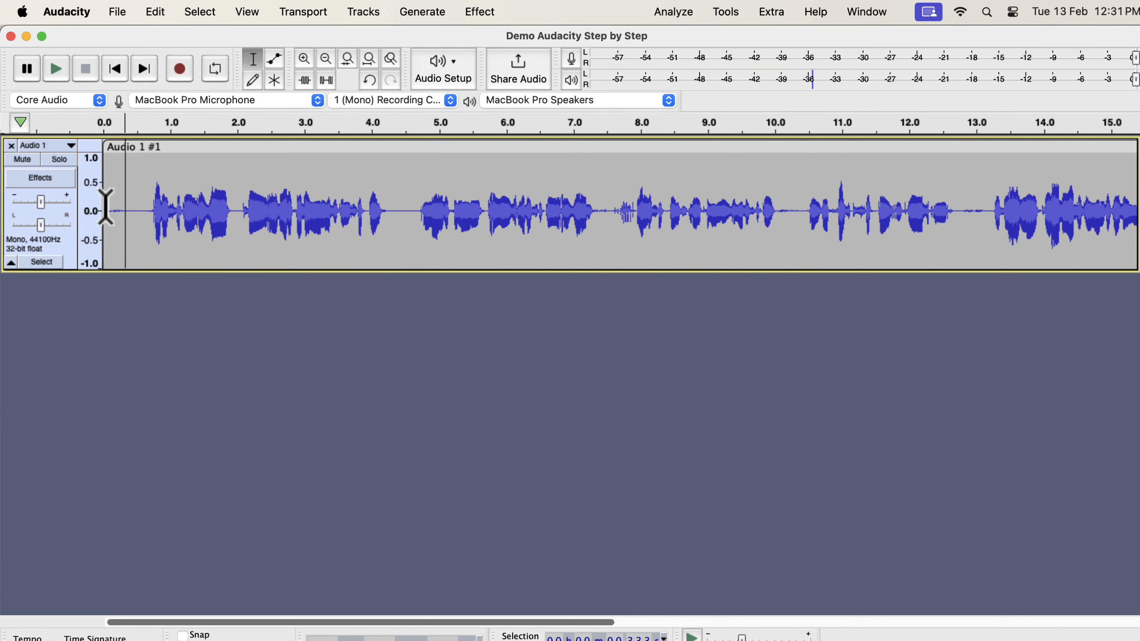
pyautogui.moveTo(98, 197)
pyautogui.mouseDown()
pyautogui.moveTo(128, 210)
pyautogui.moveTo(104, 211)
pyautogui.mouseUp()
pyautogui.press('Delete')
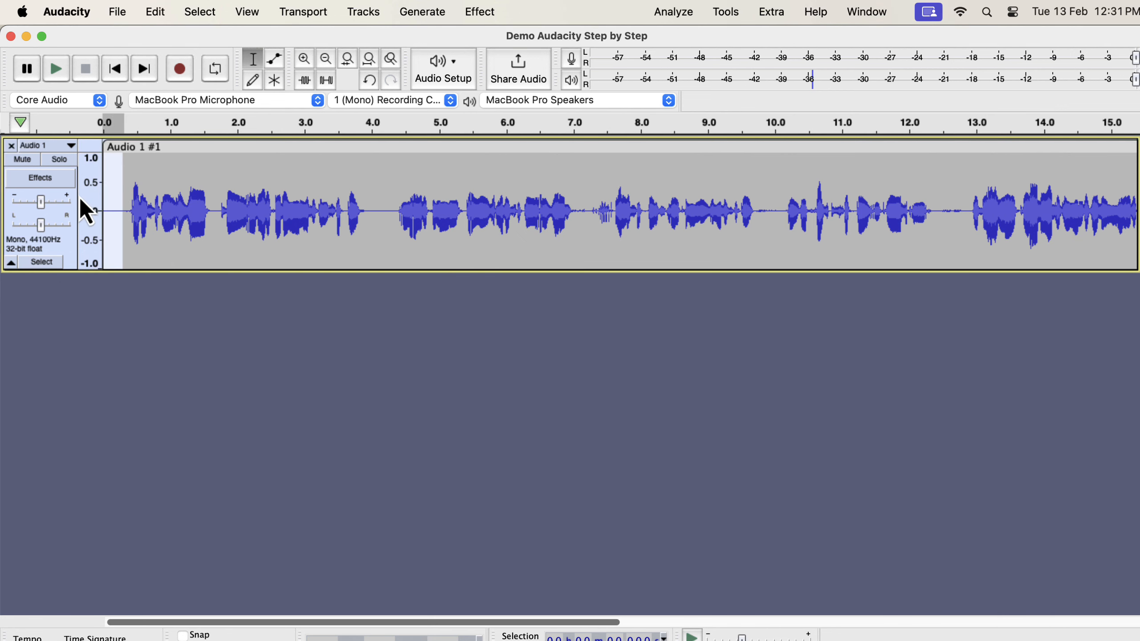
pyautogui.press('space')
pyautogui.press('space')
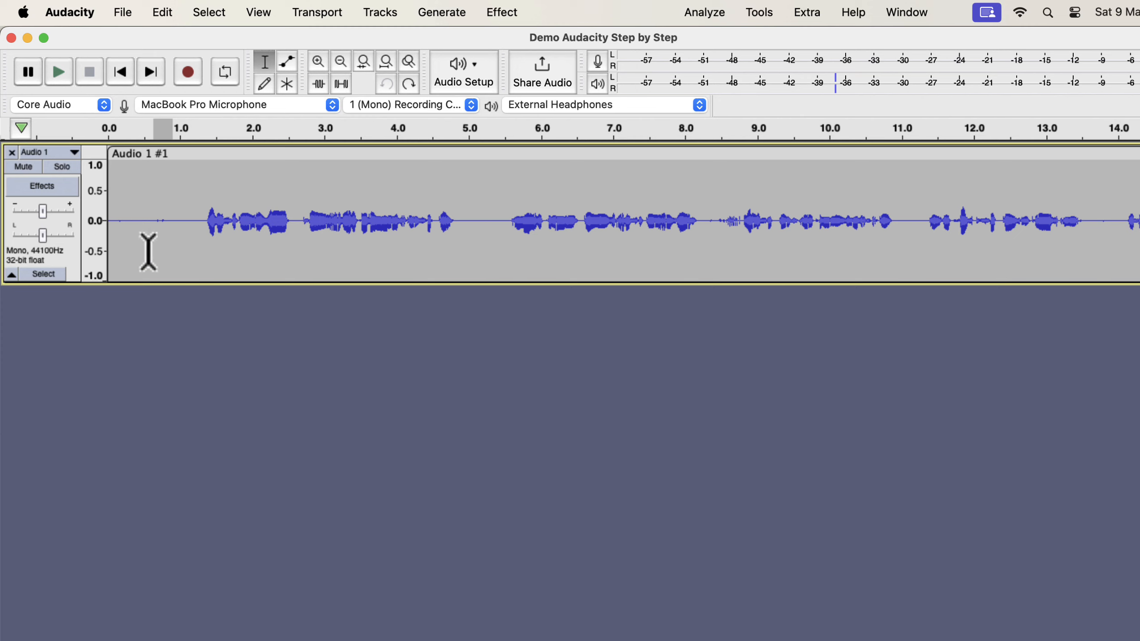
# Play the first second of the raw recording and delete its small noises near 0.7 seconds and 0.1 seconds.
pyautogui.moveTo(178, 224); pyautogui.dragTo(104, 226)
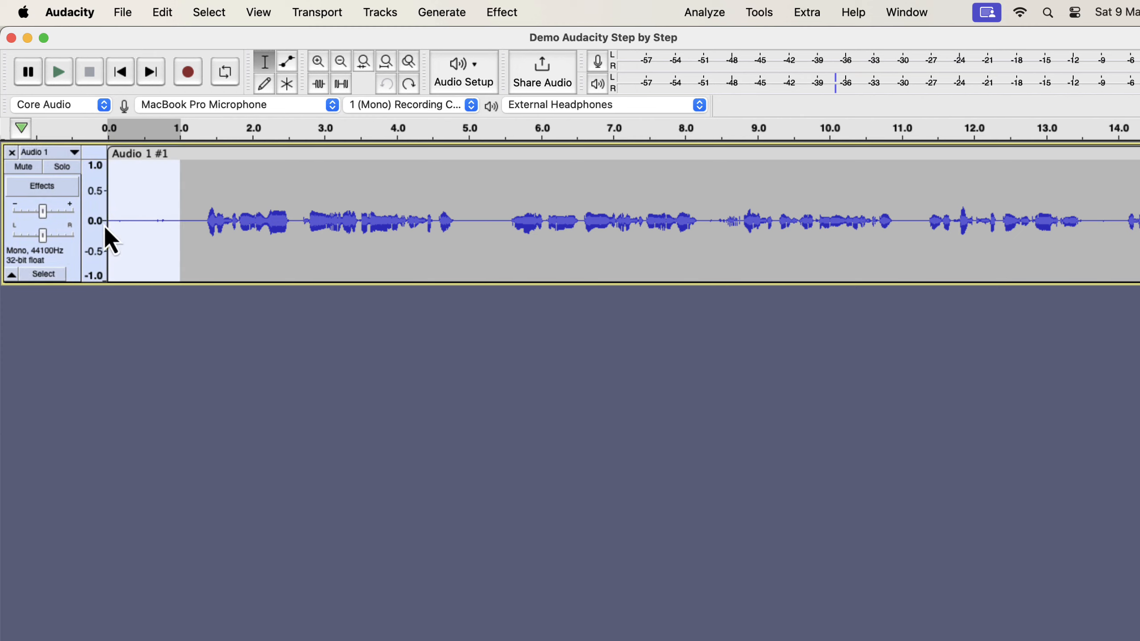
pyautogui.press('space')
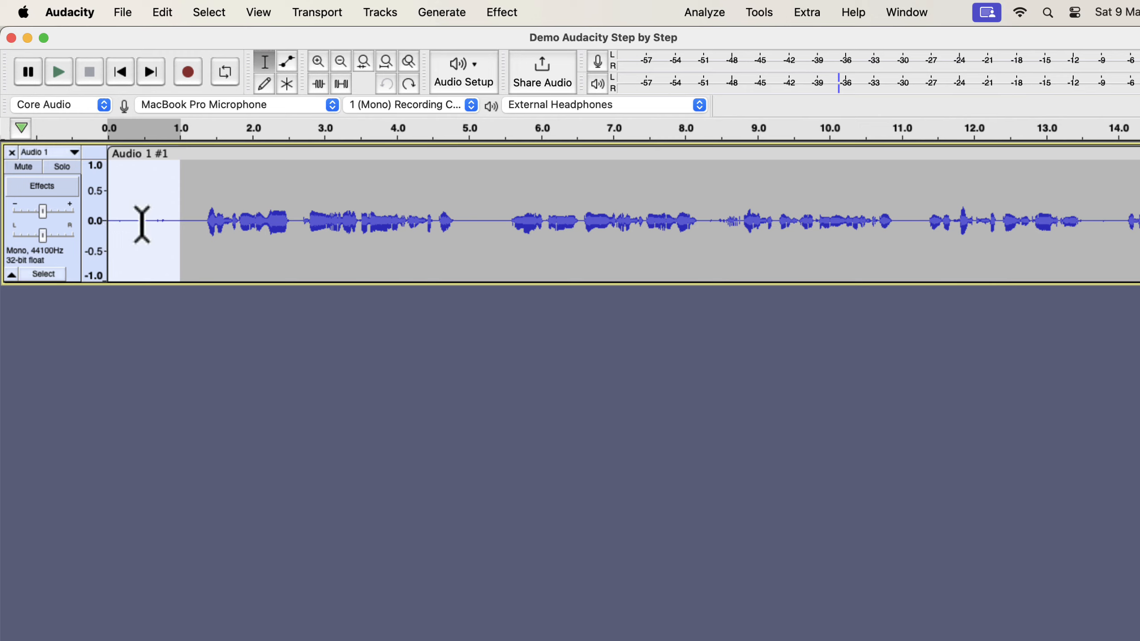
pyautogui.click(156, 218)
pyautogui.moveTo(156, 219); pyautogui.dragTo(167, 225)
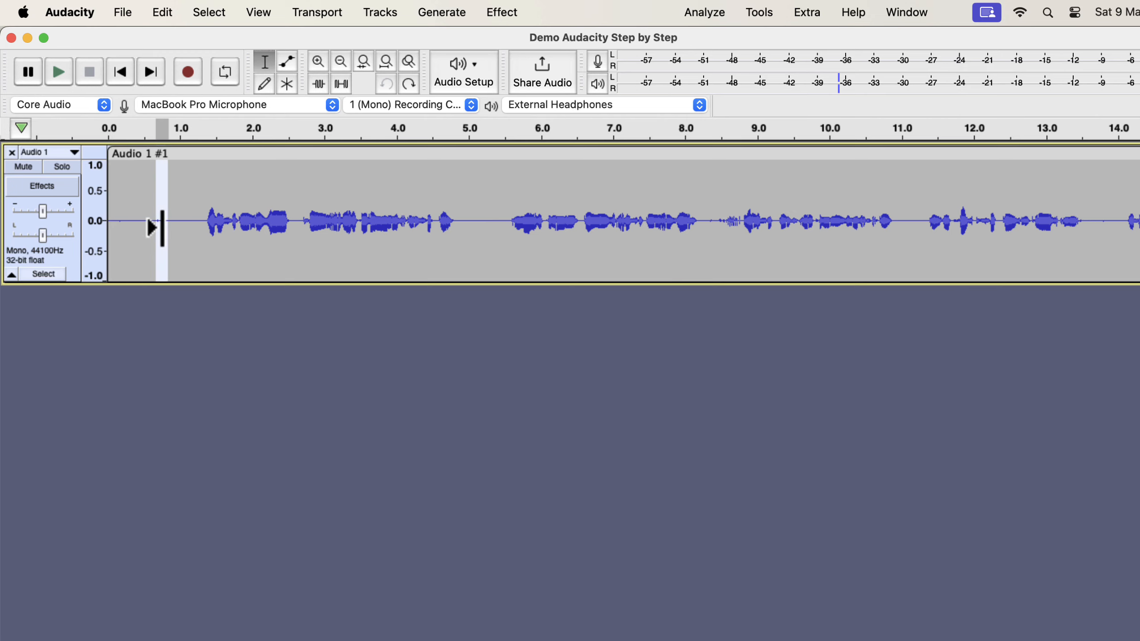
pyautogui.press('Delete')
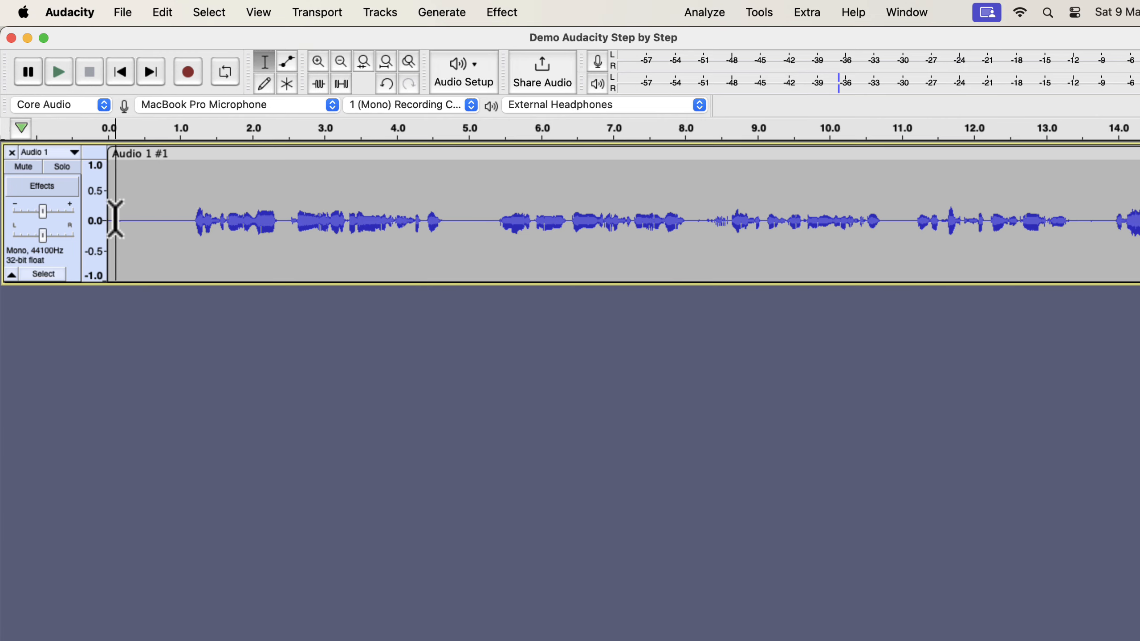
pyautogui.moveTo(123, 224); pyautogui.dragTo(115, 228)
pyautogui.press('Delete')
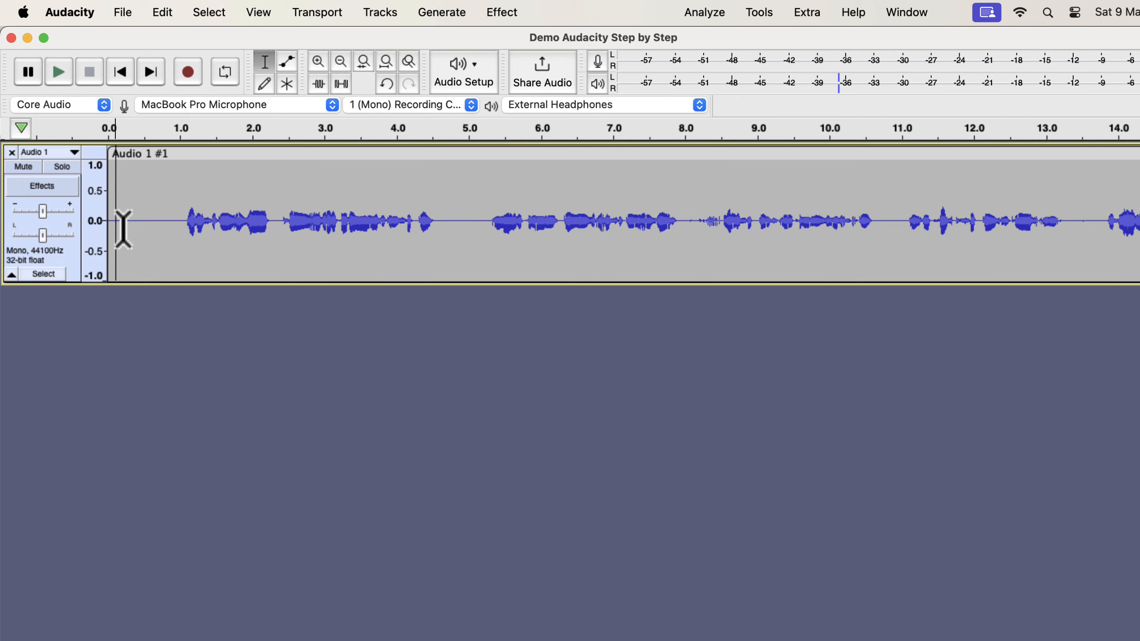
# Play the quiet opening up to about 0.8 seconds to check the room noise.
pyautogui.moveTo(165, 221); pyautogui.dragTo(104, 220)
pyautogui.press('space')
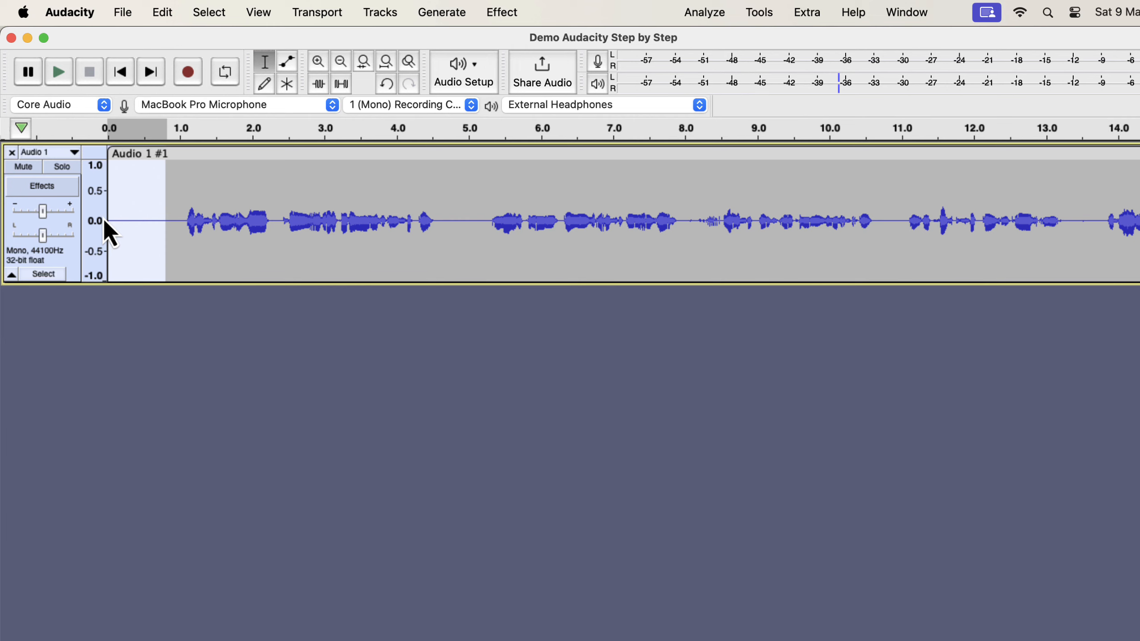
pyautogui.press('space')
pyautogui.press('space')
pyautogui.press('space')
# Select the whole cleaned speech track and normalize its peak amplitude to -1.0 dB.
pyautogui.doubleClick(143, 203)
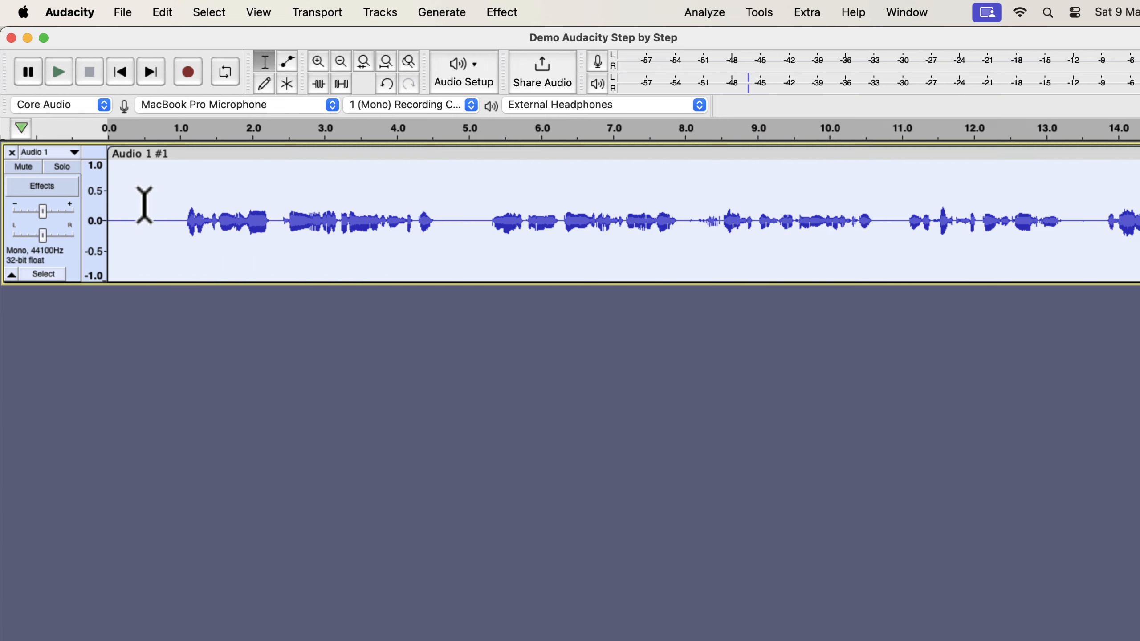
pyautogui.click(493, 15)
pyautogui.moveTo(516, 133)
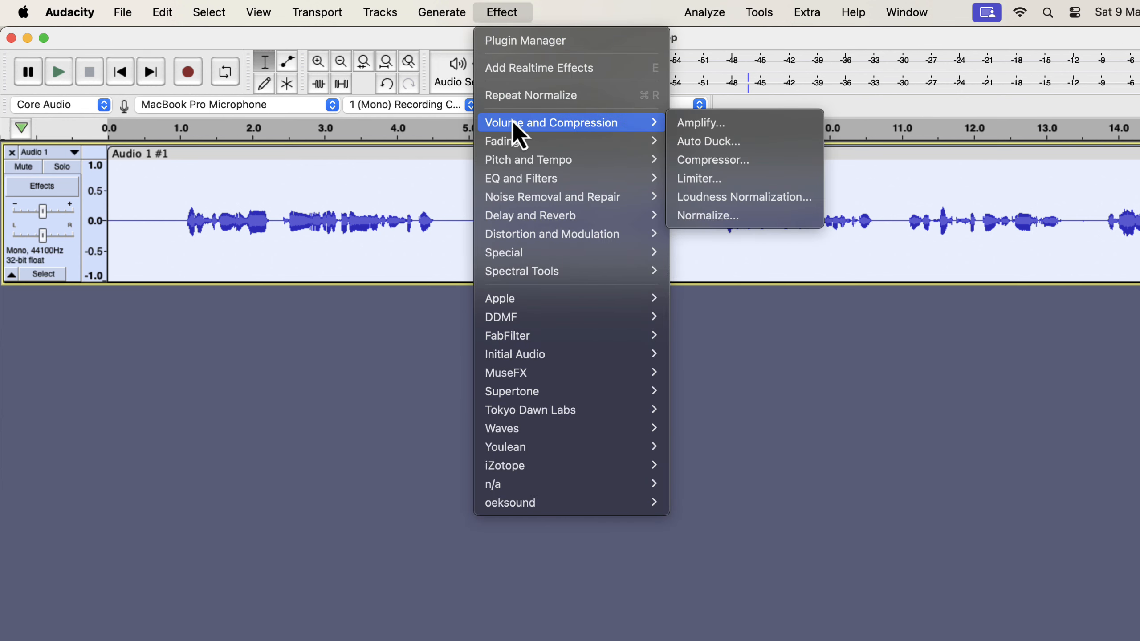
pyautogui.click(696, 216)
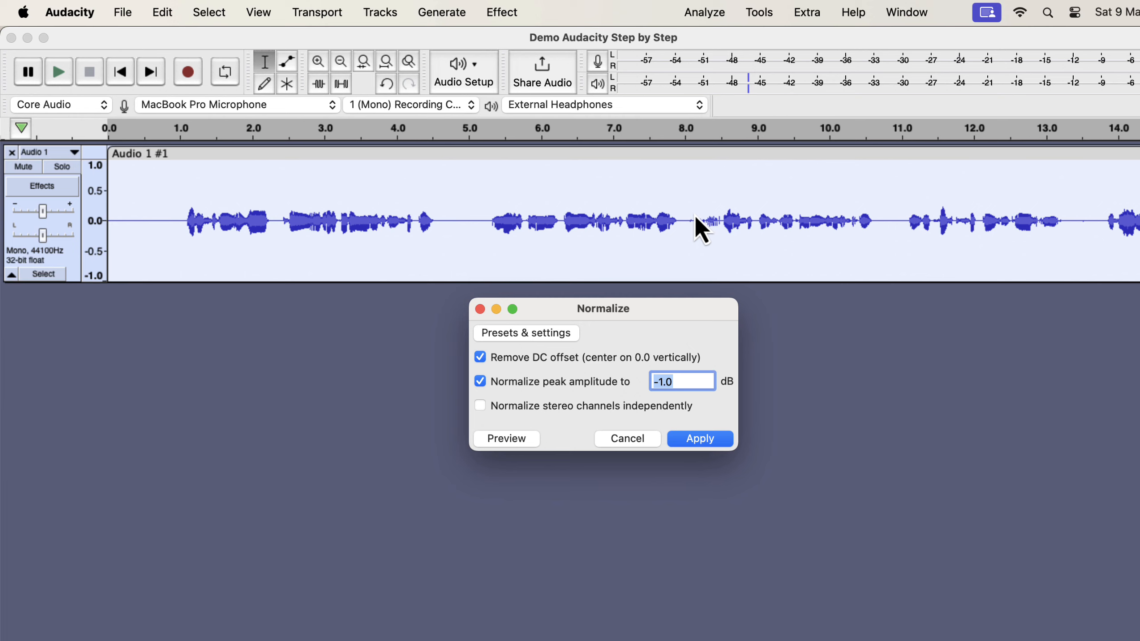
pyautogui.click(687, 439)
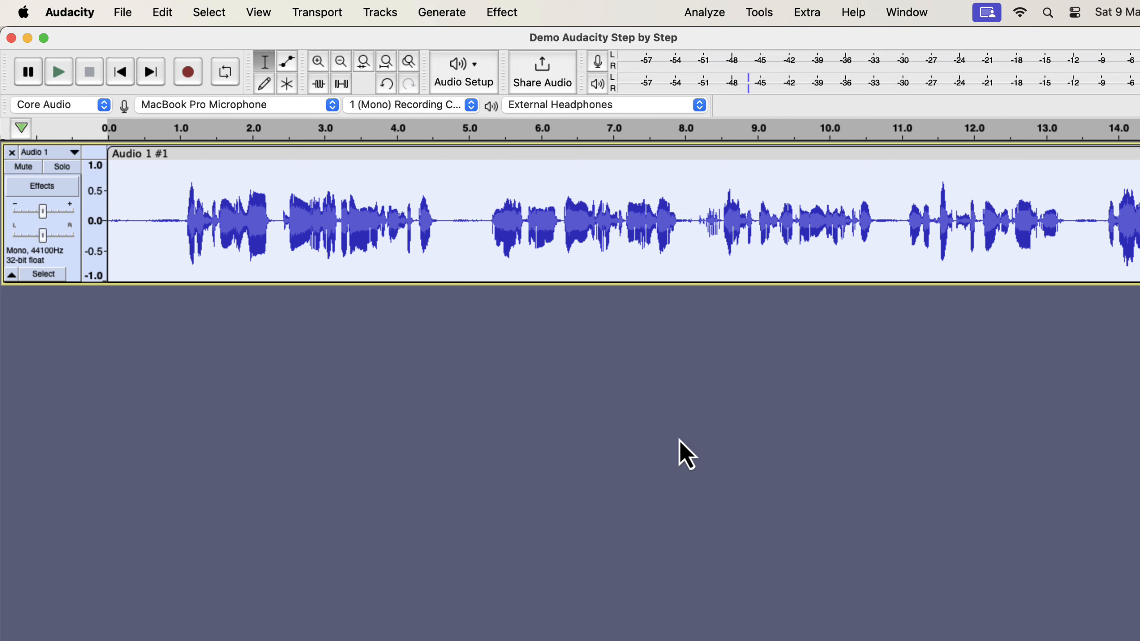
# Play the quiet opening up to about 0.85 seconds and capture it as the Noise Reduction noise profile.
pyautogui.moveTo(170, 223); pyautogui.dragTo(82, 204)
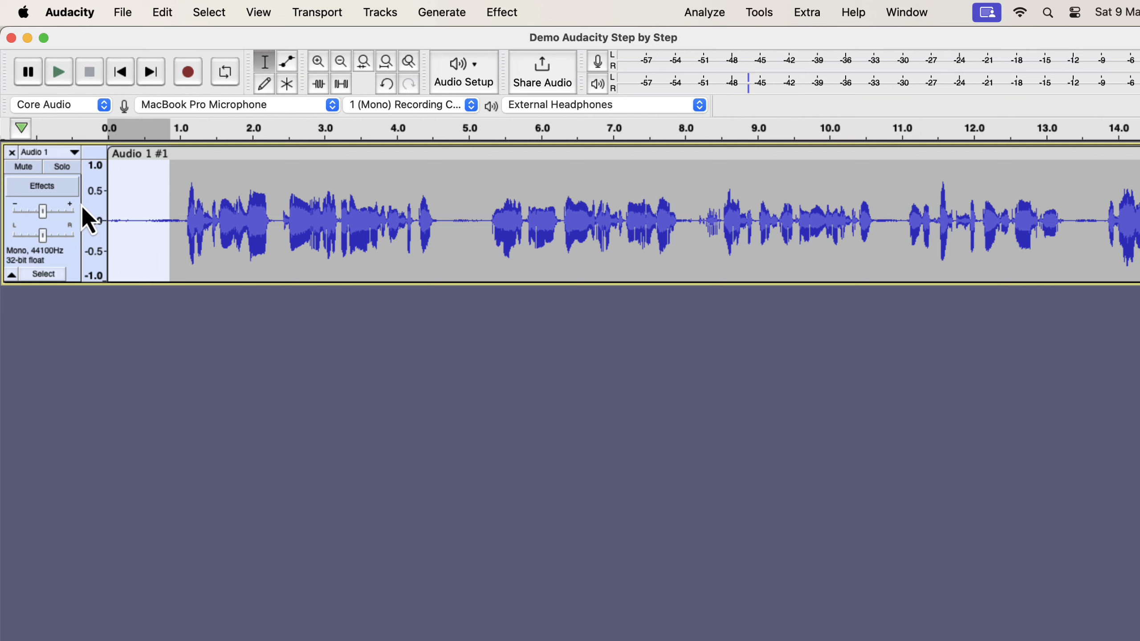
pyautogui.press('space')
pyautogui.click(502, 14)
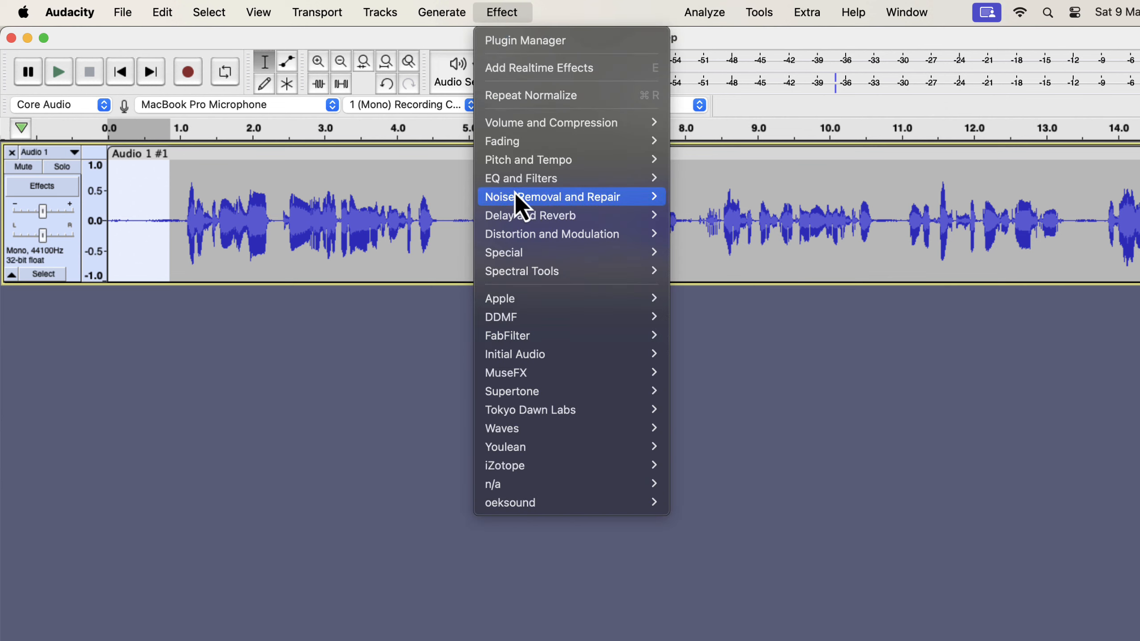
pyautogui.moveTo(566, 200)
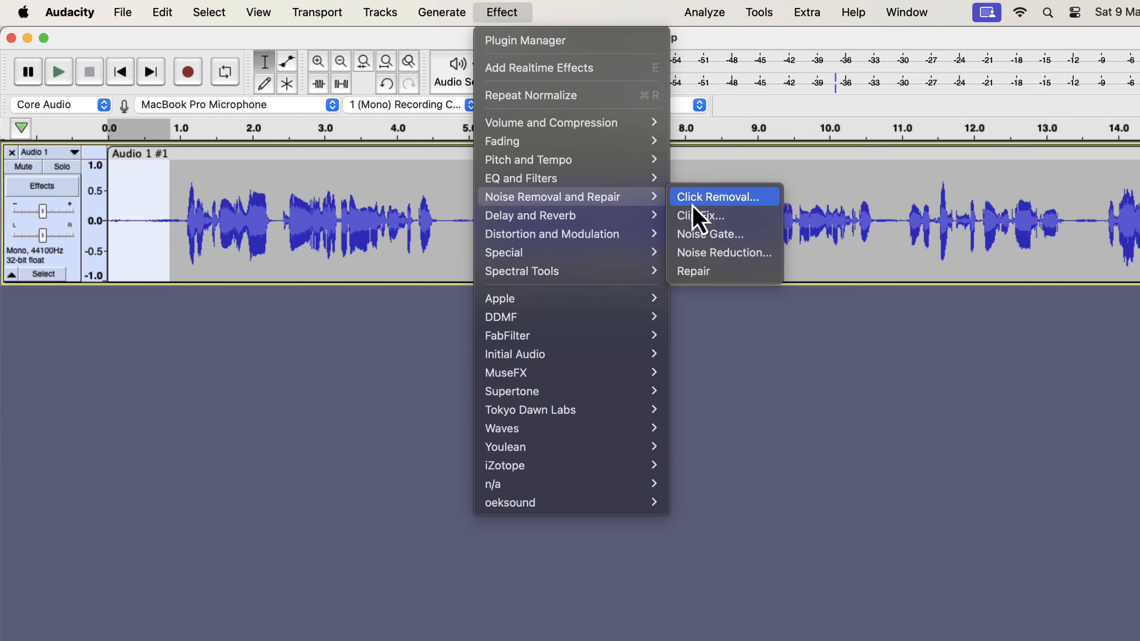
pyautogui.click(768, 259)
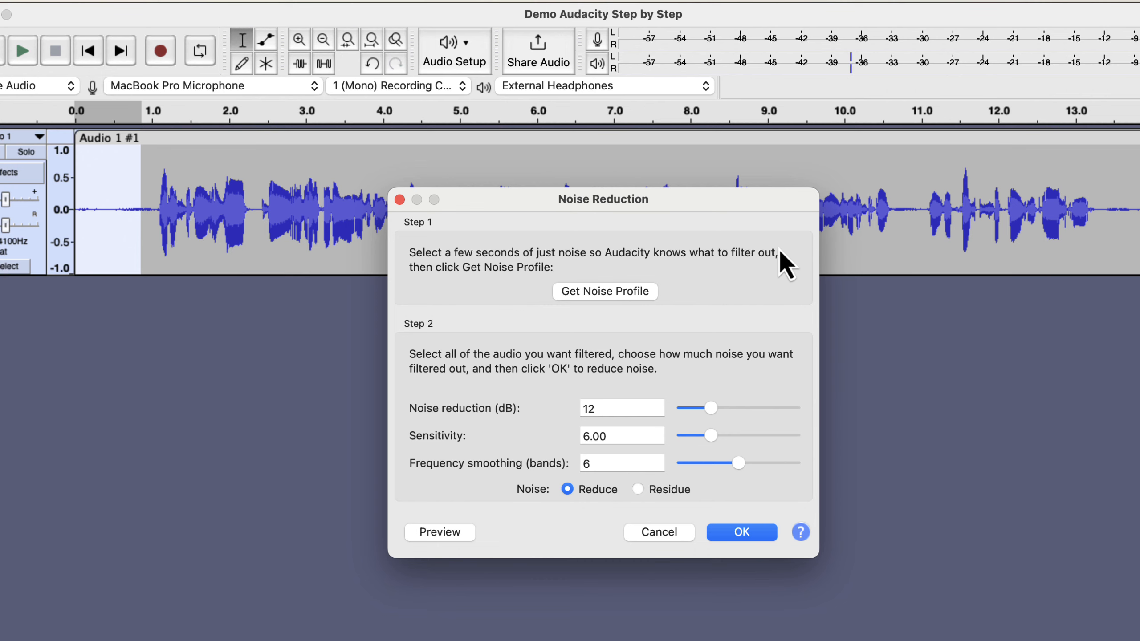
pyautogui.click(593, 294)
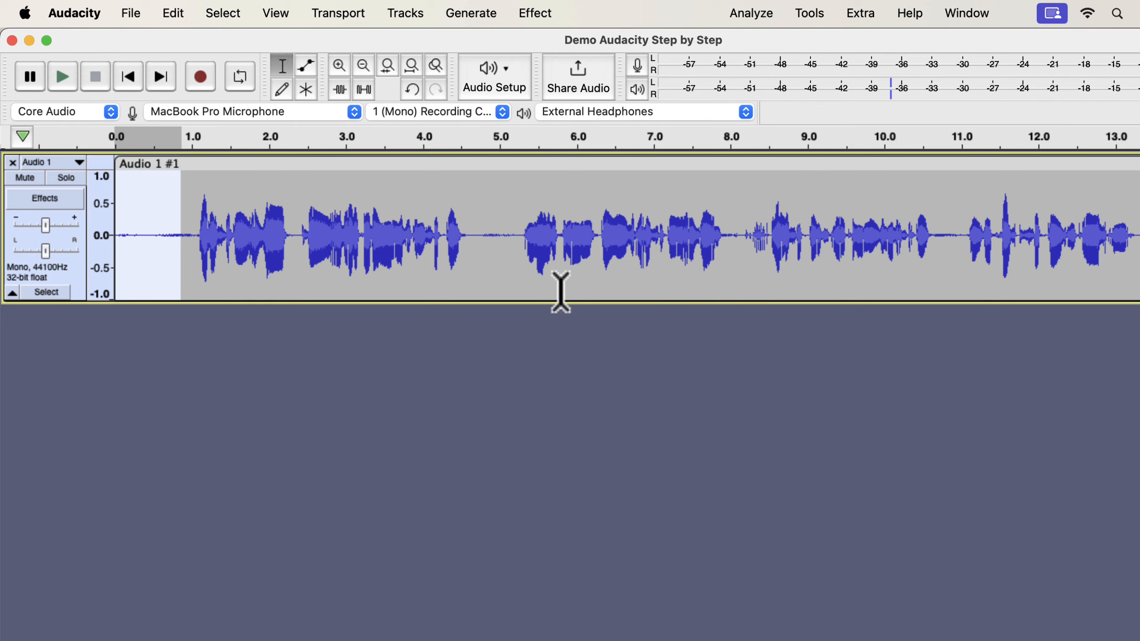
# Select the whole speech track and open the Noise Reduction settings for it.
pyautogui.doubleClick(481, 211)
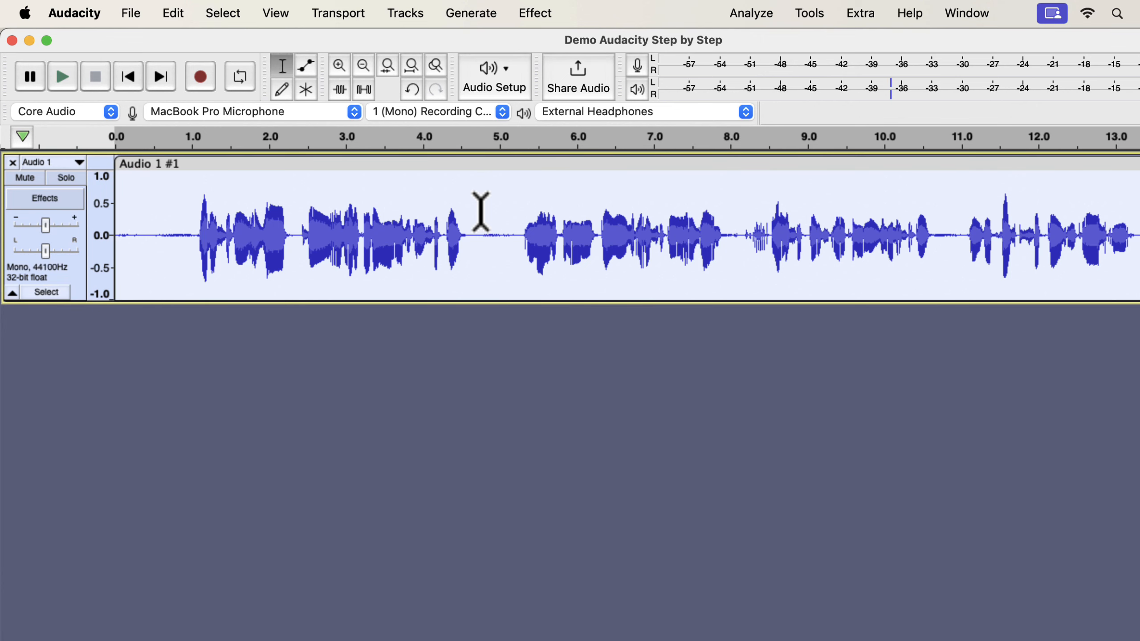
pyautogui.click(480, 212)
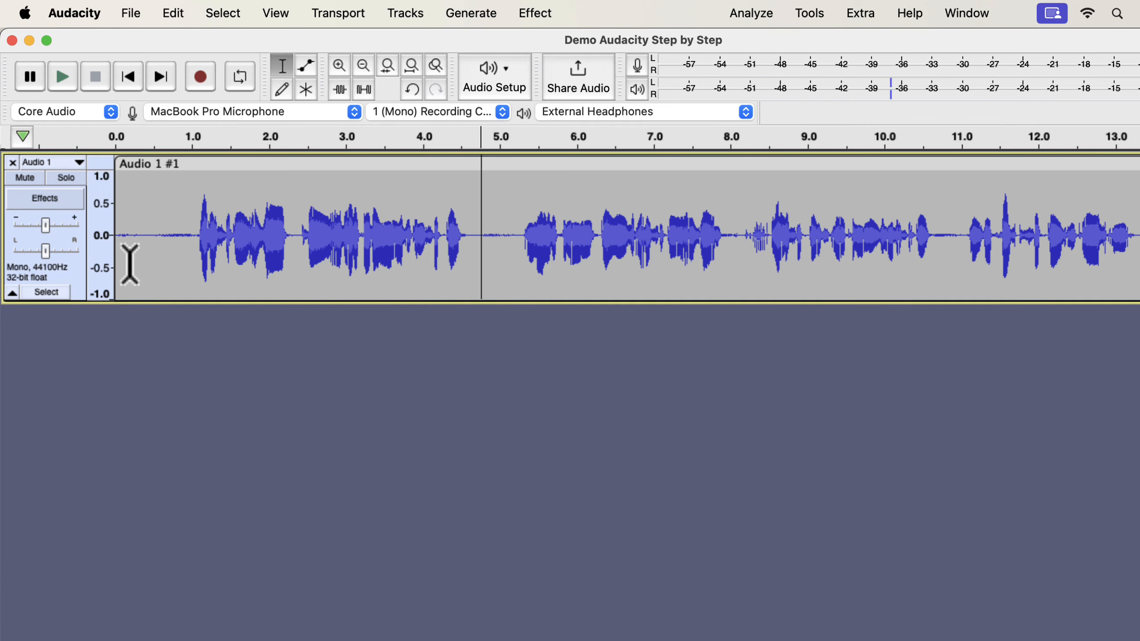
pyautogui.click(59, 295)
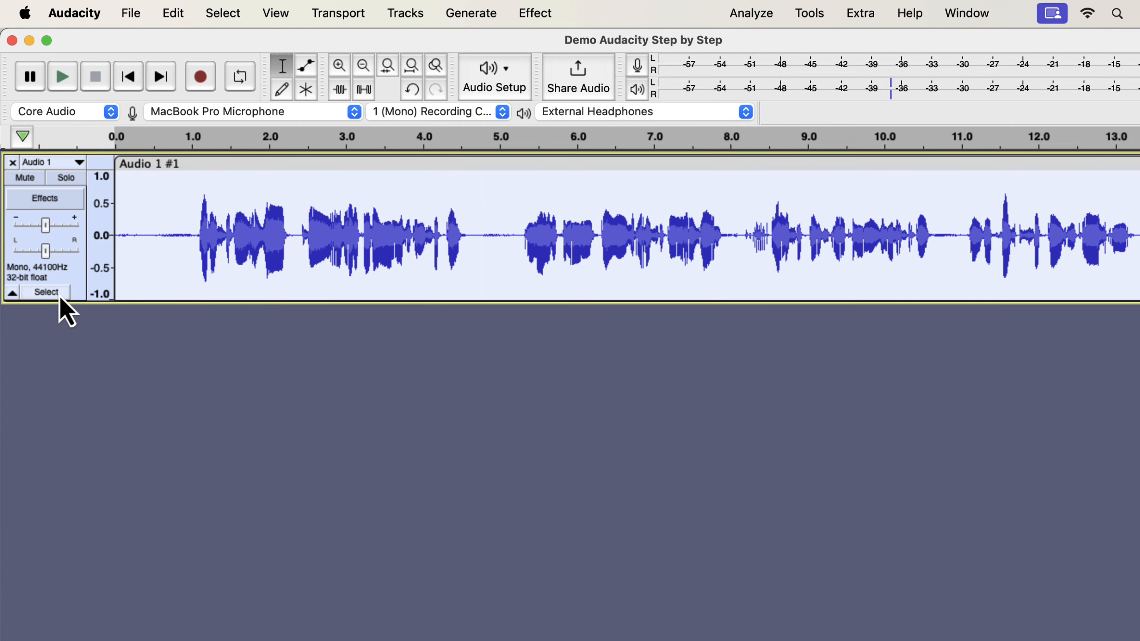
pyautogui.hscroll(10, 349, 267)
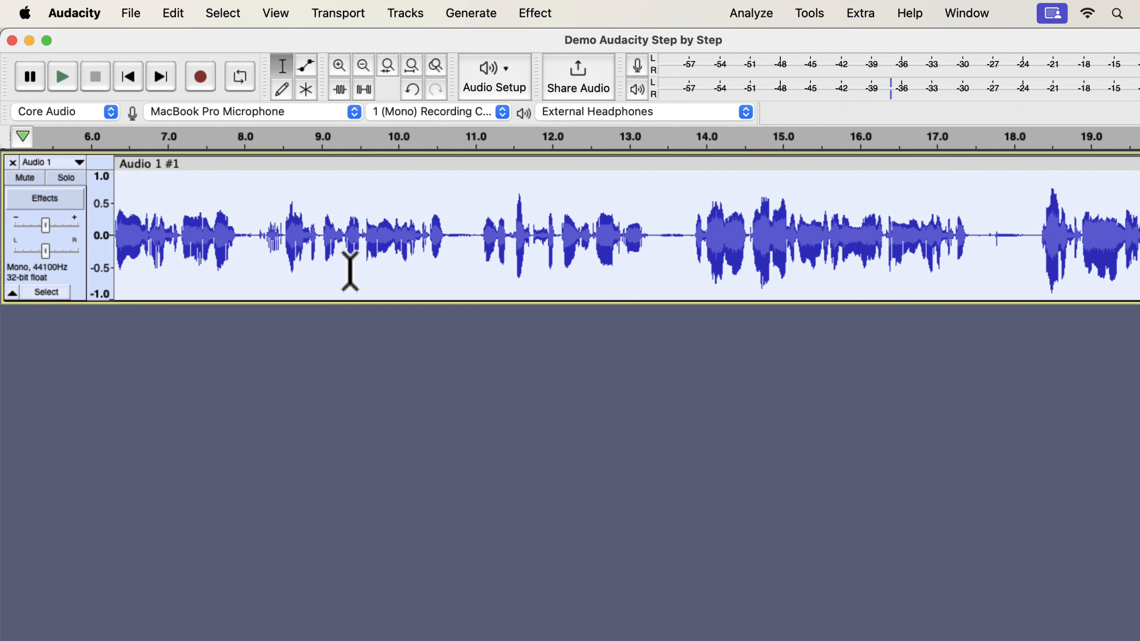
pyautogui.hscroll(-12, 349, 270)
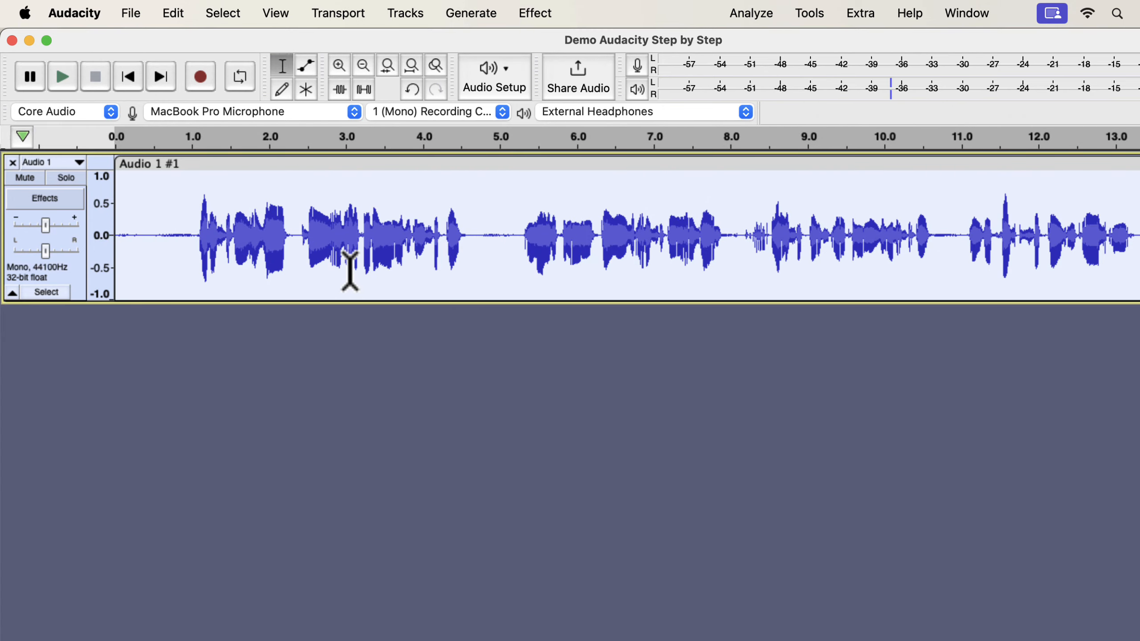
pyautogui.click(554, 18)
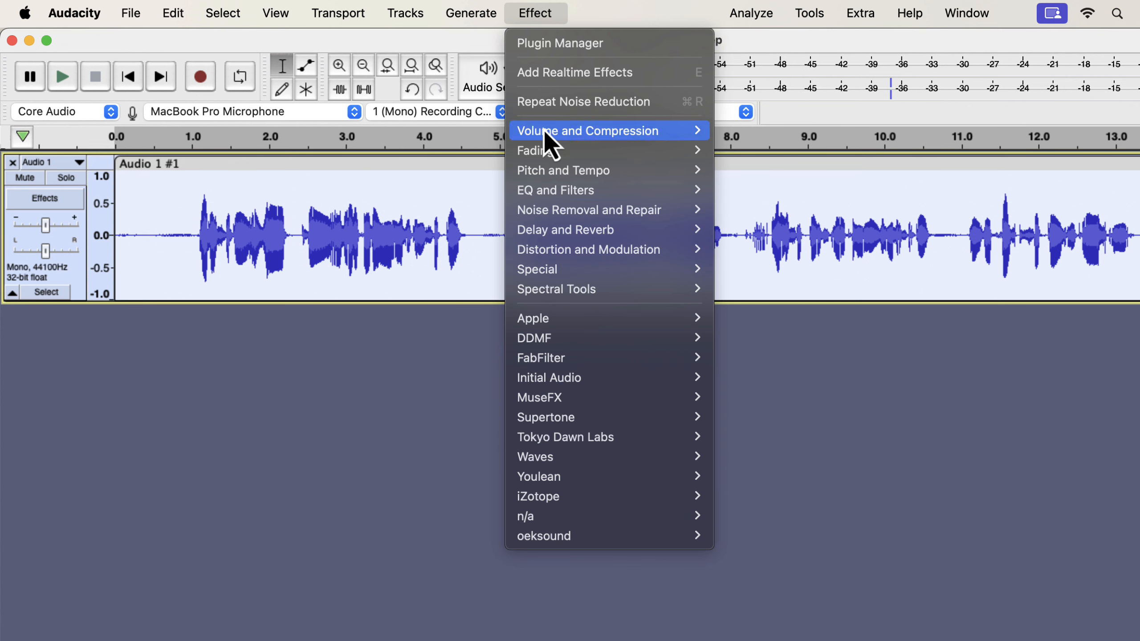
pyautogui.moveTo(538, 216)
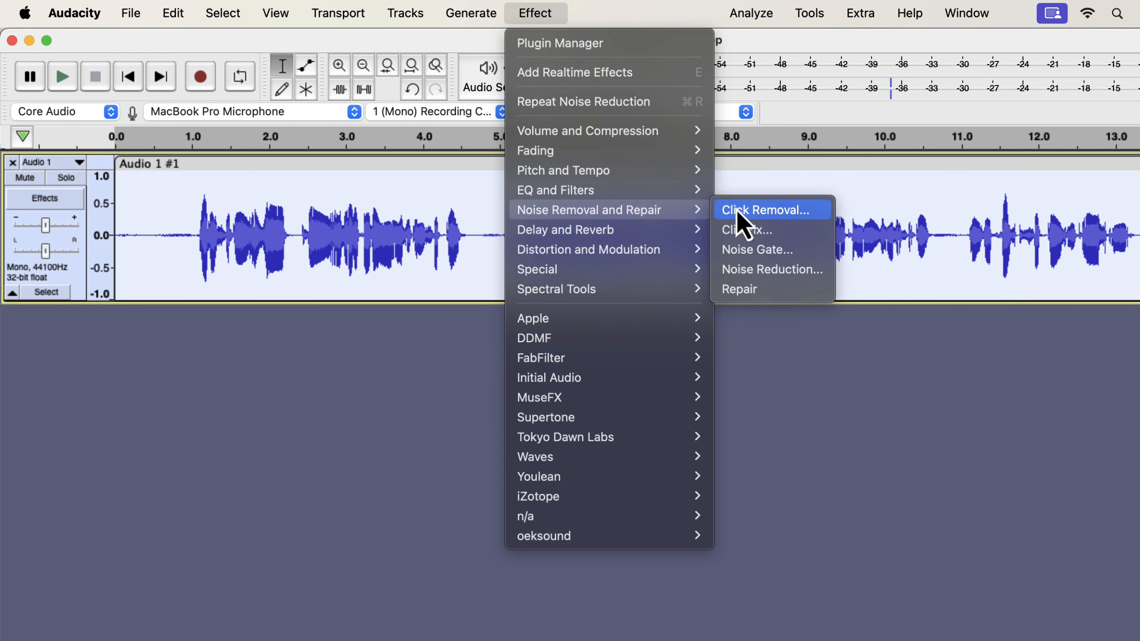
pyautogui.click(741, 269)
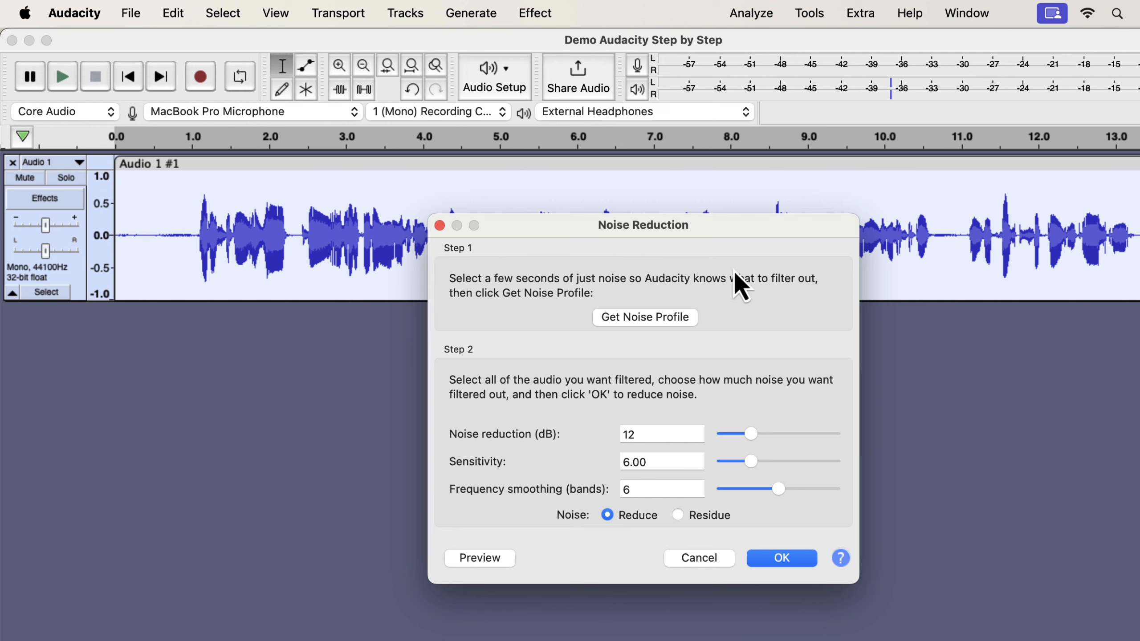
# Try noise reduction amounts of 48 dB and 6 dB, and return the amount to 12 dB.
pyautogui.moveTo(752, 435); pyautogui.dragTo(835, 437)
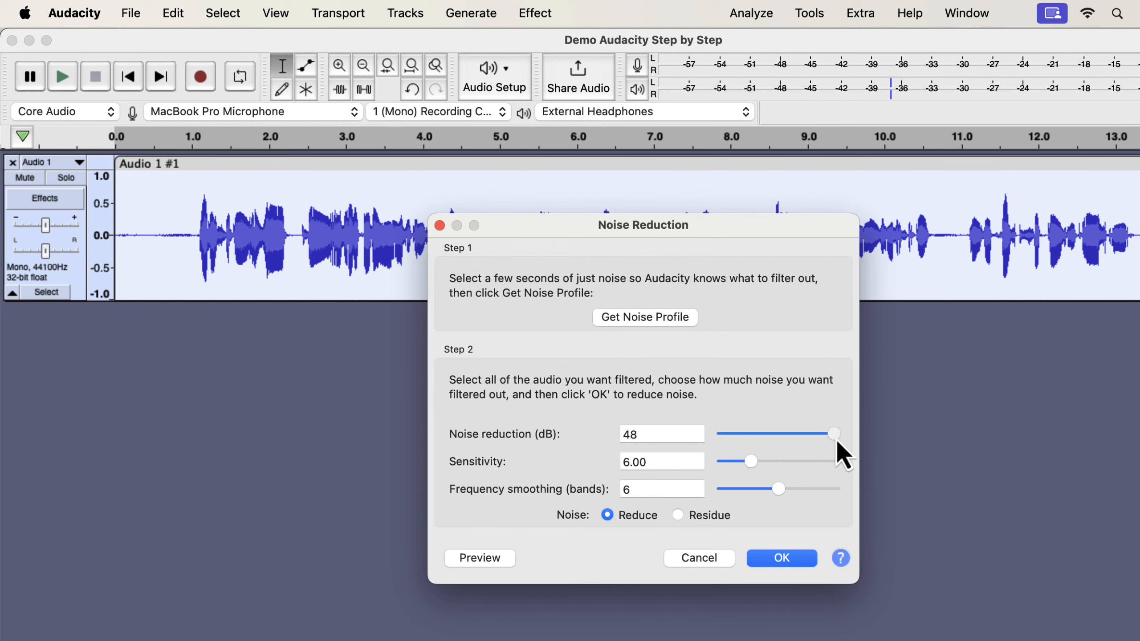
pyautogui.moveTo(835, 438); pyautogui.dragTo(737, 440)
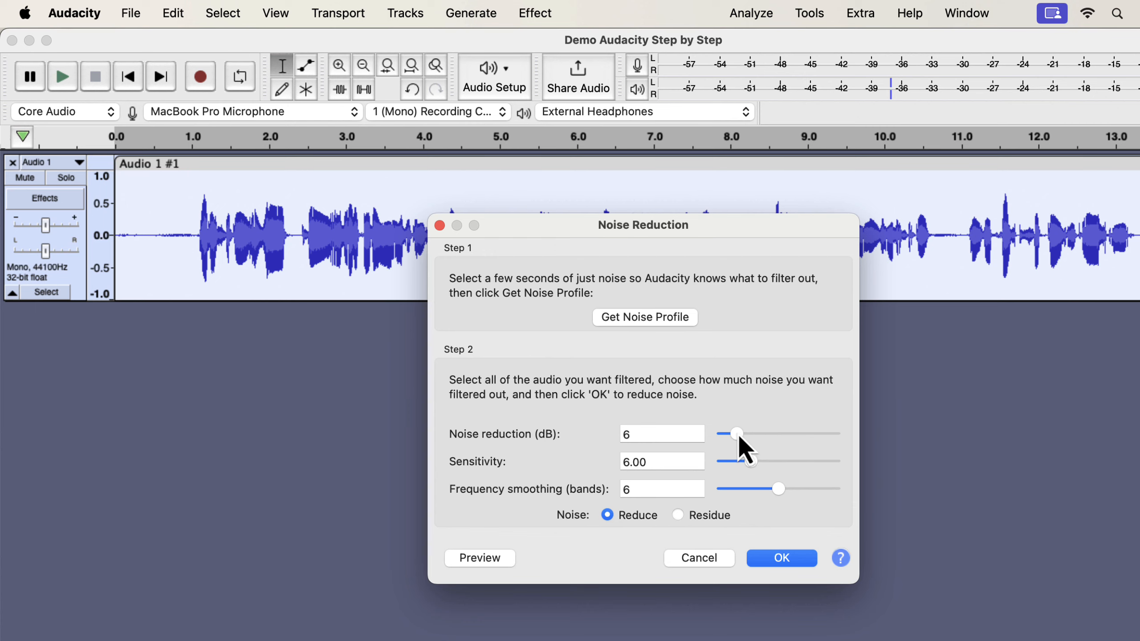
pyautogui.moveTo(738, 433); pyautogui.dragTo(745, 434)
pyautogui.moveTo(748, 435); pyautogui.dragTo(757, 435)
# Try the sensitivity at 0.01 and 24.00, and return it to 6.00.
pyautogui.moveTo(754, 467); pyautogui.dragTo(711, 467)
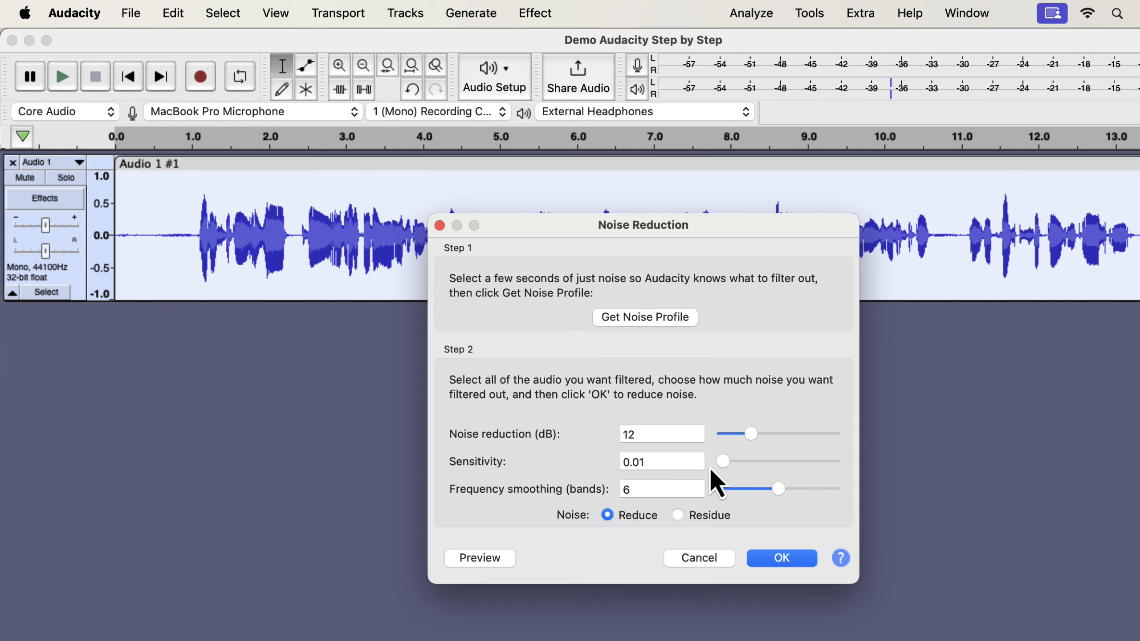
pyautogui.moveTo(722, 464); pyautogui.dragTo(838, 467)
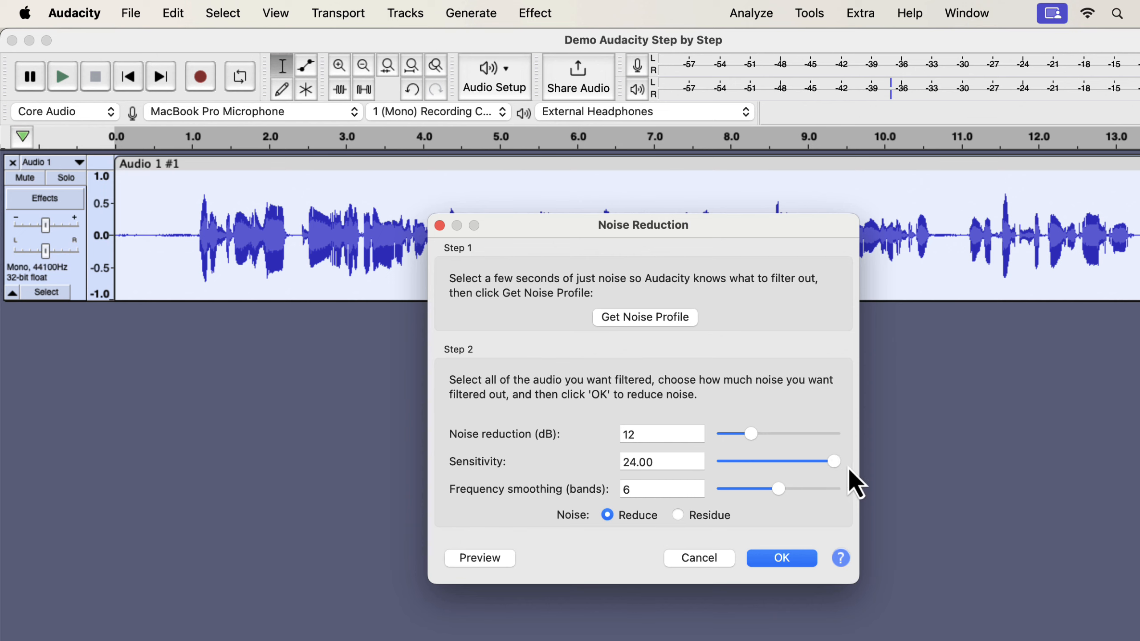
pyautogui.moveTo(834, 462); pyautogui.dragTo(755, 461)
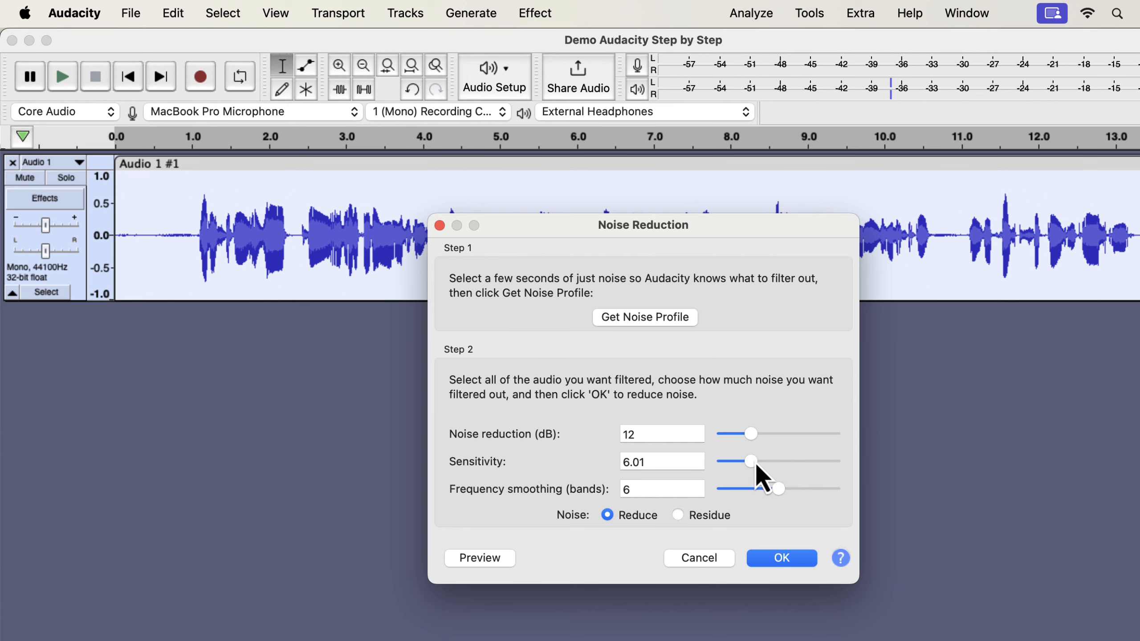
pyautogui.doubleClick(683, 462)
pyautogui.write('6')
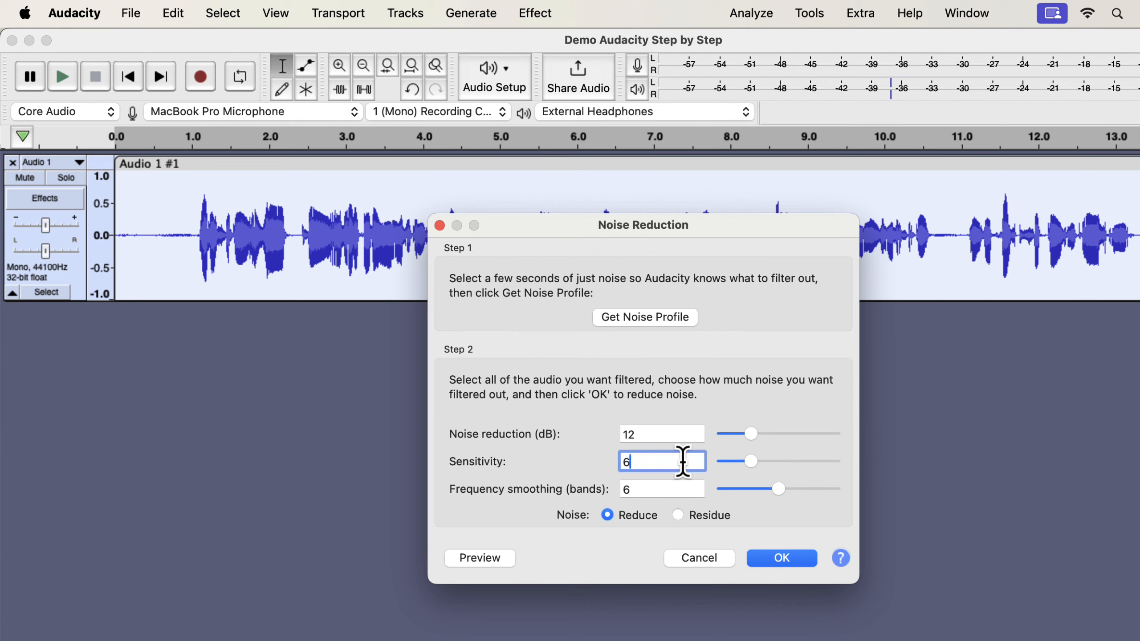
pyautogui.press('Tab')
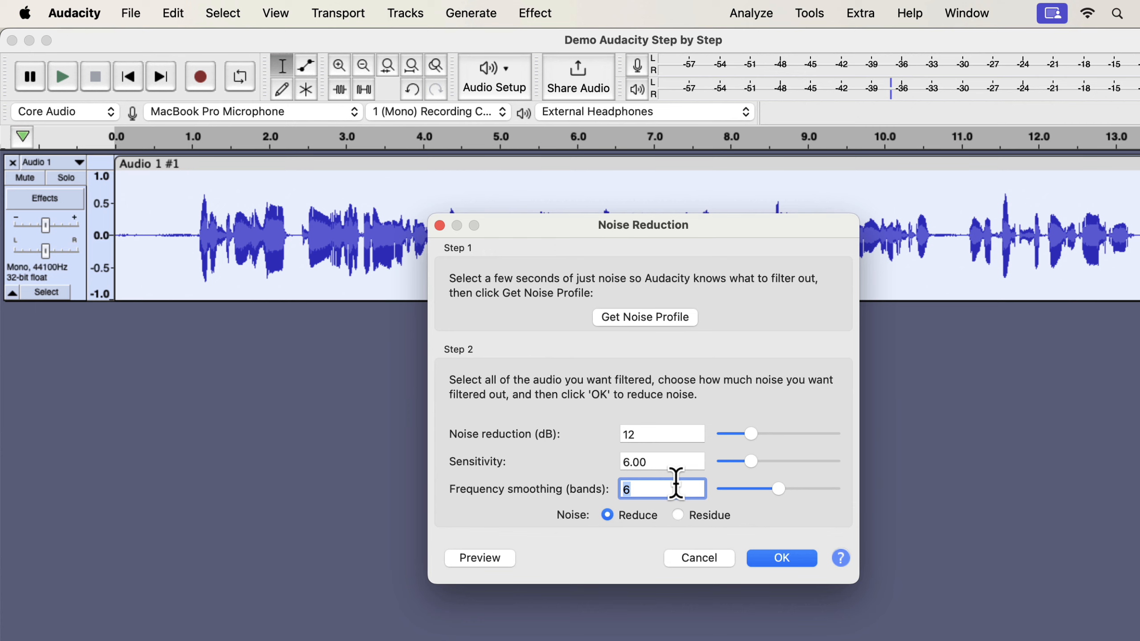
# Try frequency smoothing at 0 bands, restore it to 6 and apply the noise reduction to the whole track.
pyautogui.moveTo(778, 492); pyautogui.dragTo(721, 492)
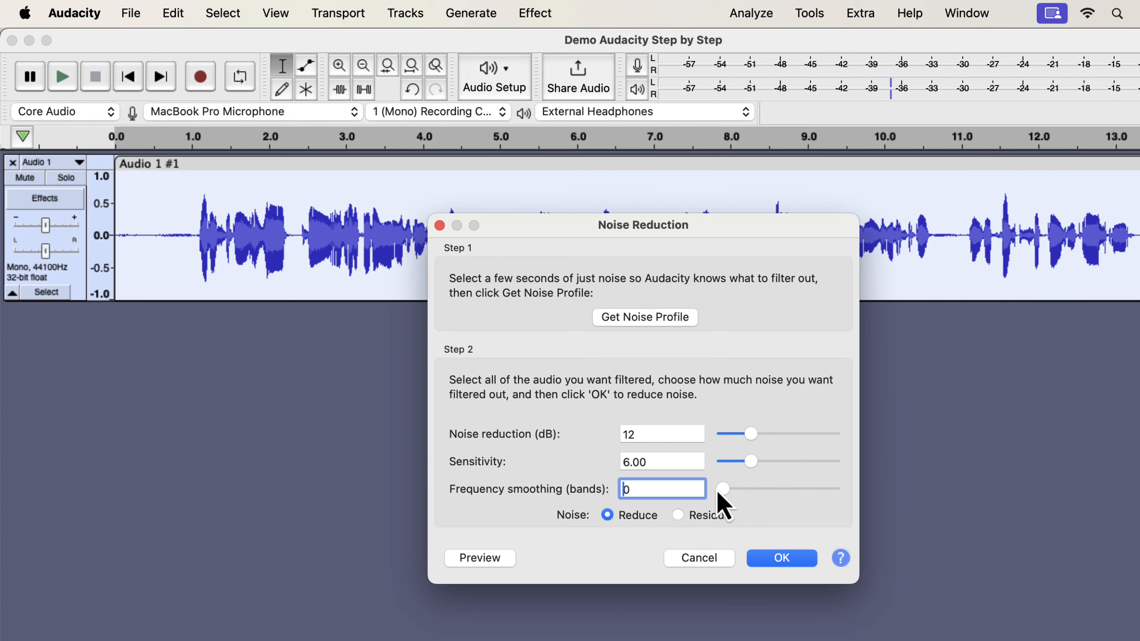
pyautogui.moveTo(719, 492); pyautogui.dragTo(782, 493)
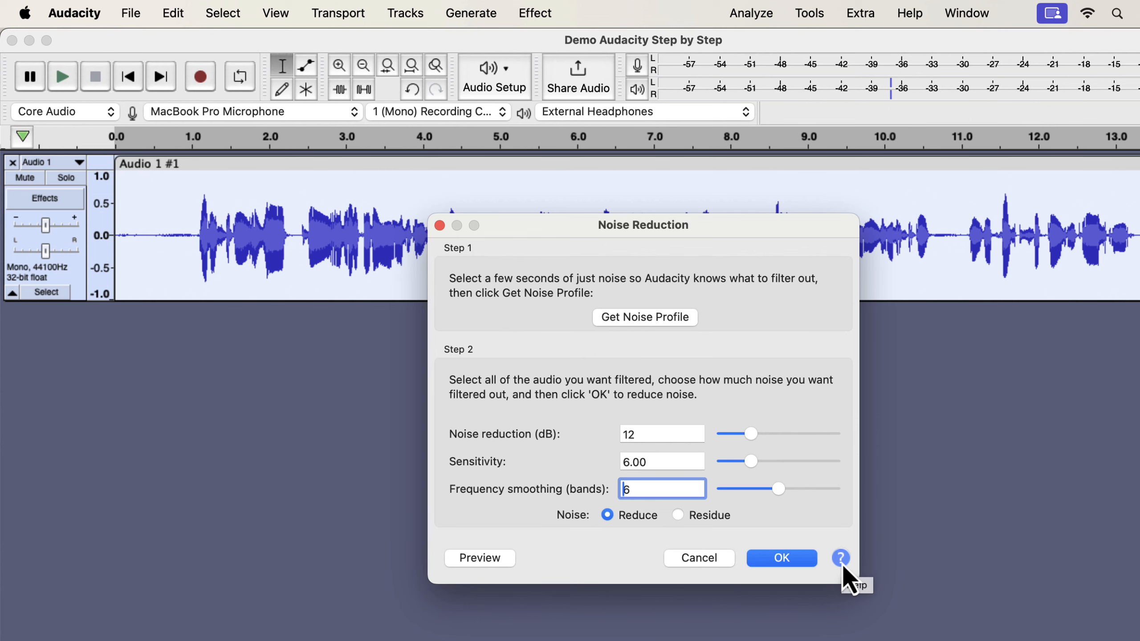
pyautogui.click(761, 557)
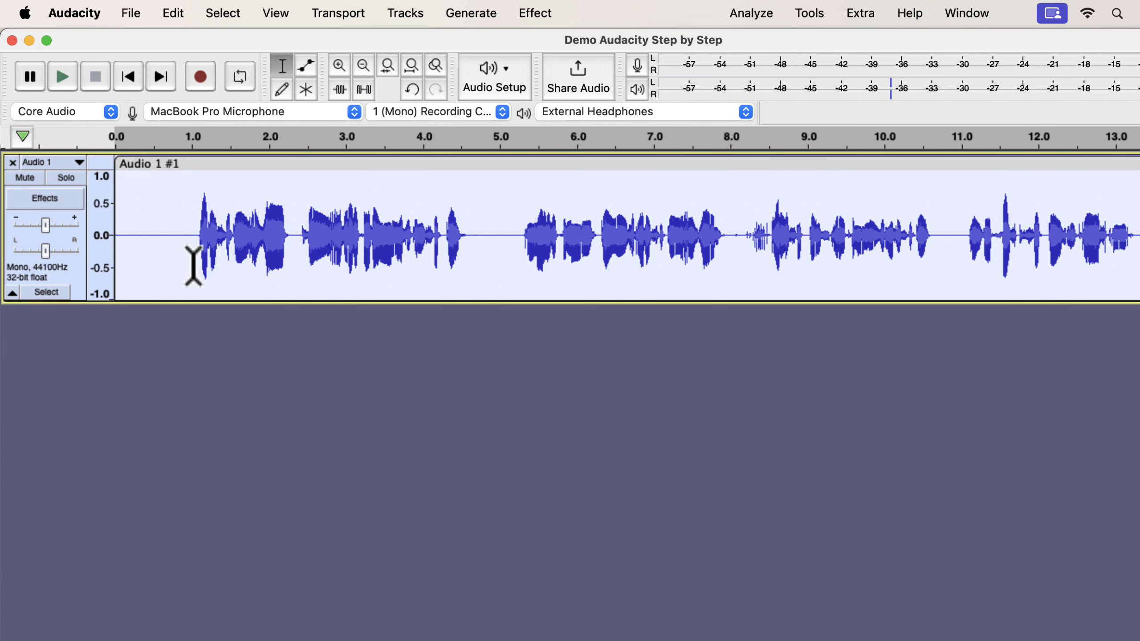
# Play the opening up to about 0.9 seconds to check the reduced noise, and close the Noise Gate settings without applying.
pyautogui.moveTo(188, 237); pyautogui.dragTo(112, 234)
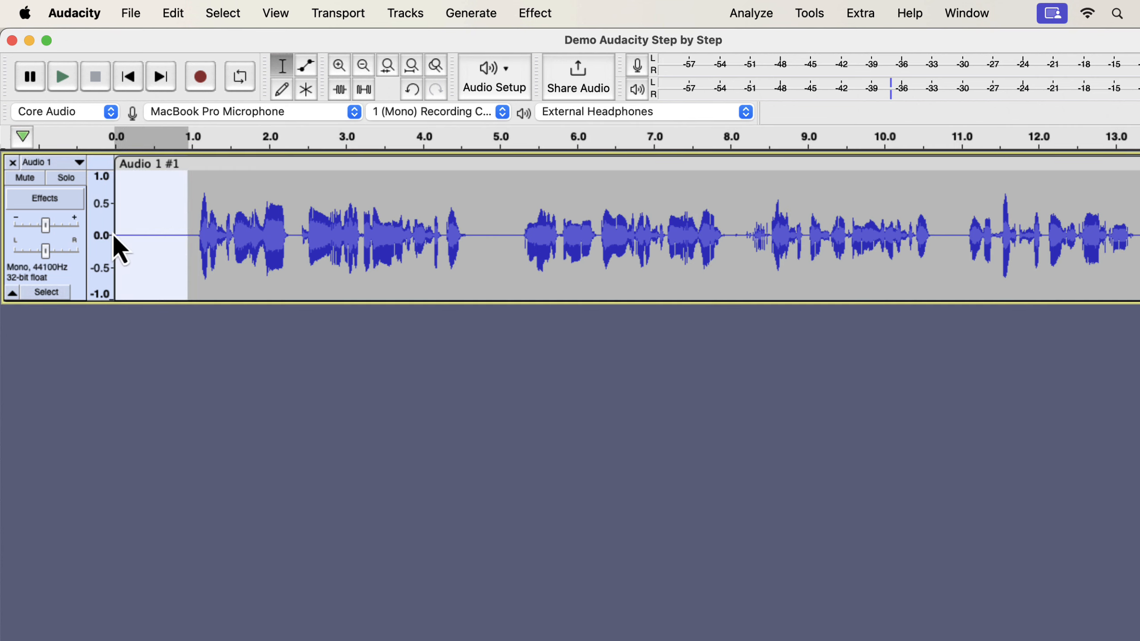
pyautogui.press('space')
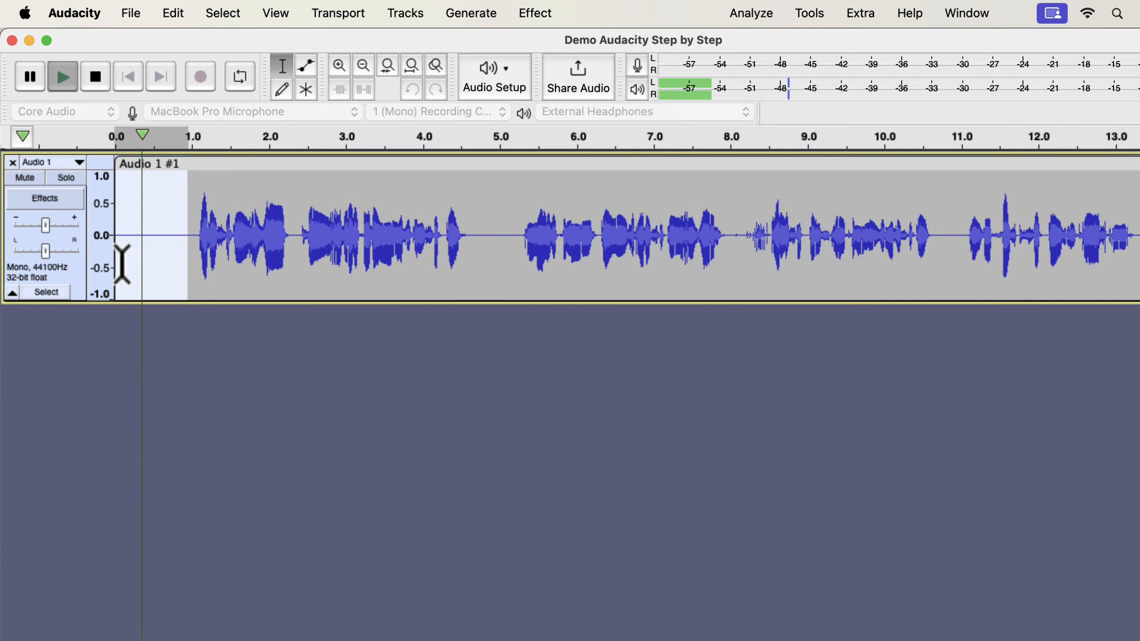
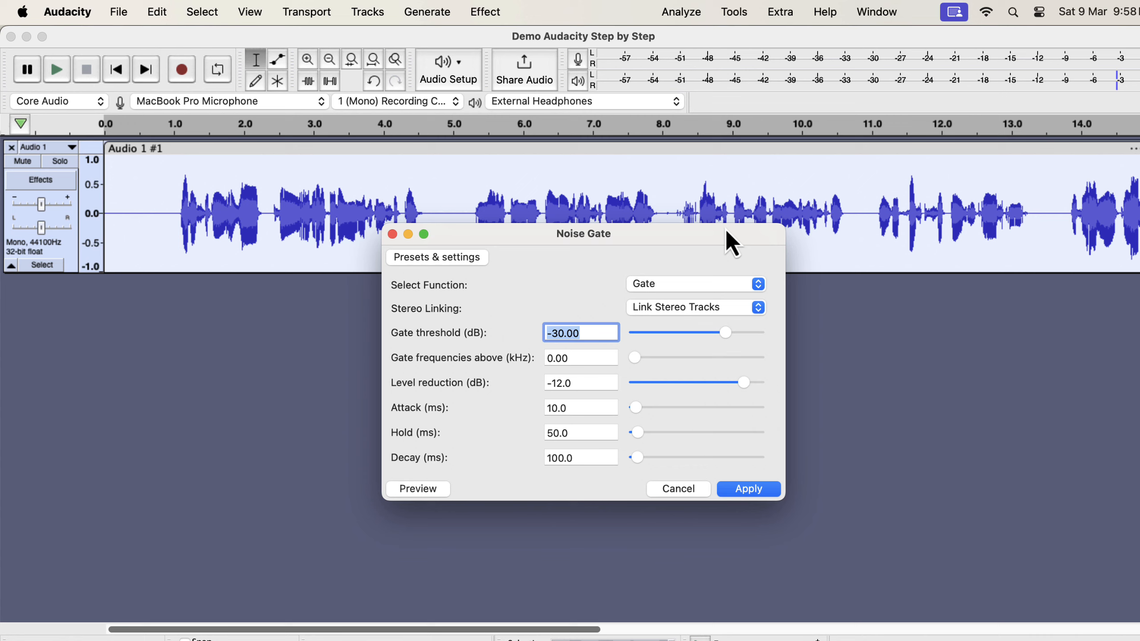
pyautogui.click(392, 234)
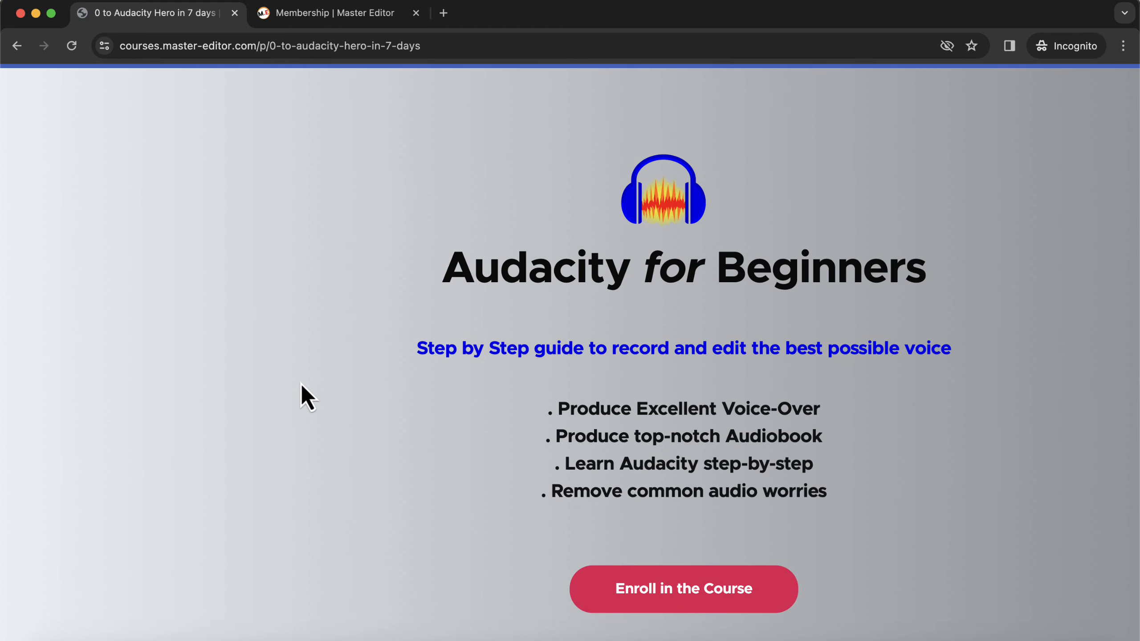
pyautogui.scroll(-10, 301, 383)
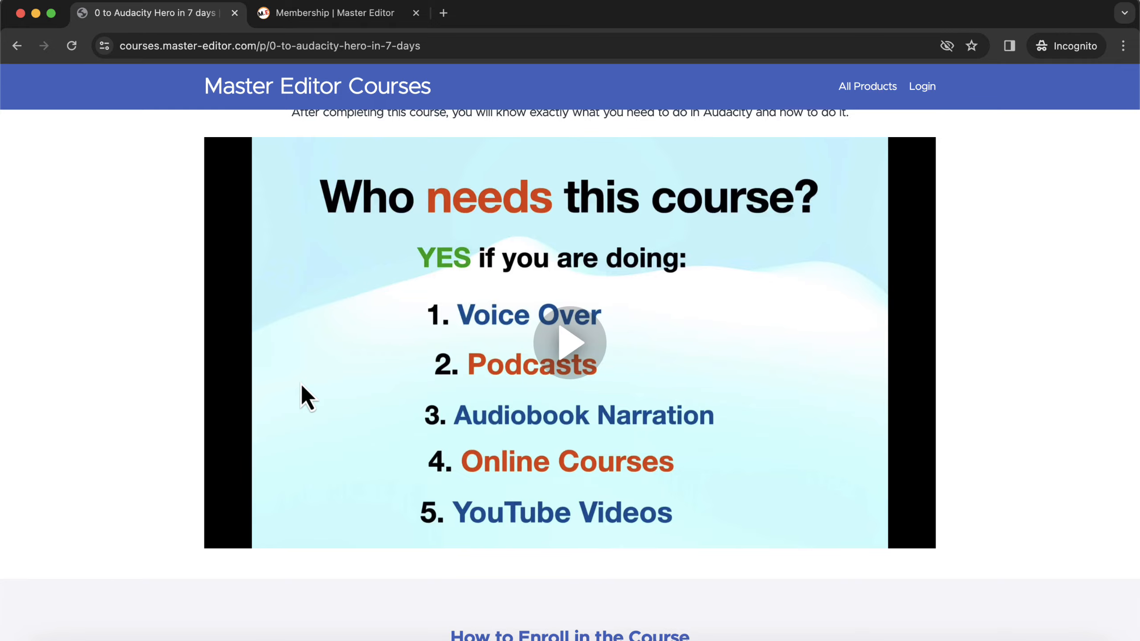
pyautogui.scroll(-6, 301, 384)
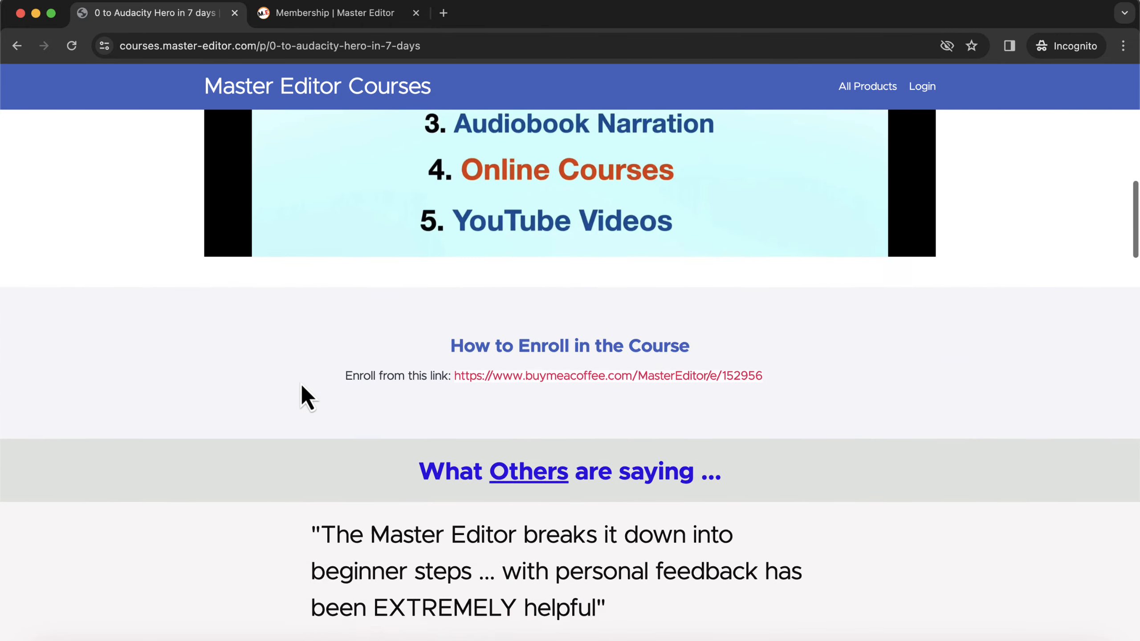
pyautogui.scroll(-10, 301, 385)
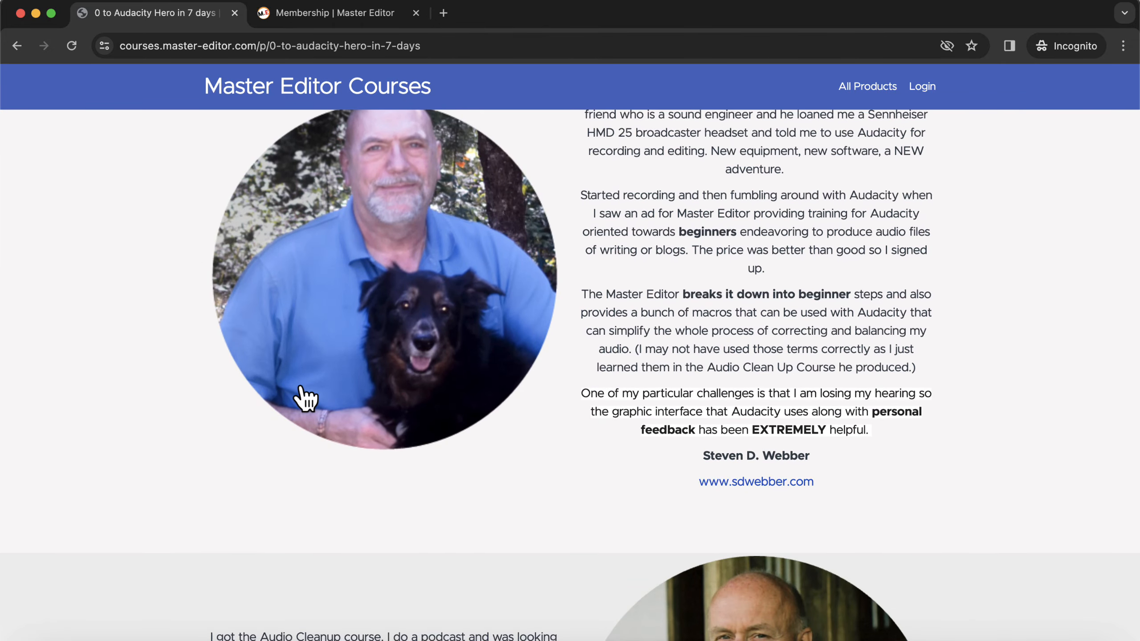
pyautogui.scroll(-12, 301, 386)
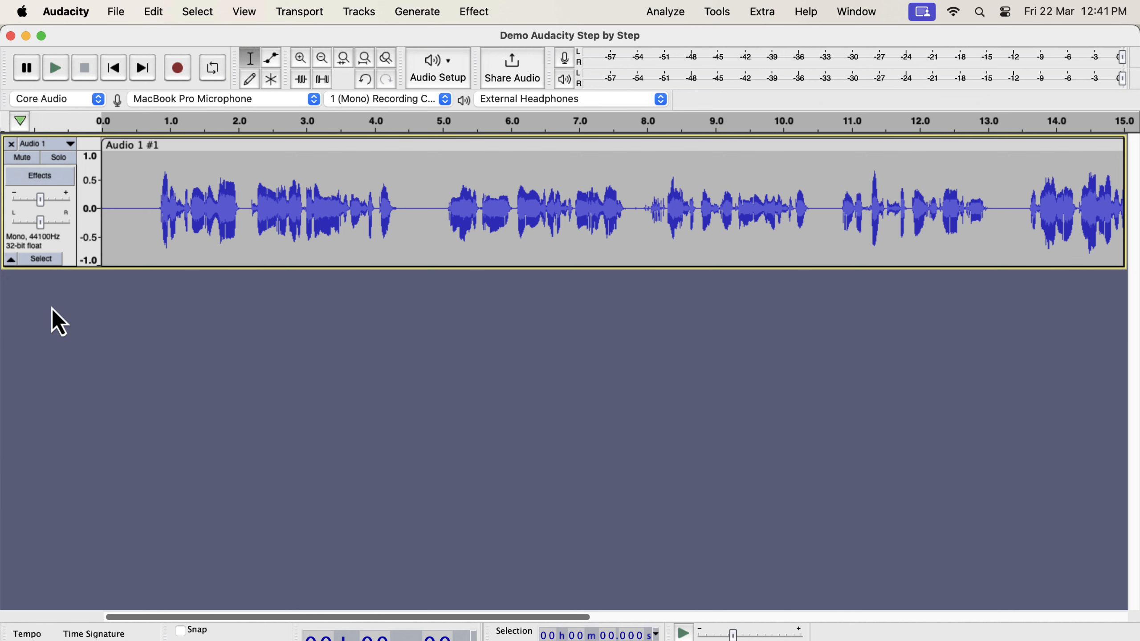
# Select the whole voice clip, open the Filter Curve EQ and flatten its curve.
pyautogui.doubleClick(193, 220)
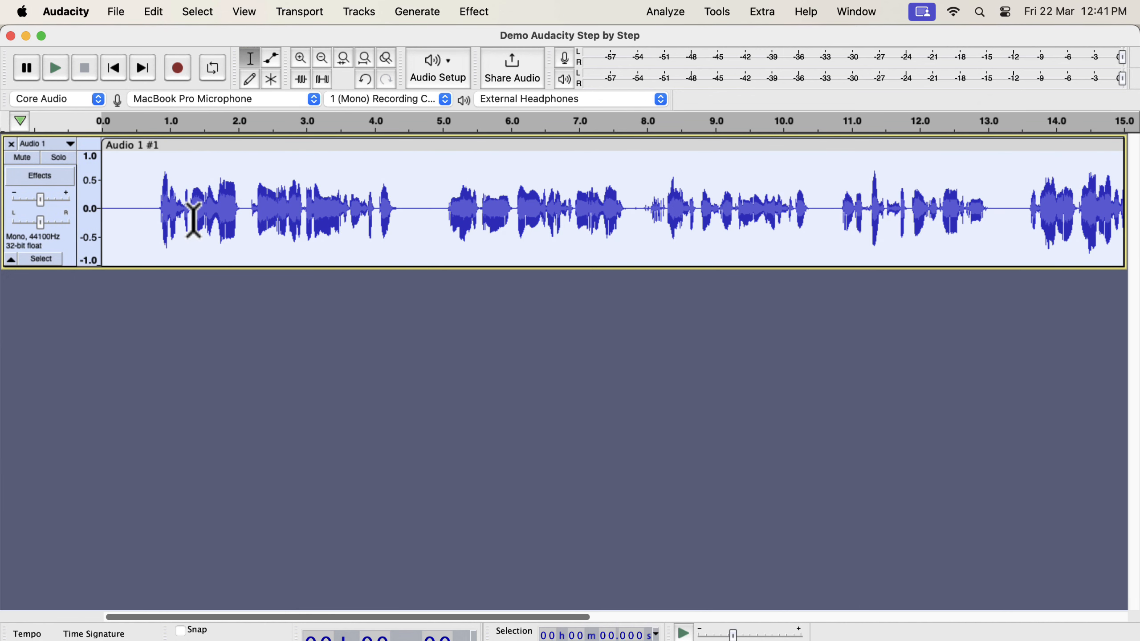
pyautogui.click(474, 13)
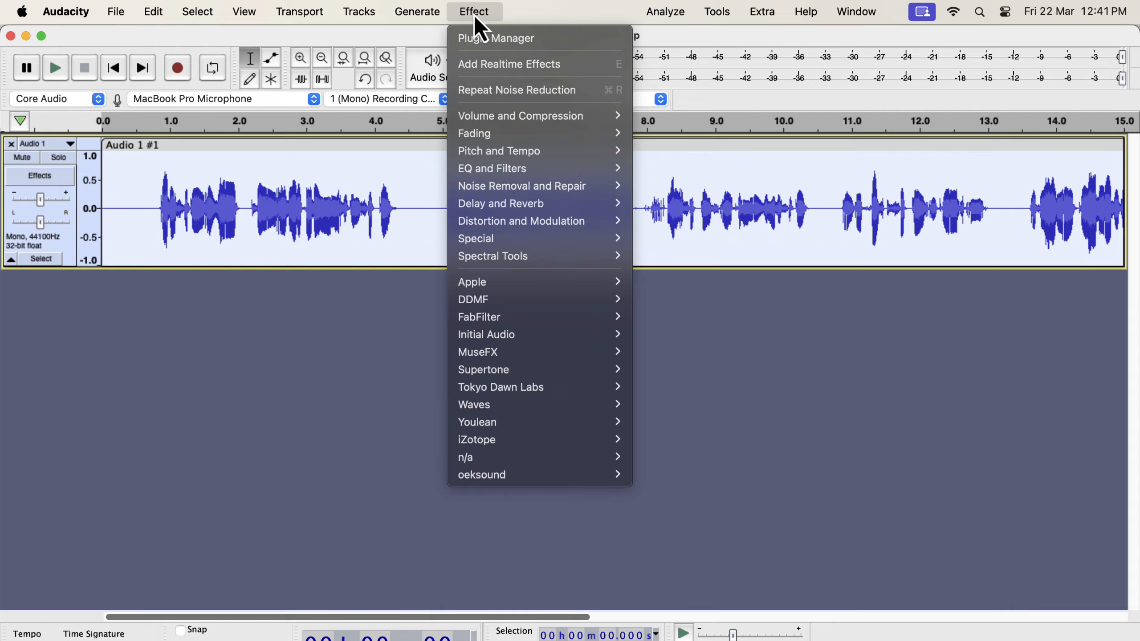
pyautogui.moveTo(496, 170)
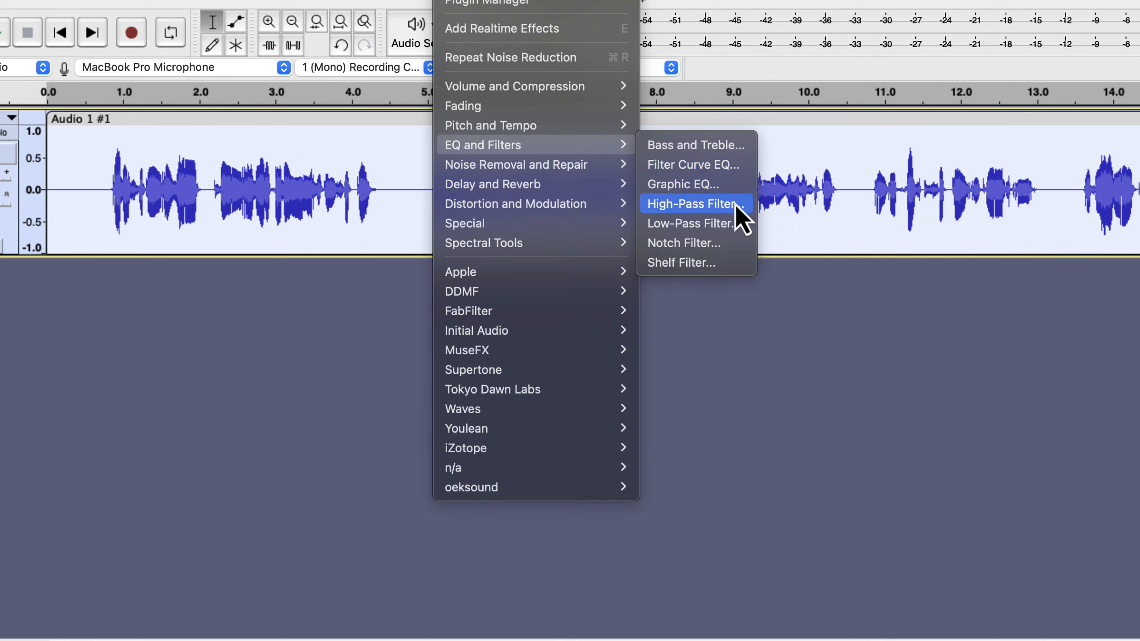
pyautogui.click(739, 166)
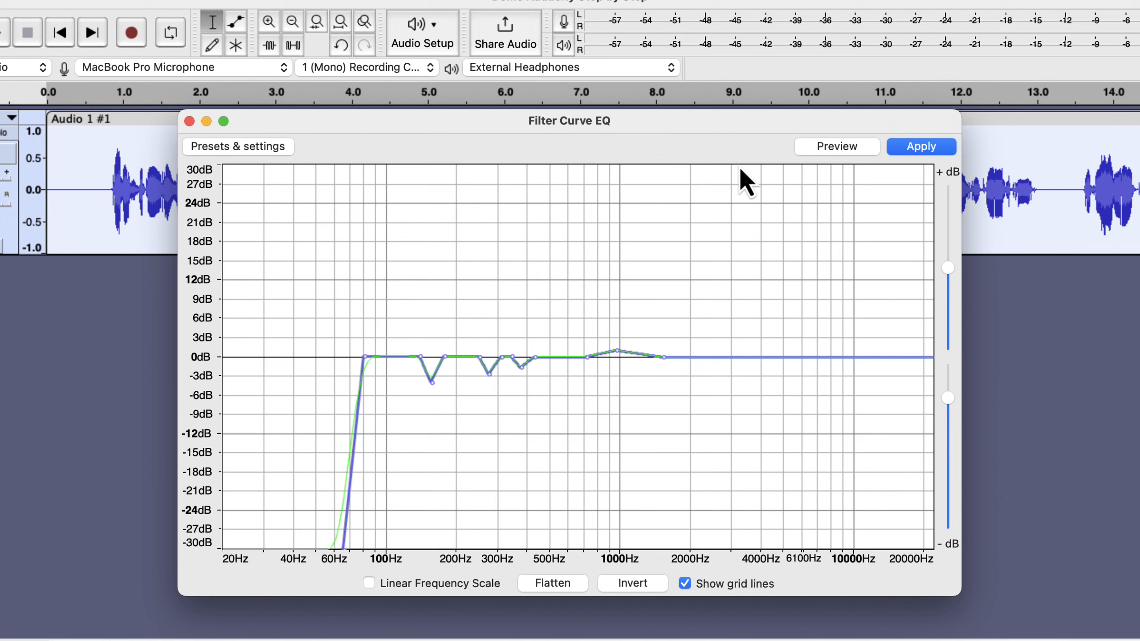
pyautogui.click(549, 585)
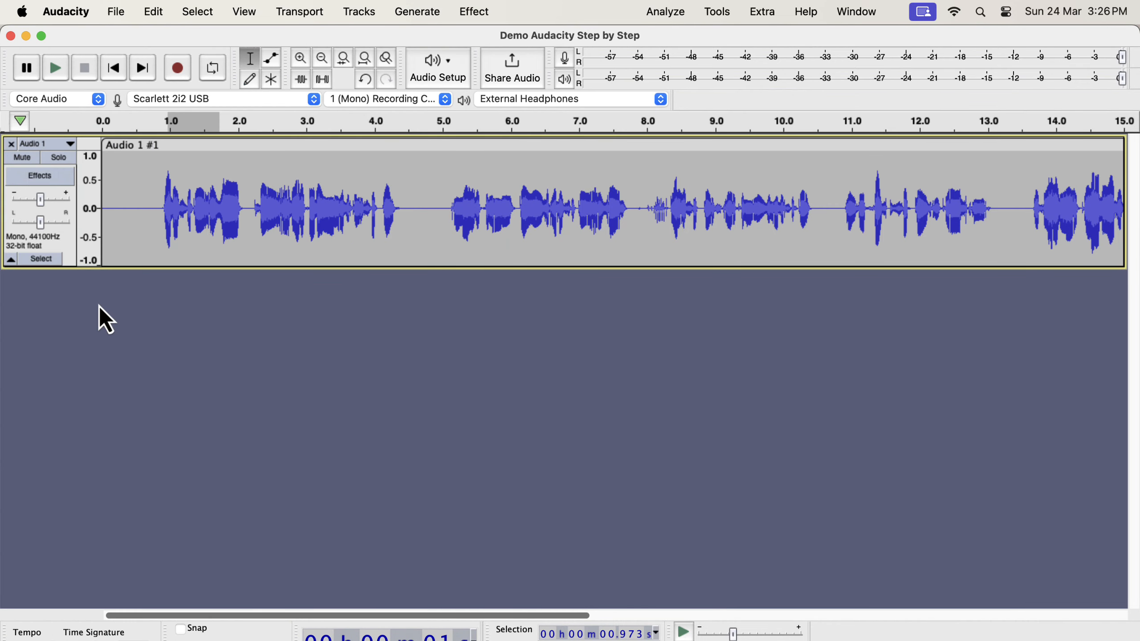
# Plot the spectrum of the opening phrase from about 0.9 to 2.0 seconds, and close the frequency analysis.
pyautogui.click(164, 201)
pyautogui.moveTo(163, 201); pyautogui.dragTo(235, 209)
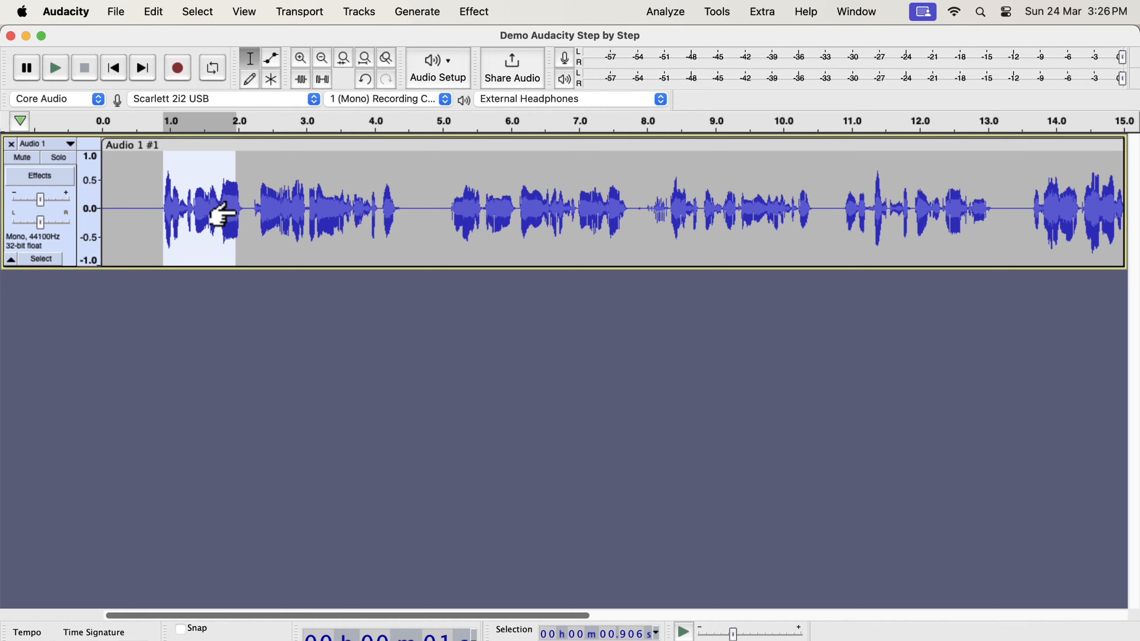
pyautogui.click(662, 19)
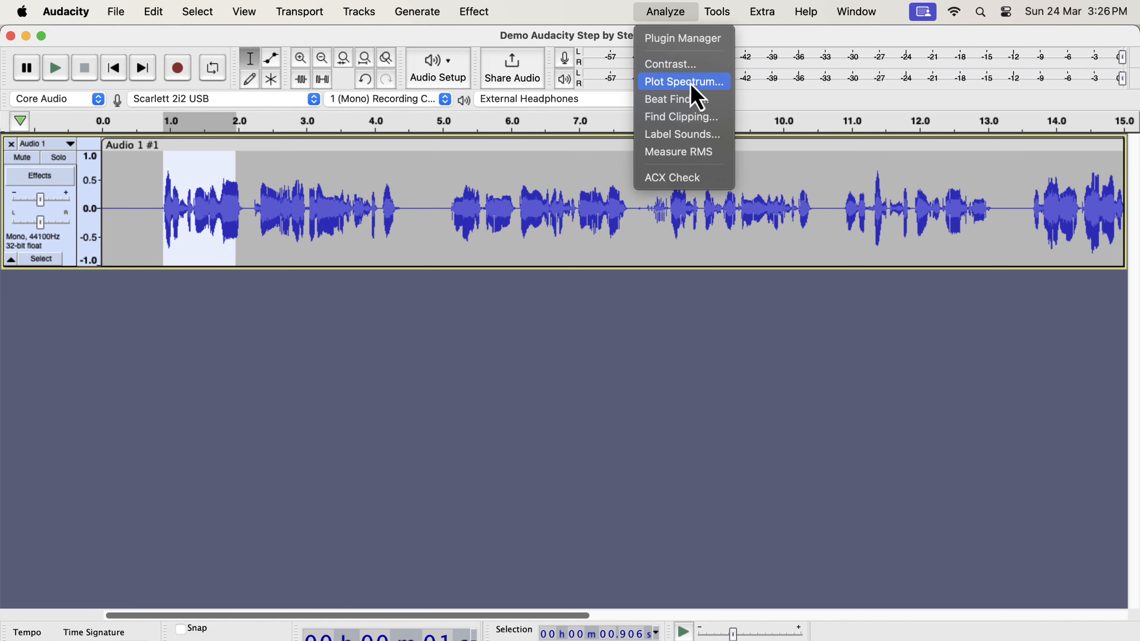
pyautogui.click(718, 86)
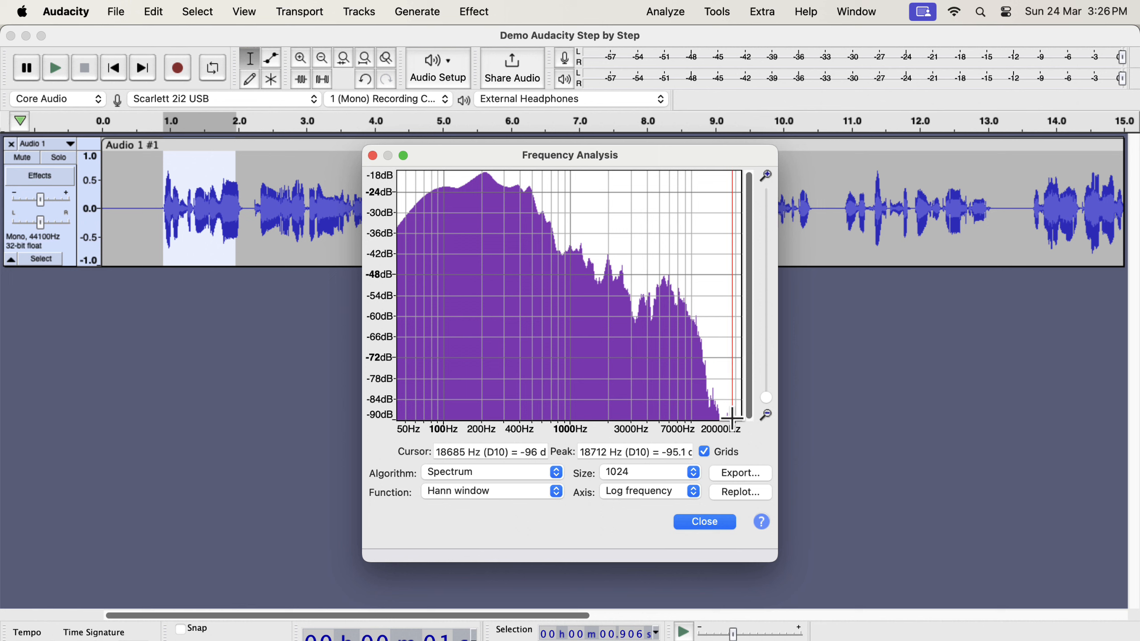
pyautogui.click(372, 156)
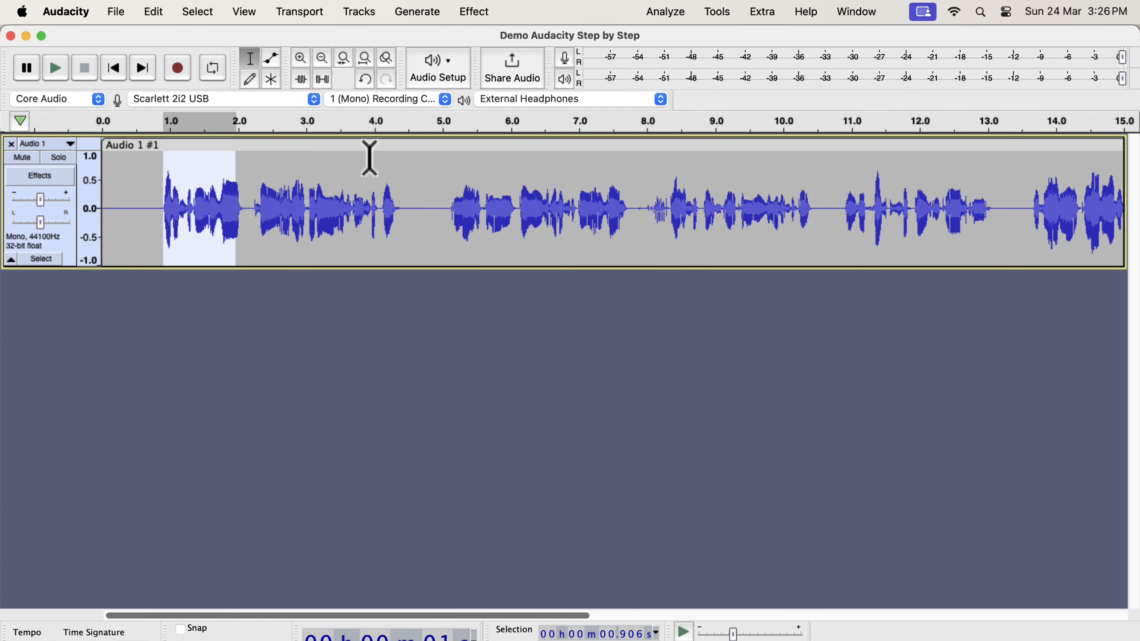
# Plot the spectrum of the short stretch from about 1.7 to 2.0 seconds.
pyautogui.click(221, 189)
pyautogui.moveTo(220, 188); pyautogui.dragTo(237, 200)
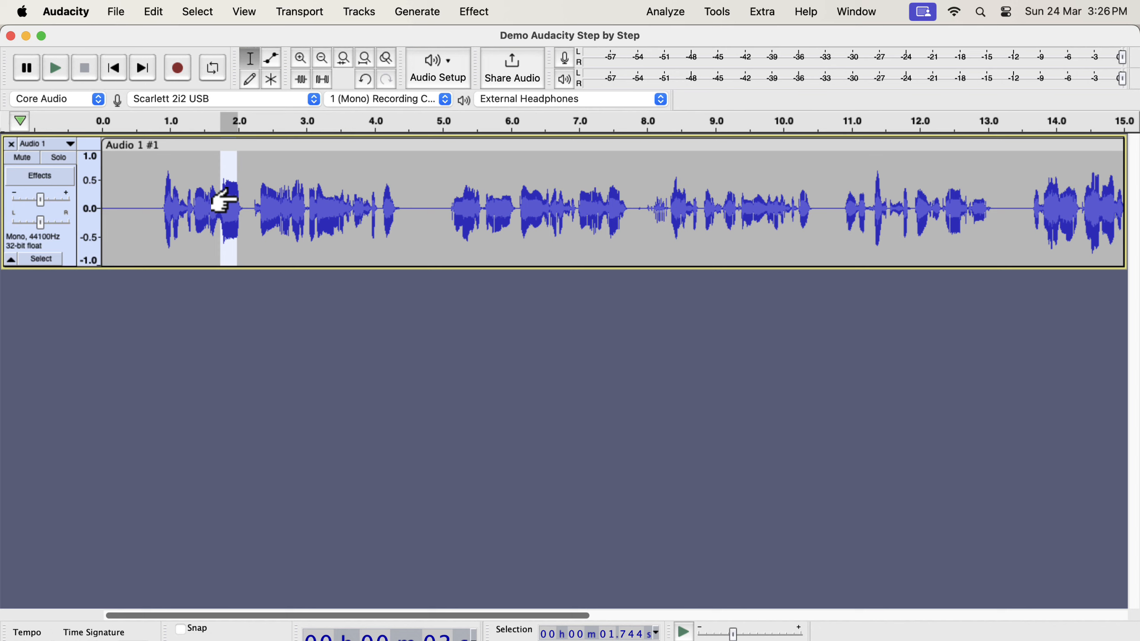
pyautogui.click(668, 14)
pyautogui.click(674, 81)
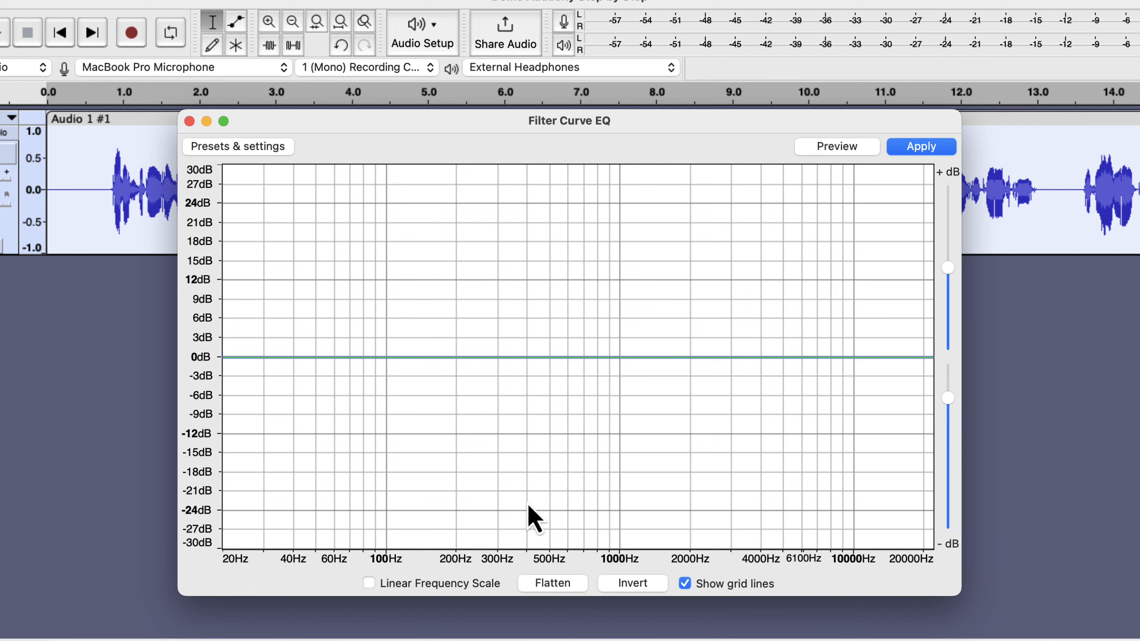
# Try lowering the EQ curve to about -6 dB with a point near 300 Hz, and flatten it again.
pyautogui.moveTo(492, 358); pyautogui.dragTo(491, 392)
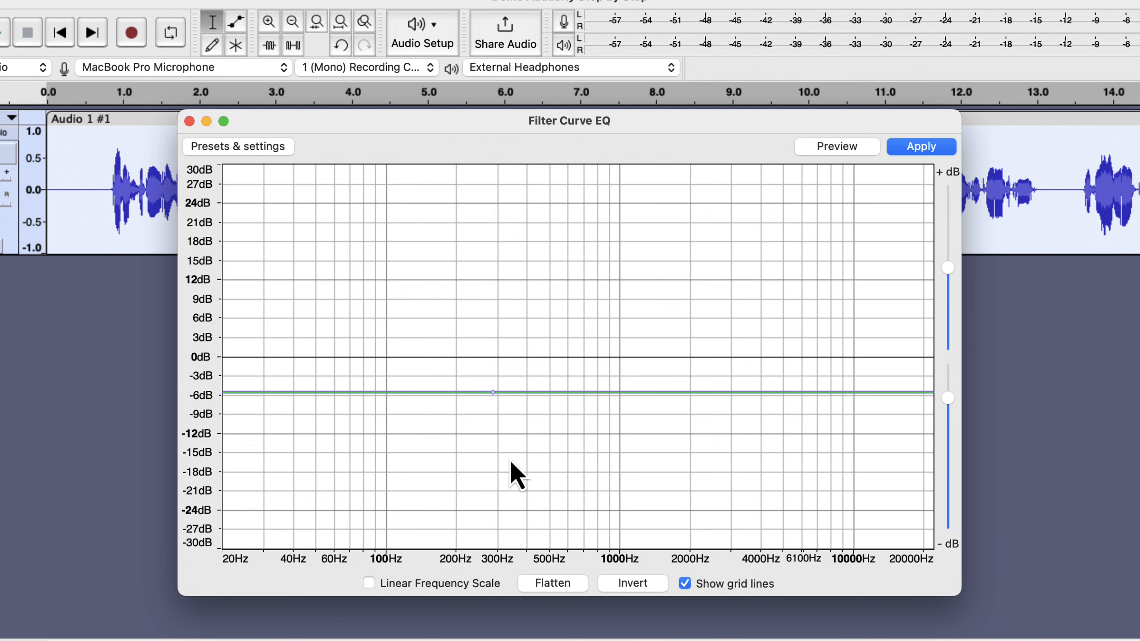
pyautogui.click(547, 586)
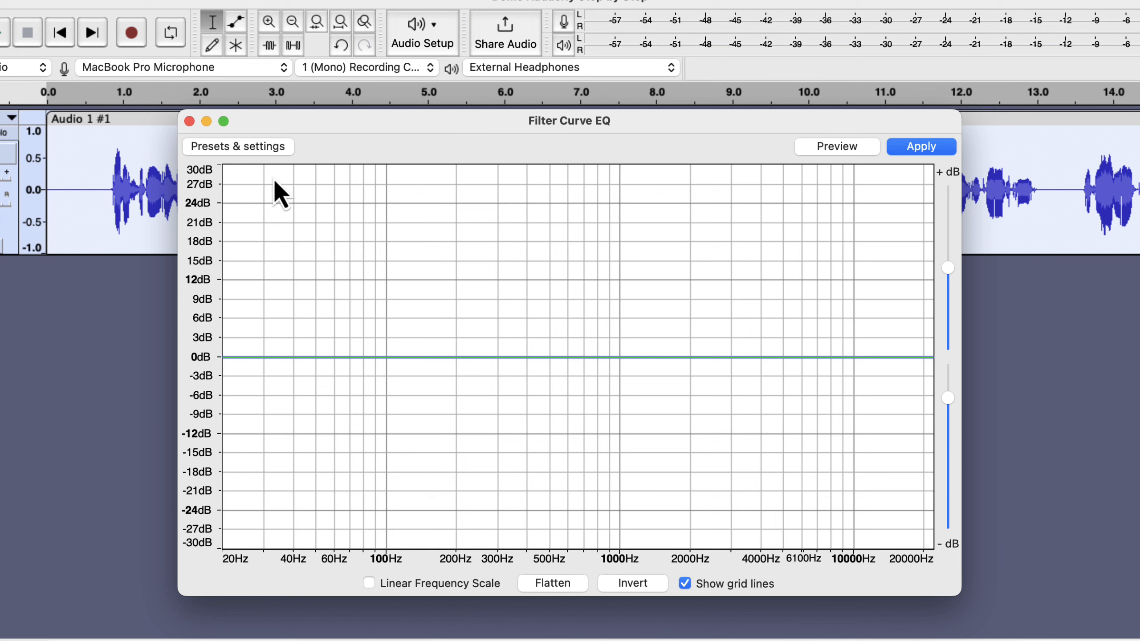
# Load the AM Radio factory preset into the Filter Curve EQ and preview part of it.
pyautogui.click(265, 146)
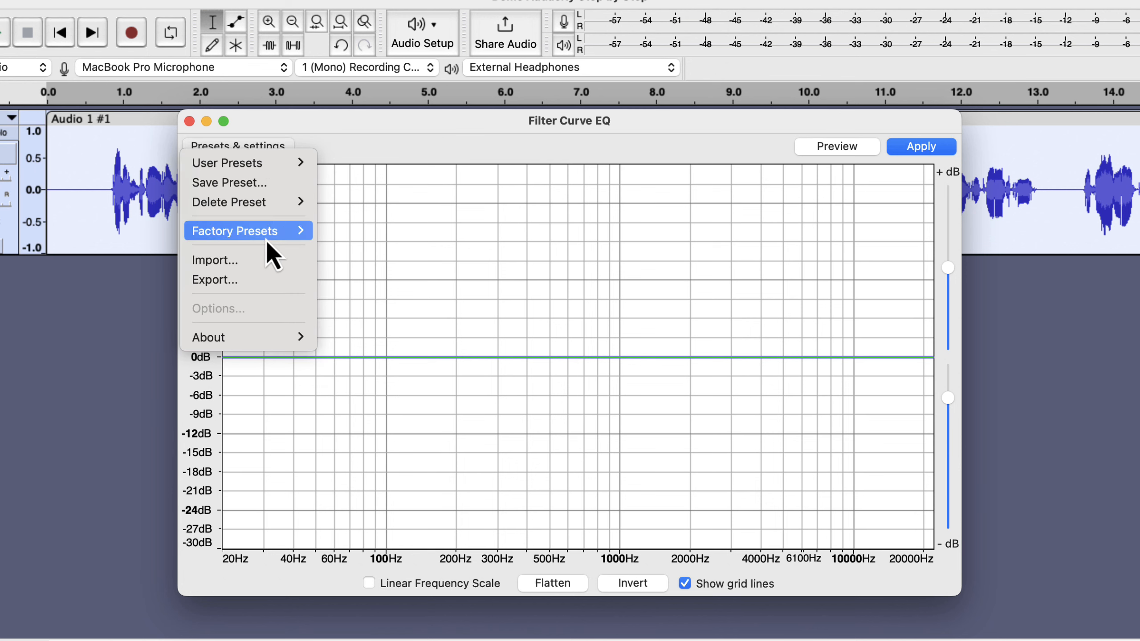
pyautogui.moveTo(267, 240)
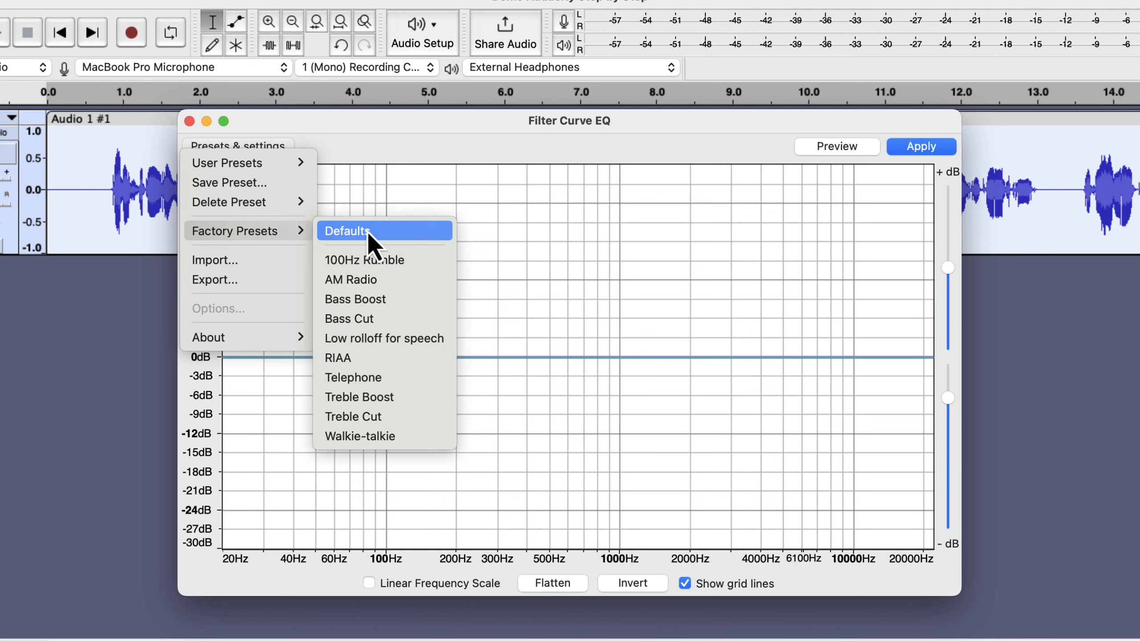
pyautogui.click(380, 280)
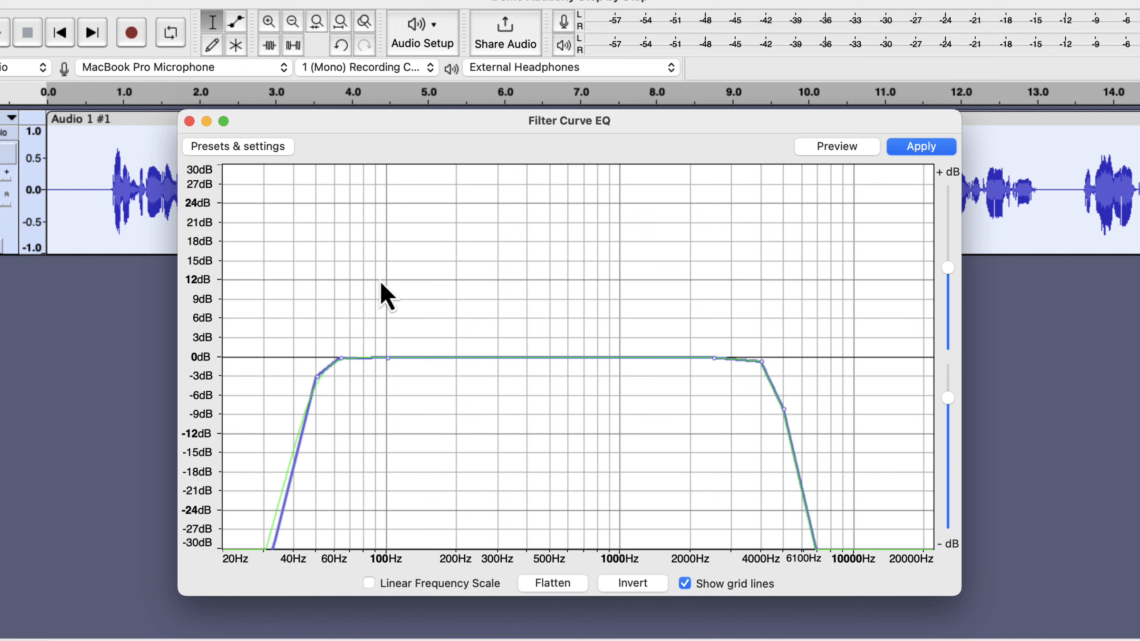
pyautogui.click(824, 149)
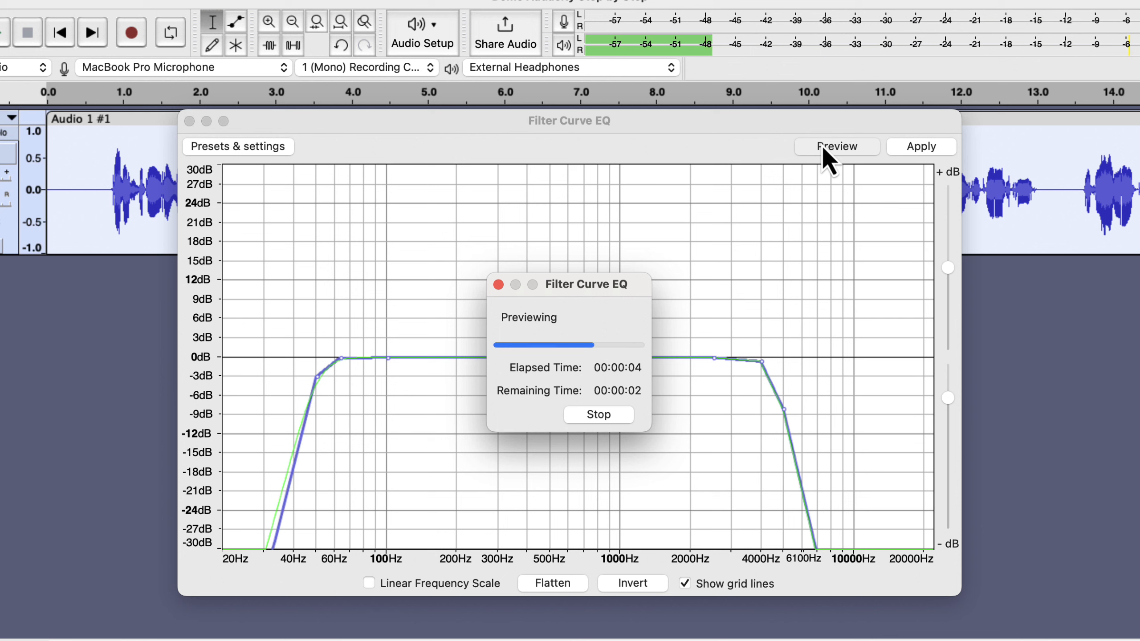
pyautogui.click(598, 413)
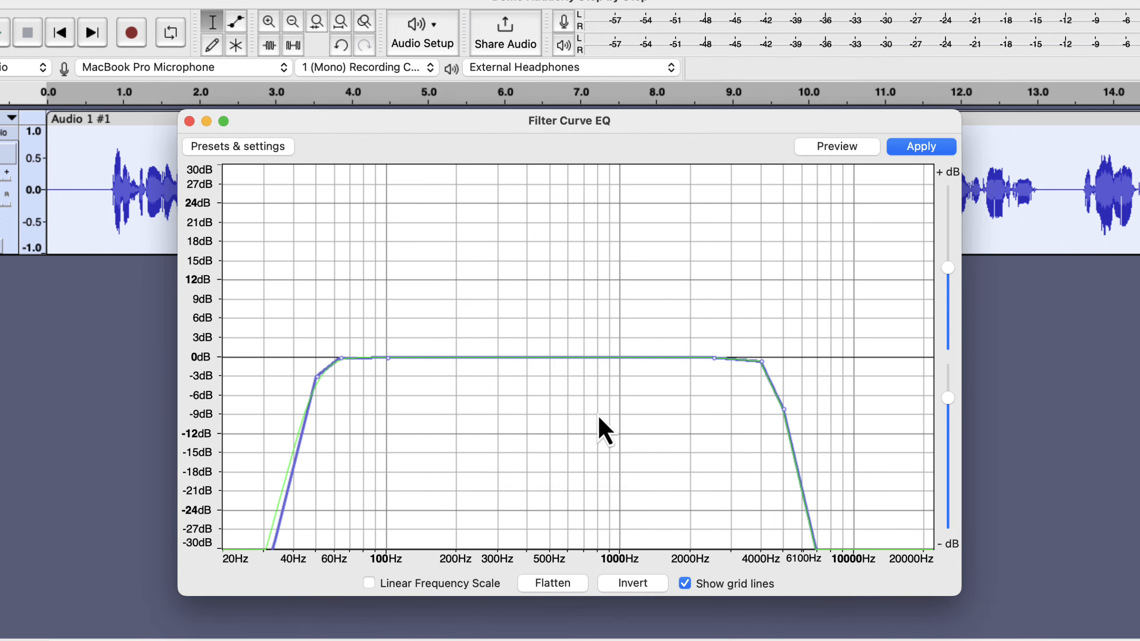
# Load the Telephone factory preset into the Filter Curve EQ and preview it.
pyautogui.click(255, 153)
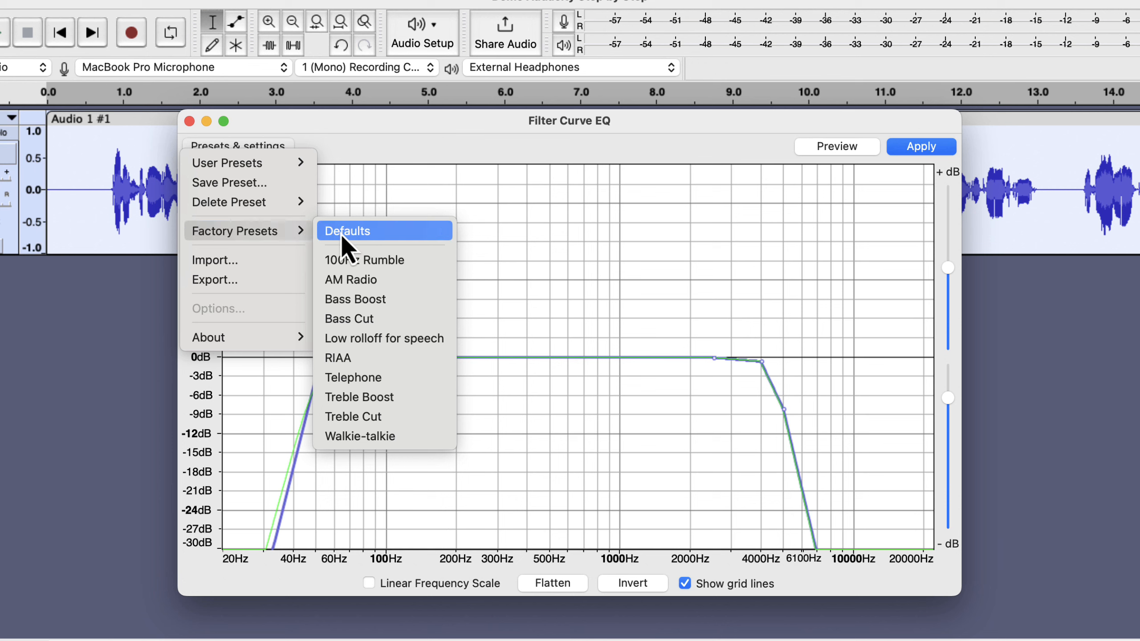
pyautogui.click(359, 375)
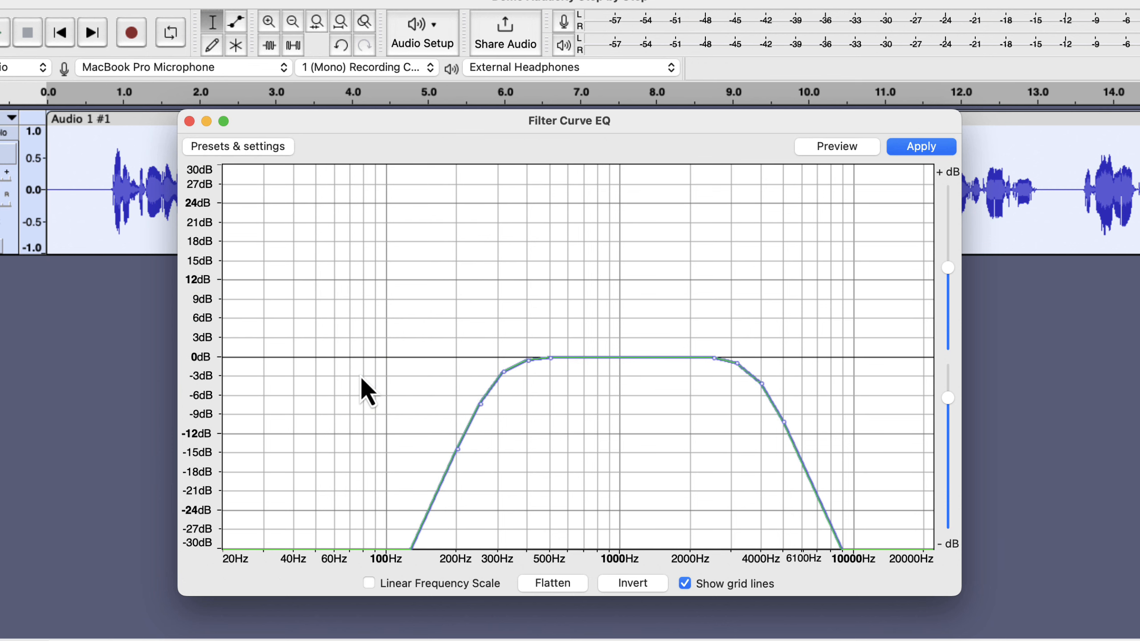
pyautogui.click(850, 152)
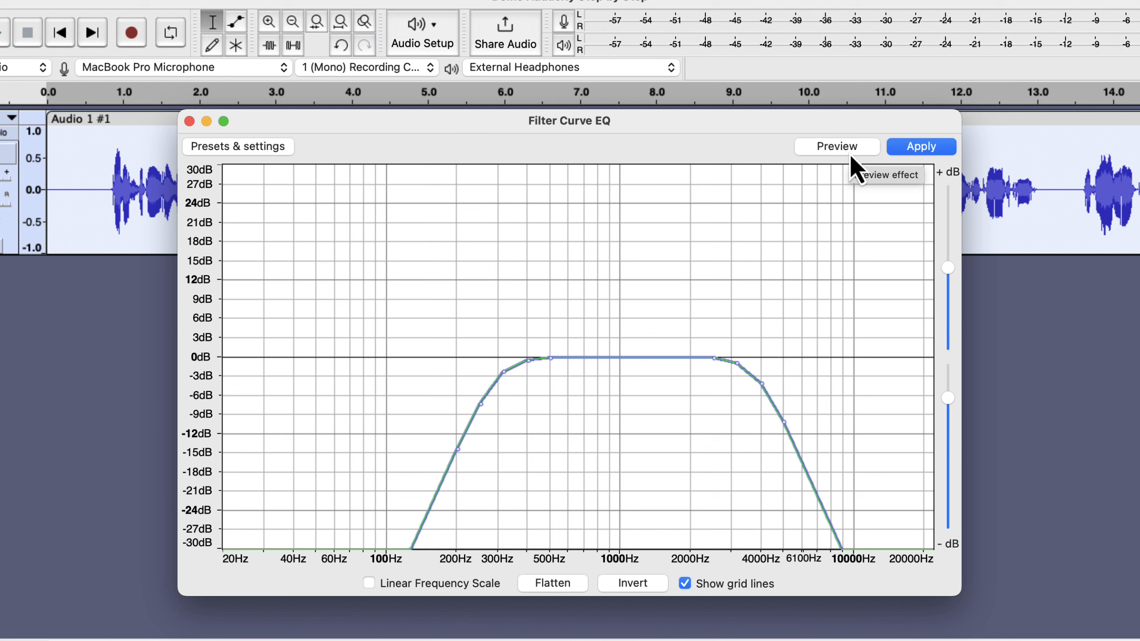
# Load the Low rolloff for speech factory preset and shift its knee to about 0 dB at 80 Hz and -4 dB at 70 Hz.
pyautogui.click(271, 150)
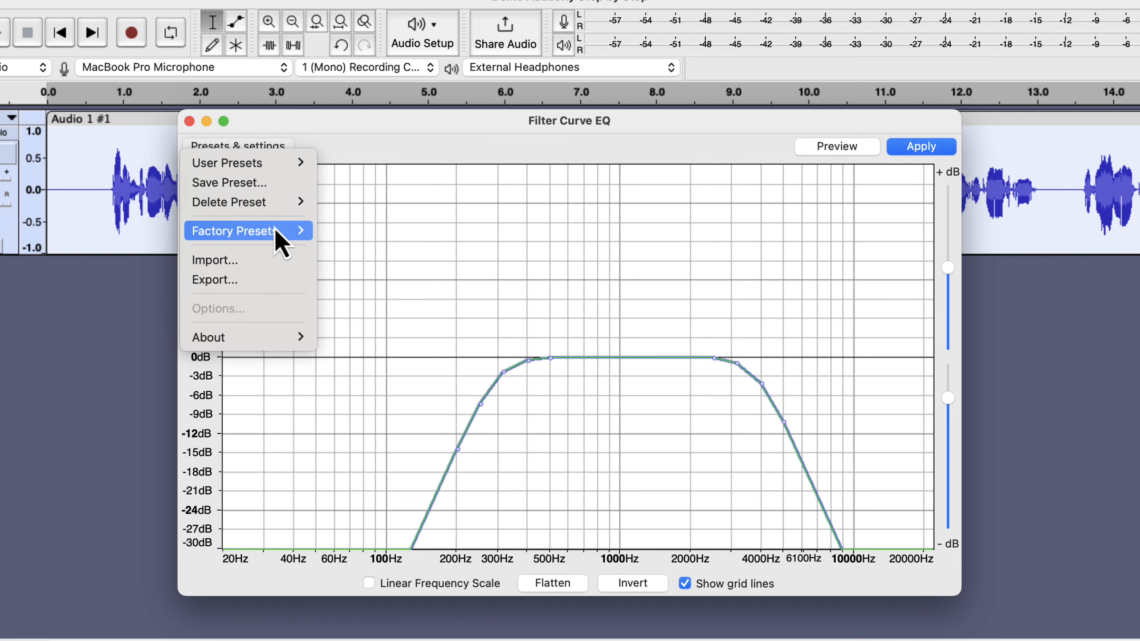
pyautogui.moveTo(274, 228)
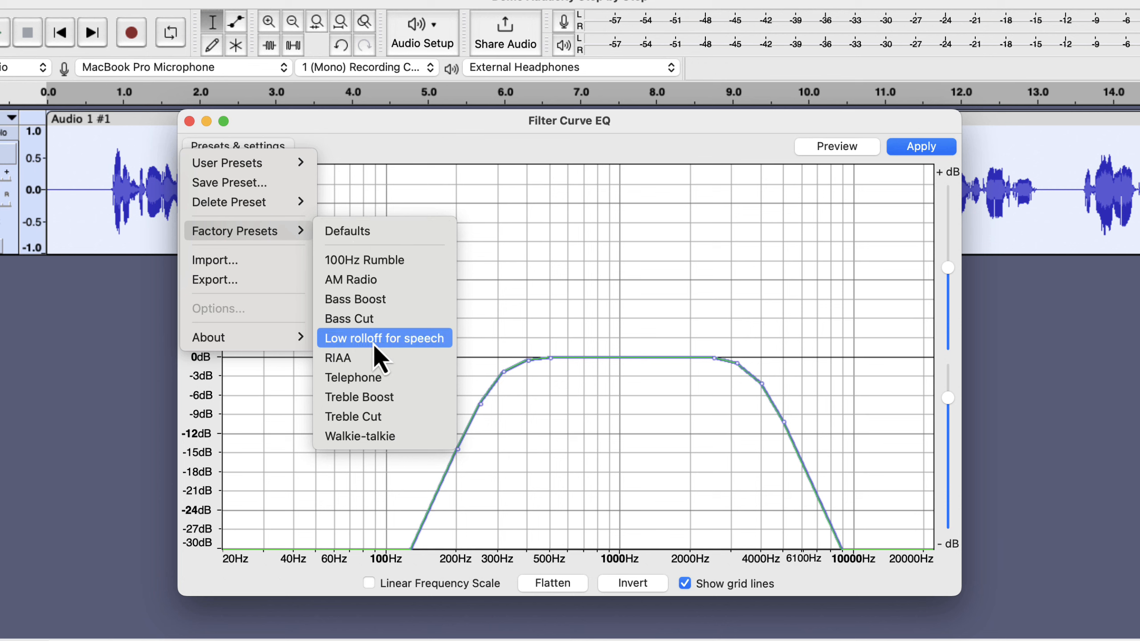
pyautogui.click(445, 342)
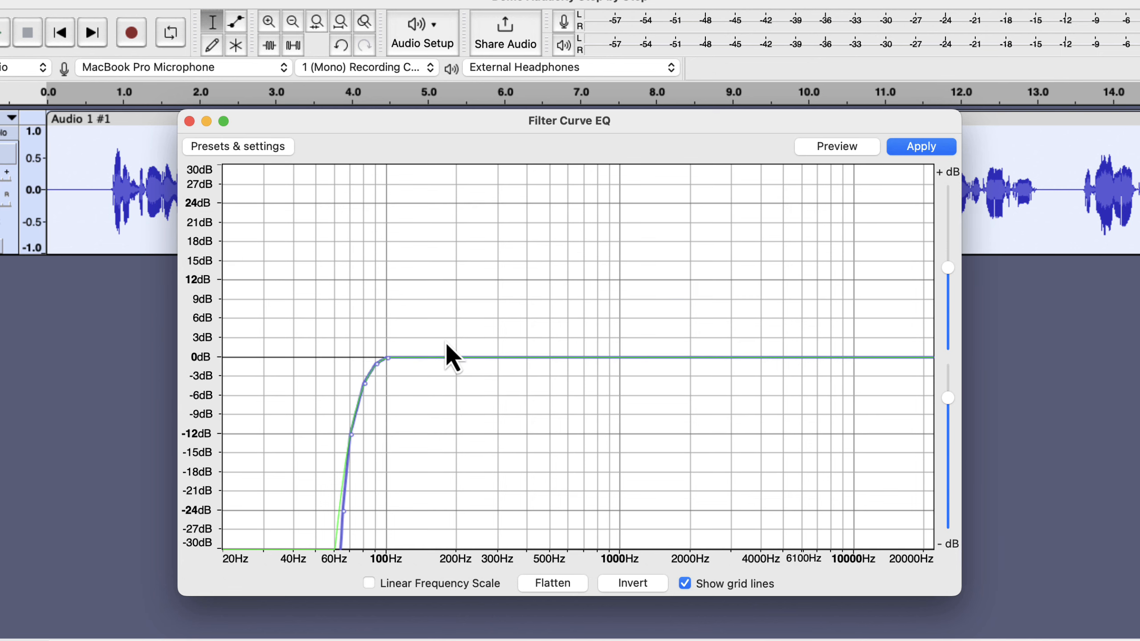
pyautogui.moveTo(376, 366); pyautogui.dragTo(352, 388)
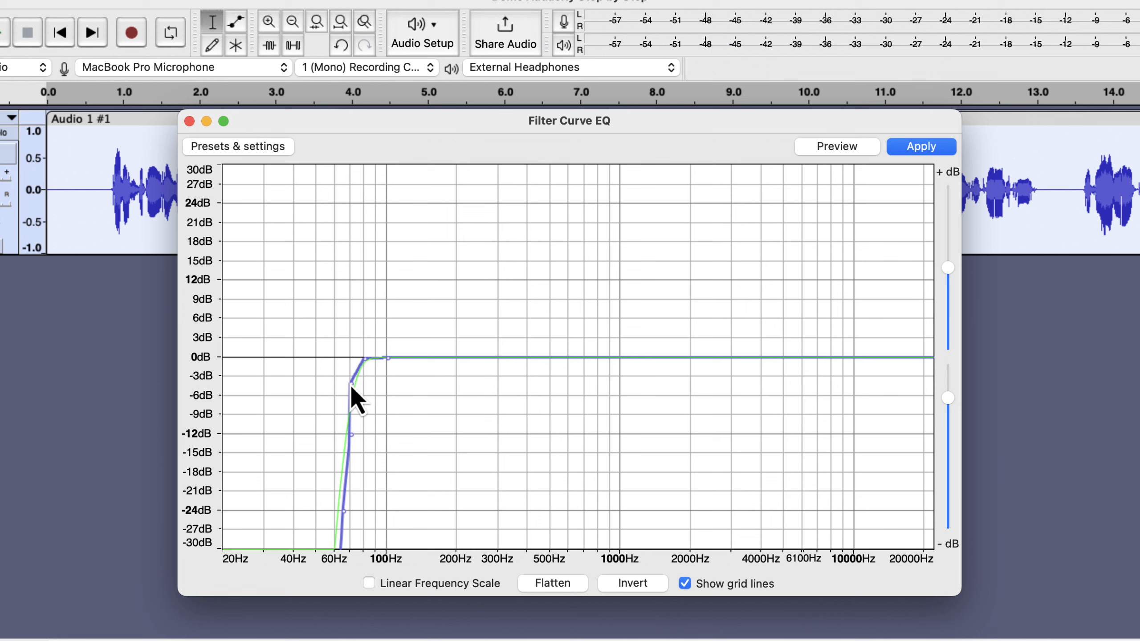
# Try shaping a dip to about -10 dB near 3000 Hz and a boost to about 6 dB near 5000 Hz on the curve.
pyautogui.click(682, 356)
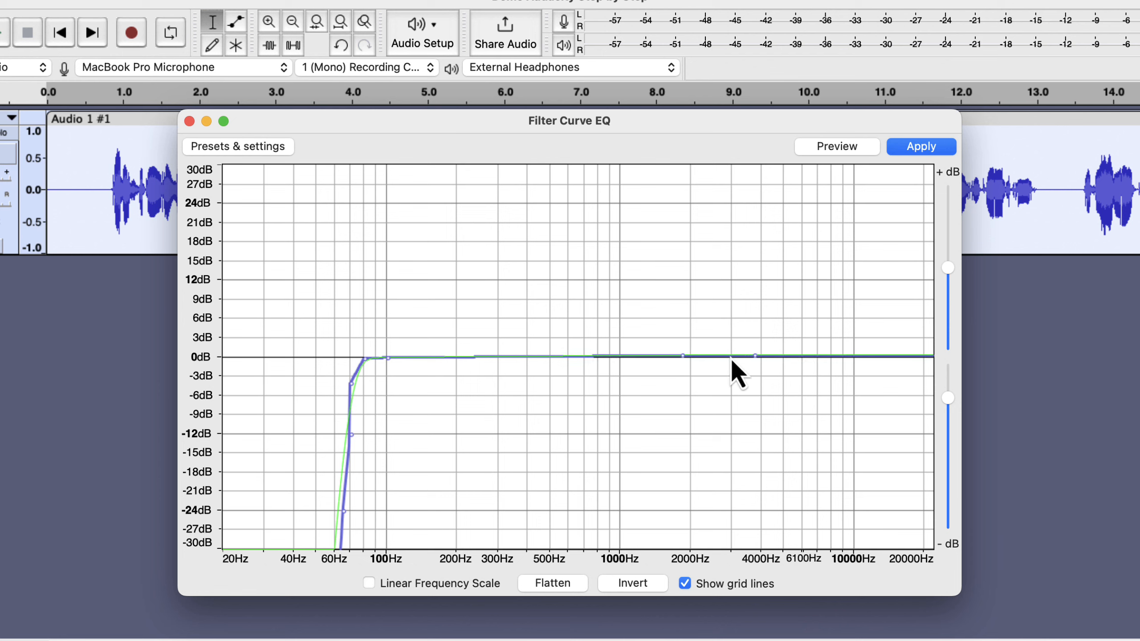
pyautogui.moveTo(728, 358); pyautogui.dragTo(729, 421)
pyautogui.moveTo(754, 356); pyautogui.dragTo(787, 317)
pyautogui.click(811, 355)
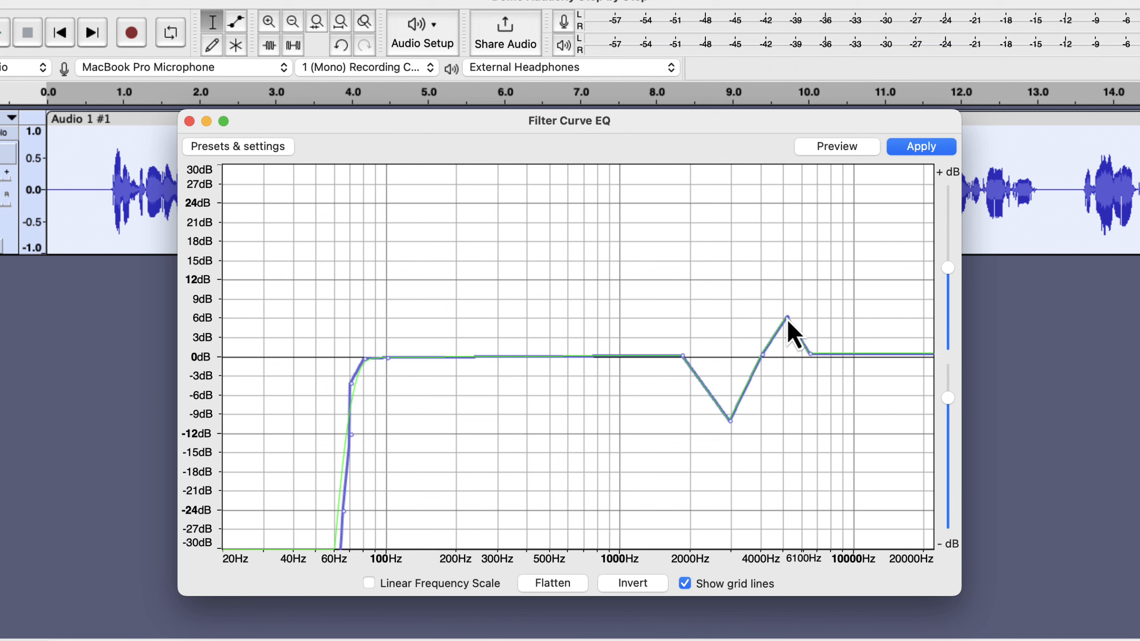
pyautogui.click(811, 326)
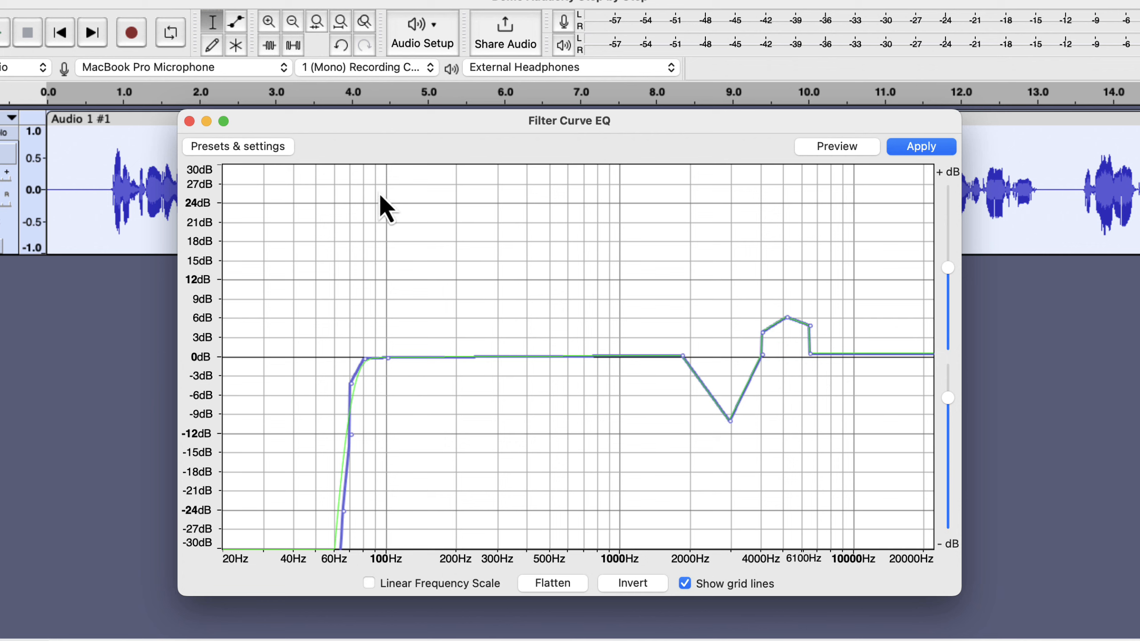
# Reload the Low rolloff for speech preset, move its knee to about 0 dB at 80 Hz, preview it and apply it to the track.
pyautogui.click(273, 148)
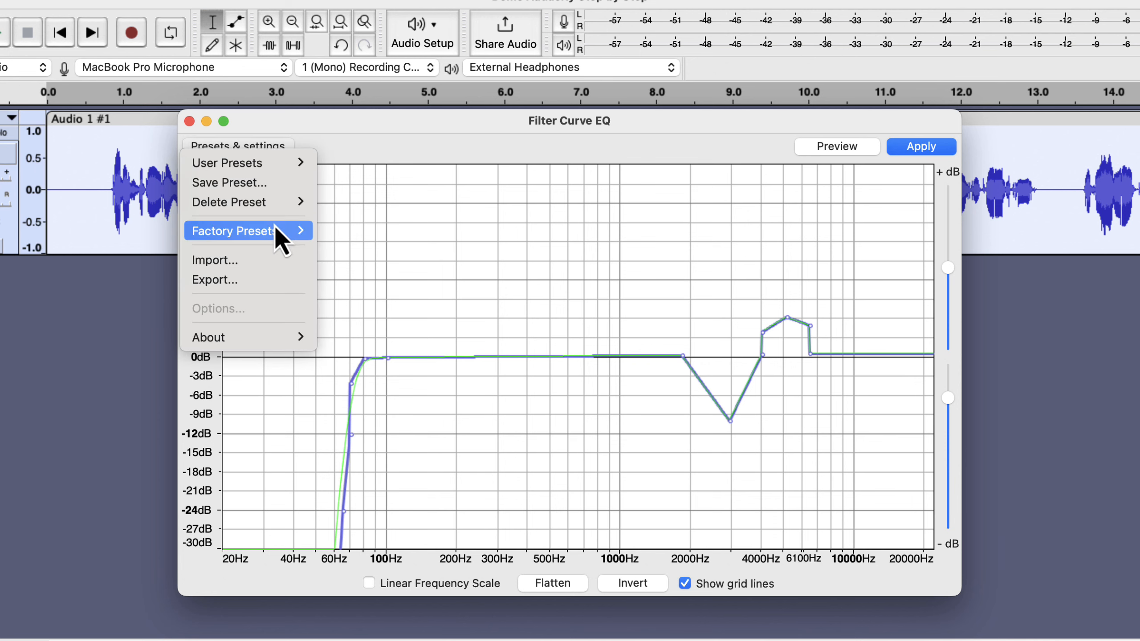
pyautogui.moveTo(274, 230)
pyautogui.click(362, 343)
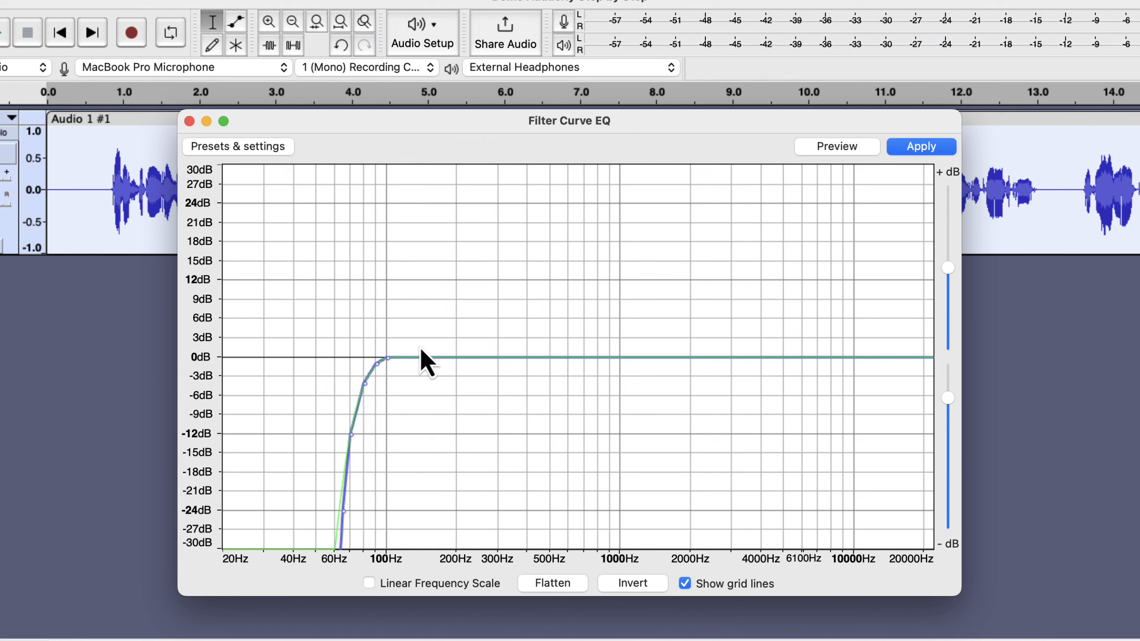
pyautogui.moveTo(377, 370); pyautogui.dragTo(349, 386)
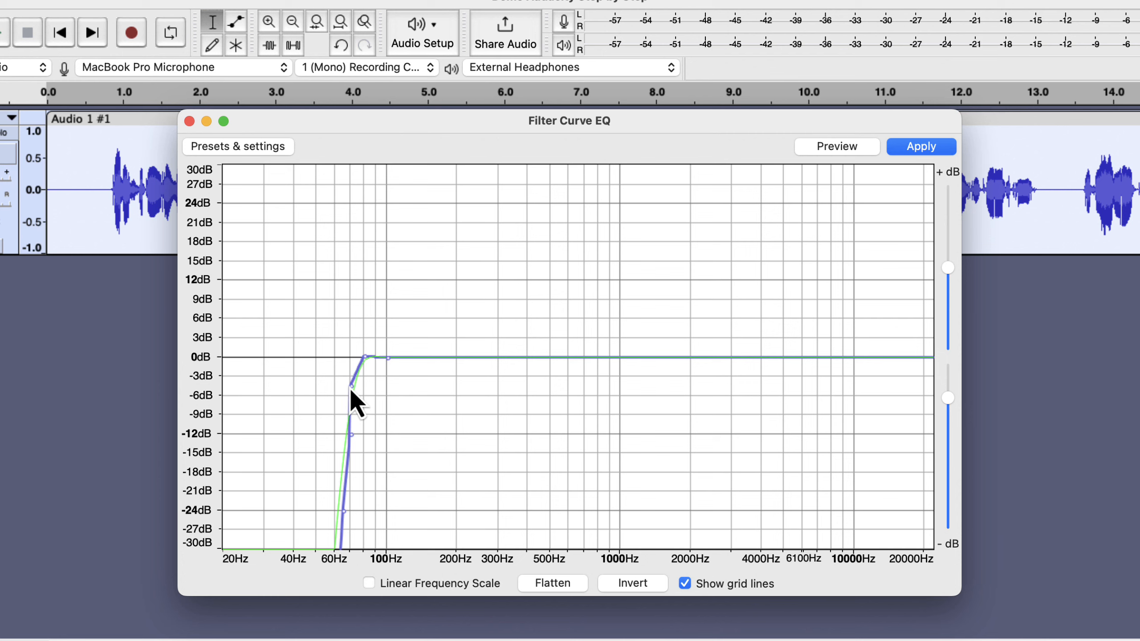
pyautogui.click(835, 148)
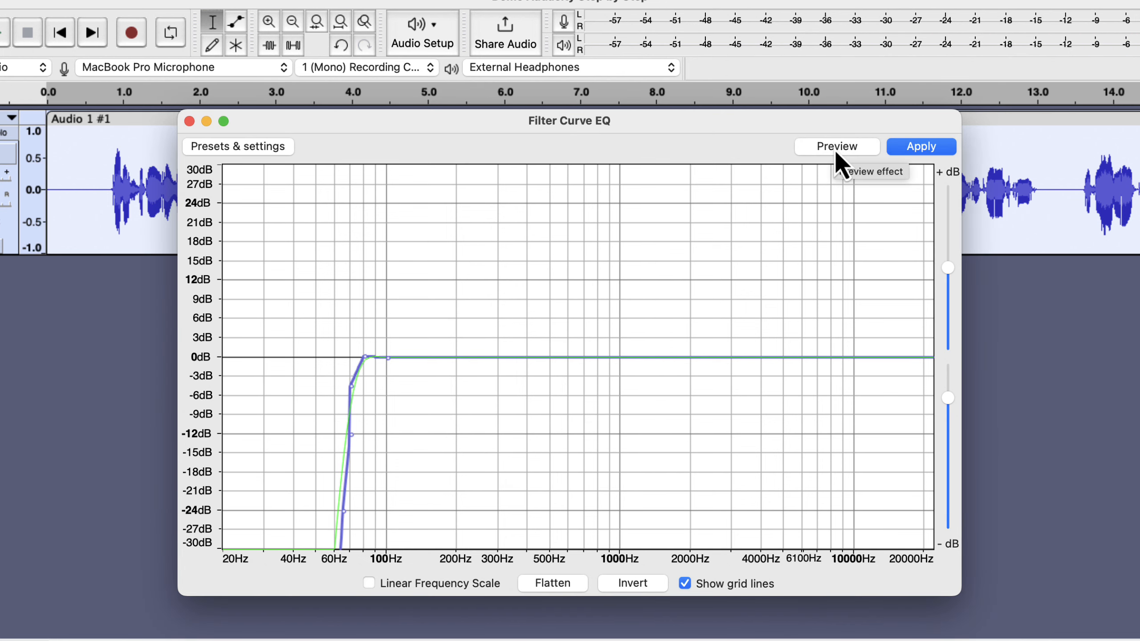
pyautogui.click(923, 150)
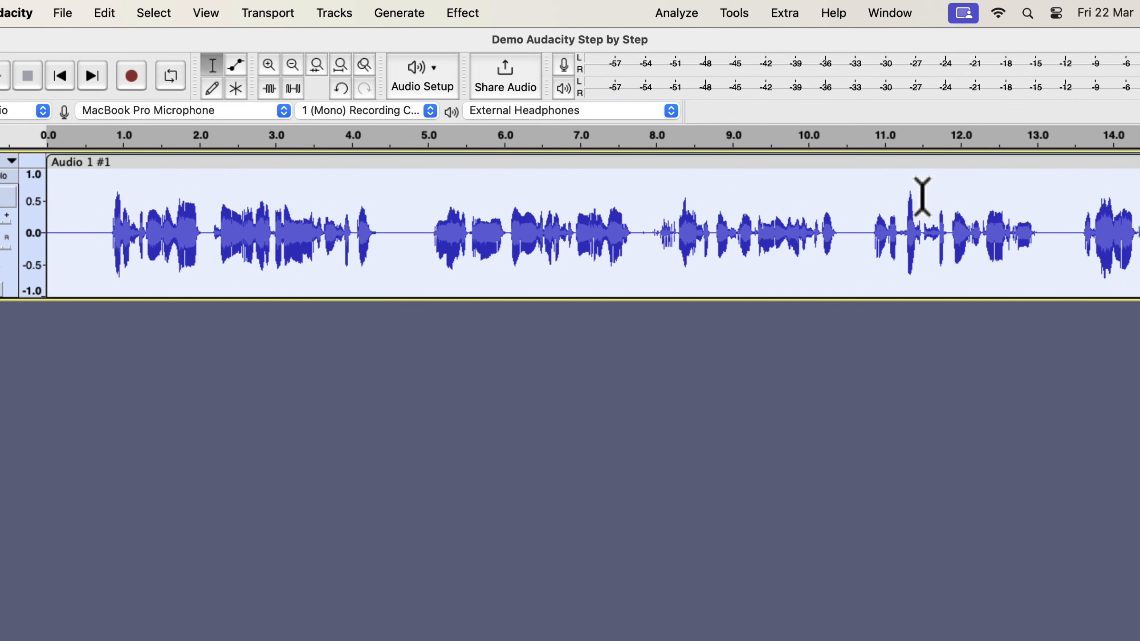
# Open the Filter Curve EQ for the voice track and load the Treble Boost factory preset.
pyautogui.click(464, 13)
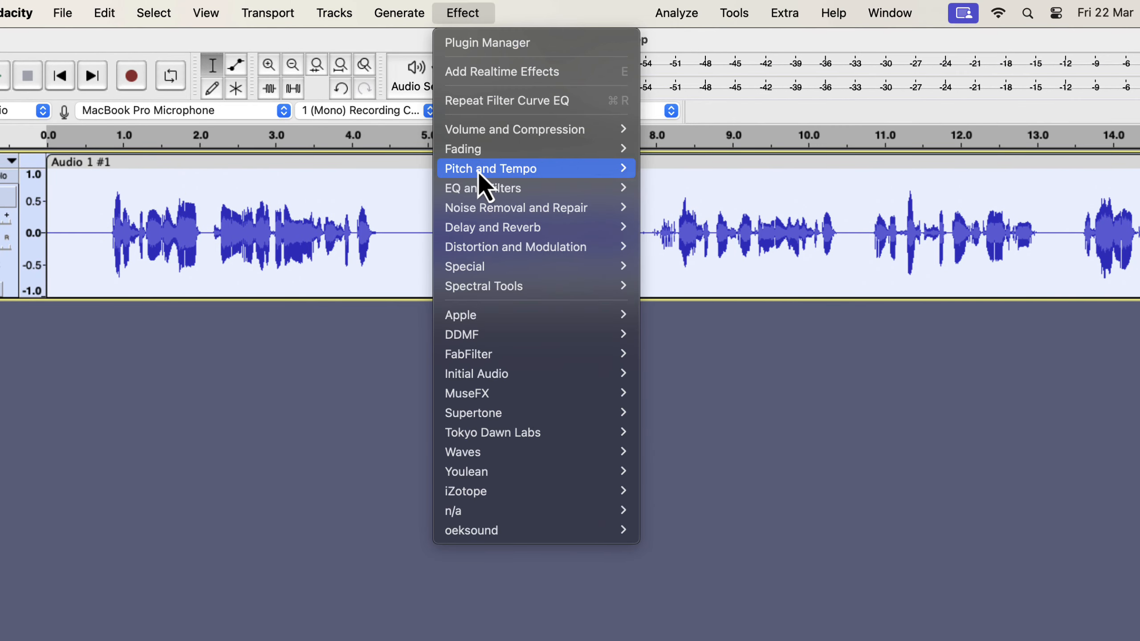
pyautogui.moveTo(484, 191)
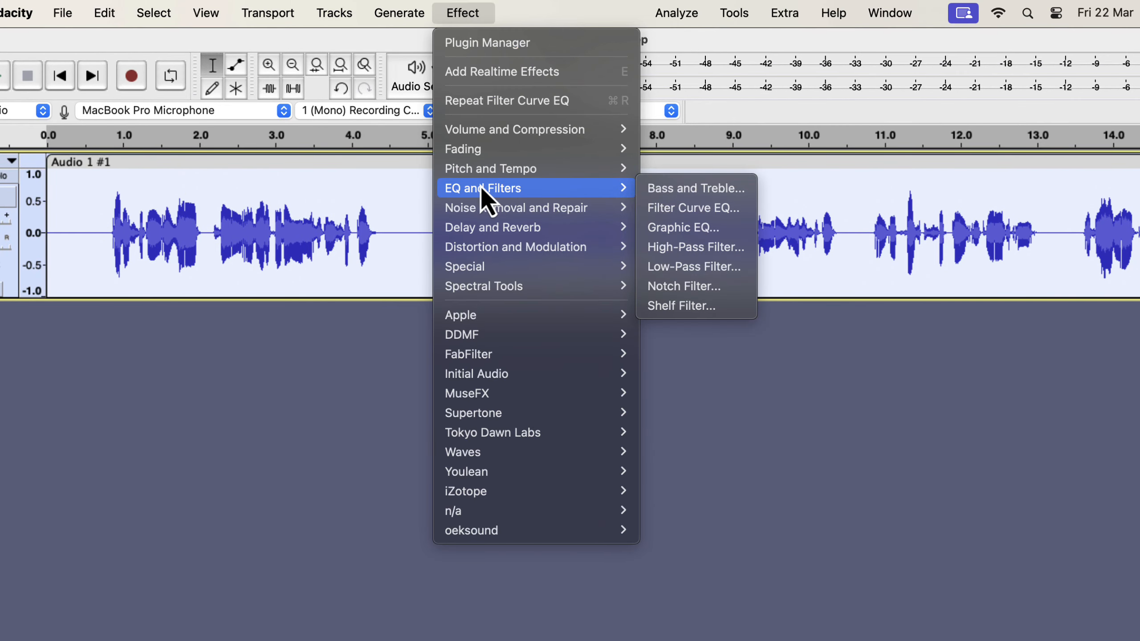
pyautogui.click(661, 214)
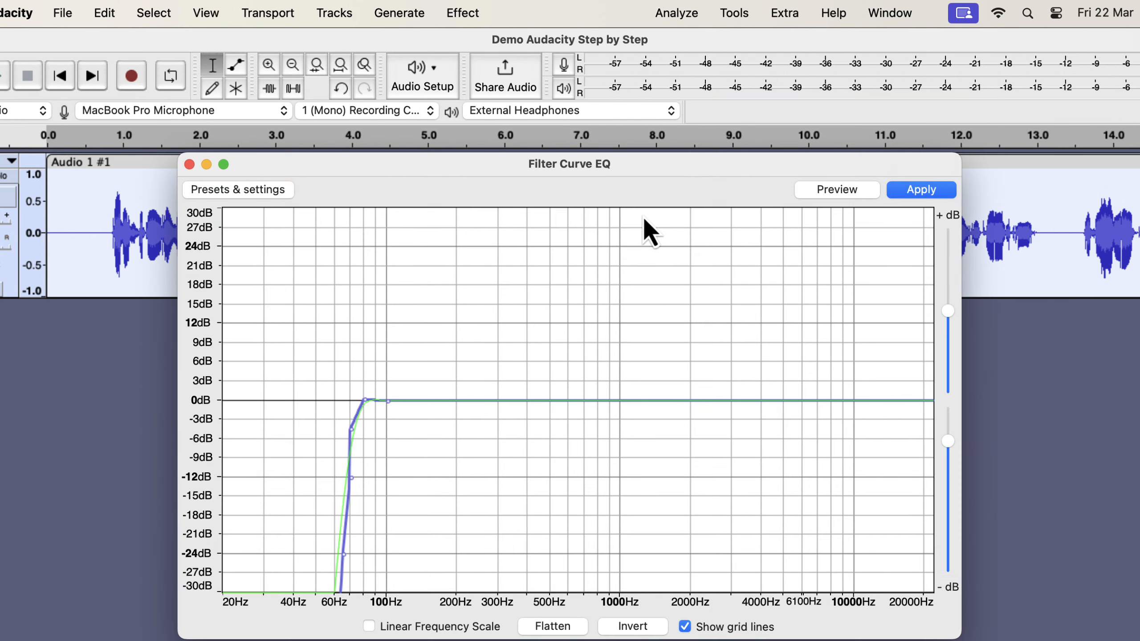
pyautogui.click(275, 191)
pyautogui.moveTo(274, 275)
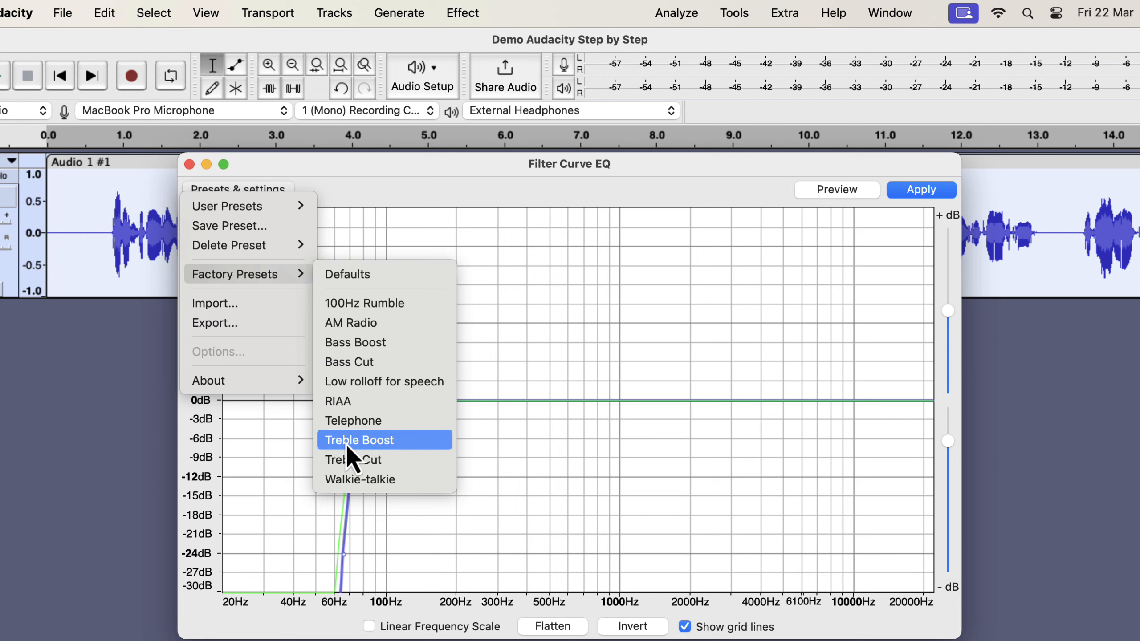
pyautogui.click(424, 449)
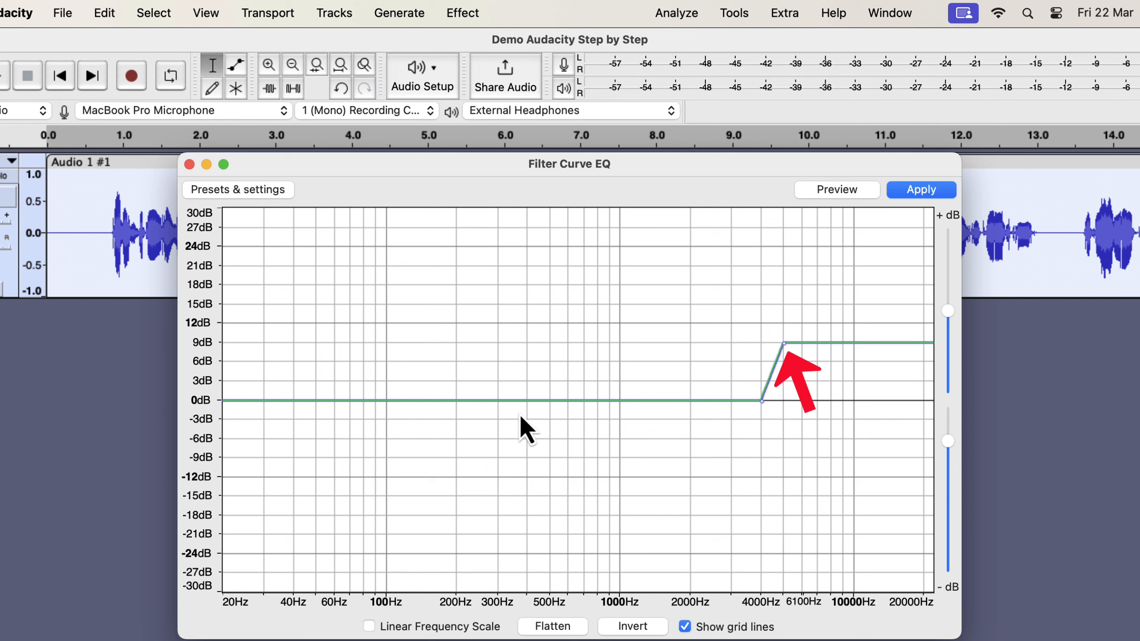
# Lower the treble boost to about 6 dB from 5000 Hz upward, preview the curve and apply it to the track.
pyautogui.click(786, 345)
pyautogui.moveTo(787, 346); pyautogui.dragTo(786, 366)
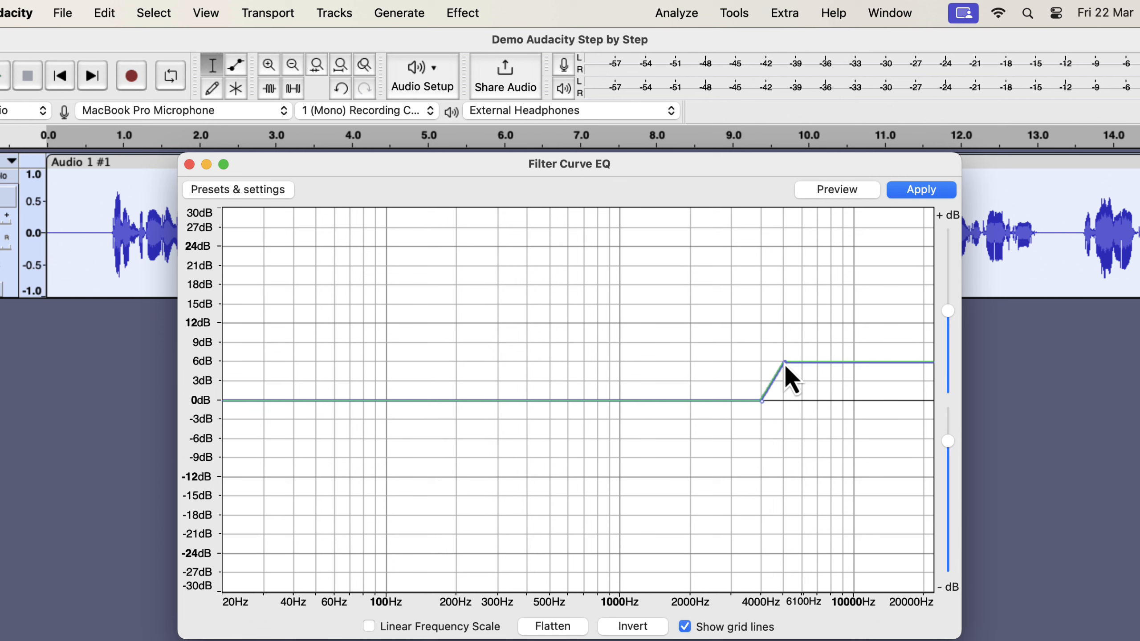
pyautogui.moveTo(785, 364)
pyautogui.mouseDown()
pyautogui.moveTo(786, 382)
pyautogui.moveTo(784, 366)
pyautogui.mouseUp()
pyautogui.click(829, 196)
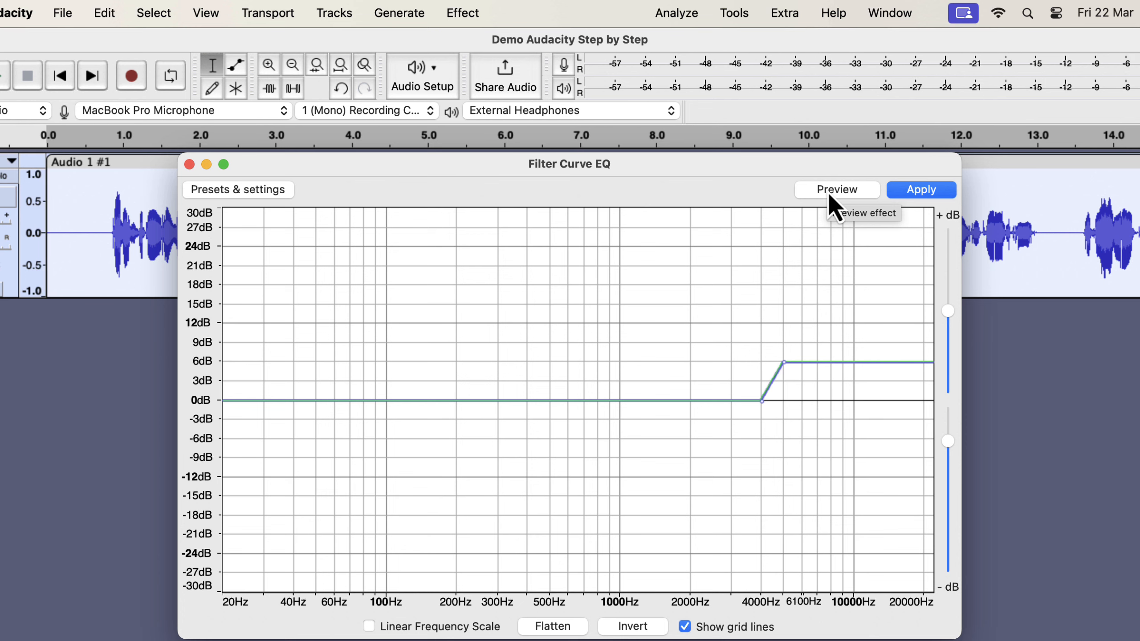
pyautogui.click(913, 190)
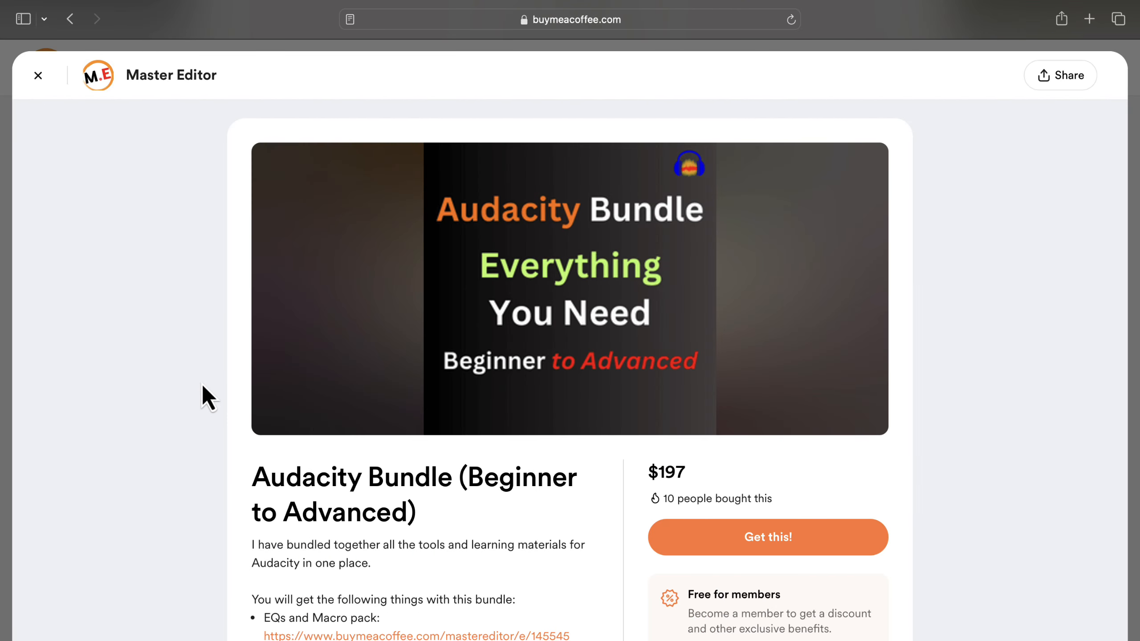
# Review which courses and customized EQ and macro items the Audacity Bundle page includes.
pyautogui.scroll(-5, 203, 384)
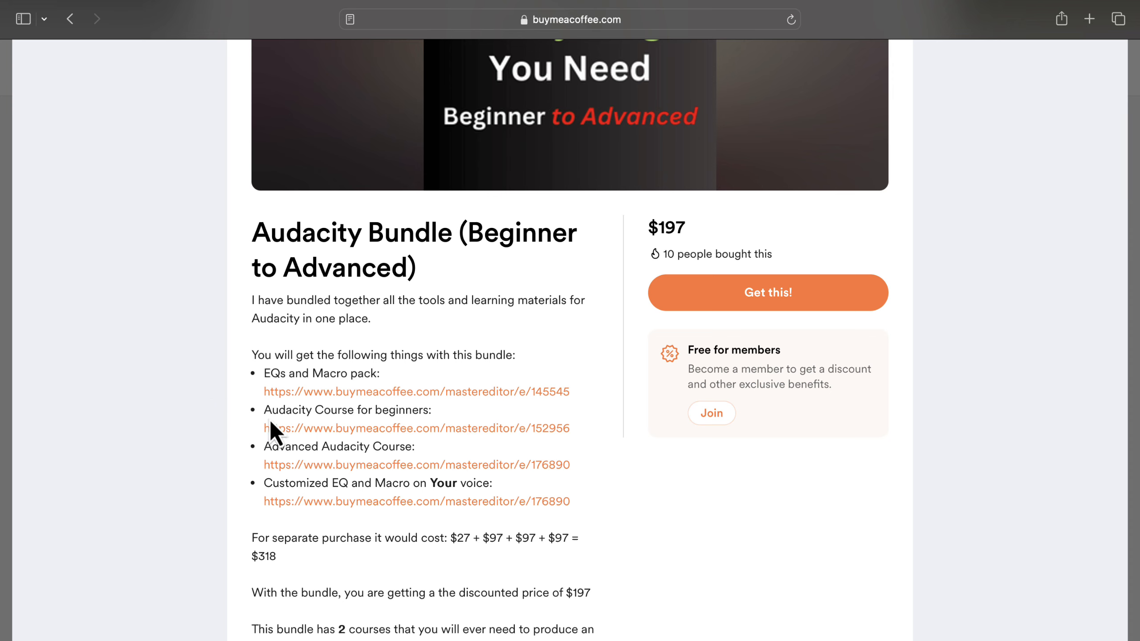
pyautogui.moveTo(264, 411); pyautogui.dragTo(443, 420)
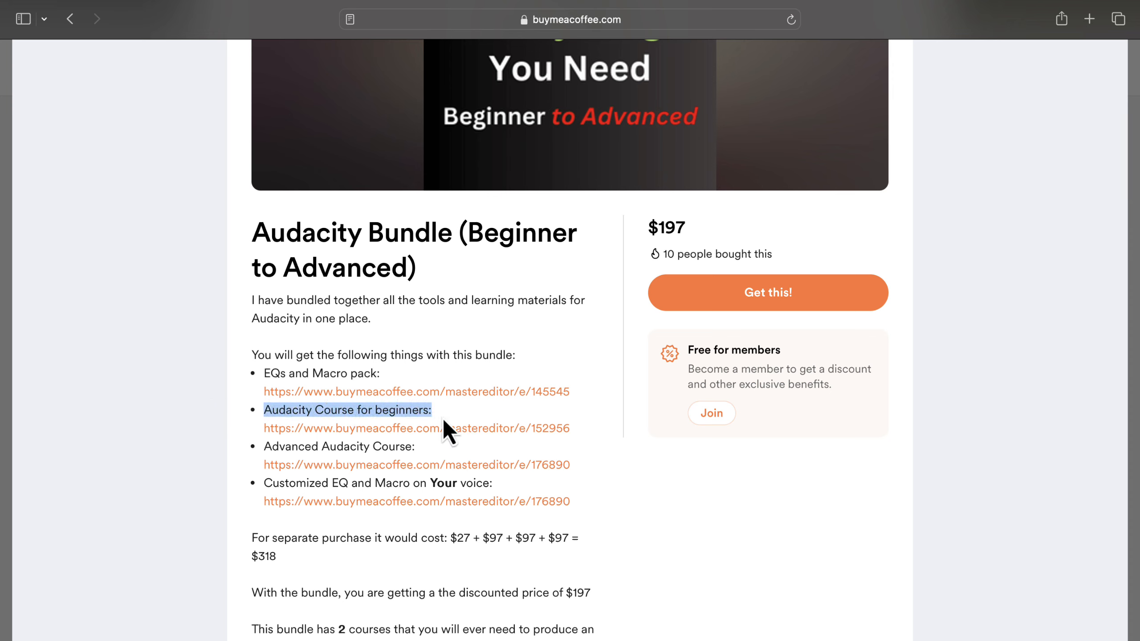
pyautogui.moveTo(265, 447); pyautogui.dragTo(417, 449)
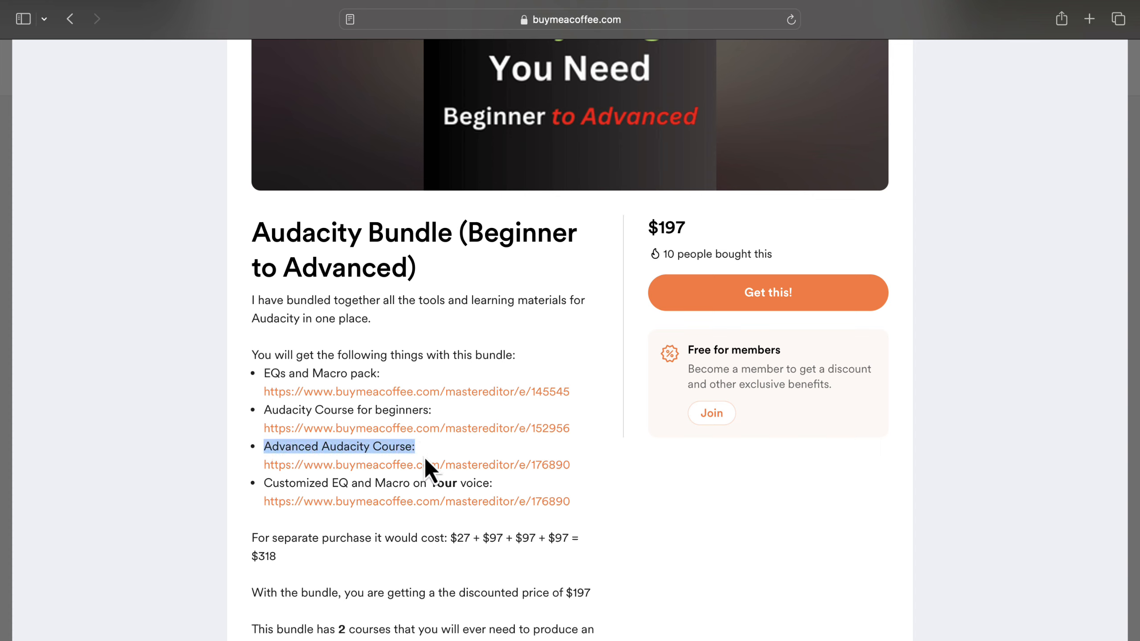
pyautogui.moveTo(264, 484); pyautogui.dragTo(500, 485)
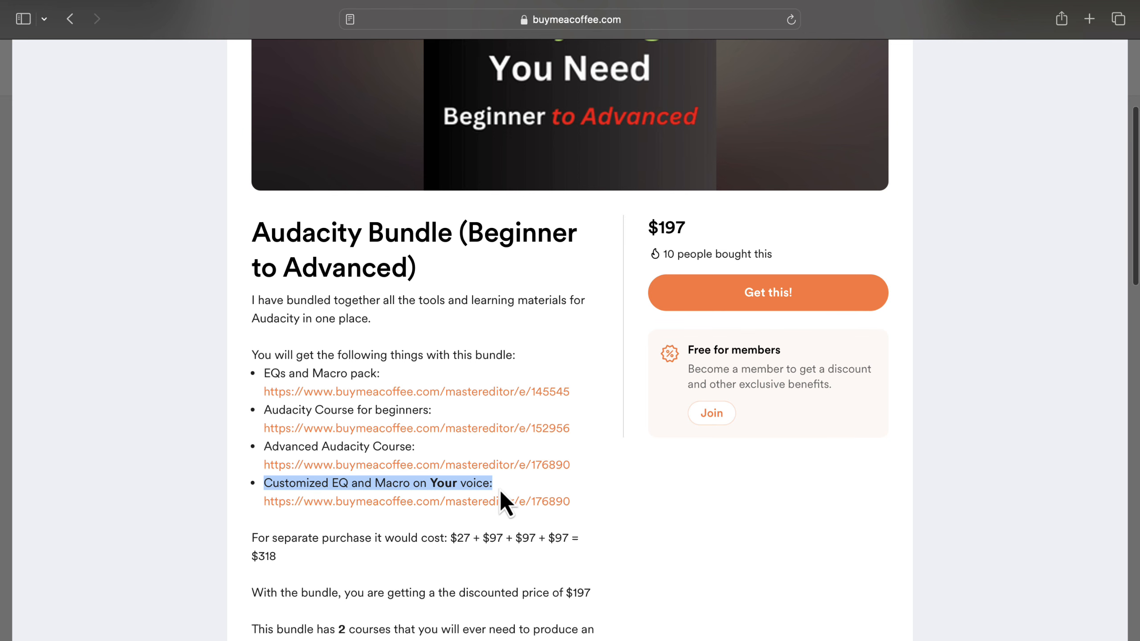
pyautogui.scroll(4, 500, 489)
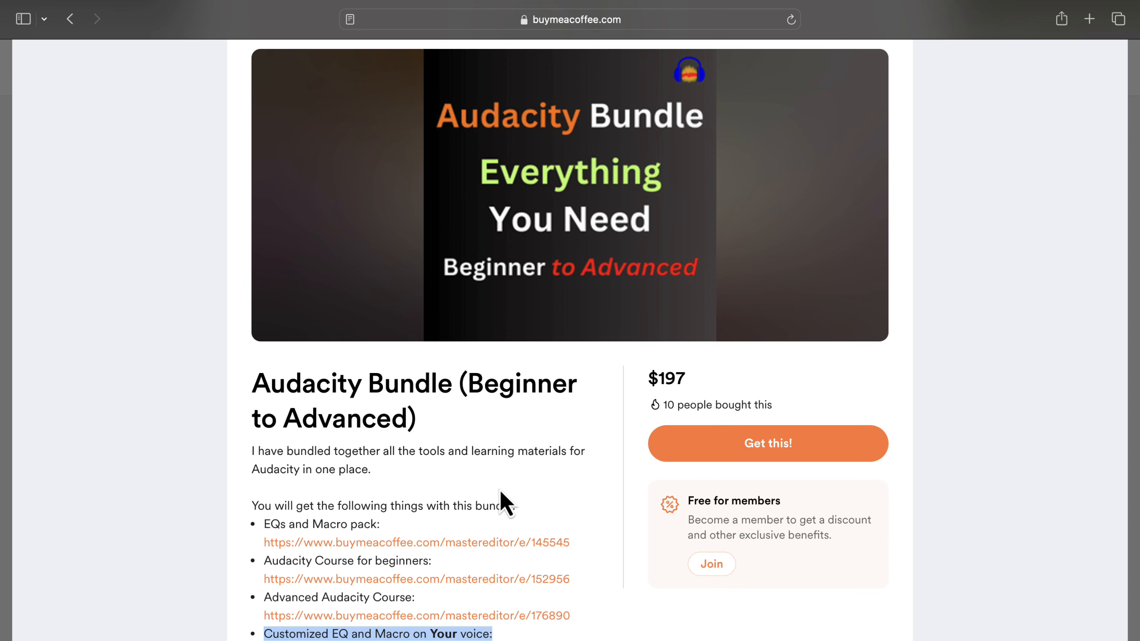
# Switch to Audacity's normalize test project, normalize the speech from about 1.2 to 3.2 seconds to a -3.0 dB peak and play it back.
pyautogui.hotkey('ctrl', 'Right')
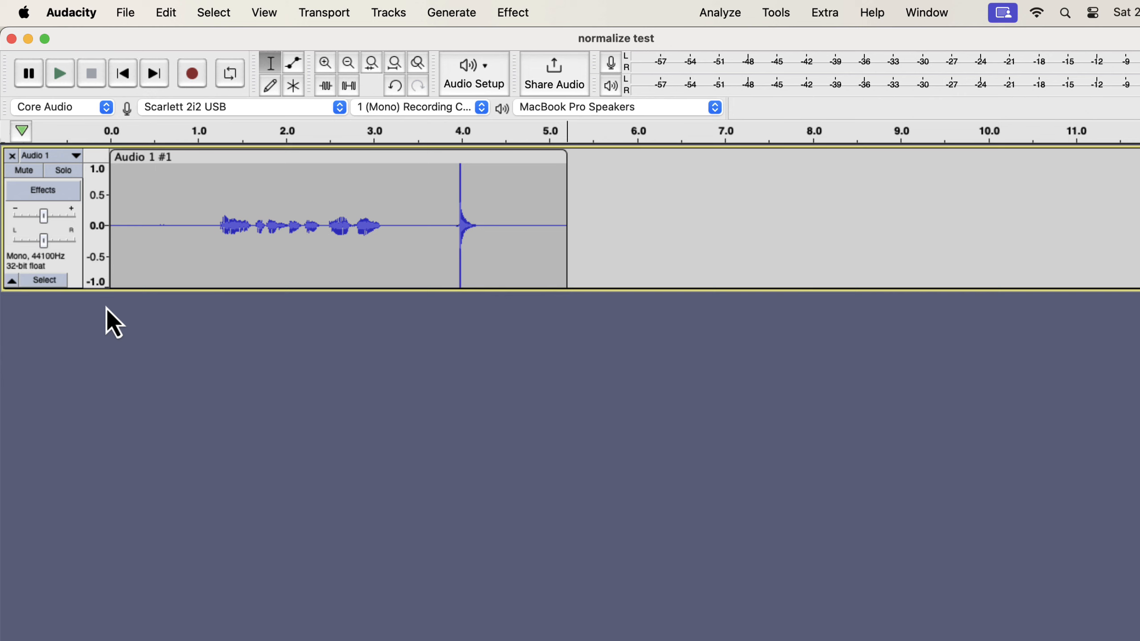
pyautogui.moveTo(212, 222); pyautogui.dragTo(391, 233)
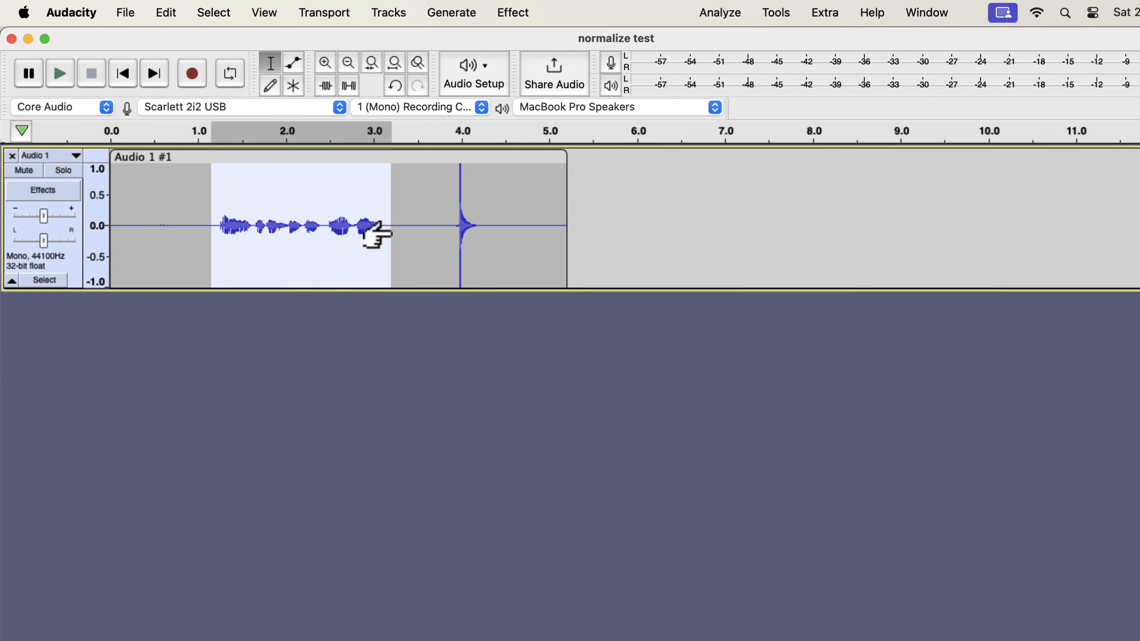
pyautogui.click(527, 13)
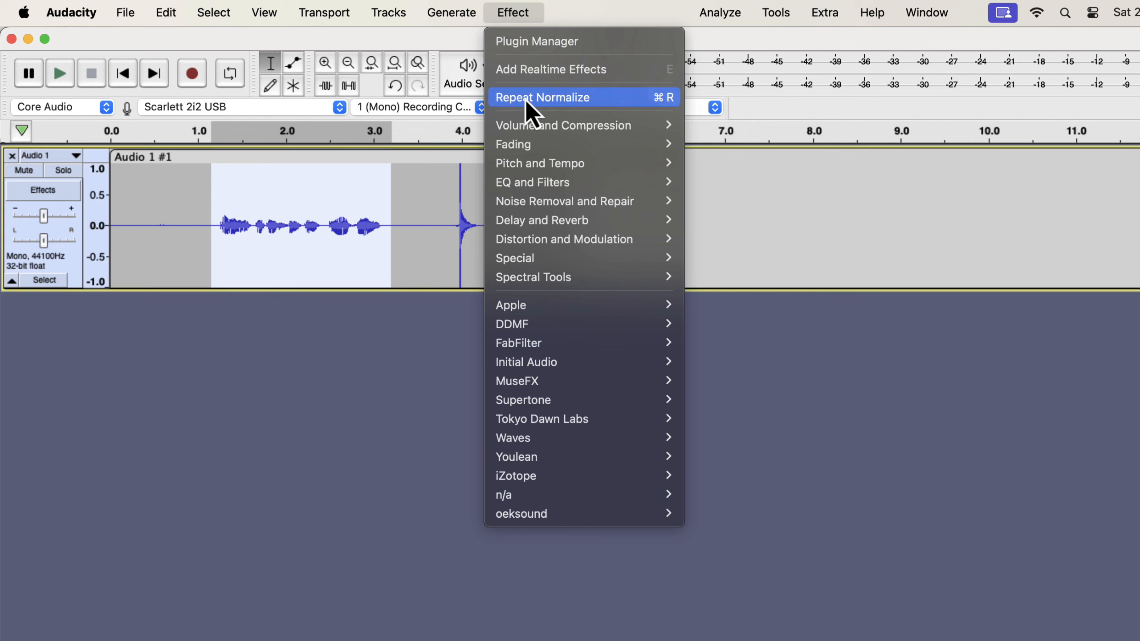
pyautogui.moveTo(529, 127)
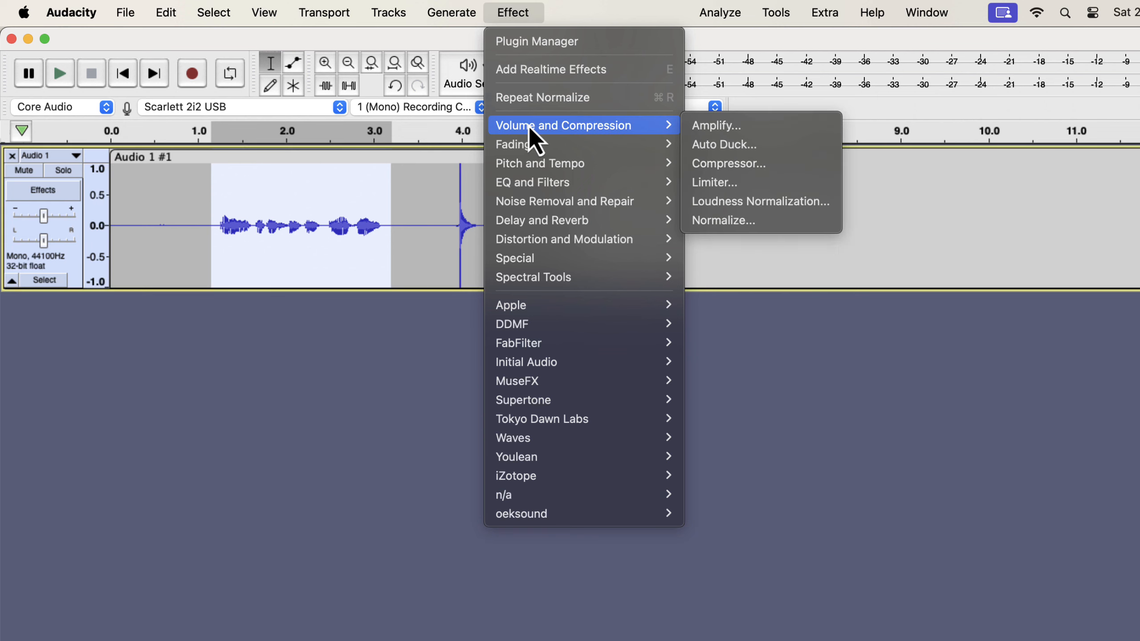
pyautogui.click(702, 219)
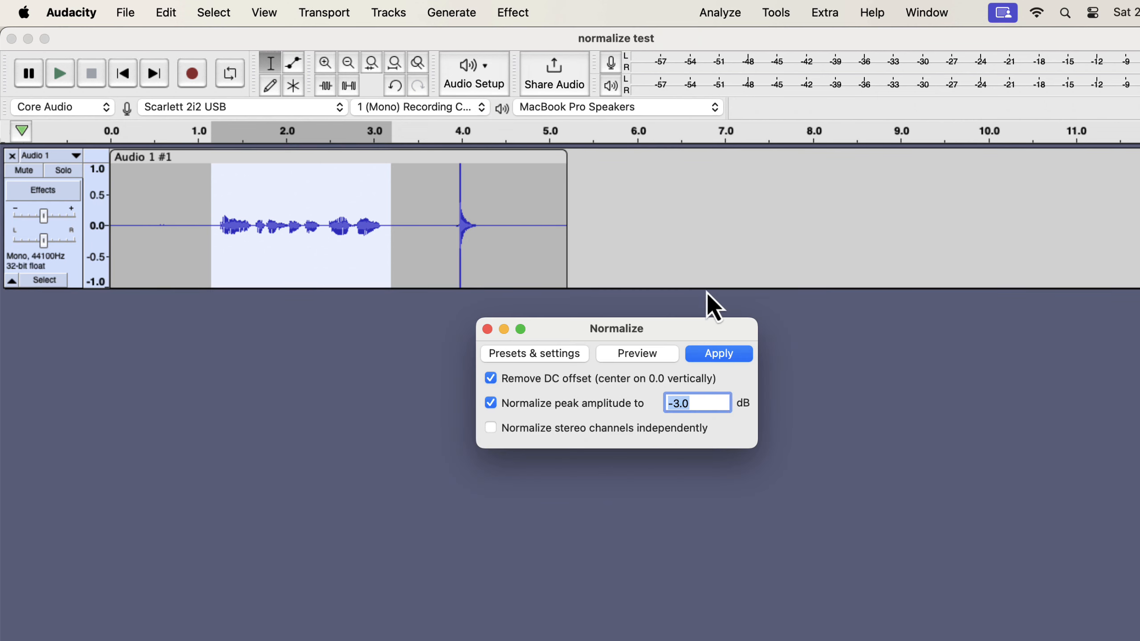
pyautogui.click(713, 357)
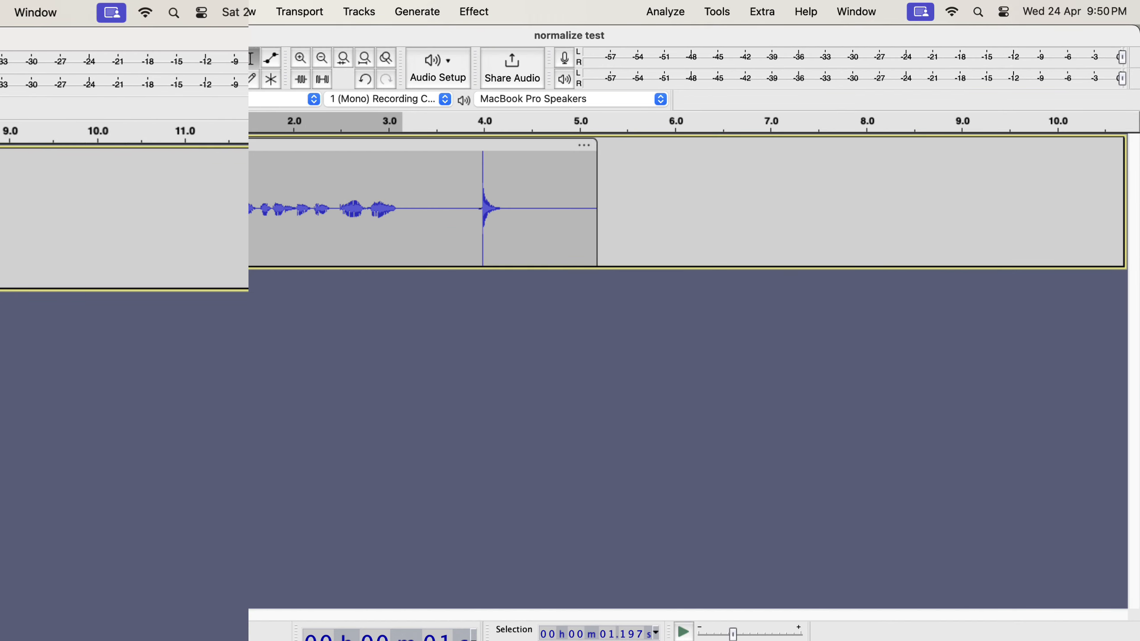
pyautogui.press('space')
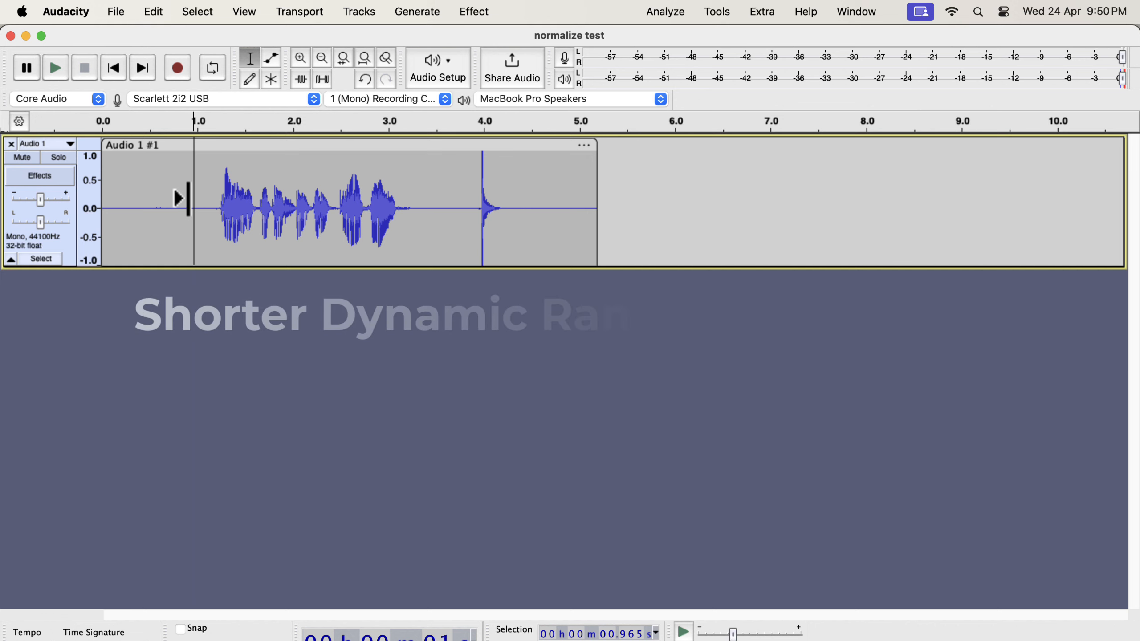
pyautogui.press('space')
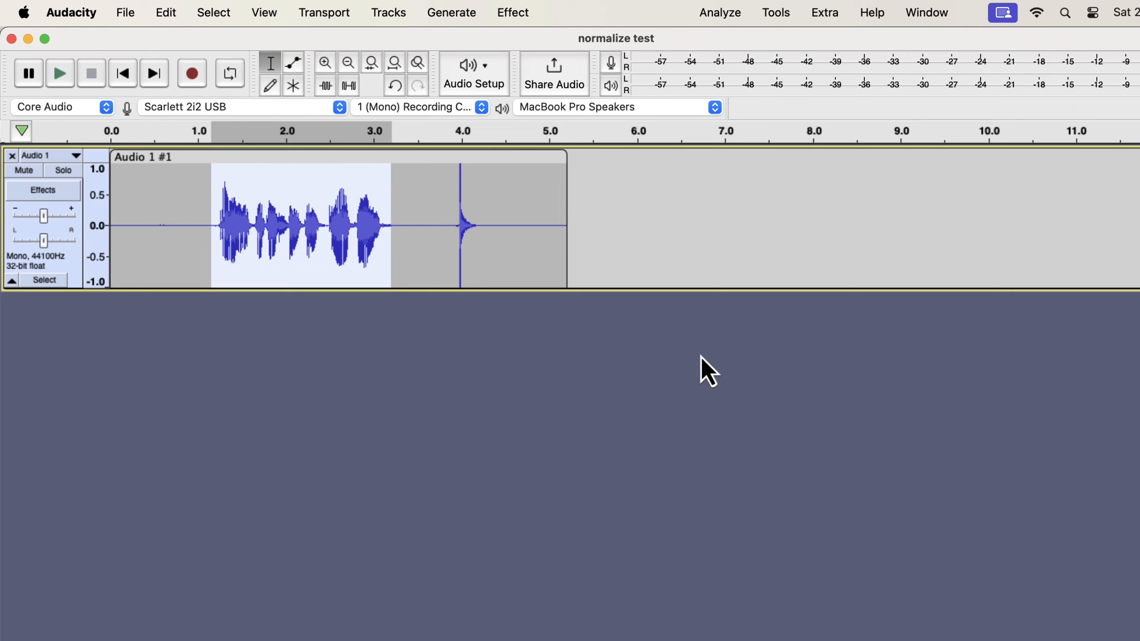
# Restore the project to the Created new project state from its history and clear the selection.
pyautogui.click(261, 13)
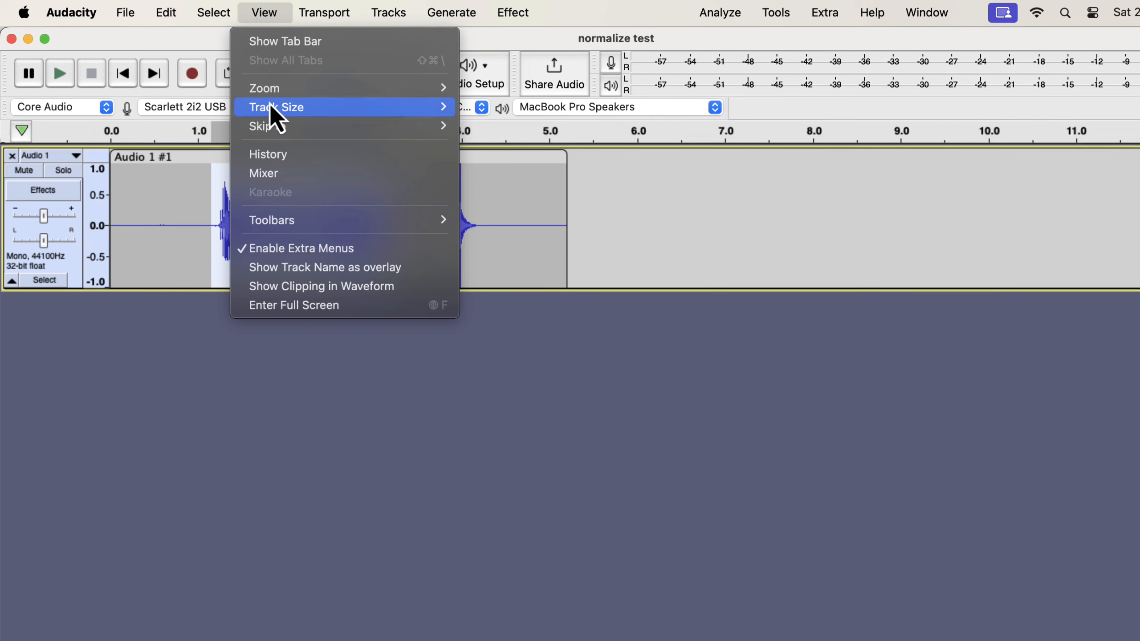
pyautogui.click(272, 155)
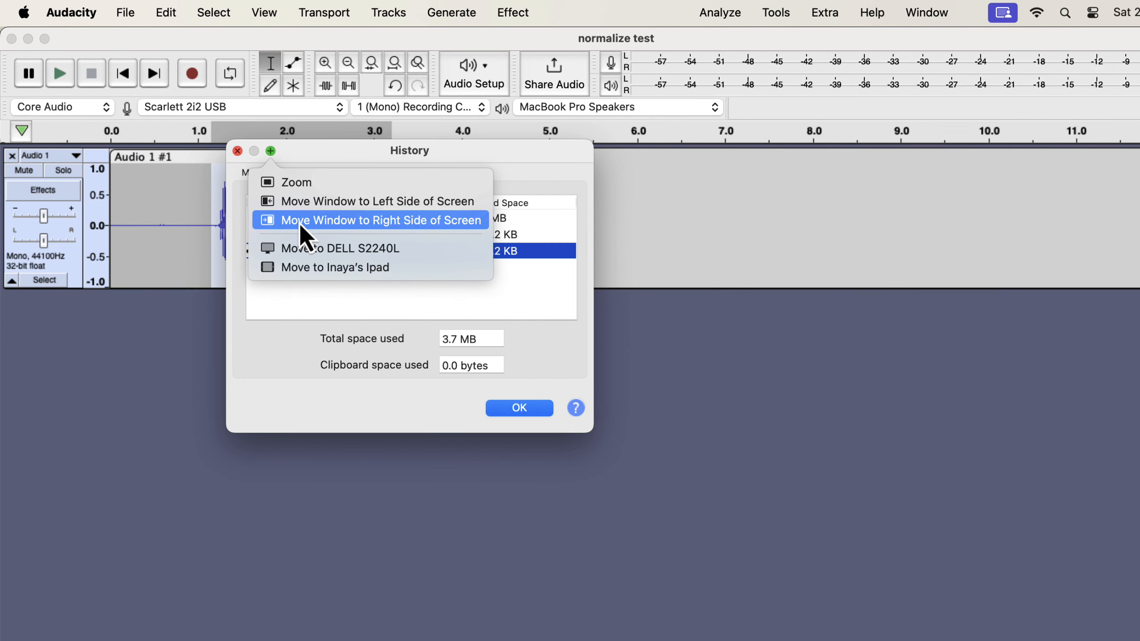
pyautogui.click(260, 303)
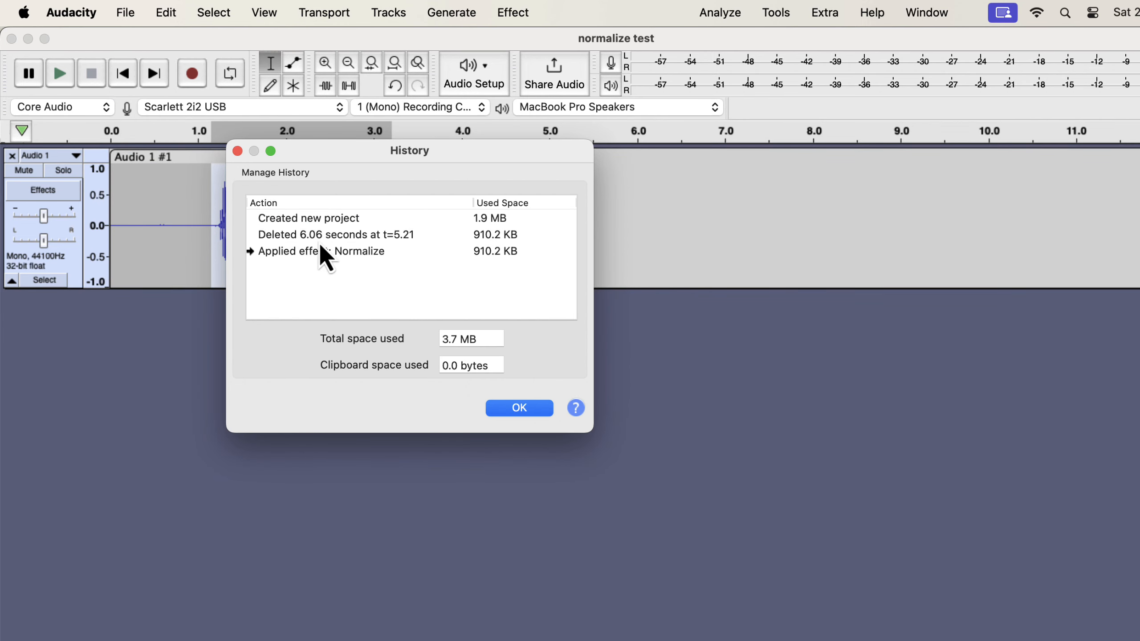
pyautogui.click(324, 223)
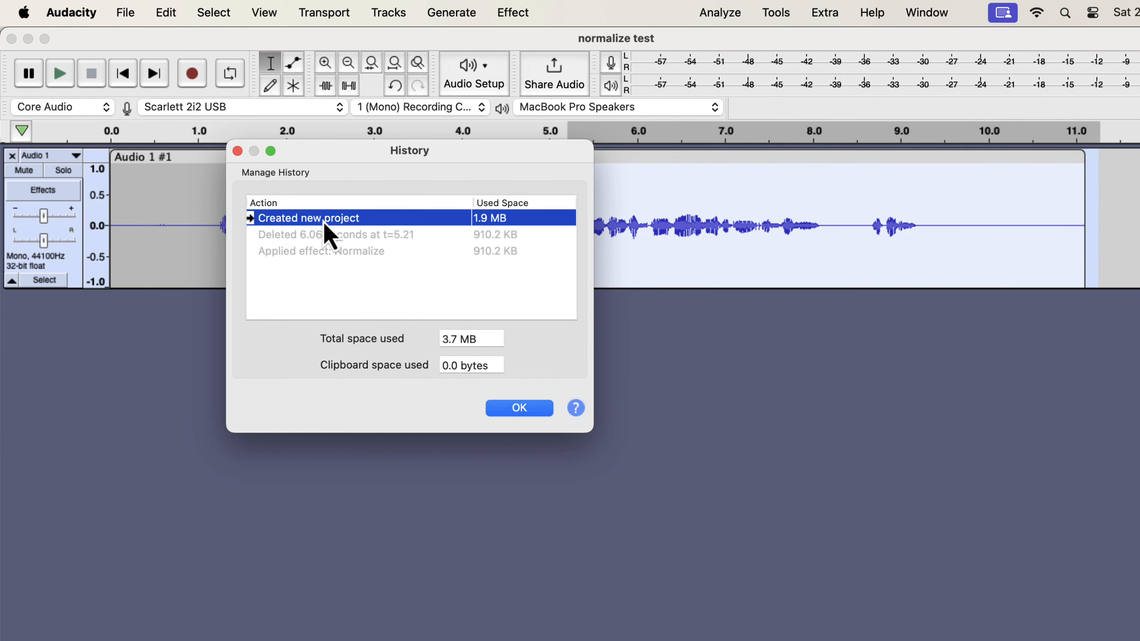
pyautogui.click(519, 409)
pyautogui.click(363, 337)
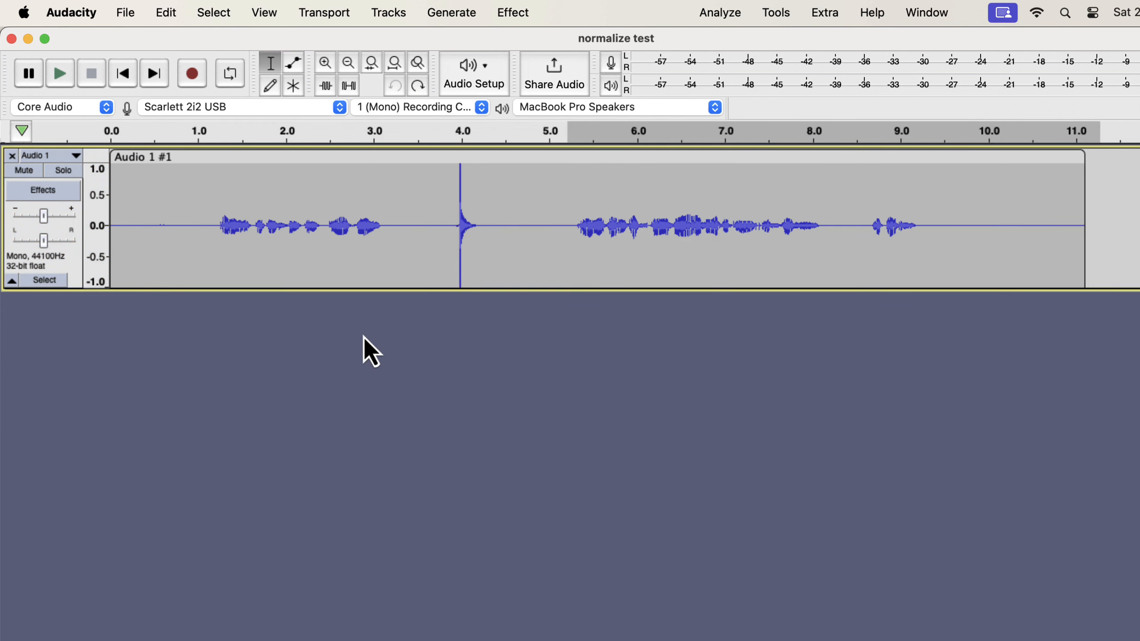
# Try normalizing the speech from about 1.2 to 3.4 seconds to a -3.0 dB peak, and undo it.
pyautogui.moveTo(211, 204); pyautogui.dragTo(413, 229)
pyautogui.click(533, 13)
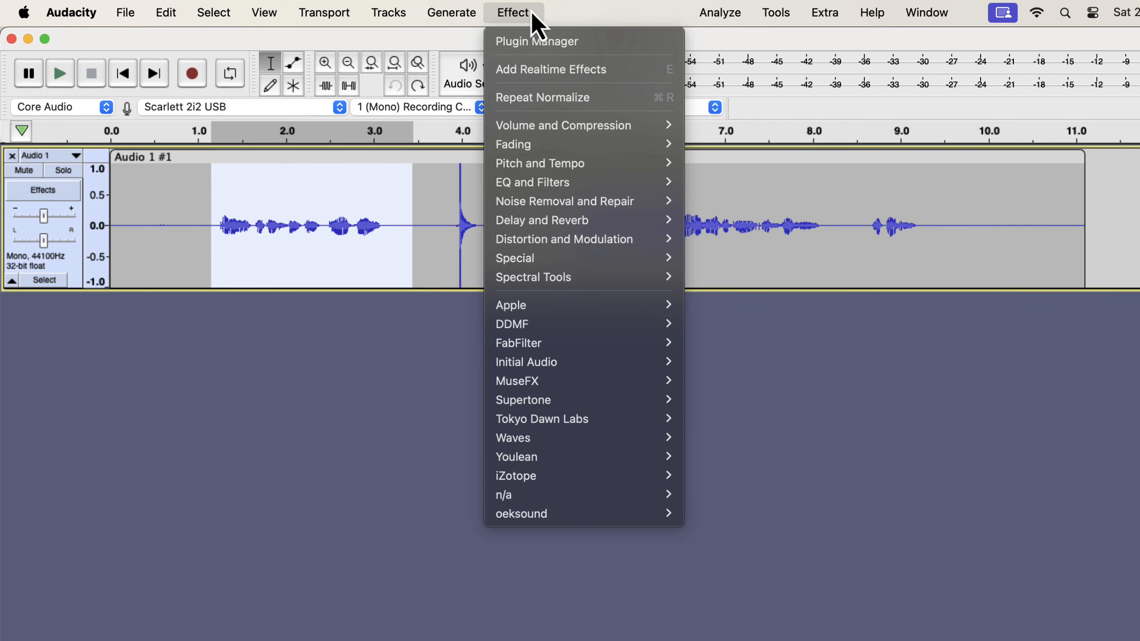
pyautogui.moveTo(547, 126)
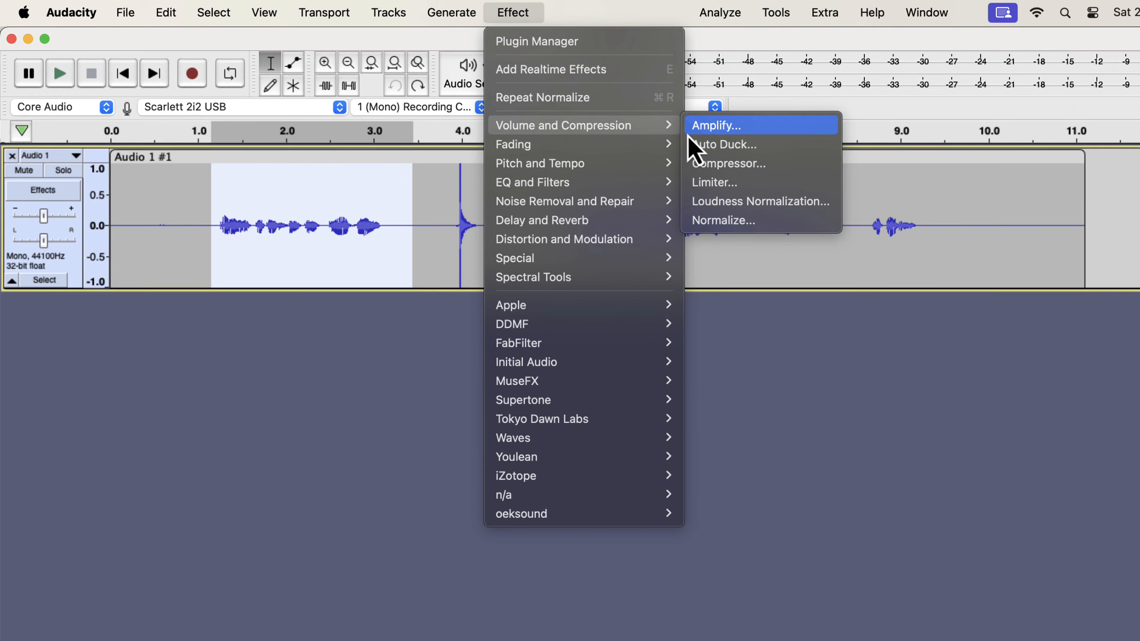
pyautogui.click(713, 222)
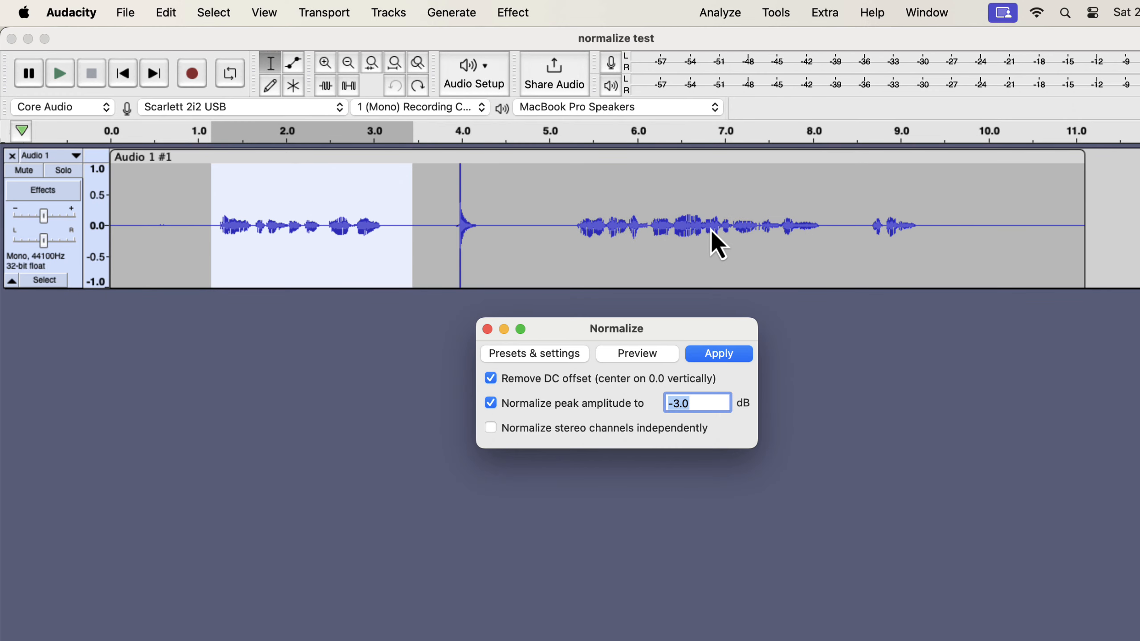
pyautogui.click(701, 359)
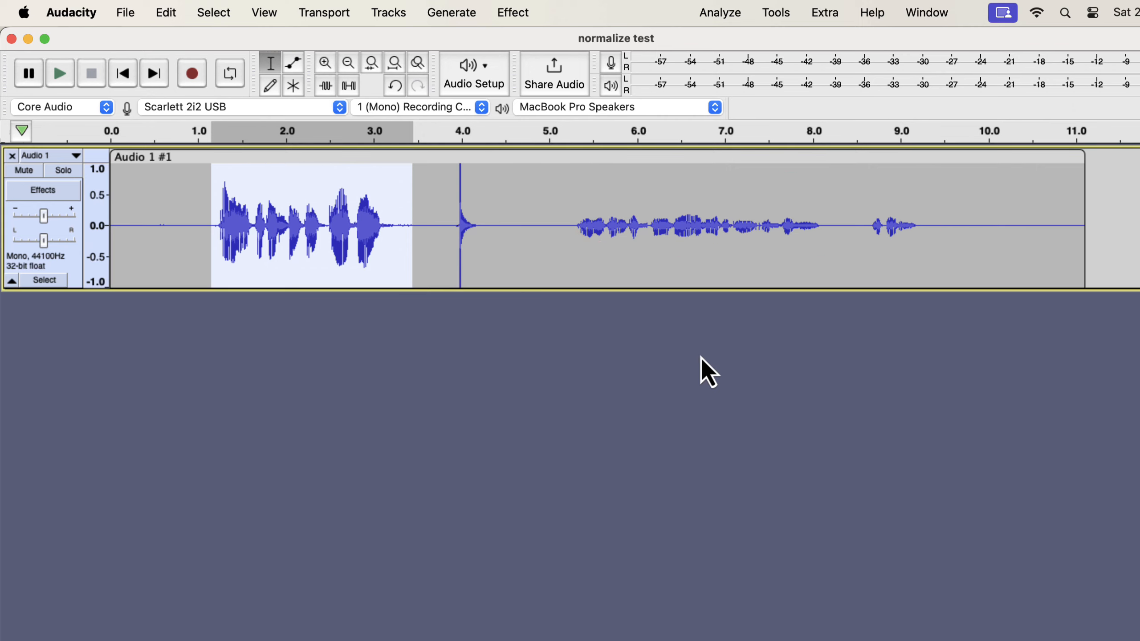
pyautogui.press('super+z')
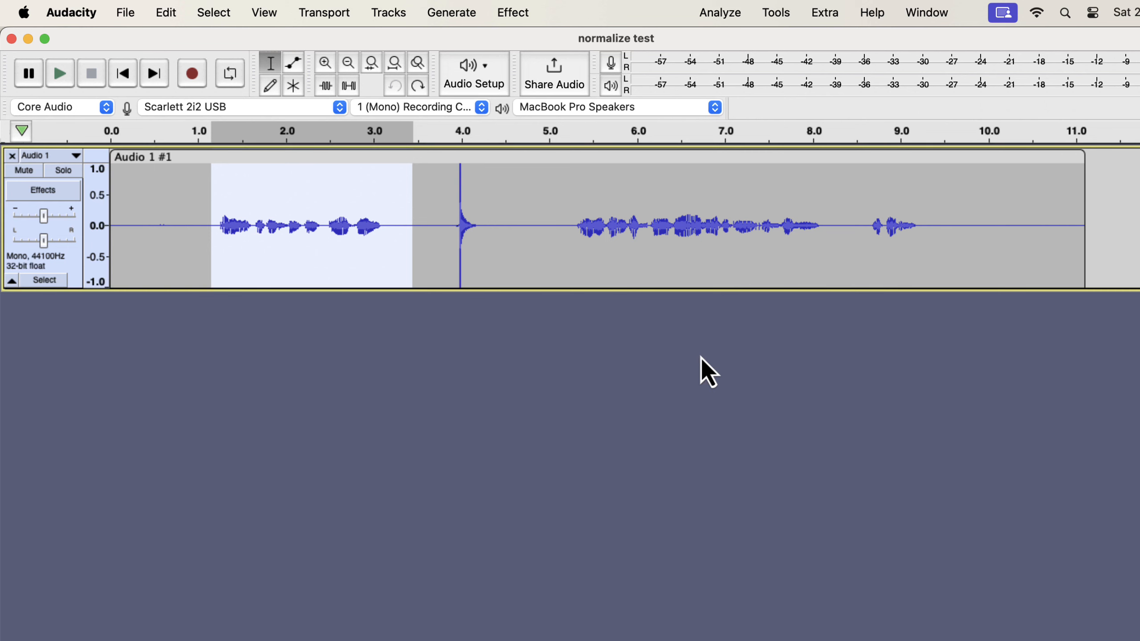
# Try compressing the entire track with a -12 dB threshold and 2:1 ratio, and undo it.
pyautogui.doubleClick(496, 198)
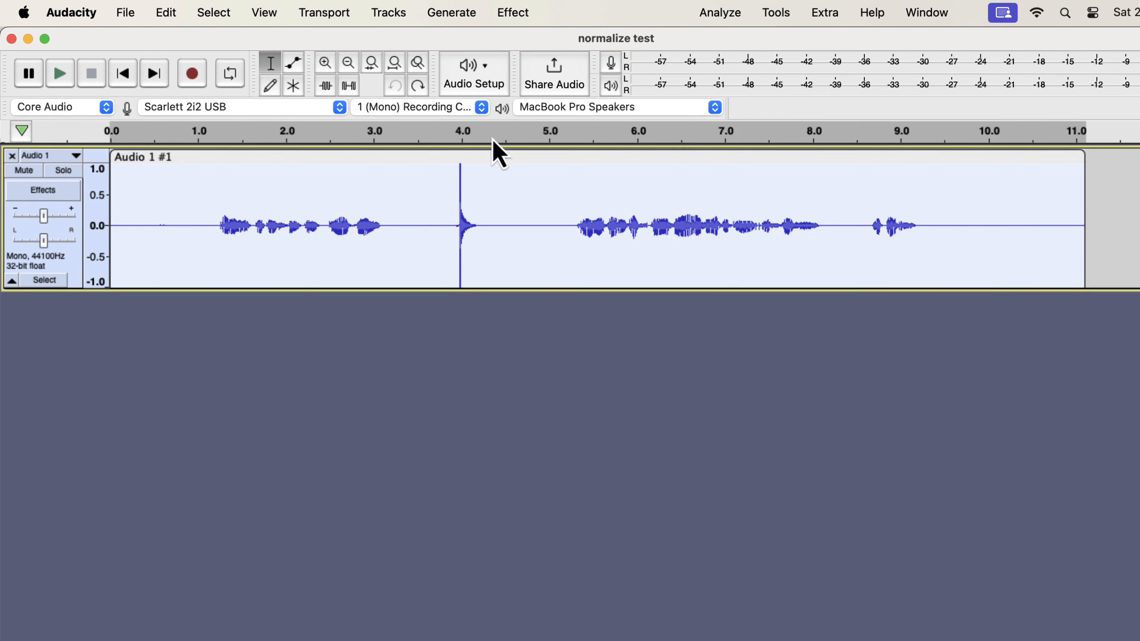
pyautogui.click(514, 13)
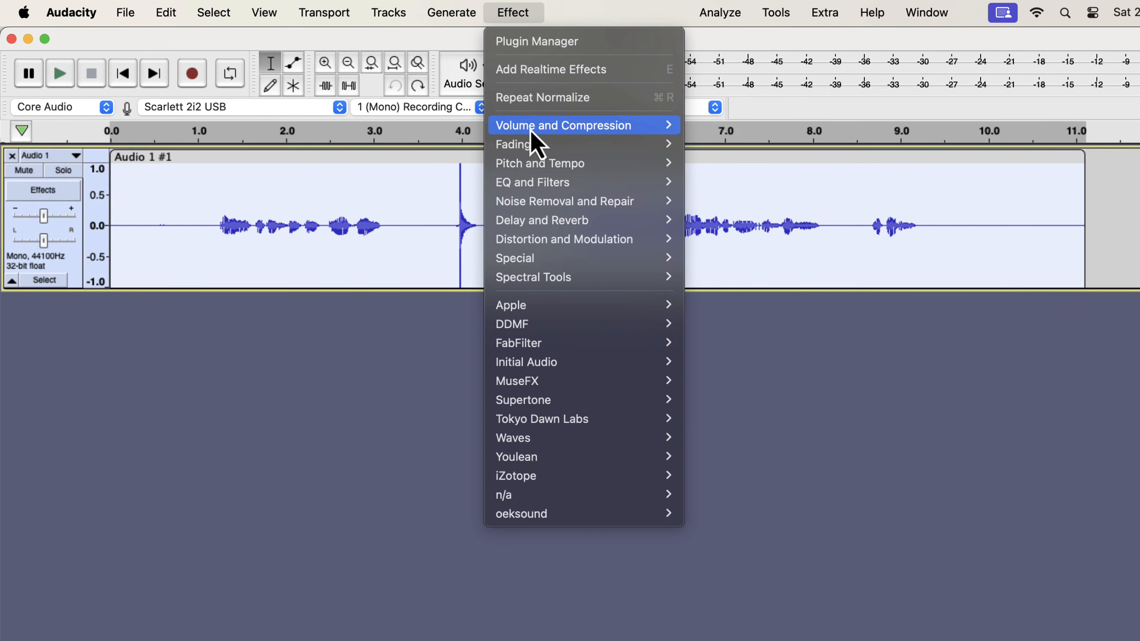
pyautogui.moveTo(531, 130)
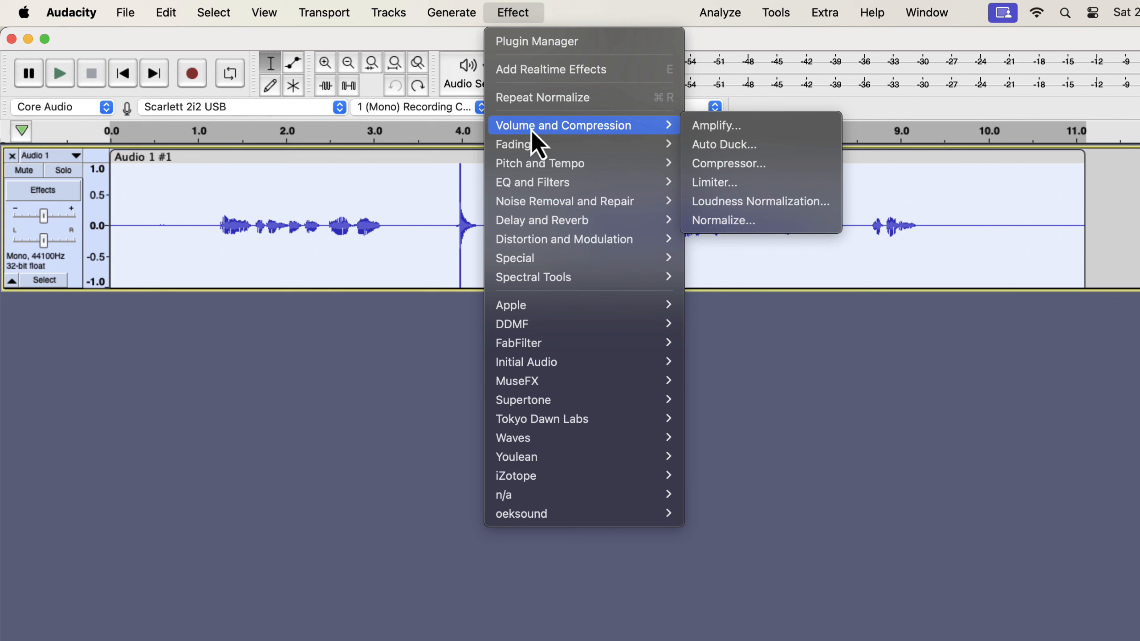
pyautogui.click(711, 164)
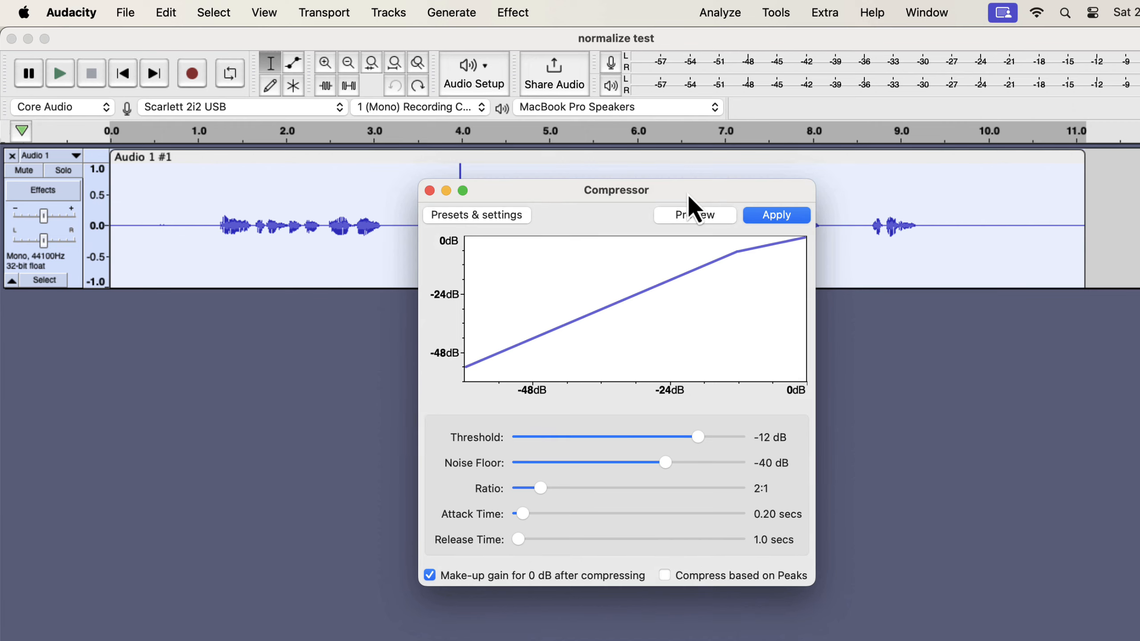
pyautogui.moveTo(689, 196); pyautogui.dragTo(603, 280)
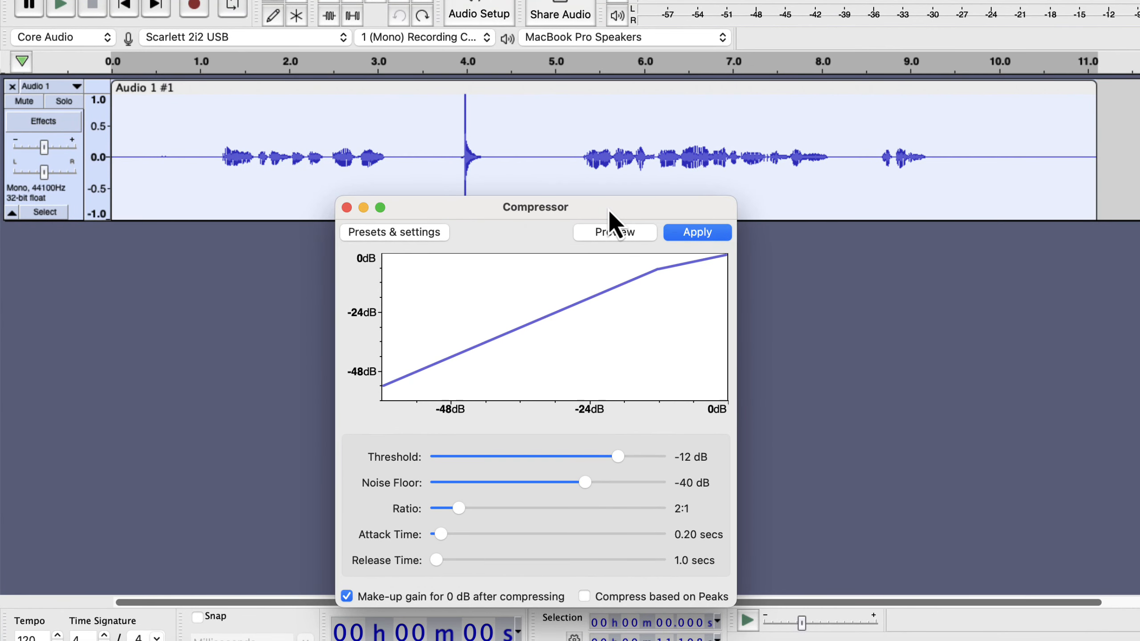
pyautogui.click(693, 237)
pyautogui.click(693, 238)
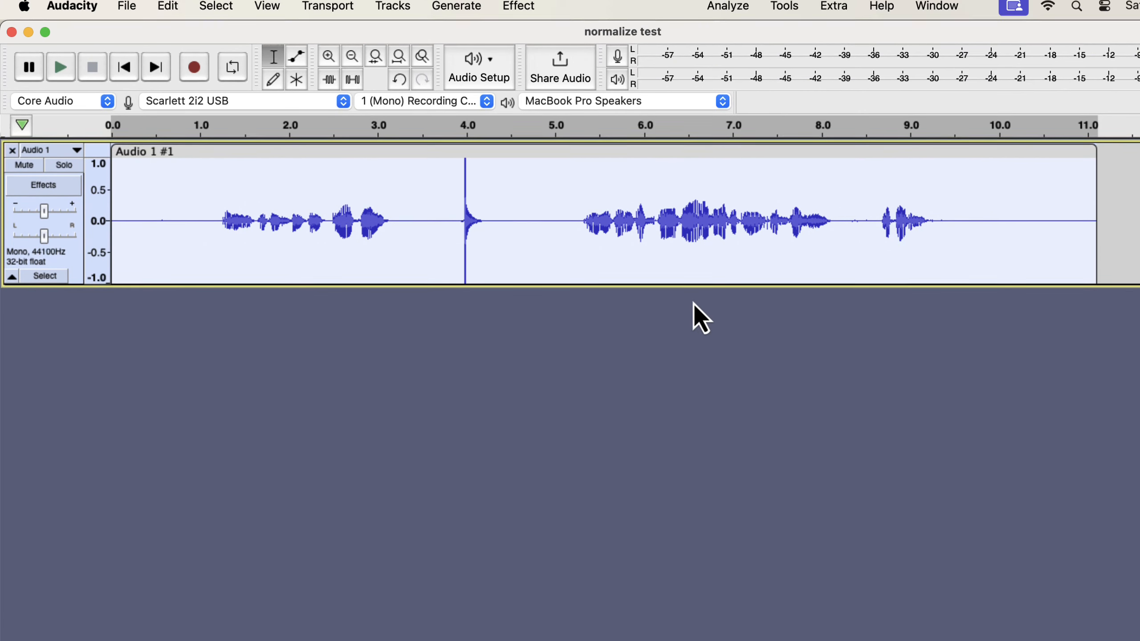
pyautogui.click(168, 14)
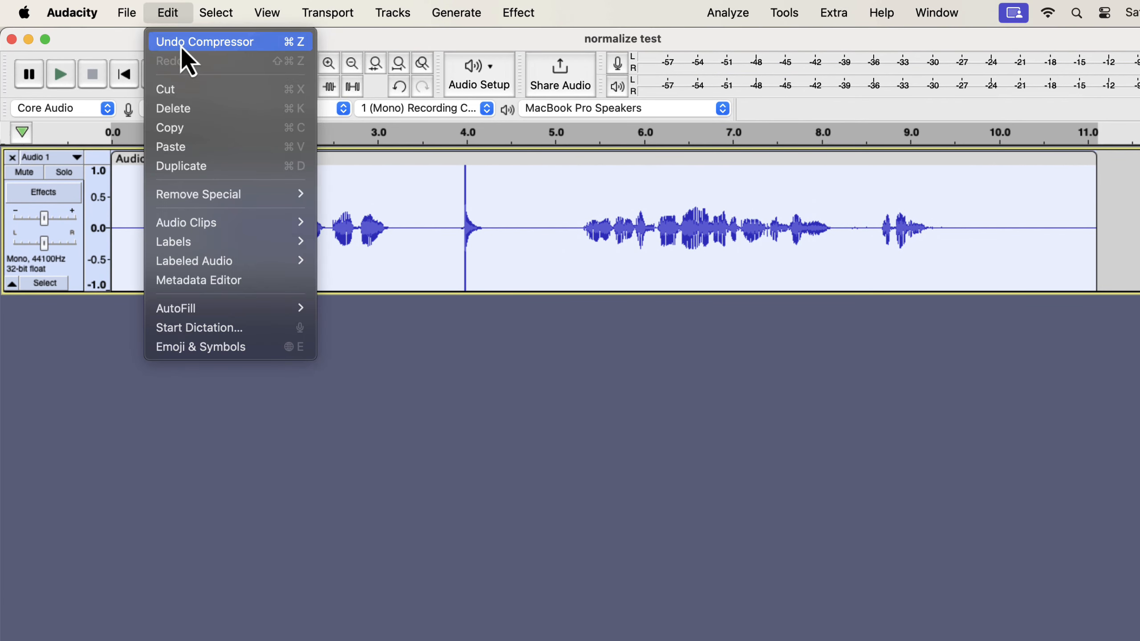
pyautogui.click(182, 45)
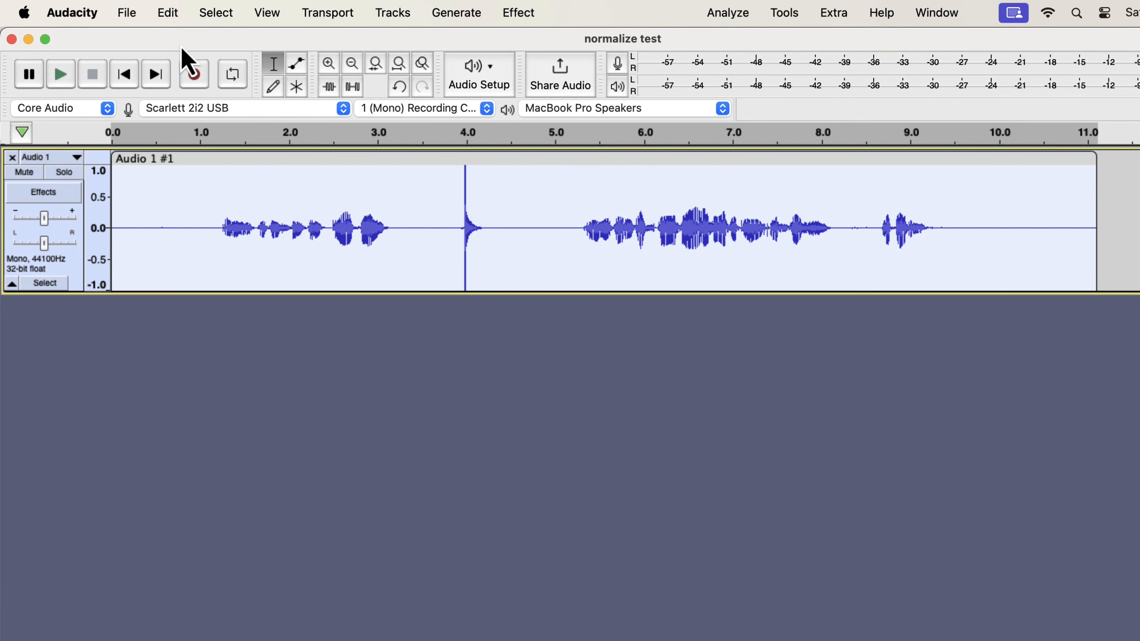
# Try compressing the entire track with a -28 dB threshold and 3.8:1 ratio, and undo it.
pyautogui.click(529, 13)
pyautogui.moveTo(556, 121)
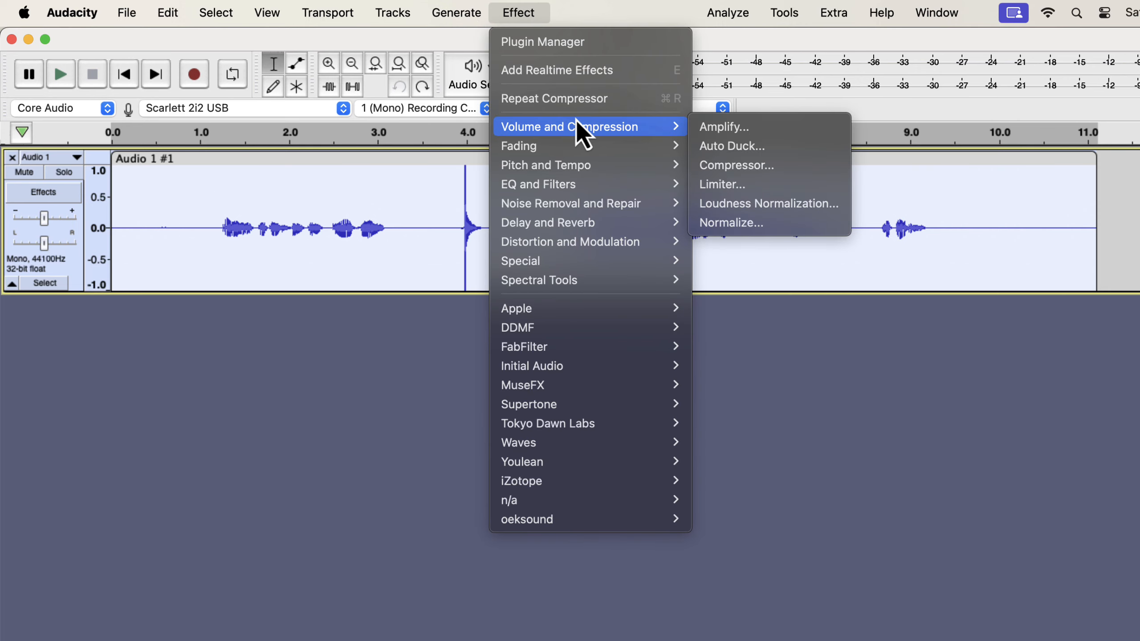
pyautogui.click(736, 166)
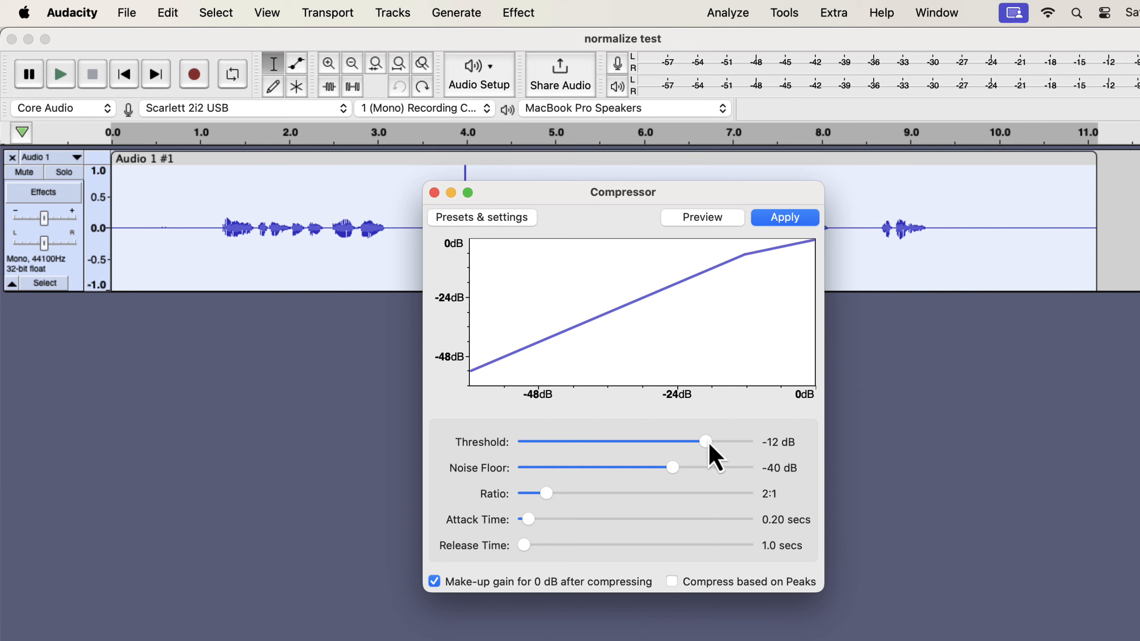
pyautogui.moveTo(705, 442); pyautogui.dragTo(647, 441)
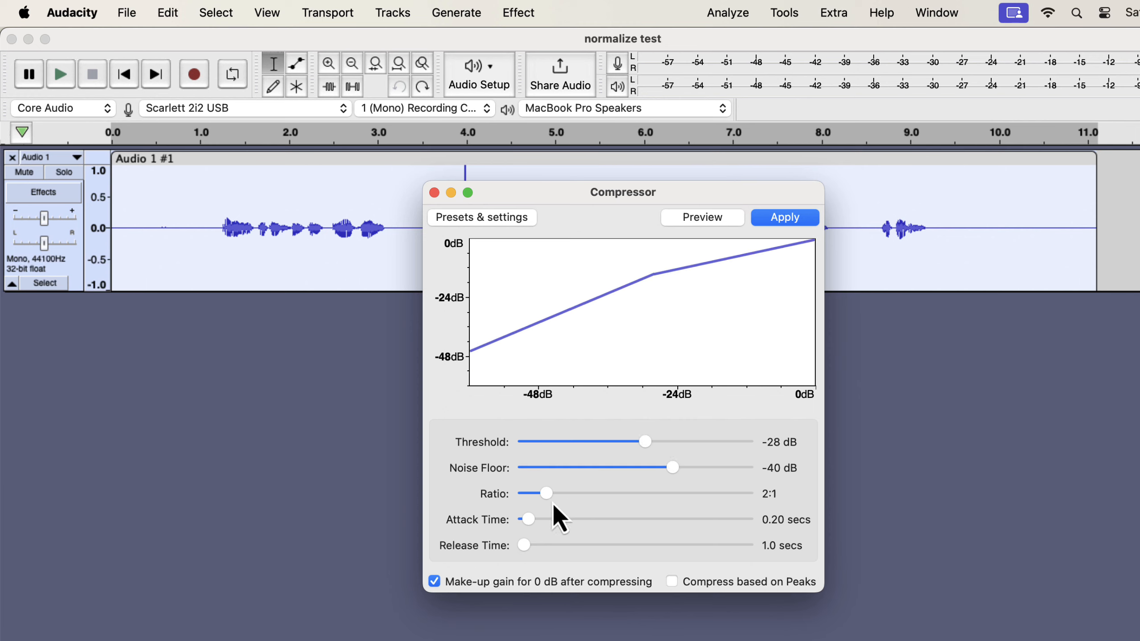
pyautogui.moveTo(548, 497); pyautogui.dragTo(594, 493)
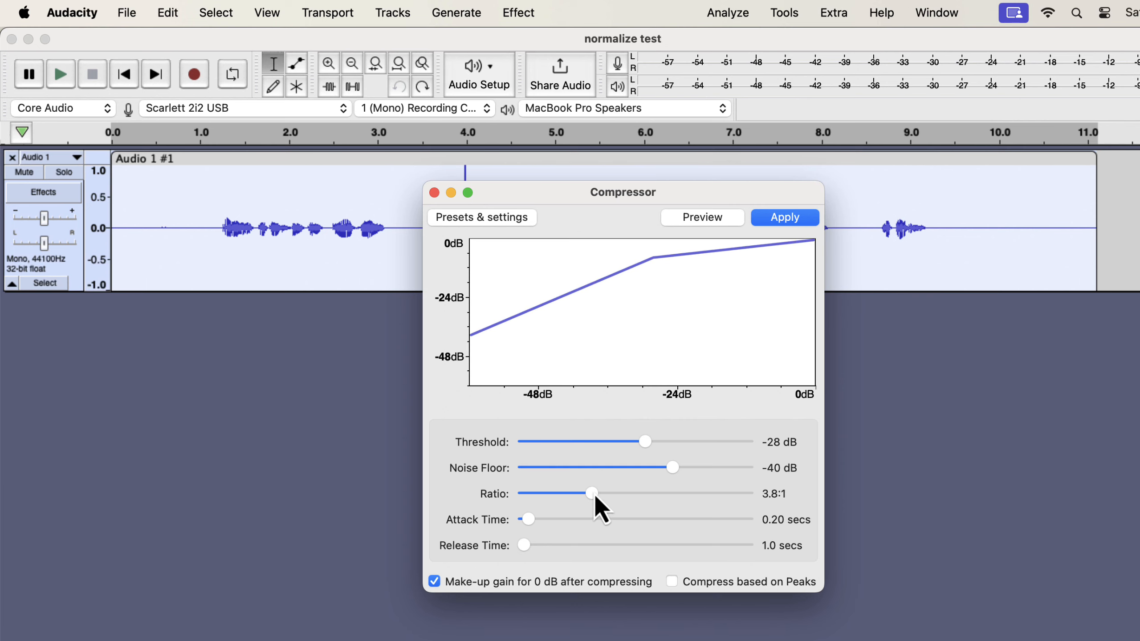
pyautogui.moveTo(620, 196); pyautogui.dragTo(463, 298)
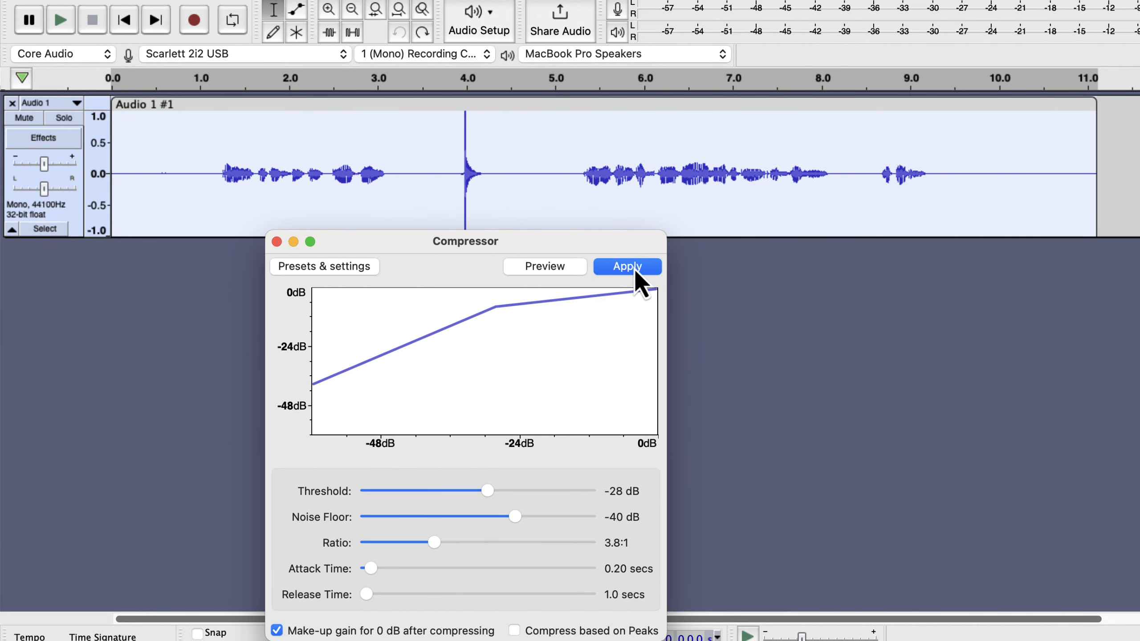
pyautogui.click(635, 268)
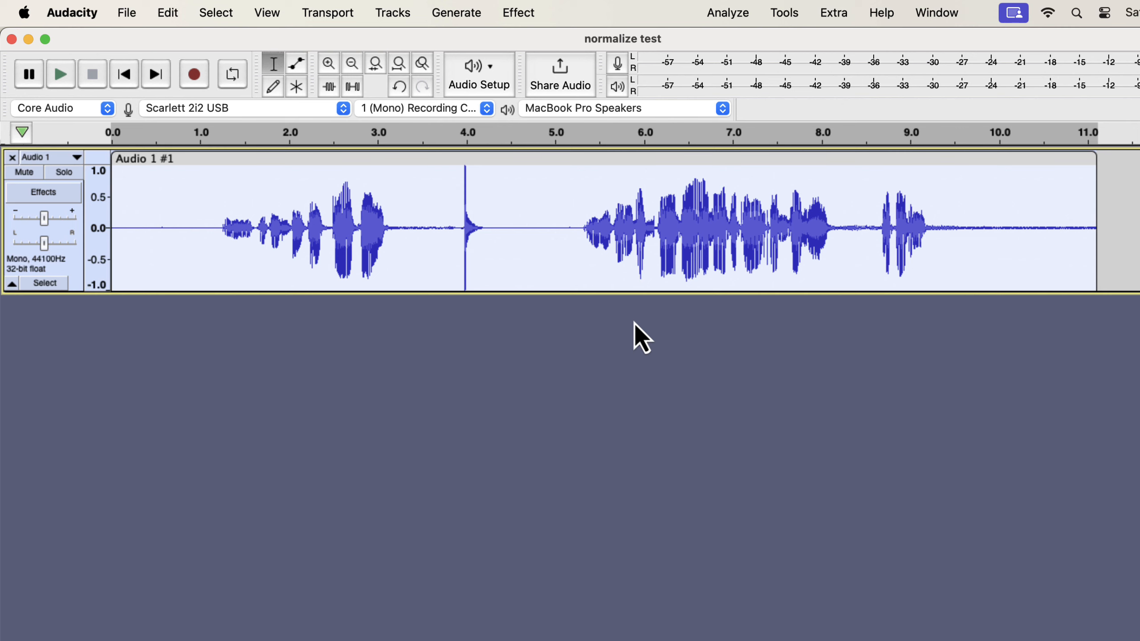
pyautogui.click(160, 13)
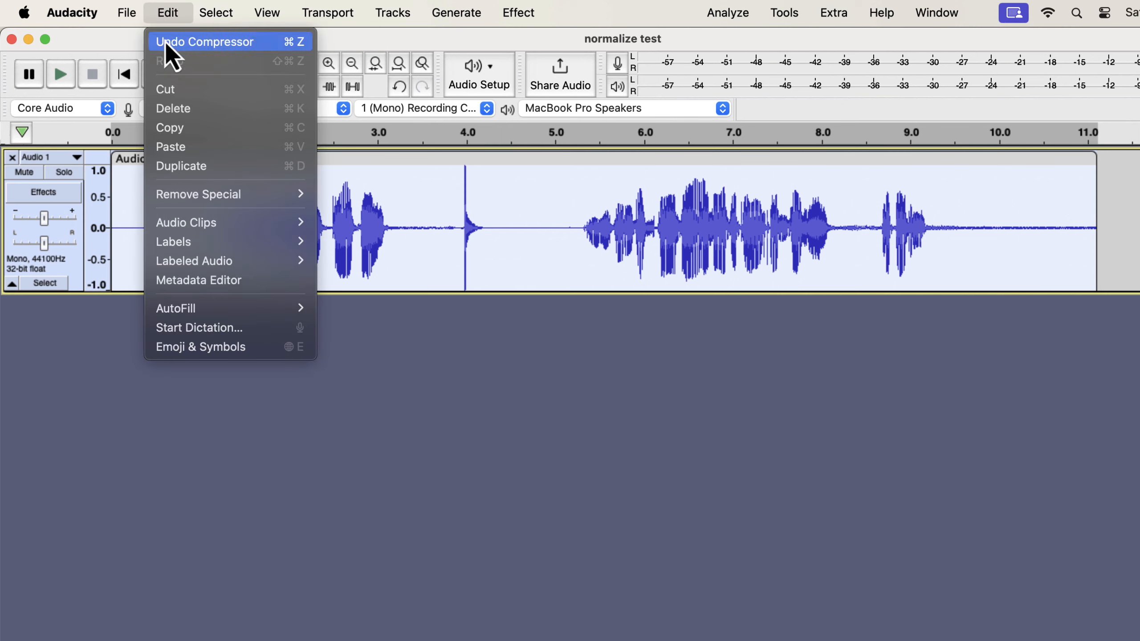
pyautogui.click(166, 43)
# Play back the speech from about 1.2 to 3.1 seconds to check its playback level, and clear the selection.
pyautogui.click(264, 267)
pyautogui.click(222, 216)
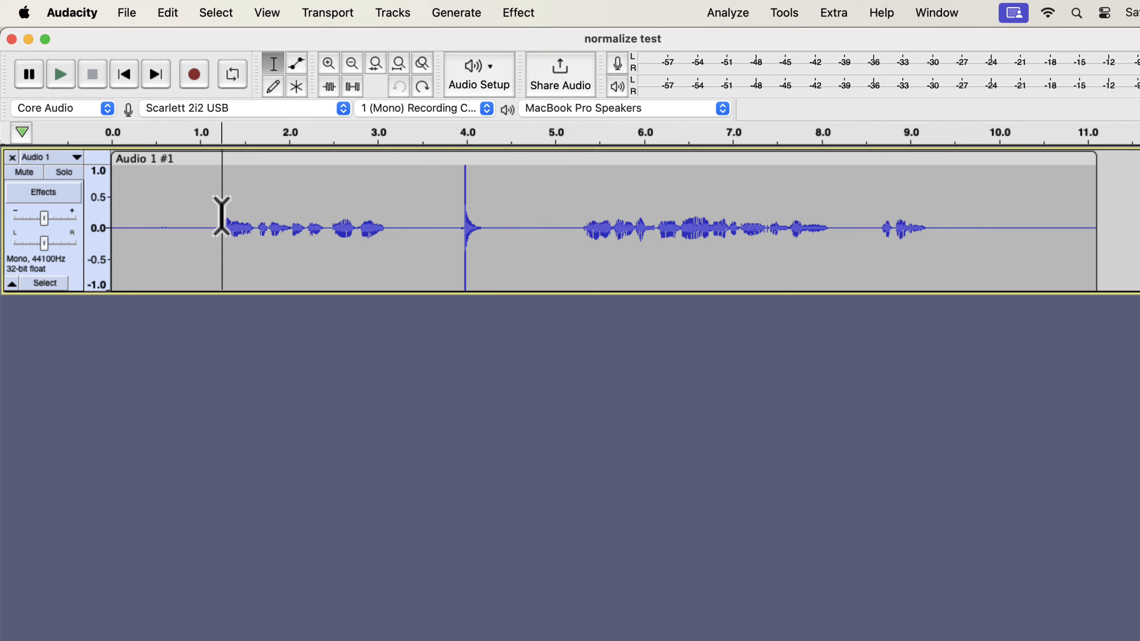
pyautogui.moveTo(221, 216); pyautogui.dragTo(383, 231)
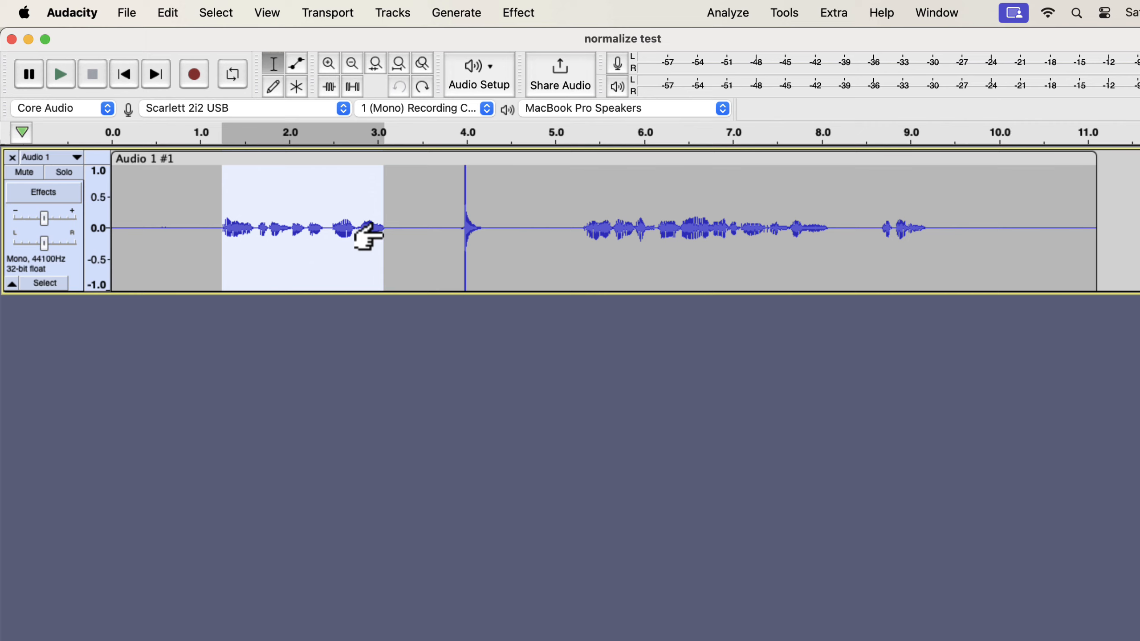
pyautogui.press('space')
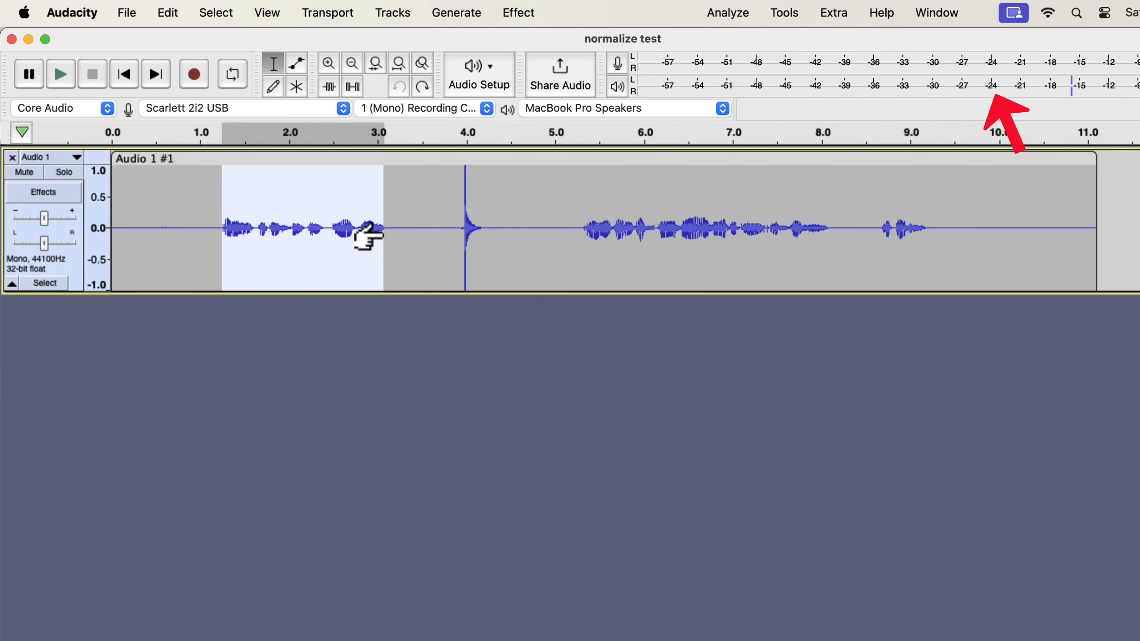
pyautogui.press('space')
pyautogui.press('space')
pyautogui.press('space')
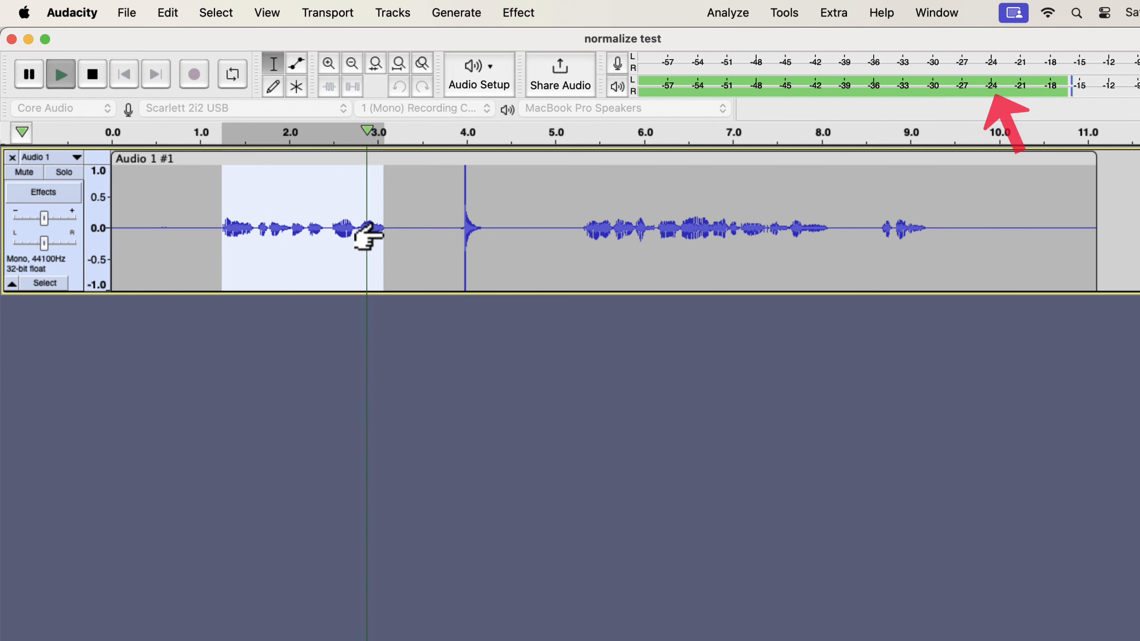
pyautogui.click(427, 211)
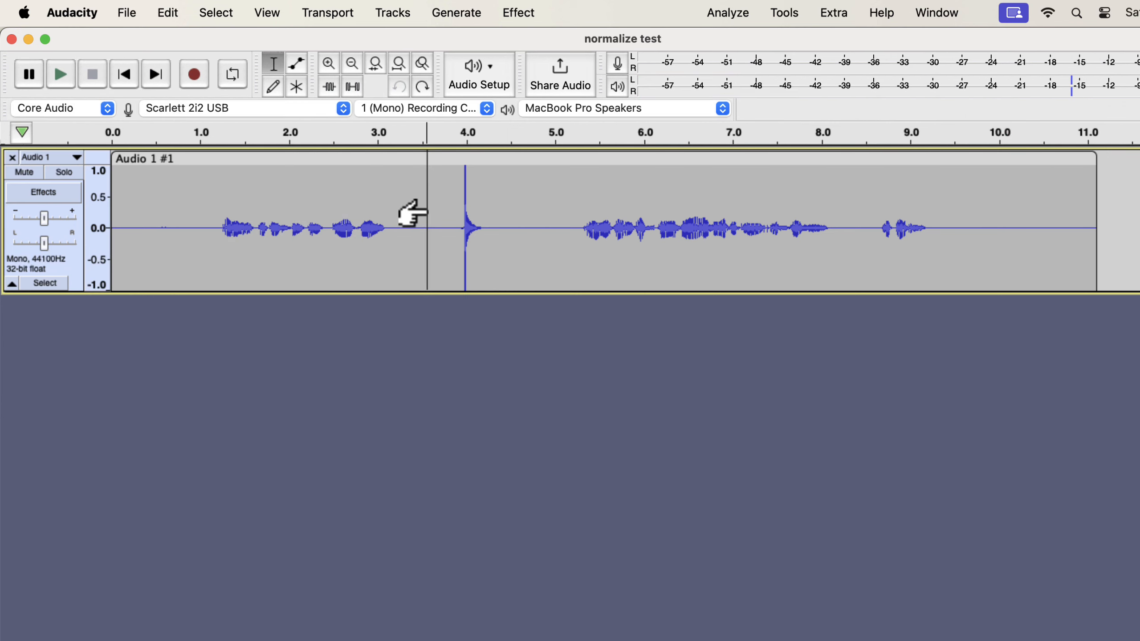
# Open the Compressor for the entire track and restore its default settings.
pyautogui.press('super+a')
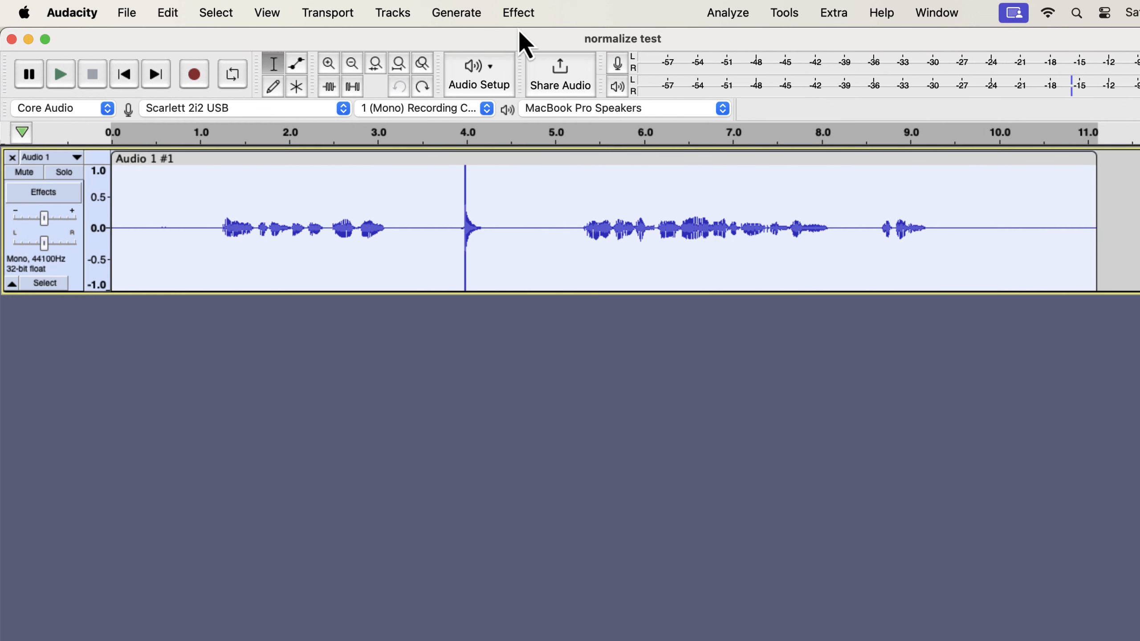
pyautogui.click(519, 13)
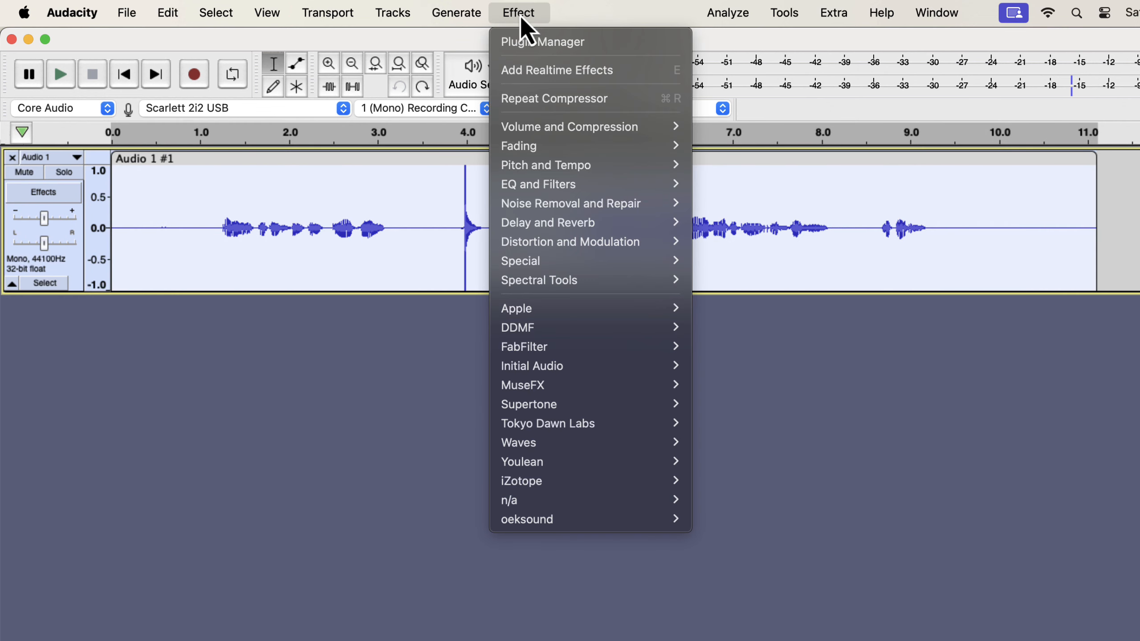
pyautogui.moveTo(525, 125)
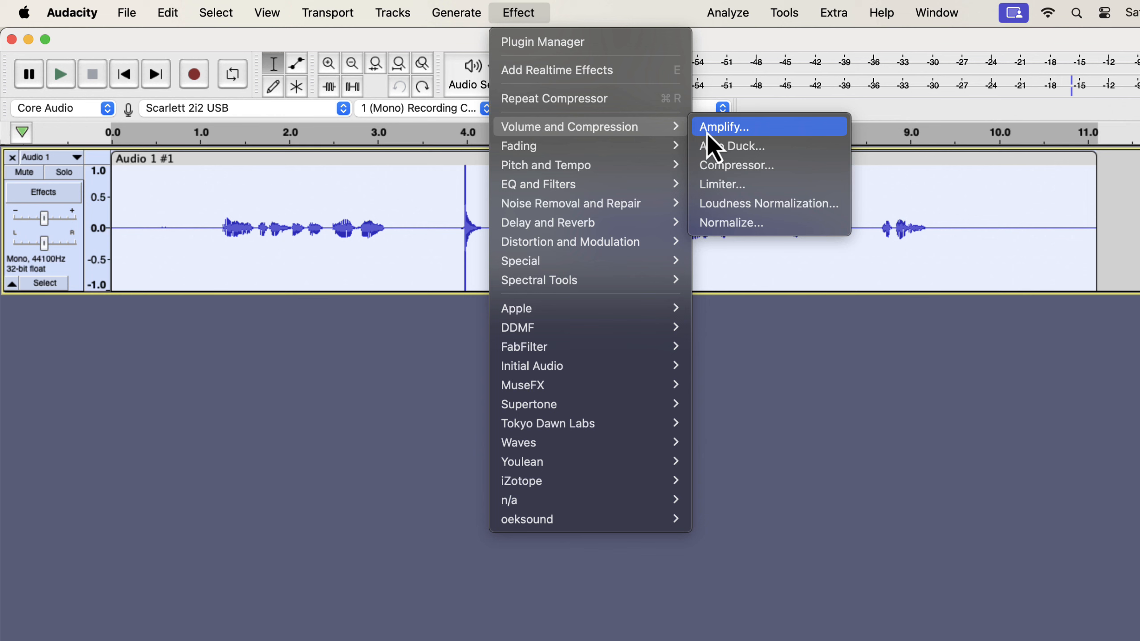
pyautogui.click(734, 168)
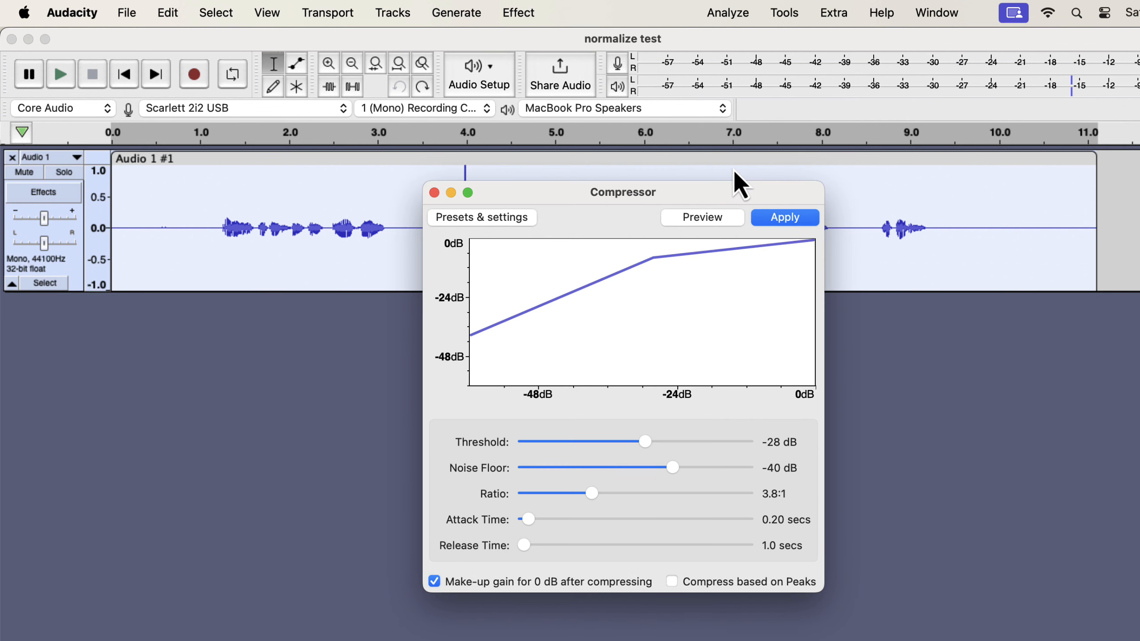
pyautogui.click(515, 218)
pyautogui.moveTo(516, 304)
pyautogui.click(587, 300)
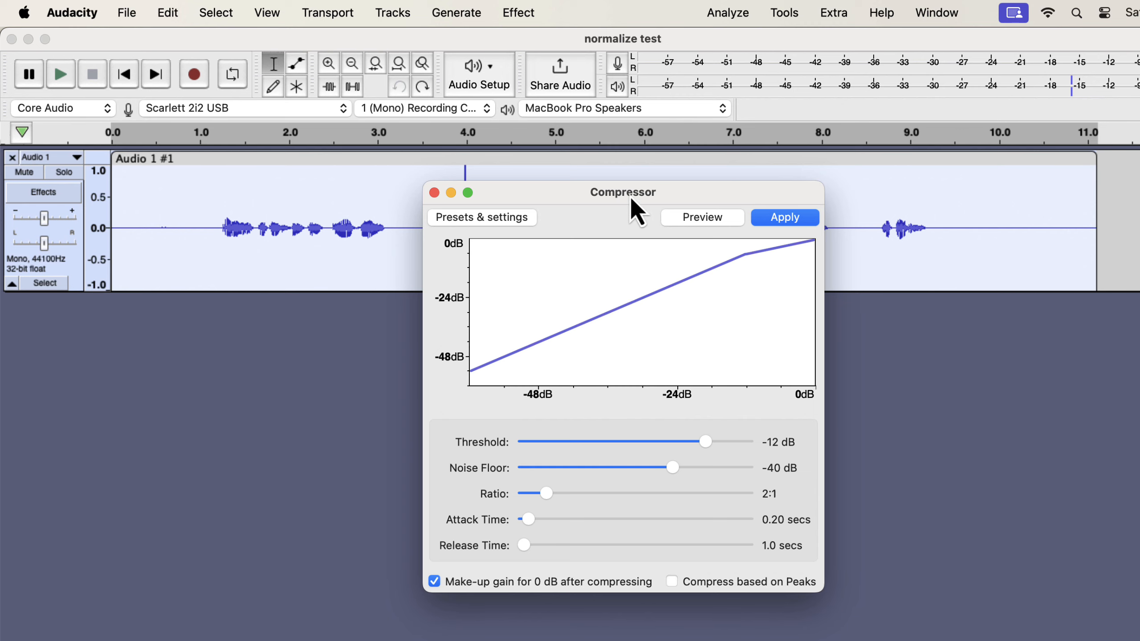
# Set the compressor's threshold to -28 dB and its ratio to 4:1, keeping the waveform in view.
pyautogui.moveTo(629, 198); pyautogui.dragTo(531, 285)
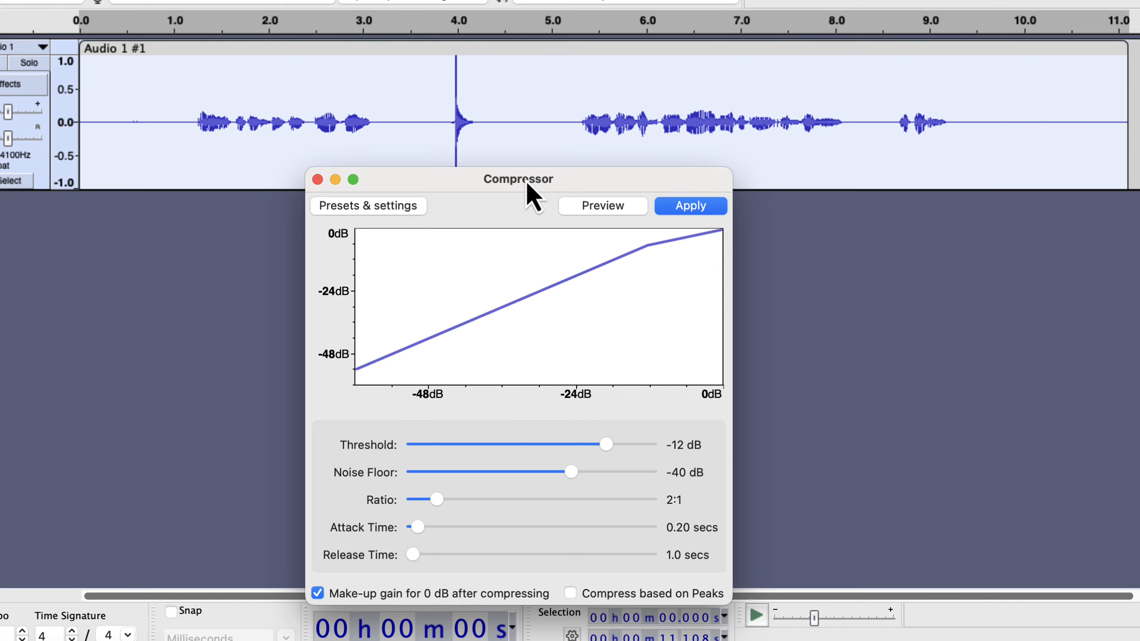
pyautogui.moveTo(606, 446); pyautogui.dragTo(540, 449)
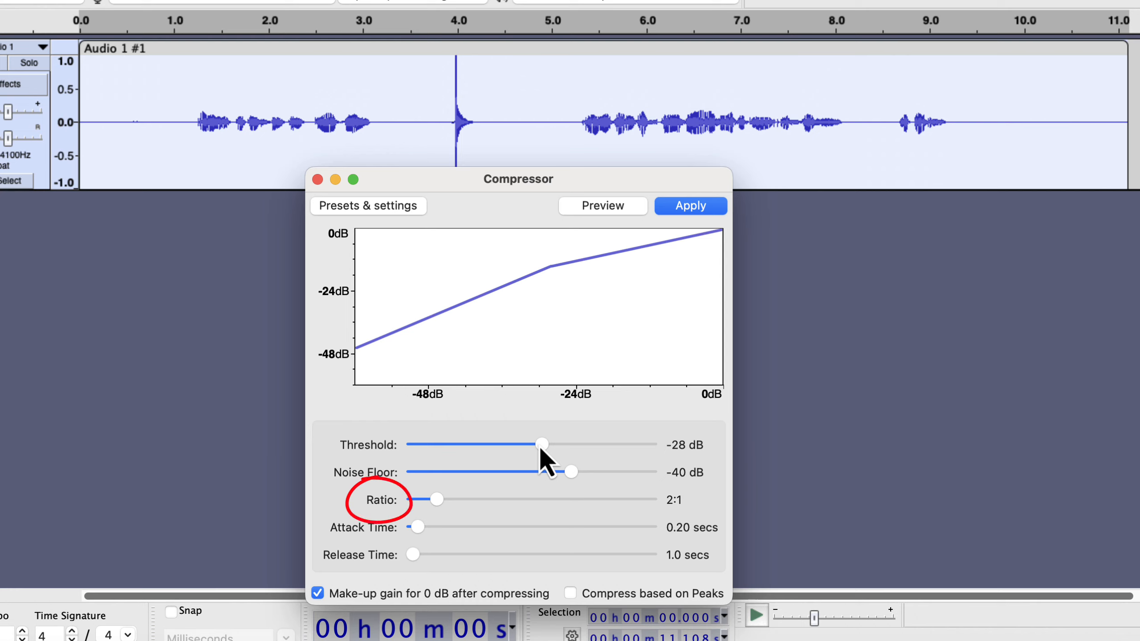
pyautogui.moveTo(437, 501); pyautogui.dragTo(491, 500)
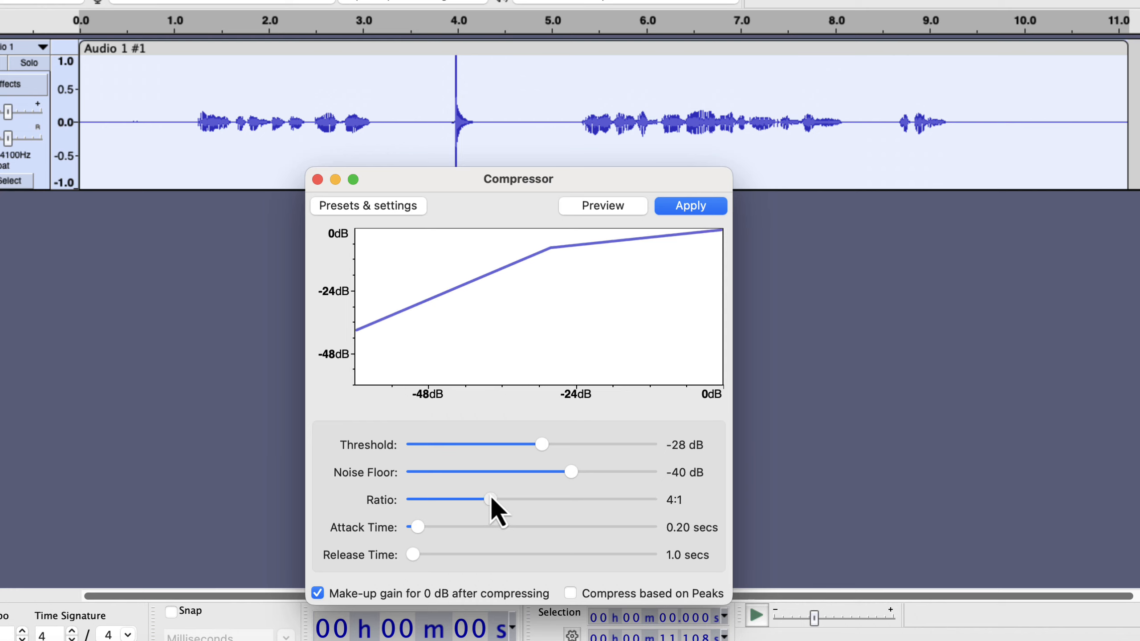
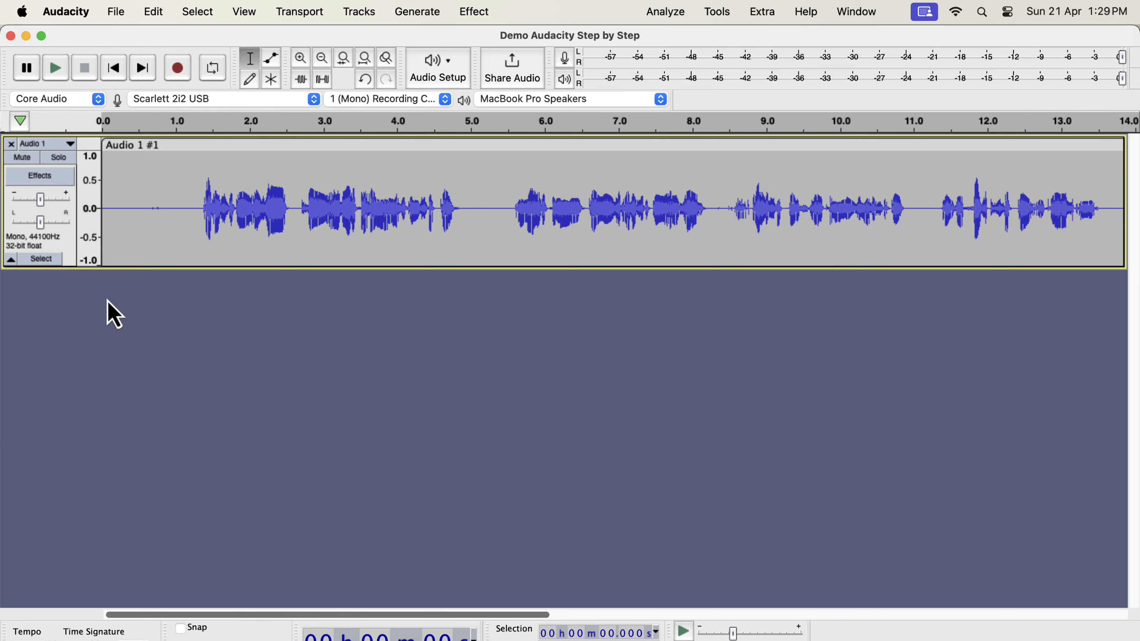
# Examine the Demo Audacity Step by Step waveform for uneven levels, marking the peaks at about 11.8 seconds and 18.6 to 19.1 seconds.
pyautogui.hscroll(5, 250, 204)
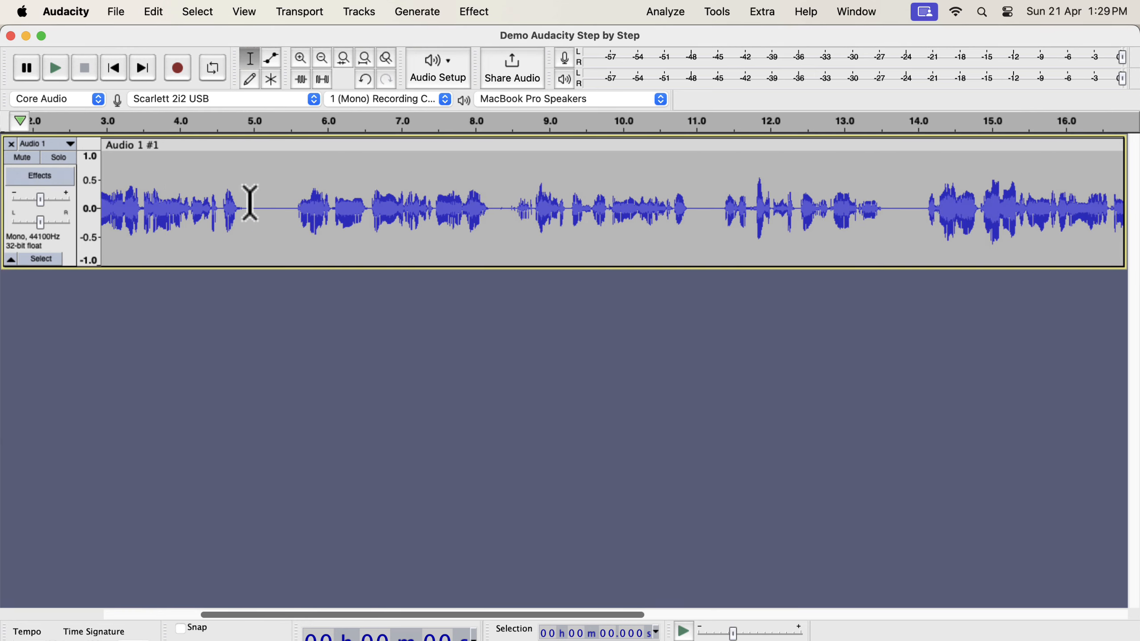
pyautogui.hscroll(1, 249, 205)
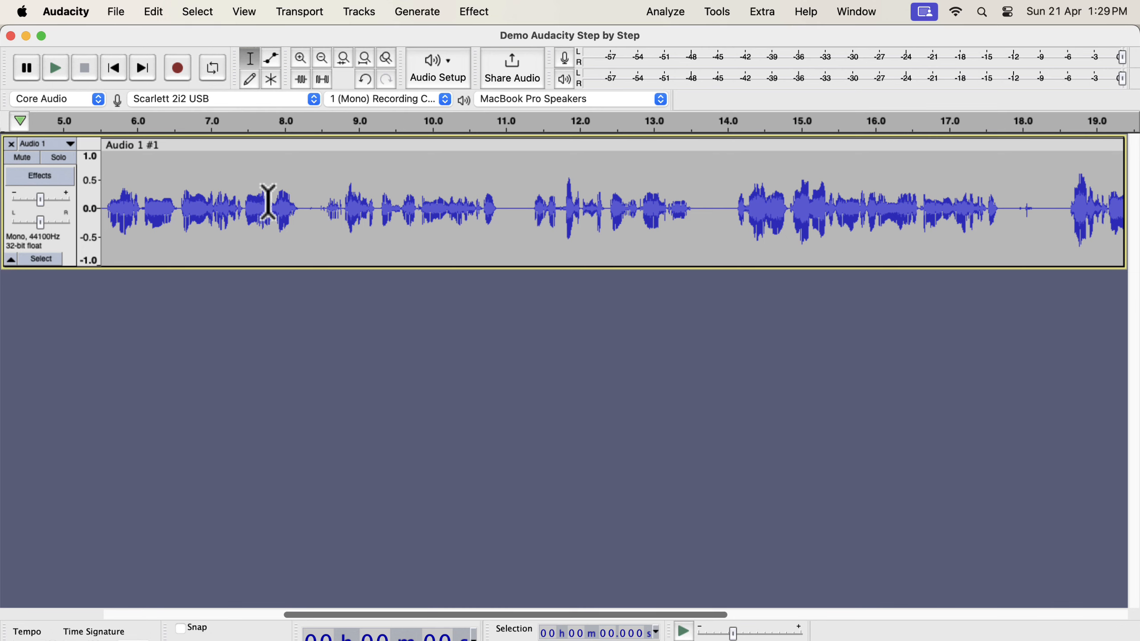
pyautogui.hscroll(3, 285, 203)
pyautogui.hscroll(1, 286, 201)
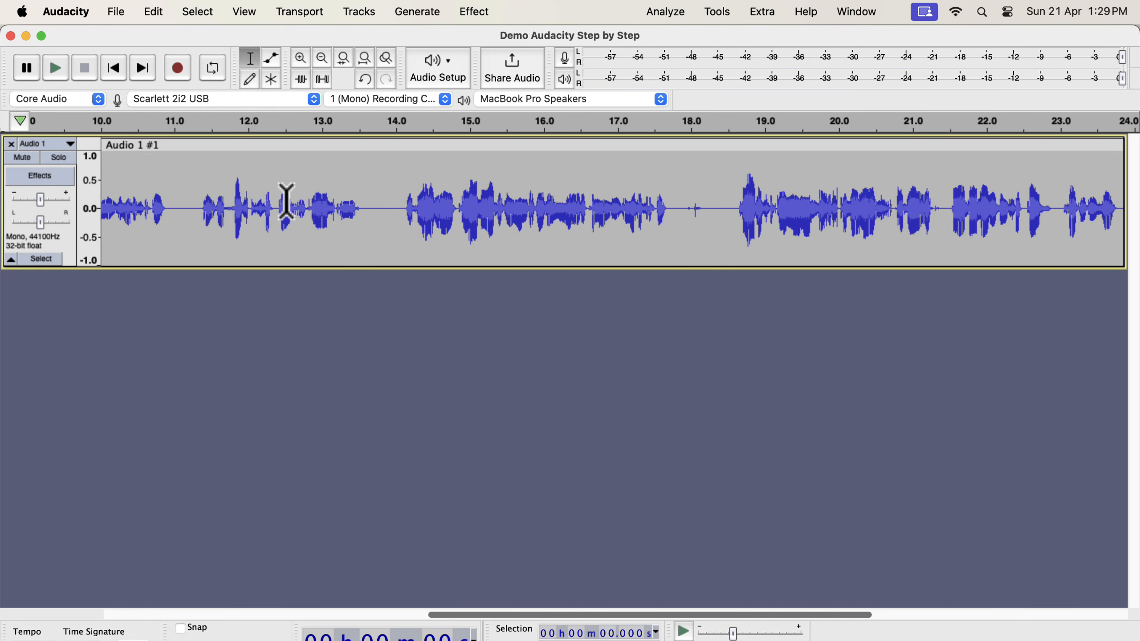
pyautogui.moveTo(235, 200); pyautogui.dragTo(245, 201)
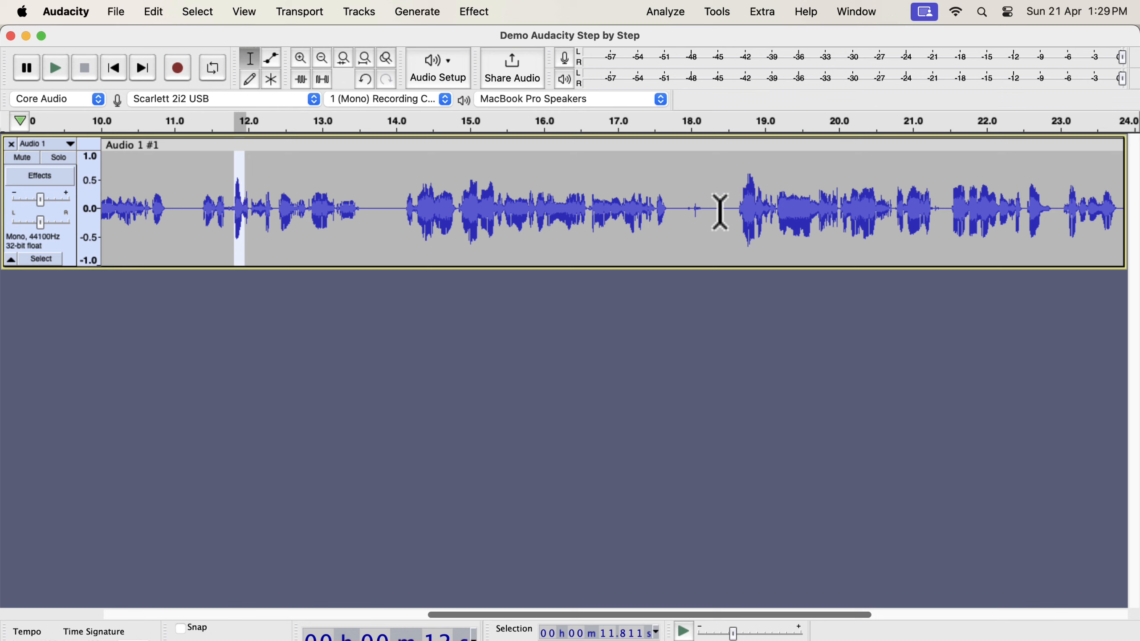
pyautogui.moveTo(734, 210)
pyautogui.mouseDown()
pyautogui.moveTo(752, 208)
pyautogui.moveTo(731, 209)
pyautogui.mouseUp()
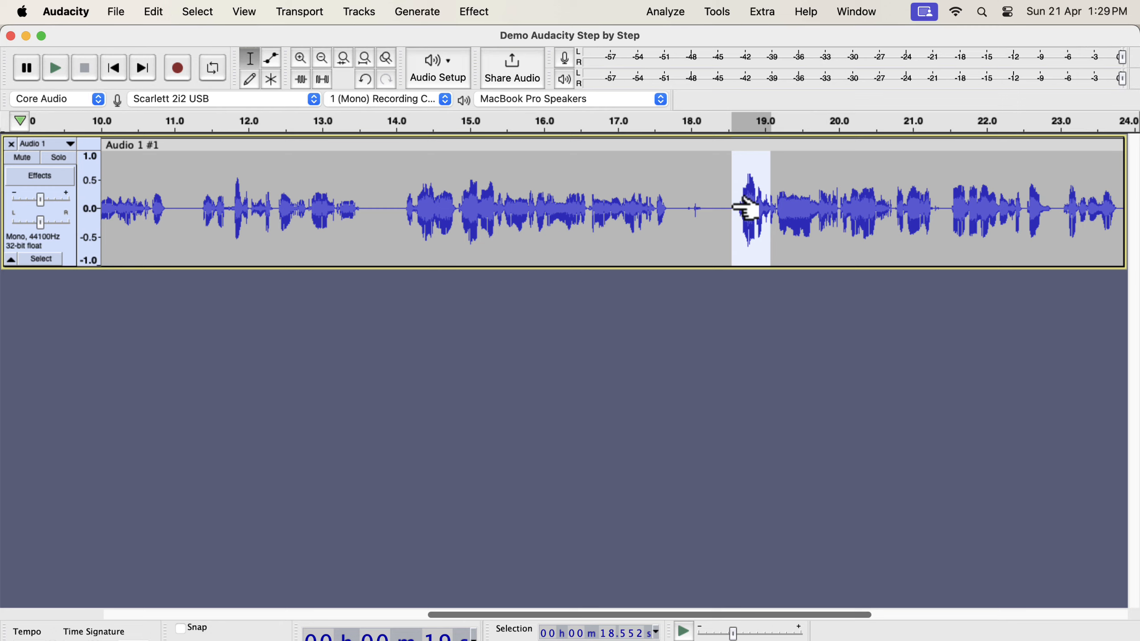
pyautogui.hscroll(10, 727, 207)
pyautogui.hscroll(-10, 732, 207)
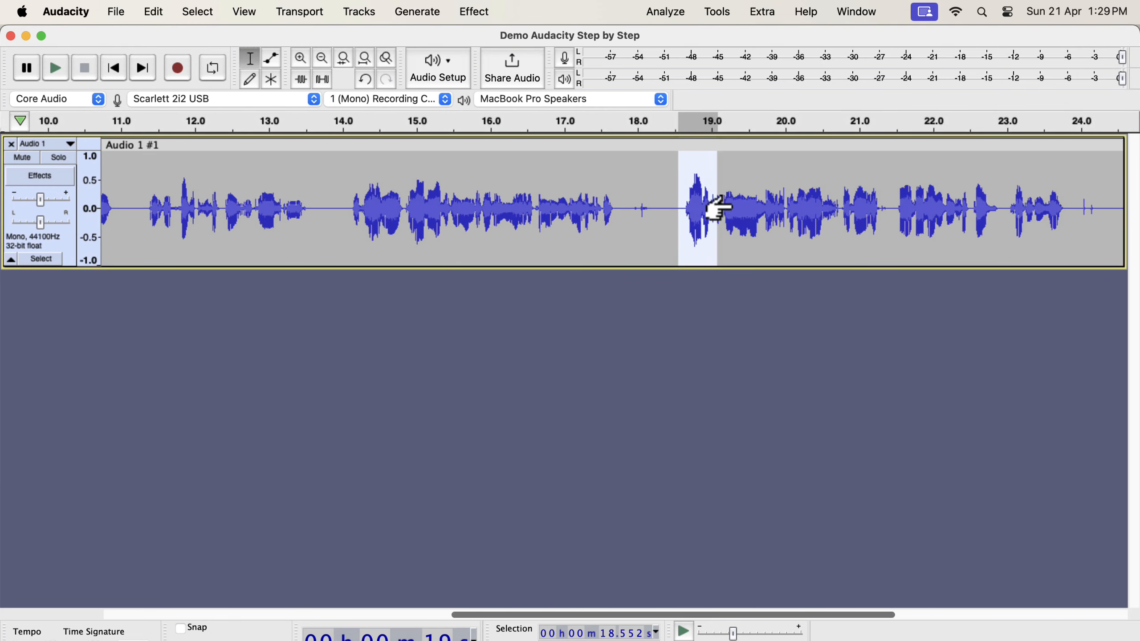
# Play back the quieter speech from about 9.9 to 10.6 seconds to check its playback level.
pyautogui.hscroll(-5, 731, 207)
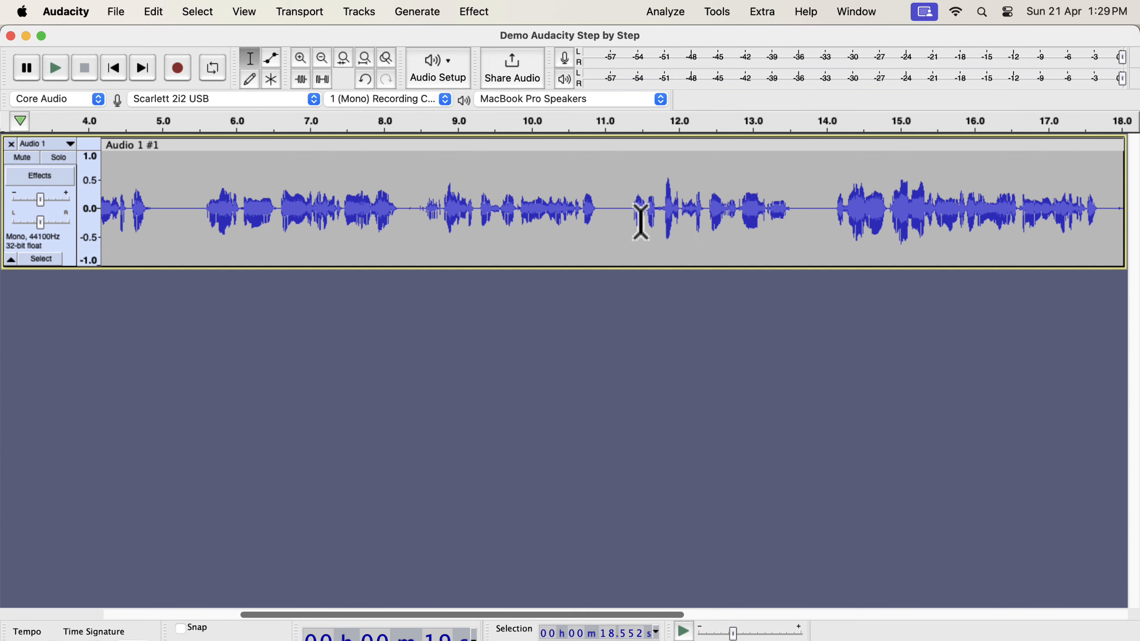
pyautogui.hscroll(-4, 639, 221)
pyautogui.hscroll(-1, 640, 221)
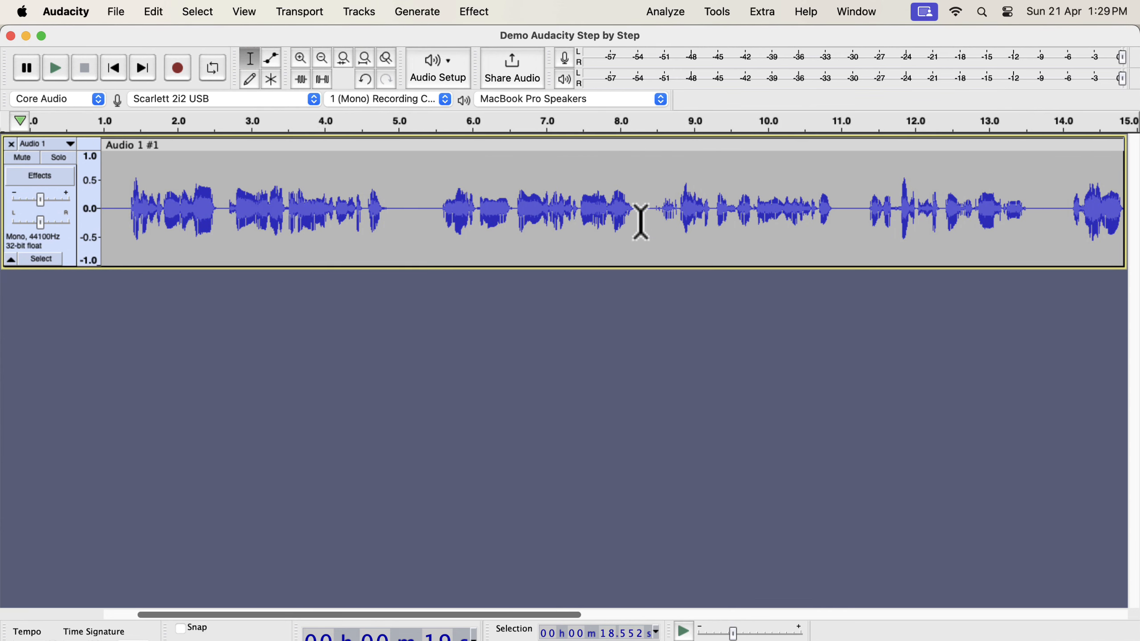
pyautogui.moveTo(757, 198); pyautogui.dragTo(809, 211)
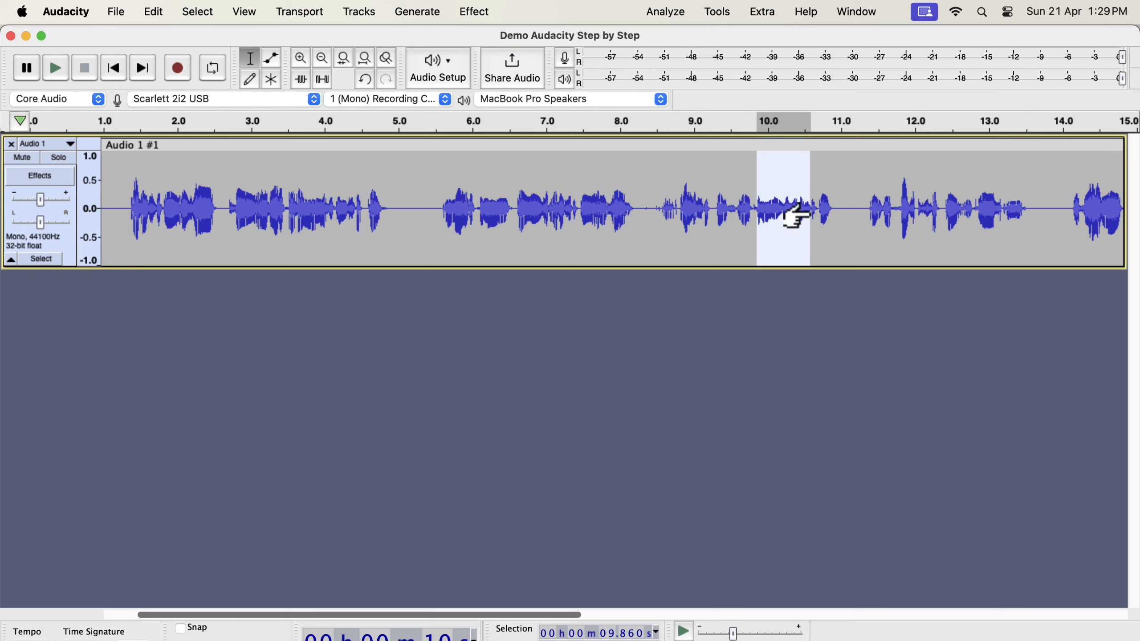
pyautogui.press('space')
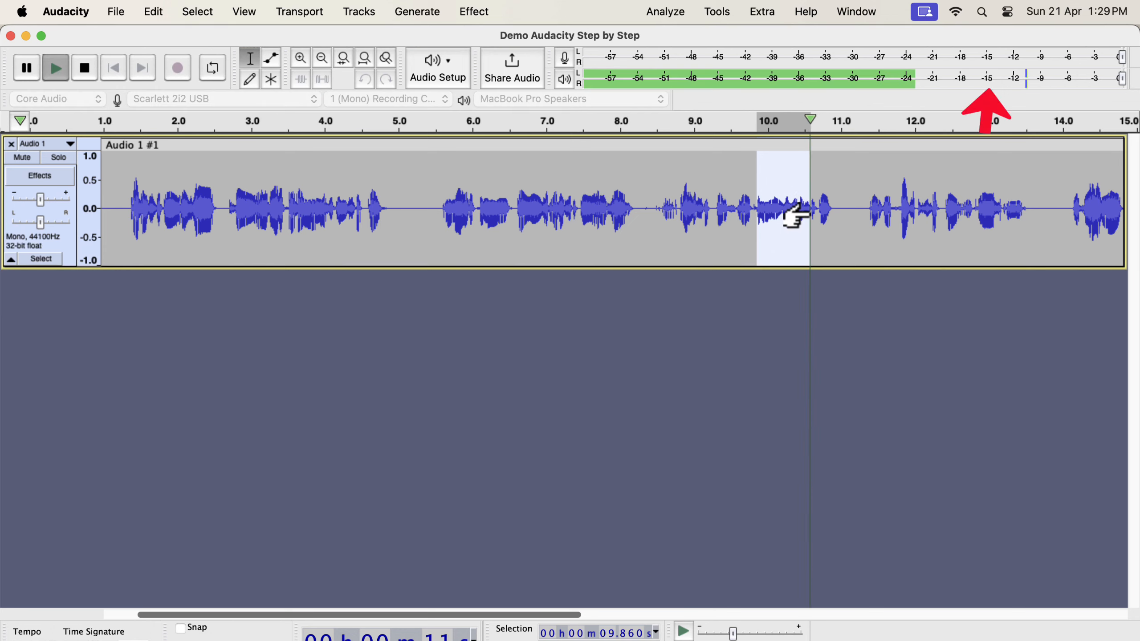
pyautogui.press('space')
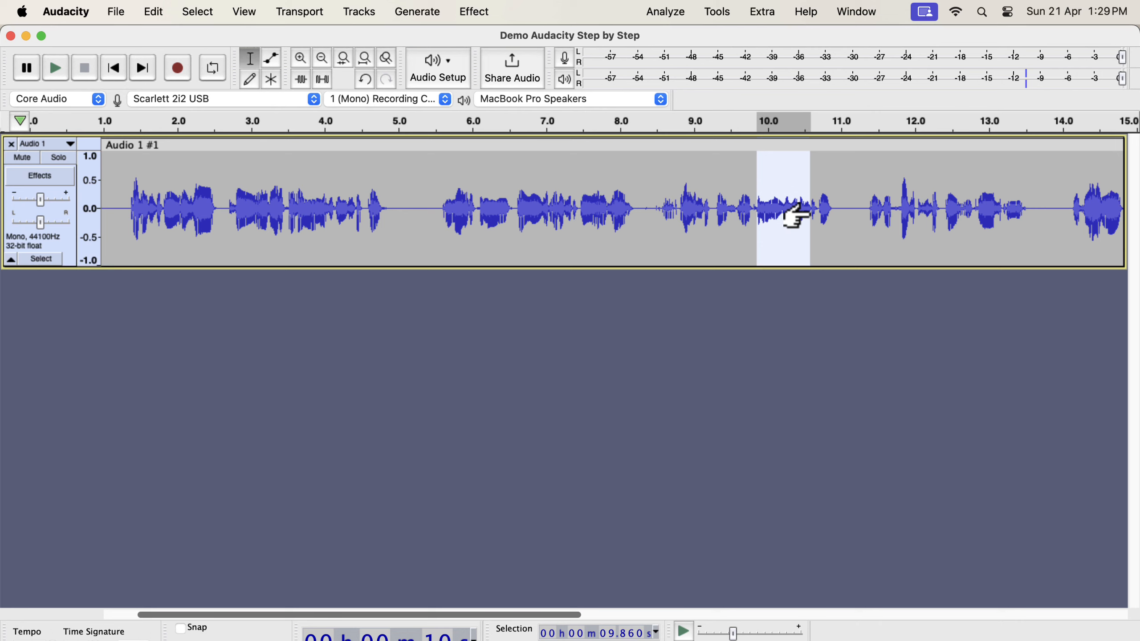
# Open the Compressor for the entire track and reset it to its factory default settings.
pyautogui.doubleClick(575, 224)
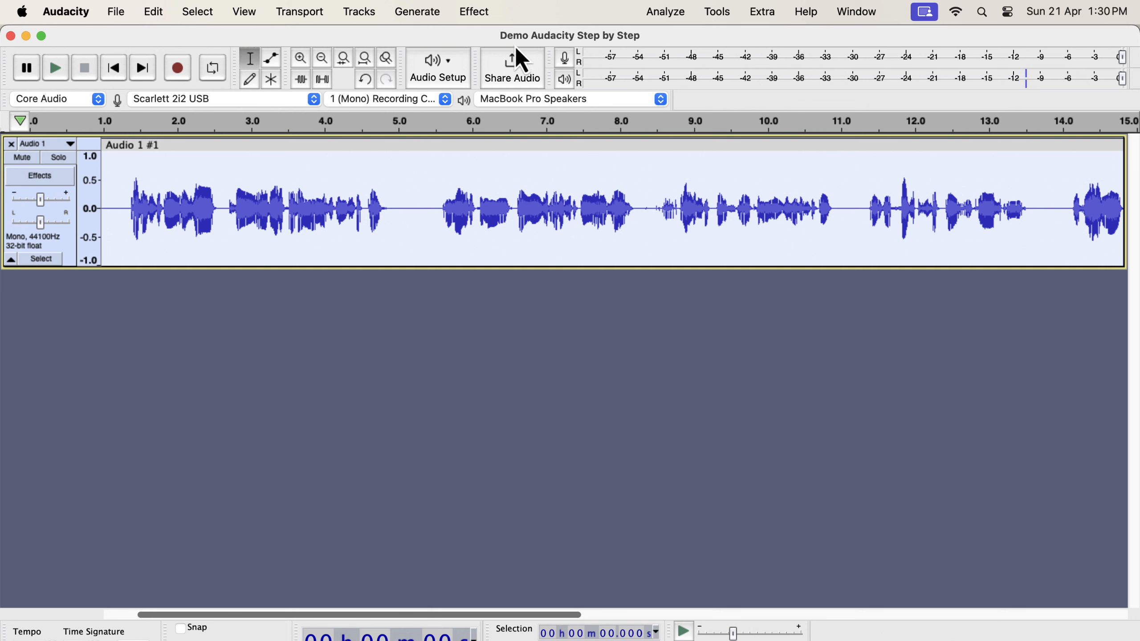
pyautogui.click(487, 18)
pyautogui.moveTo(504, 114)
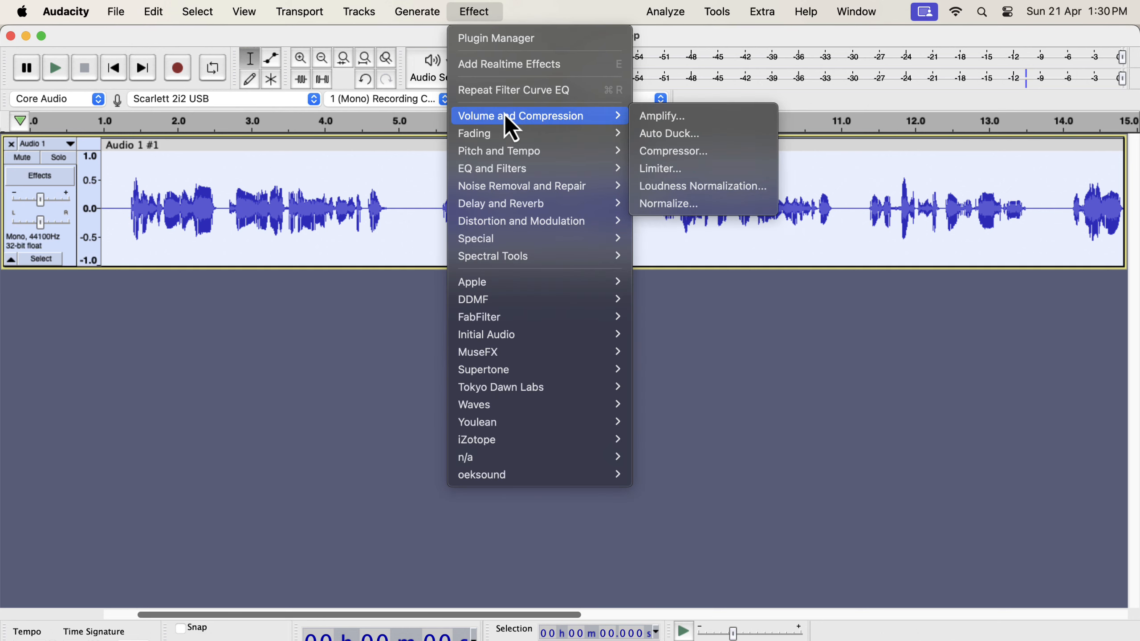
pyautogui.click(650, 151)
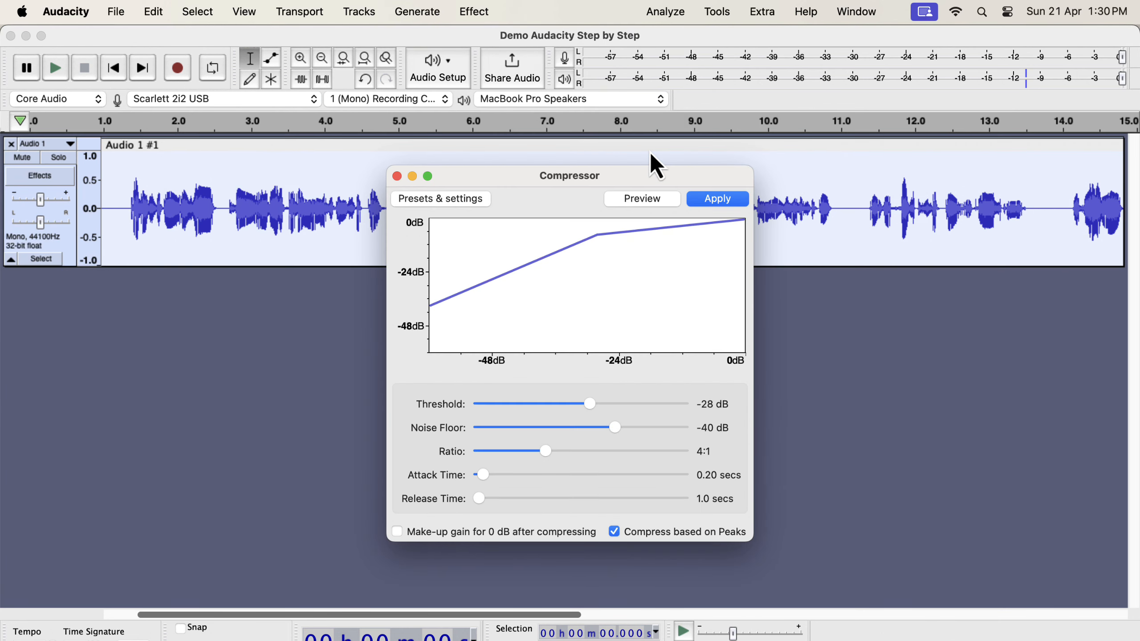
pyautogui.click(459, 204)
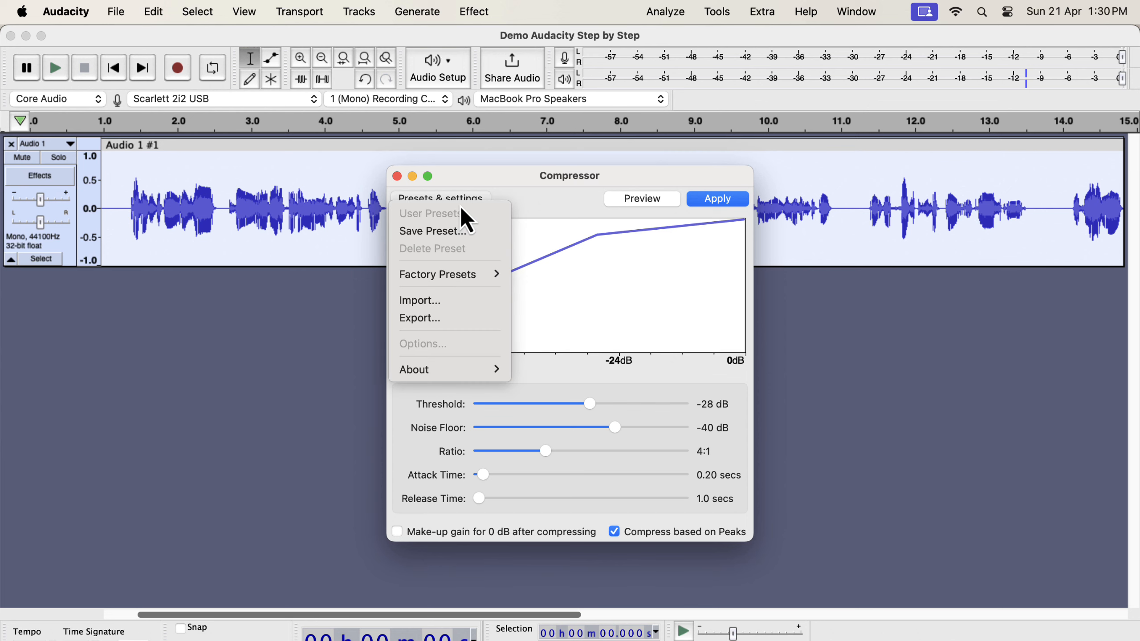
pyautogui.moveTo(470, 274)
pyautogui.click(536, 283)
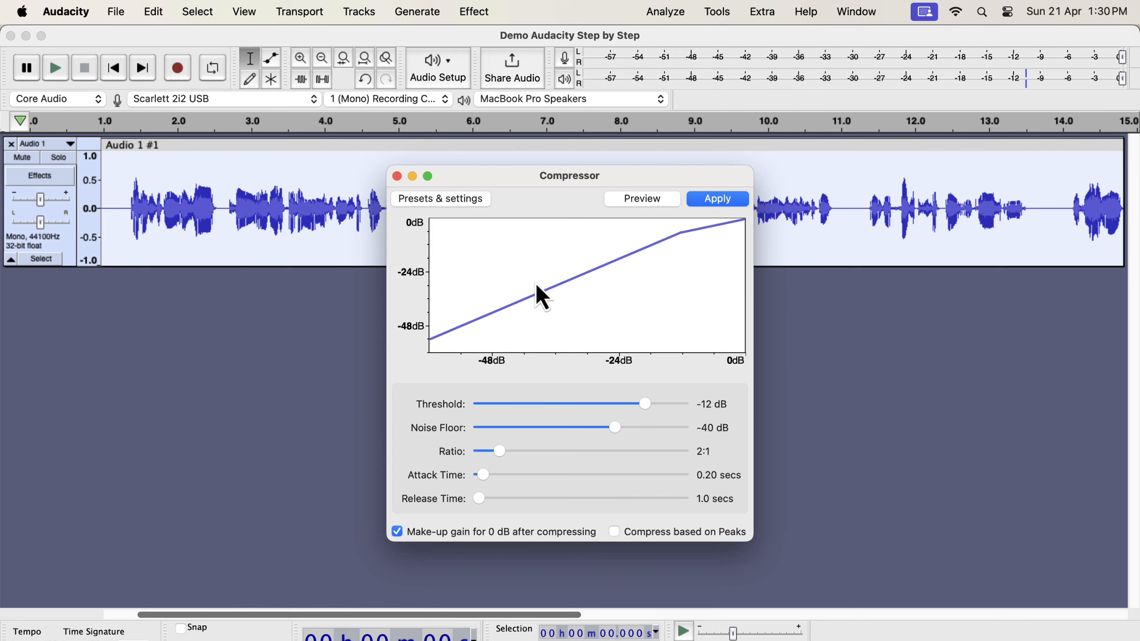
# Apply the compressor with a -15 dB threshold and 3:1 ratio, make-up gain off and compression based on peaks.
pyautogui.click(397, 533)
pyautogui.moveTo(646, 405); pyautogui.dragTo(634, 408)
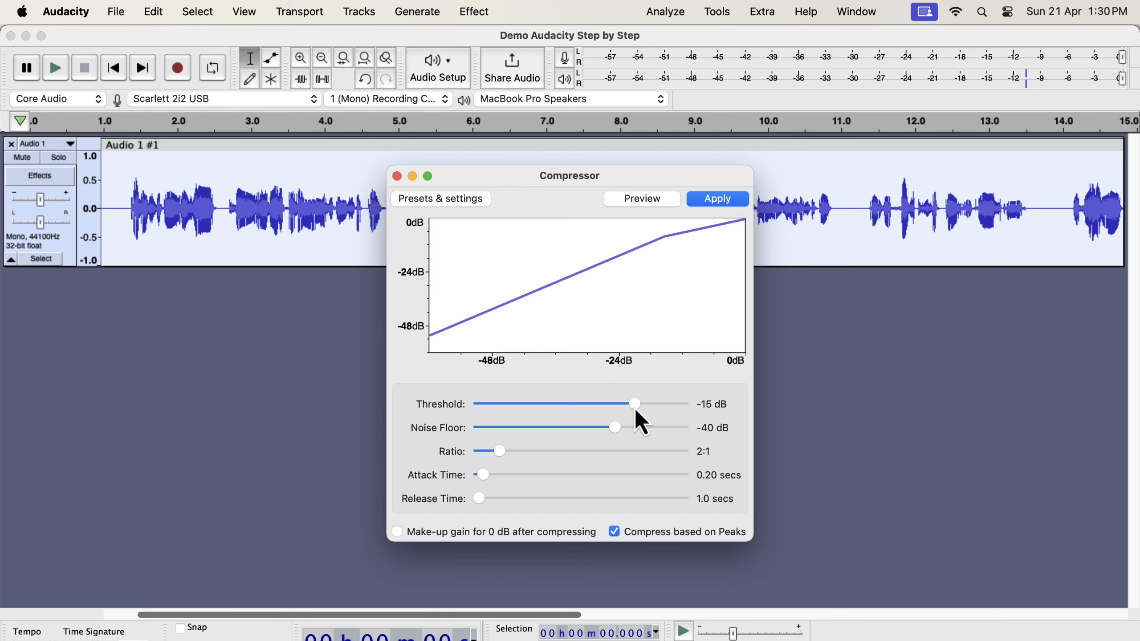
pyautogui.moveTo(498, 452); pyautogui.dragTo(524, 452)
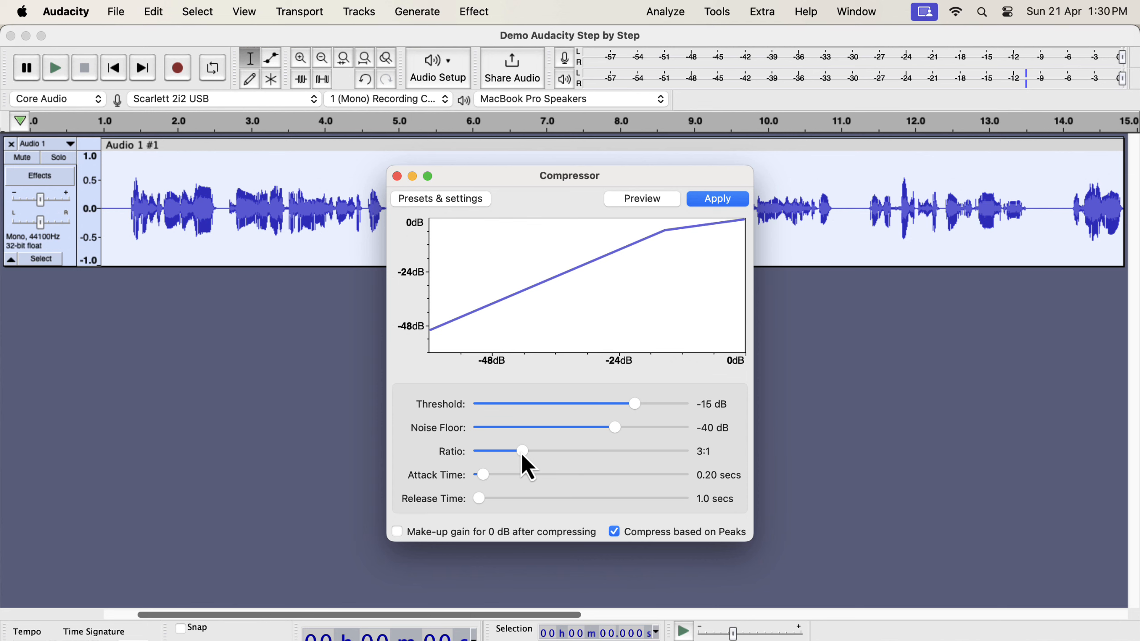
pyautogui.click(695, 205)
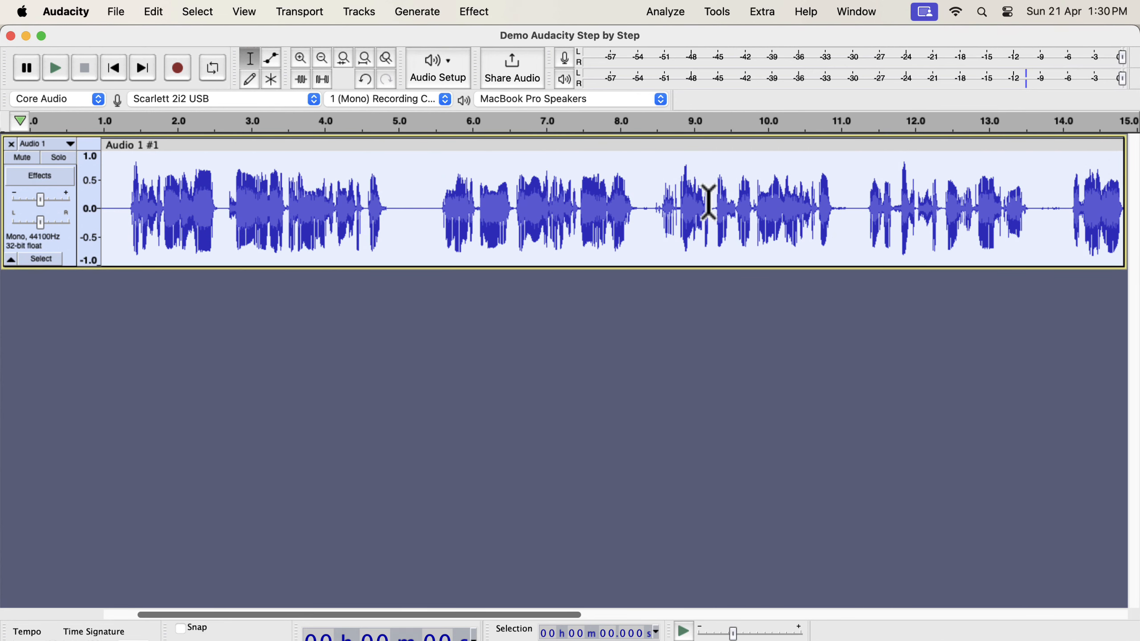
# Examine the compressed waveform along the track and play it back from about 0.9 seconds to check its level.
pyautogui.hscroll(5, 708, 202)
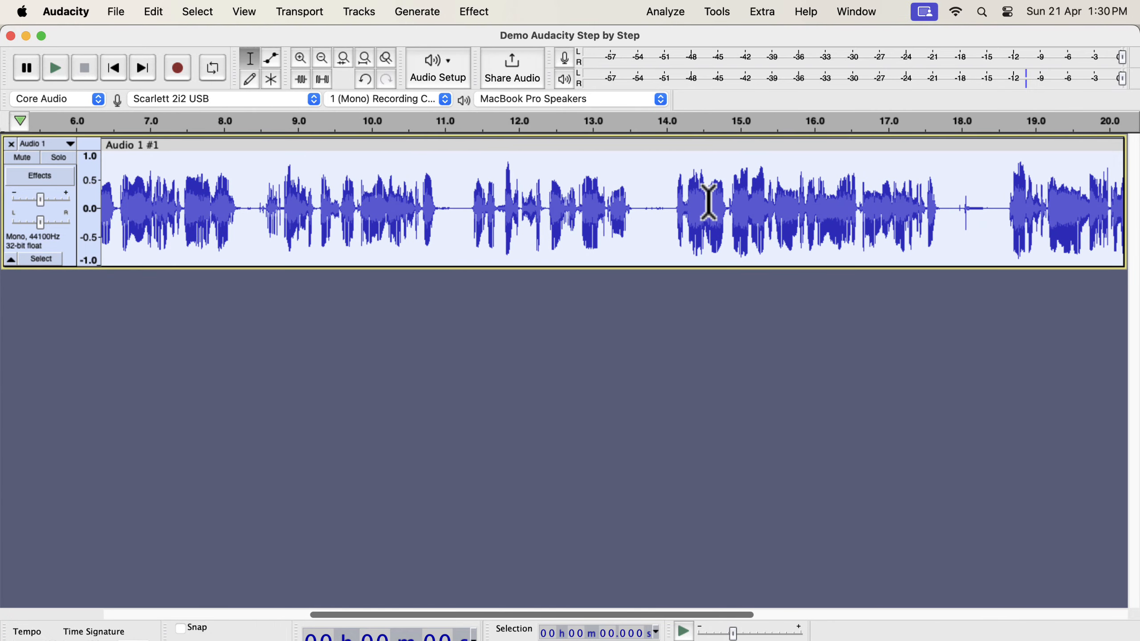
pyautogui.hscroll(3, 708, 203)
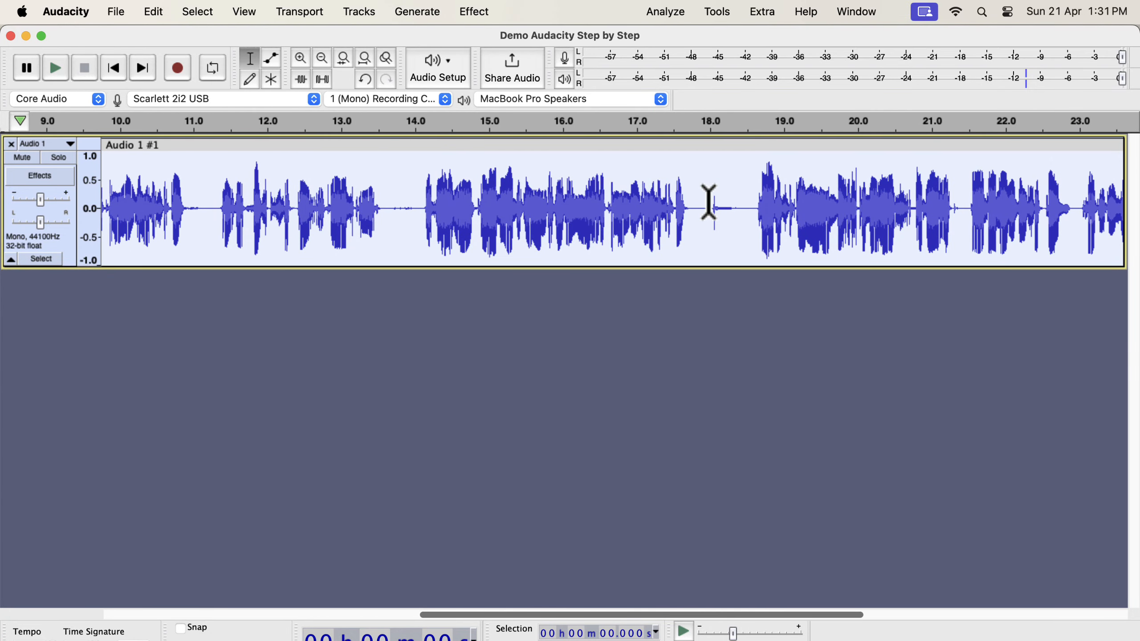
pyautogui.hscroll(4, 708, 202)
pyautogui.hscroll(-9, 708, 202)
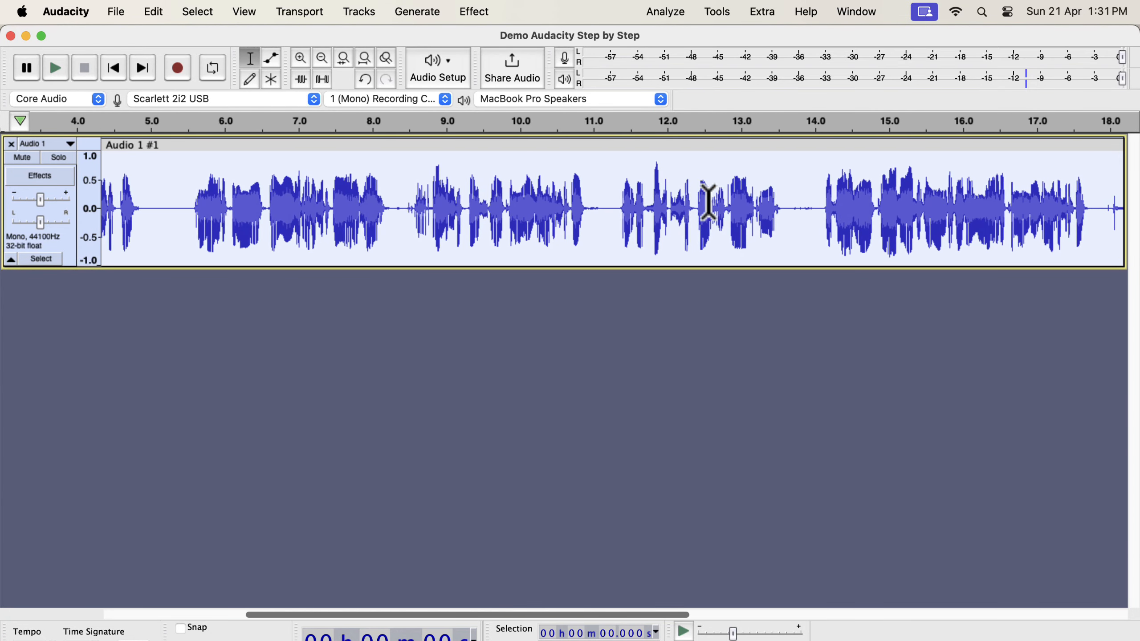
pyautogui.hscroll(-4, 708, 202)
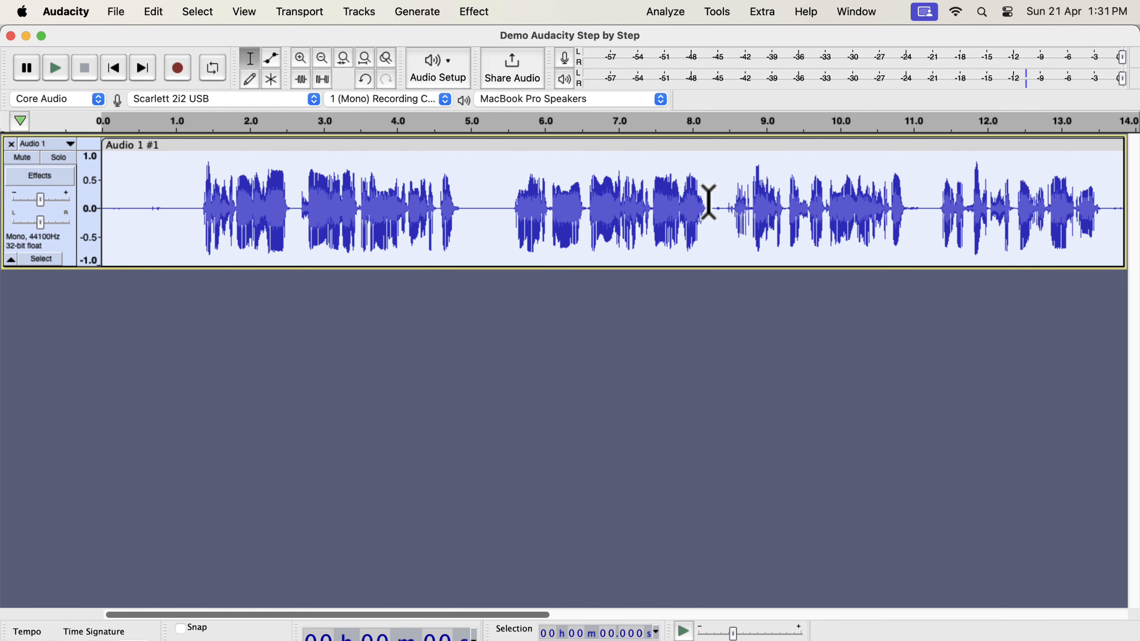
pyautogui.click(170, 196)
pyautogui.press('space')
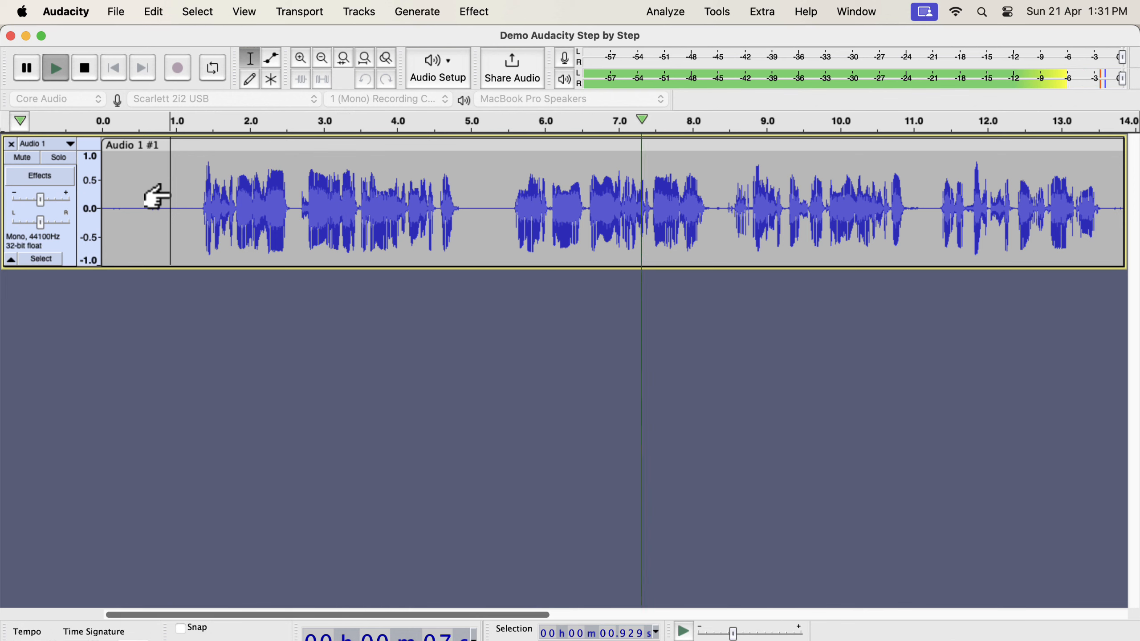
pyautogui.press('space')
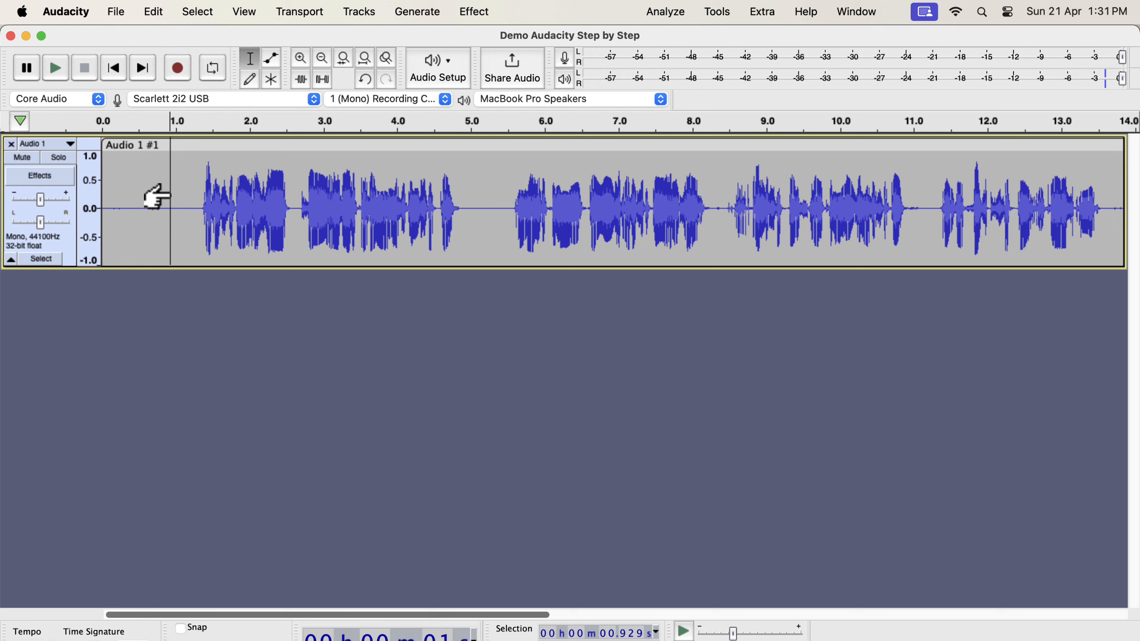
# Normalize the entire track to a peak amplitude of -3.0 dB with DC offset removal.
pyautogui.doubleClick(239, 205)
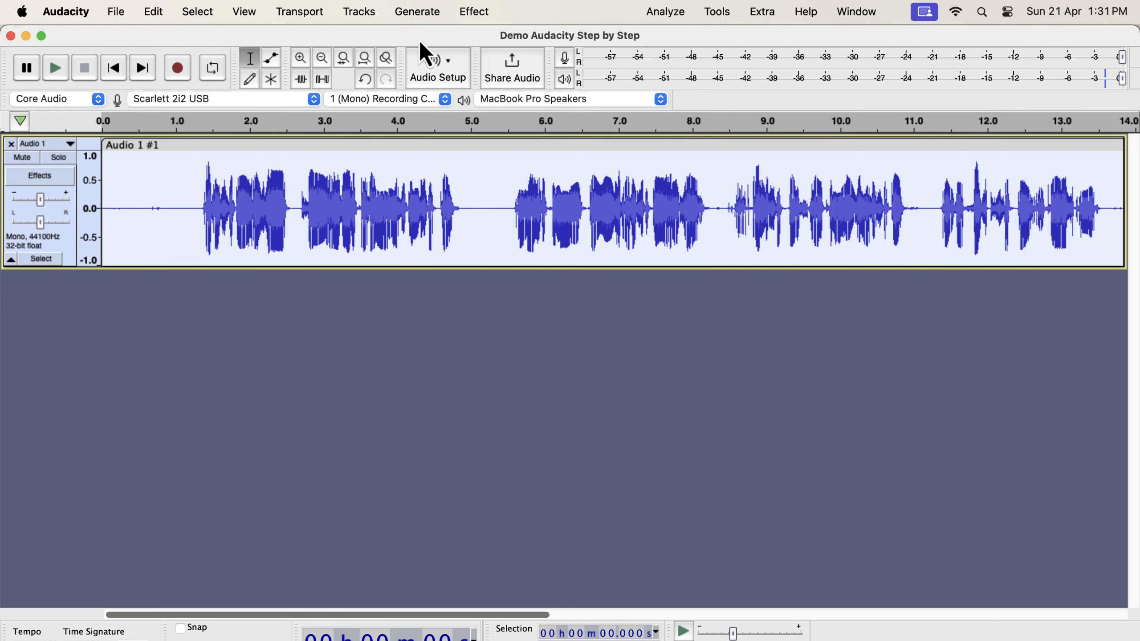
pyautogui.click(456, 14)
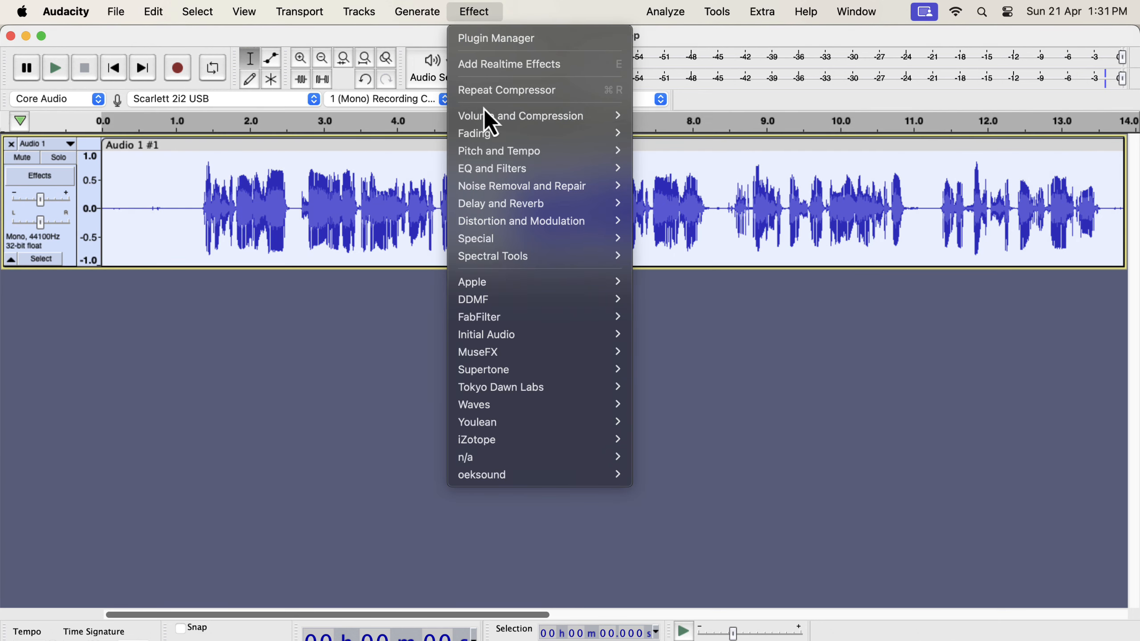
pyautogui.moveTo(488, 114)
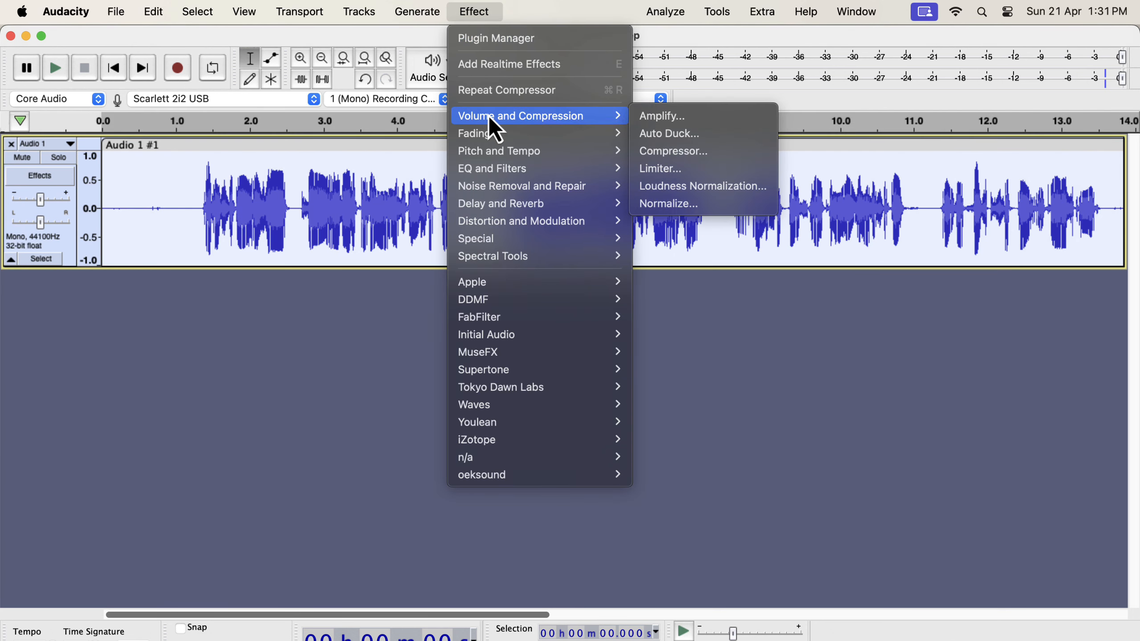
pyautogui.click(659, 206)
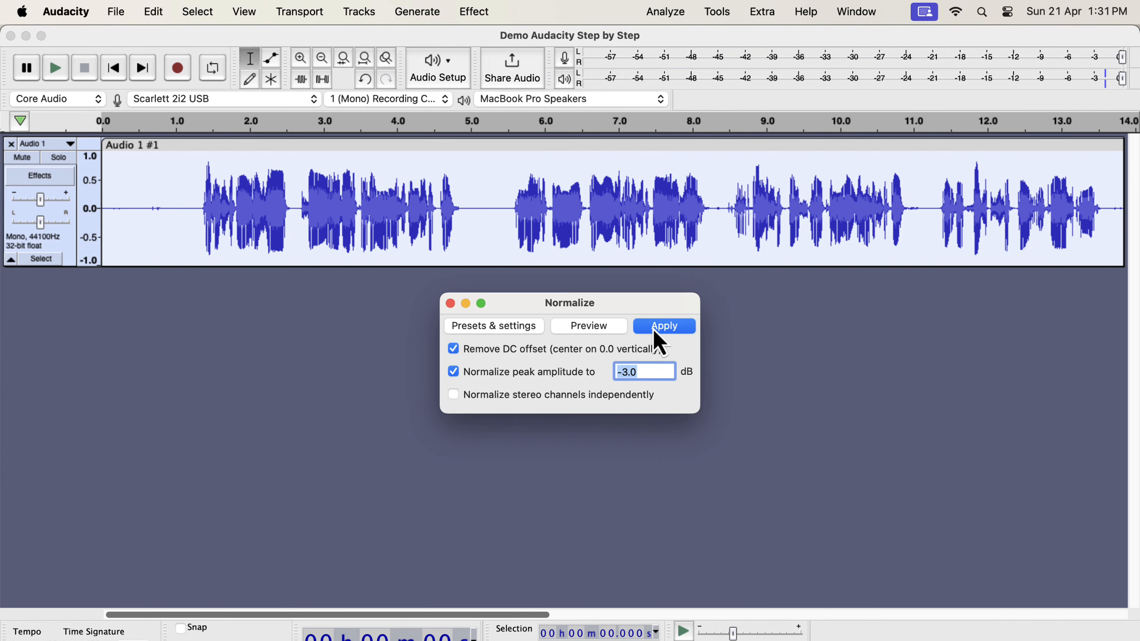
pyautogui.click(653, 327)
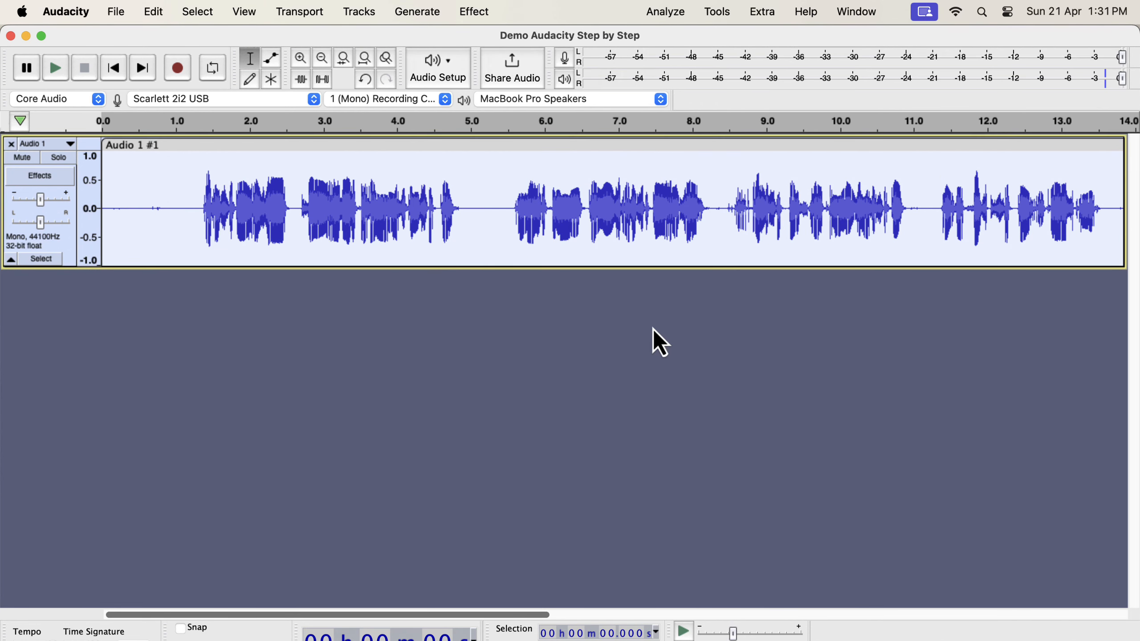
# Play back the normalized recording from about 1 second to check its sound and level.
pyautogui.click(175, 198)
pyautogui.press('space')
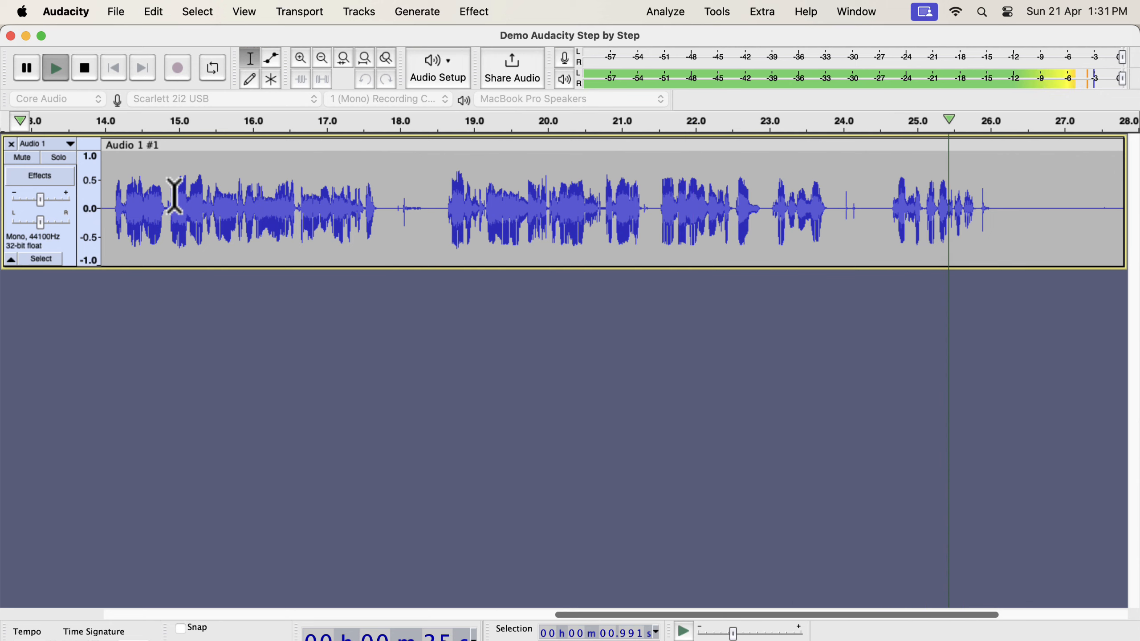
pyautogui.press('space')
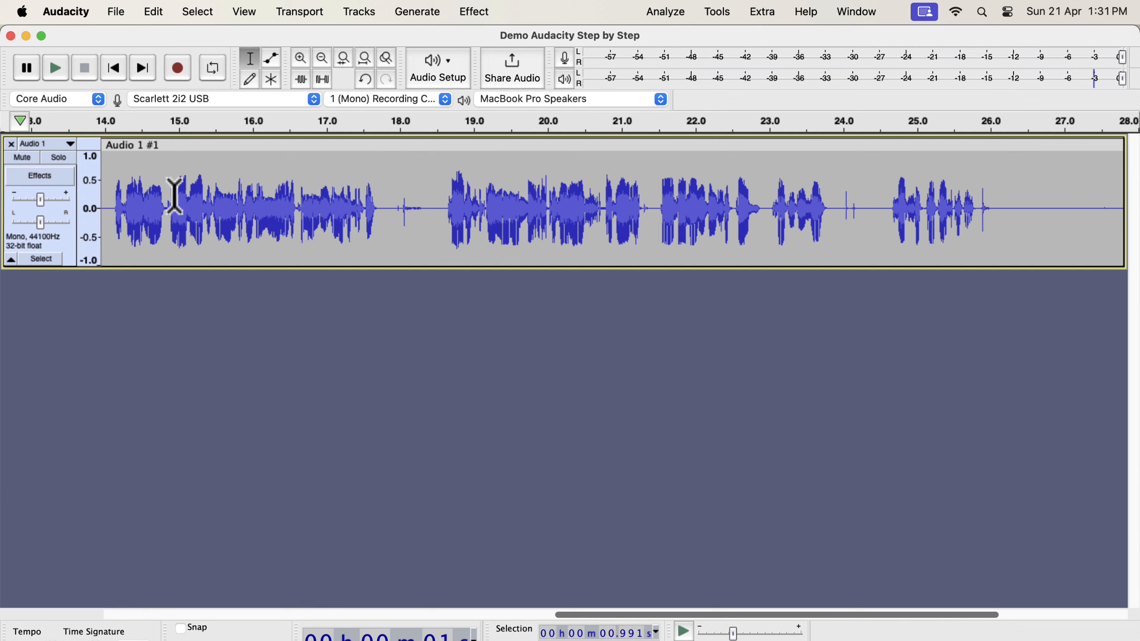
pyautogui.hscroll(-10, 154, 196)
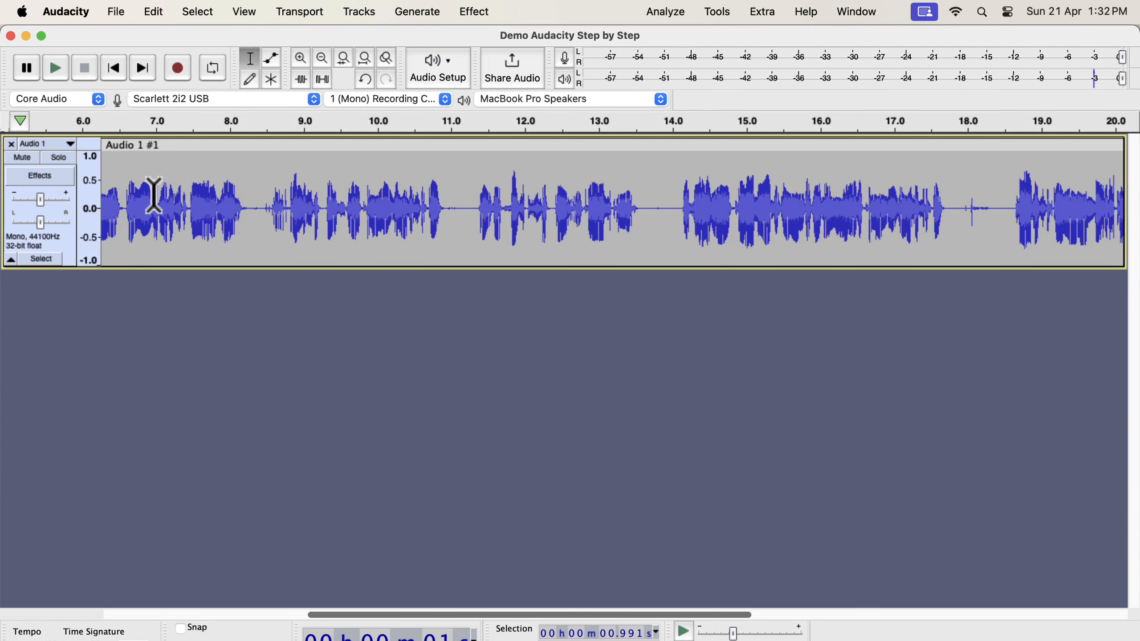
pyautogui.hscroll(-3, 153, 196)
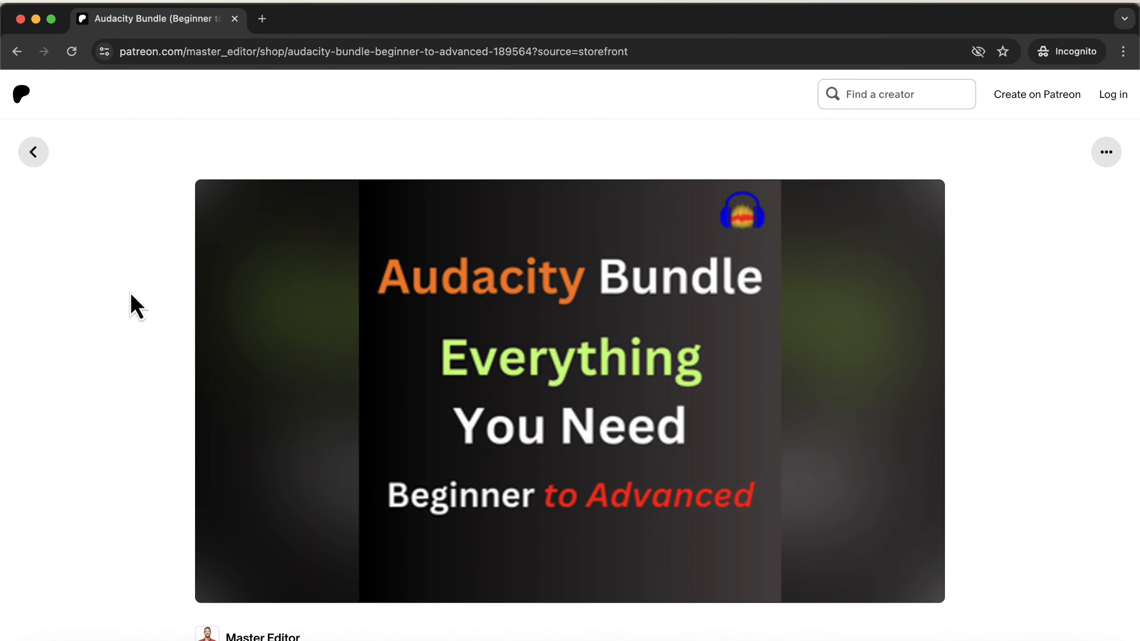
# Read through the Audacity Bundle (Beginner to Advanced) product page on Patreon.
pyautogui.scroll(-5, 130, 295)
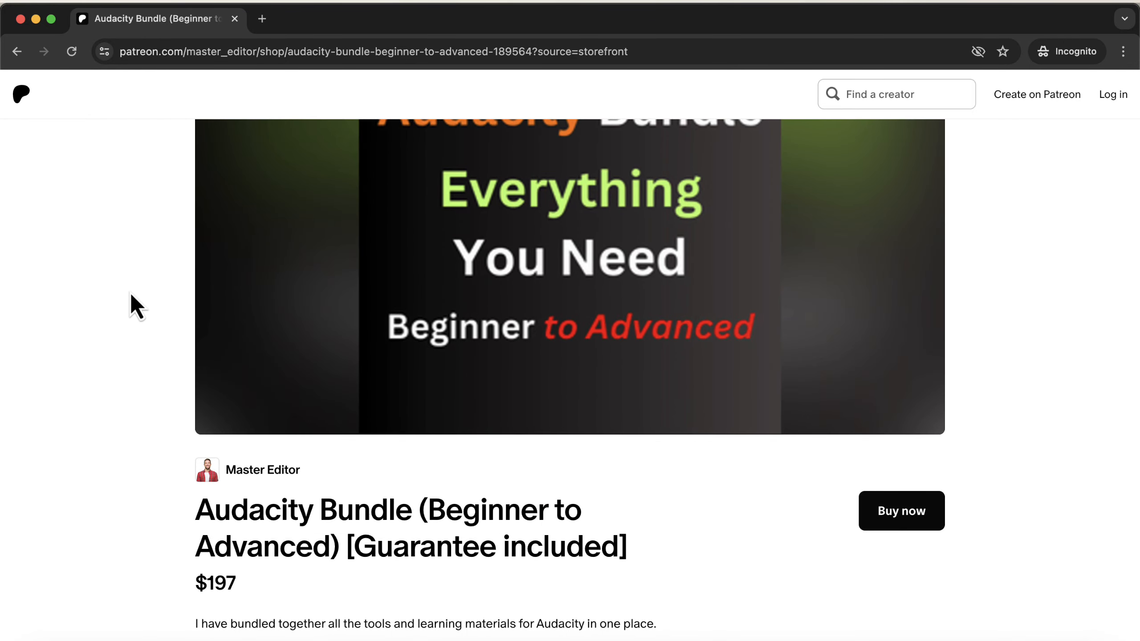
pyautogui.scroll(-6, 131, 295)
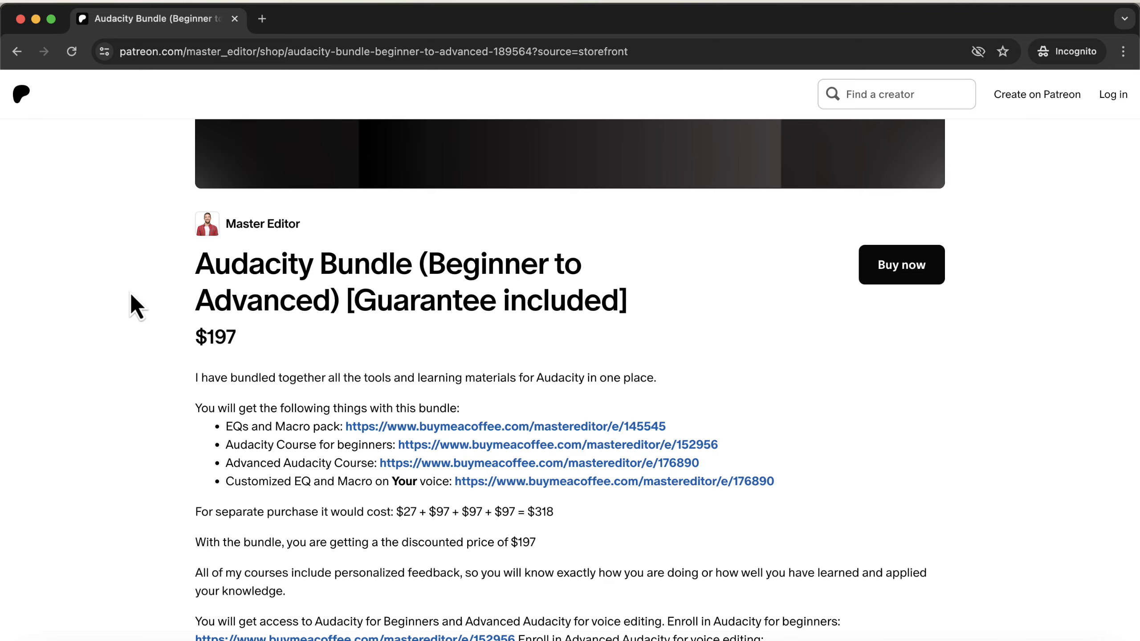
pyautogui.scroll(-15, 130, 294)
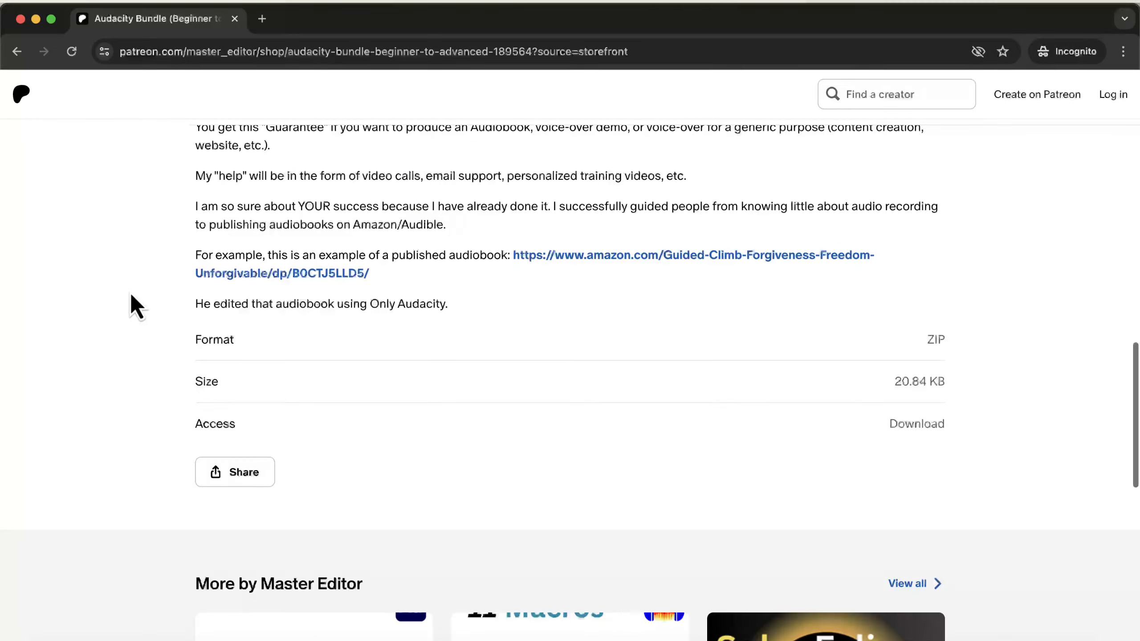
pyautogui.scroll(-1, 131, 294)
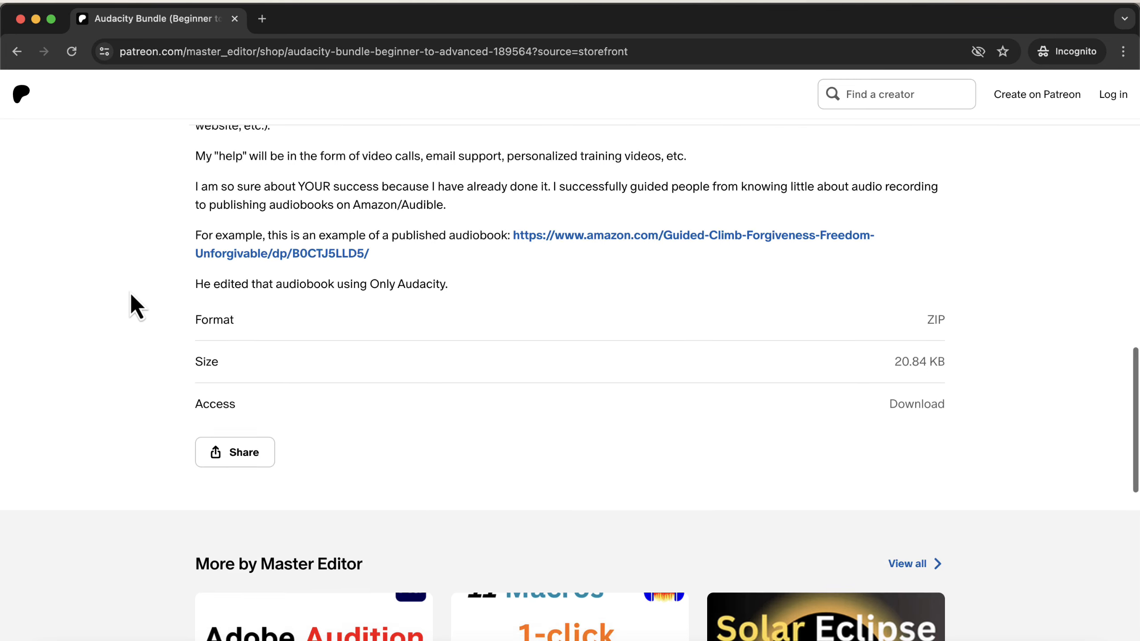
pyautogui.scroll(-5, 131, 294)
# Switch to Audacity and start exporting the audio as a file on the computer.
pyautogui.hotkey('ctrl', 'Right')
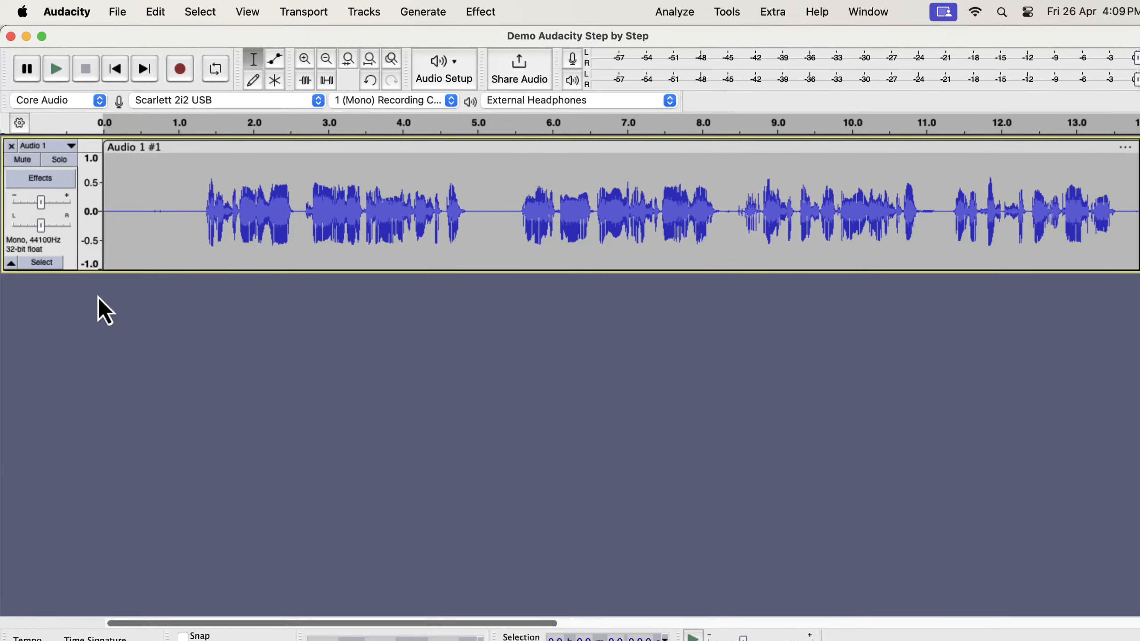
pyautogui.click(126, 16)
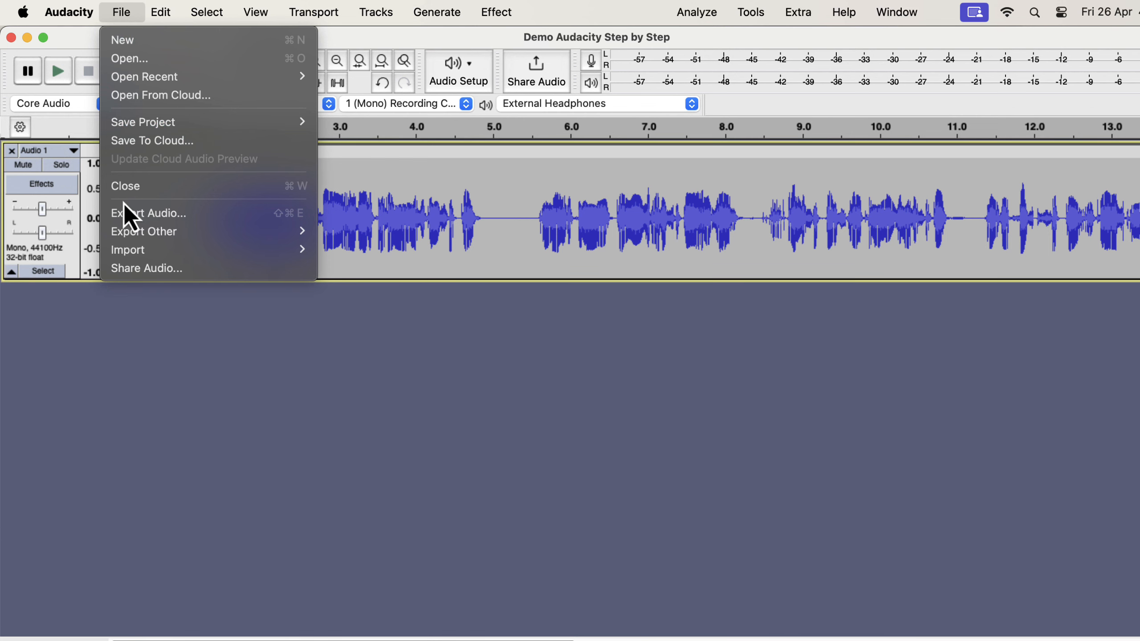
pyautogui.click(212, 215)
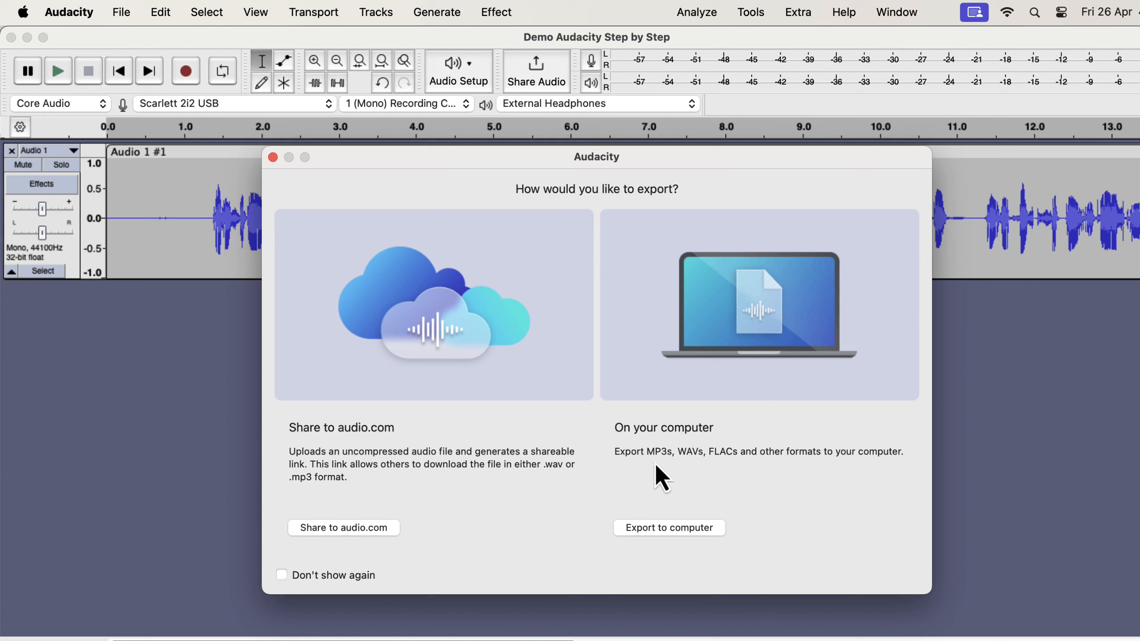
pyautogui.click(707, 529)
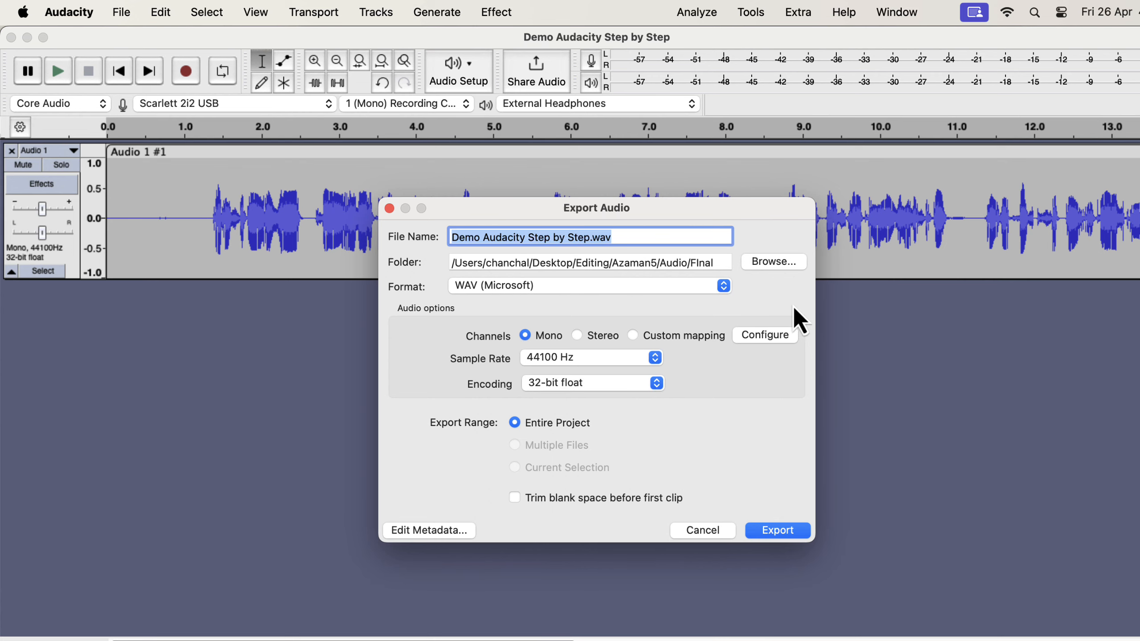
# Set the export destination to the Desktop's Sample recording folder and name the file Audacity Export Test.
pyautogui.click(783, 264)
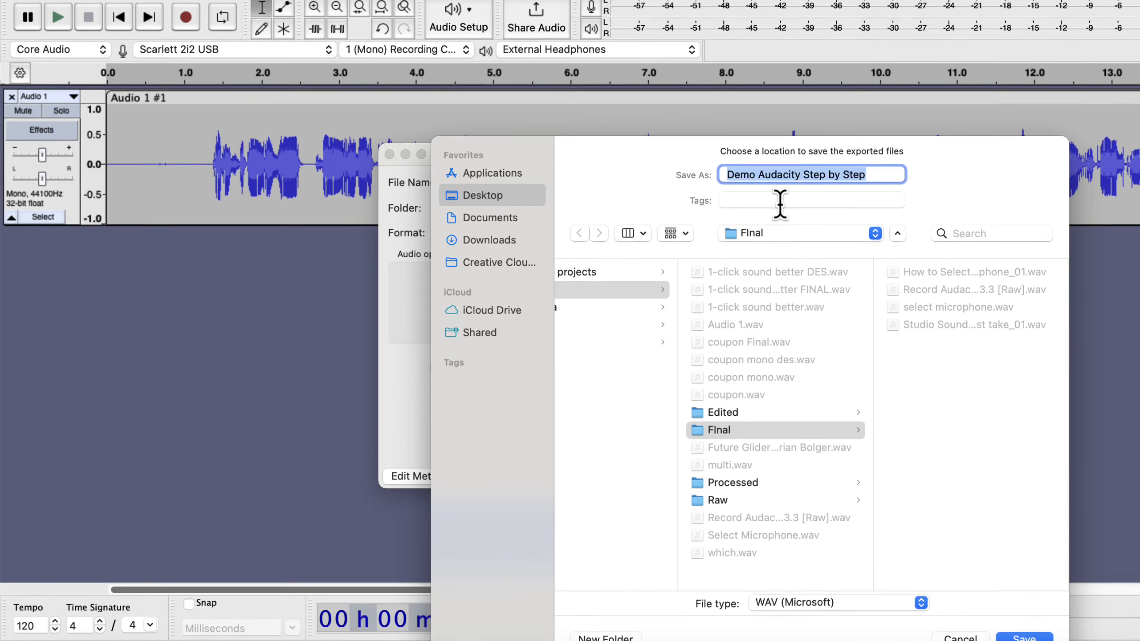
pyautogui.hscroll(-3, 717, 350)
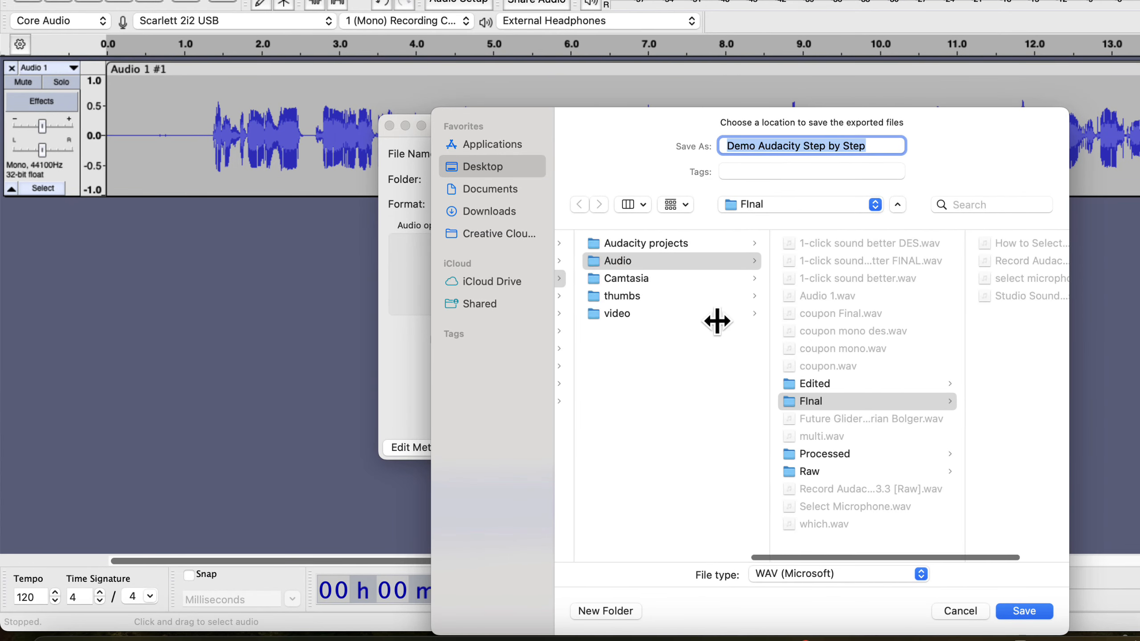
pyautogui.hscroll(-10, 718, 324)
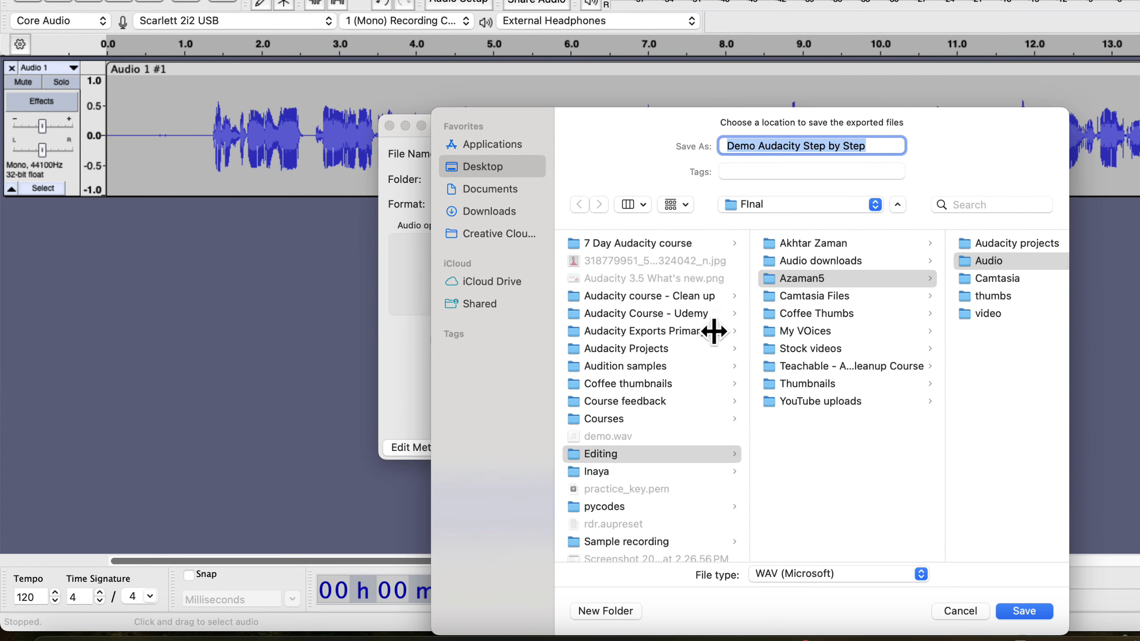
pyautogui.click(635, 541)
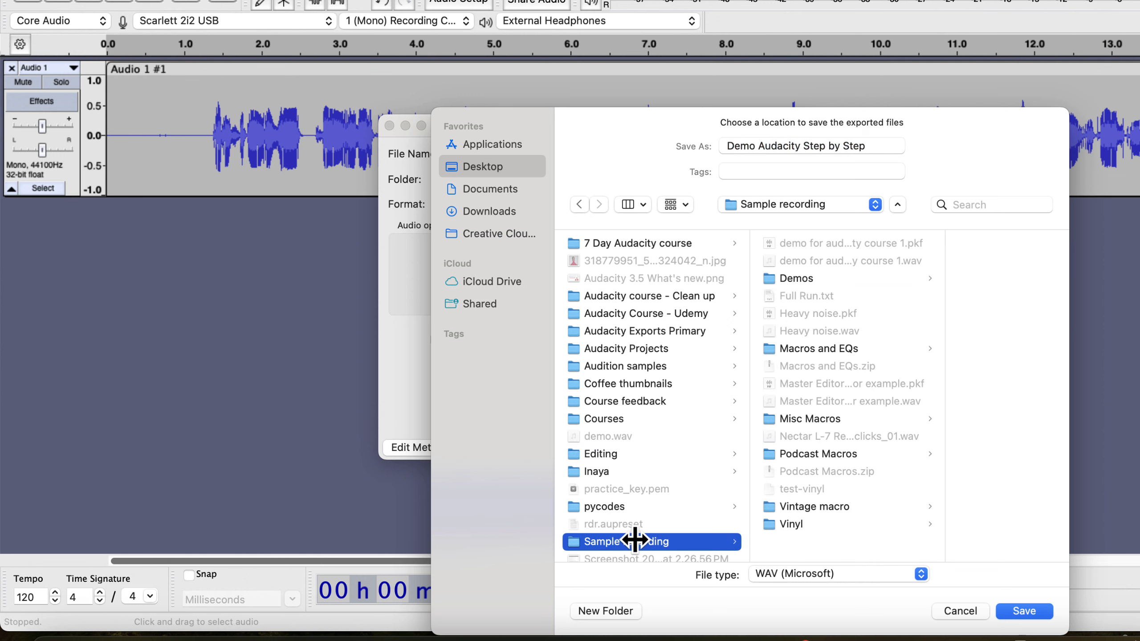
pyautogui.click(836, 147)
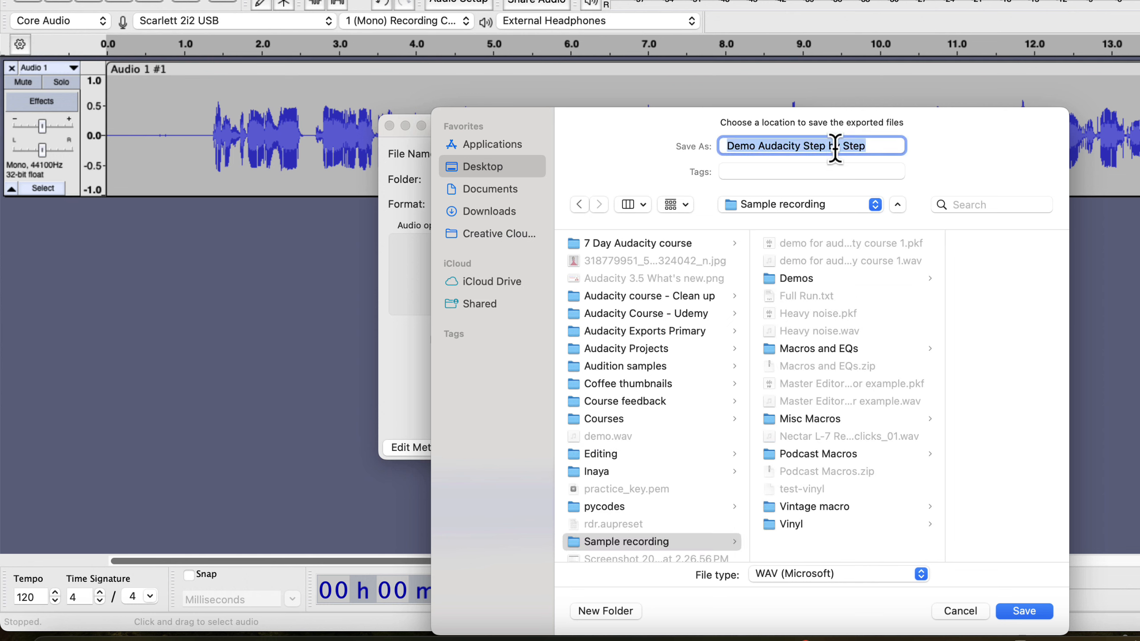
pyautogui.write('Audacity E')
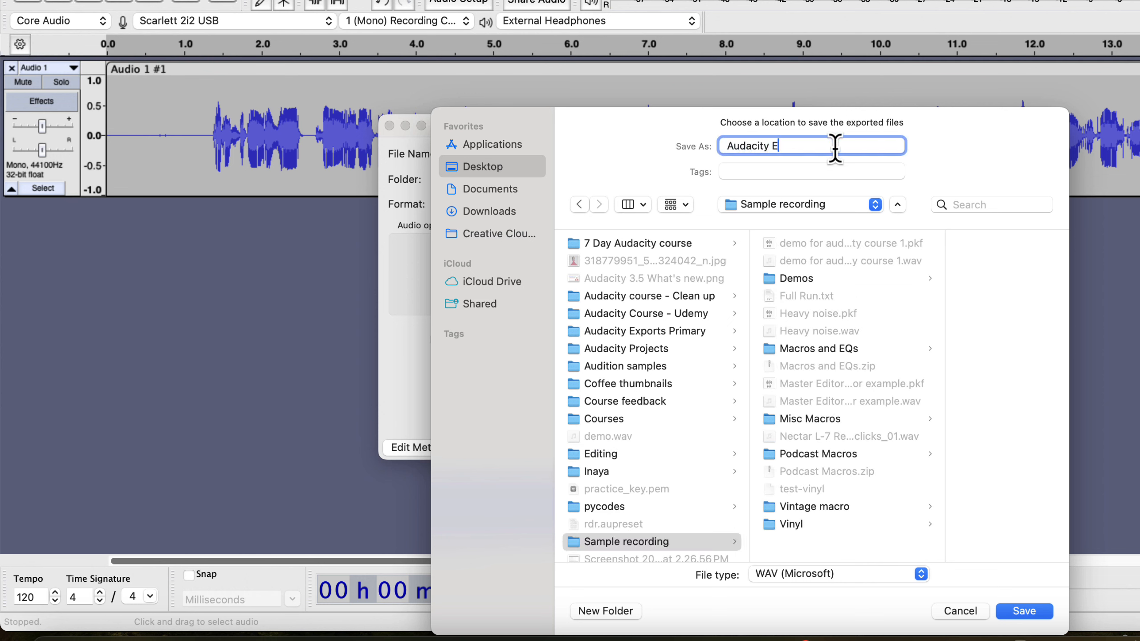
pyautogui.write('xport Test')
pyautogui.click(1019, 609)
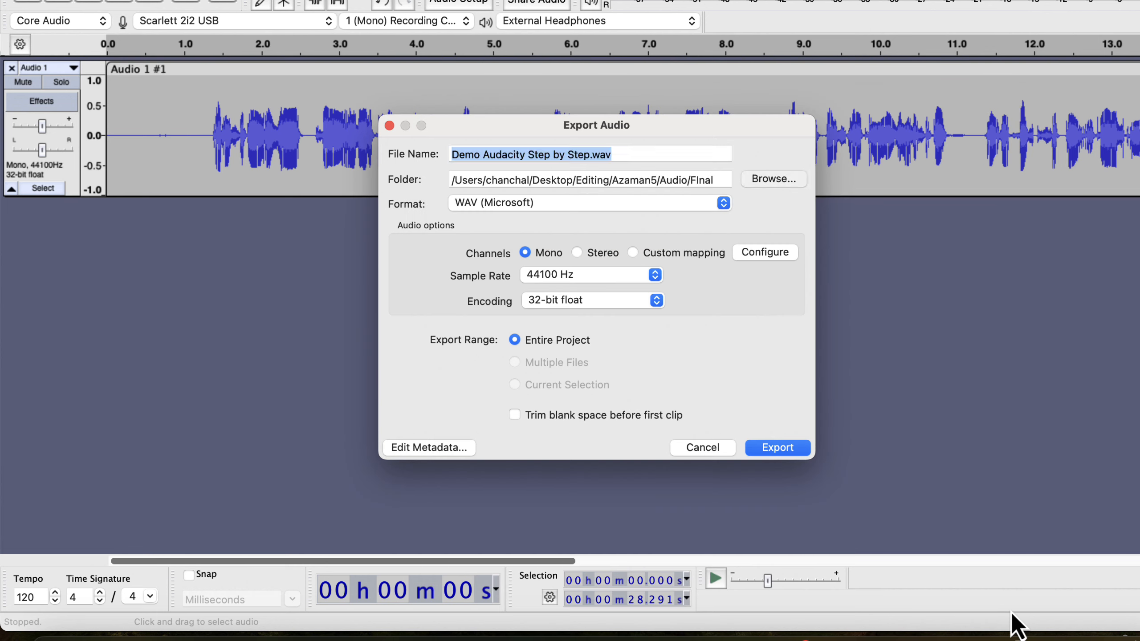
# Try MP3 Files as the export format, return to WAV (Microsoft), and export the audio.
pyautogui.click(634, 207)
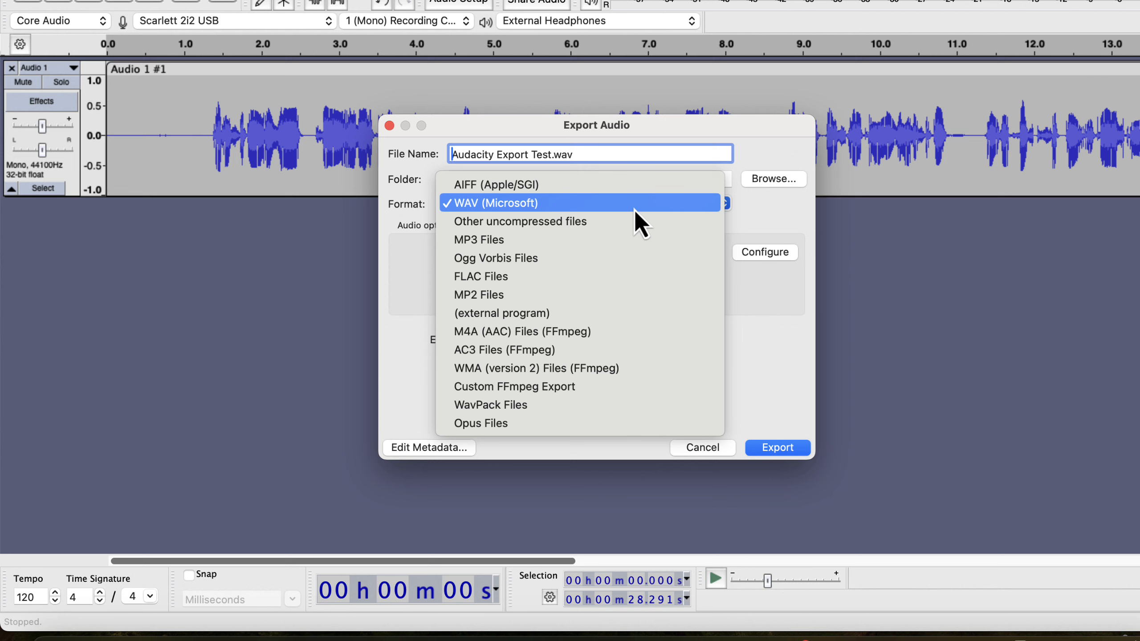
pyautogui.click(598, 239)
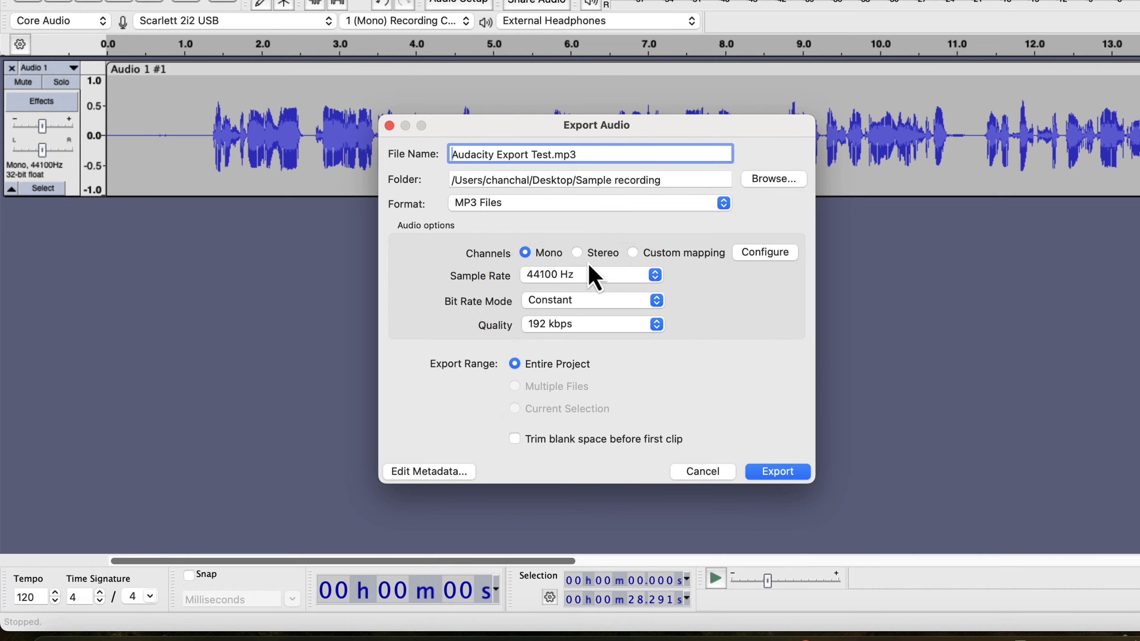
pyautogui.click(555, 203)
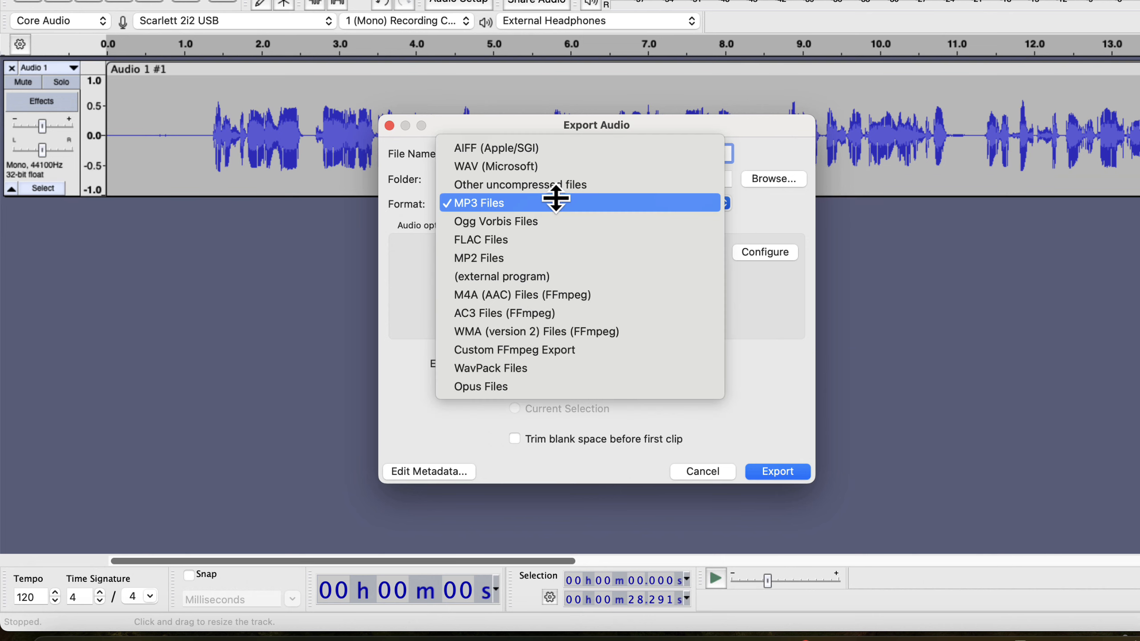
pyautogui.click(547, 167)
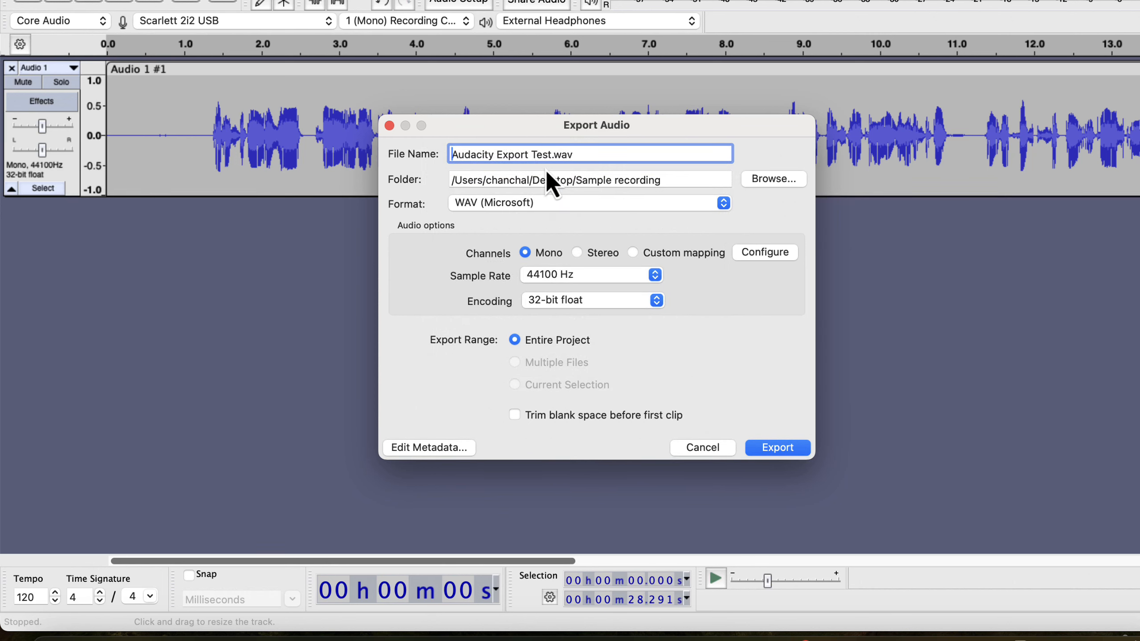
pyautogui.click(759, 445)
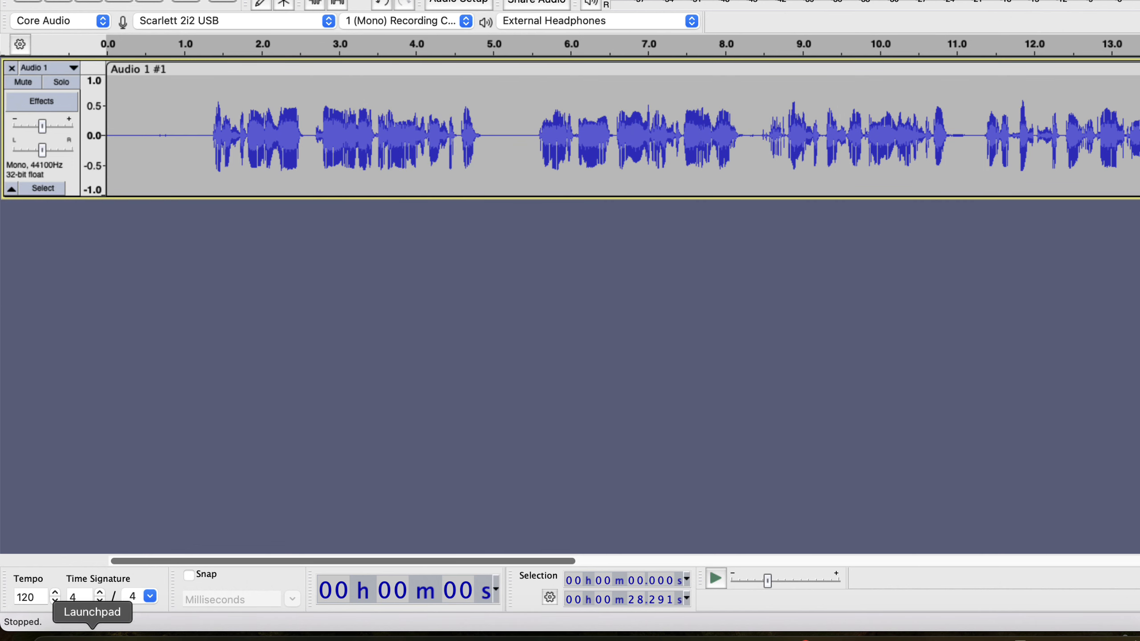
# Locate Audacity Export Test.wav in the Desktop's Sample recording folder and import it into the Audacity project as a second track.
pyautogui.click(54, 637)
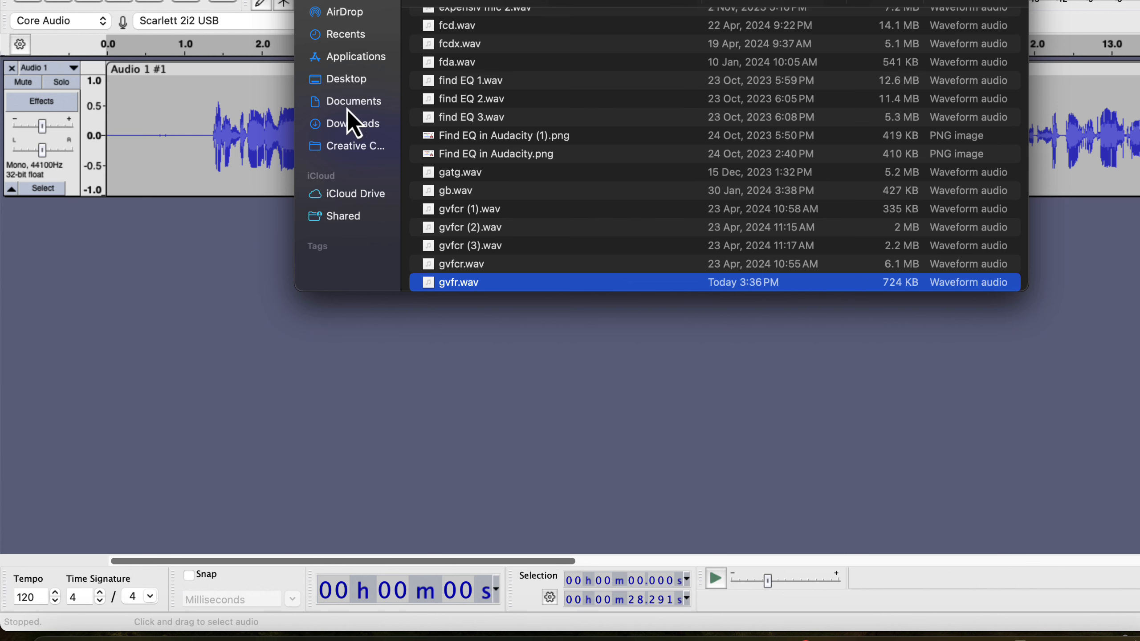
pyautogui.click(358, 80)
pyautogui.doubleClick(976, 148)
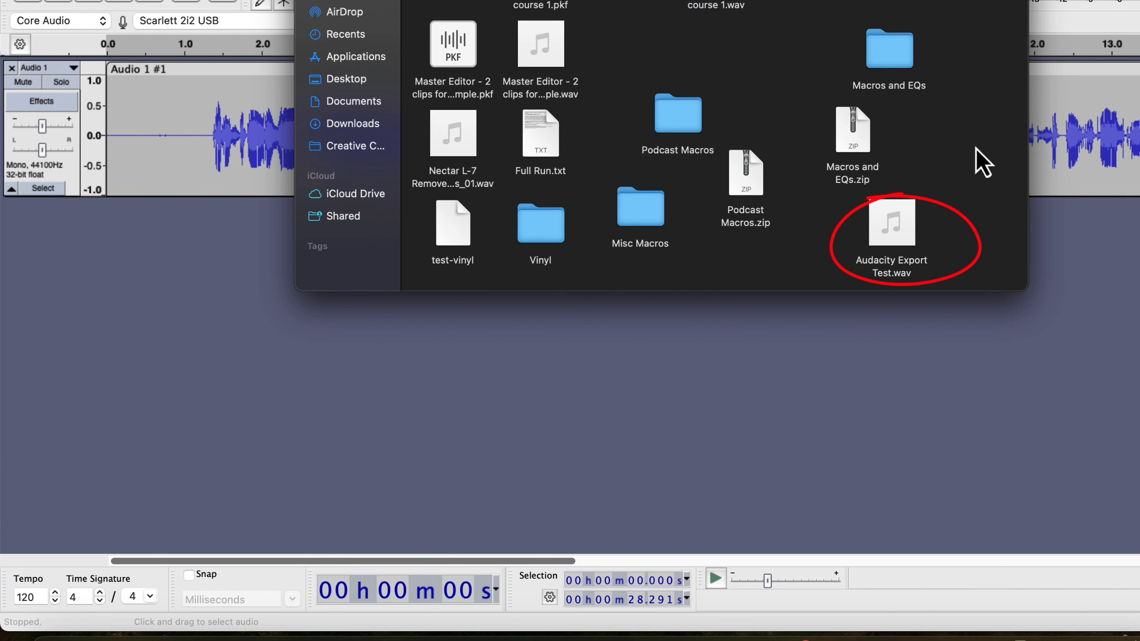
pyautogui.click(903, 240)
pyautogui.moveTo(883, 276); pyautogui.dragTo(194, 296)
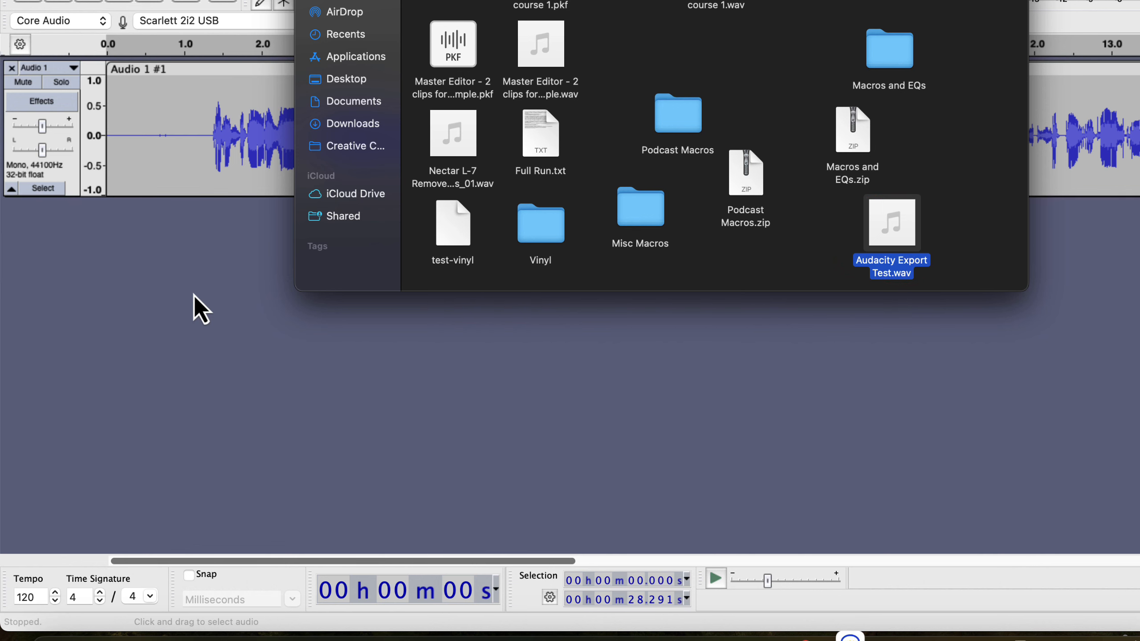
pyautogui.click(195, 297)
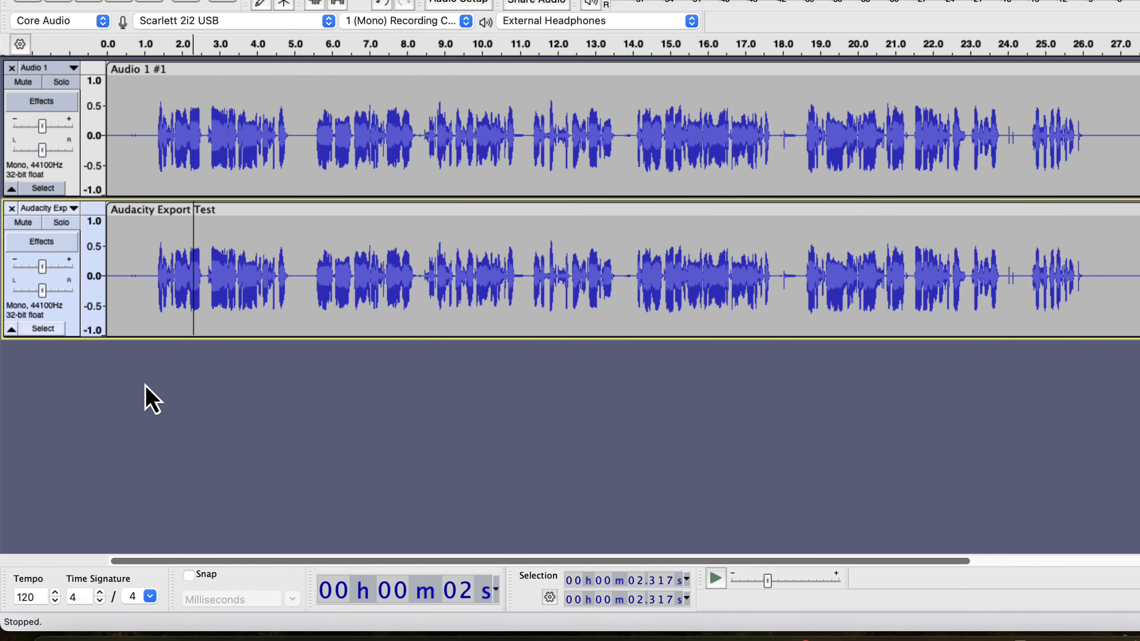
pyautogui.click(140, 252)
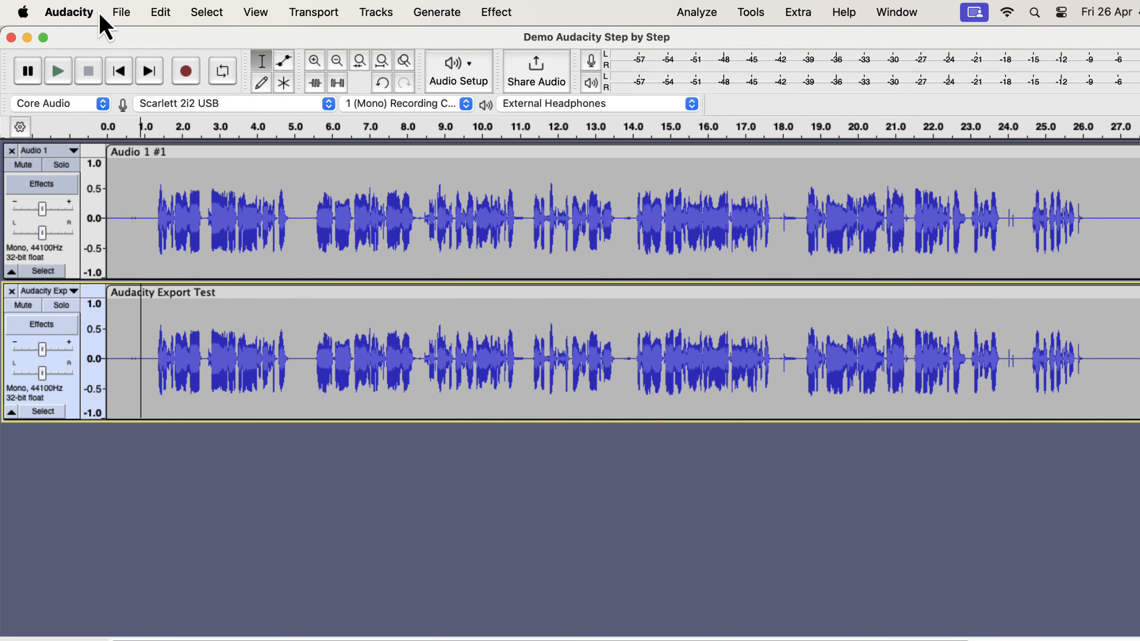
# Start another audio export to check whether the choice between cloud and computer is offered, and close it without exporting.
pyautogui.click(117, 14)
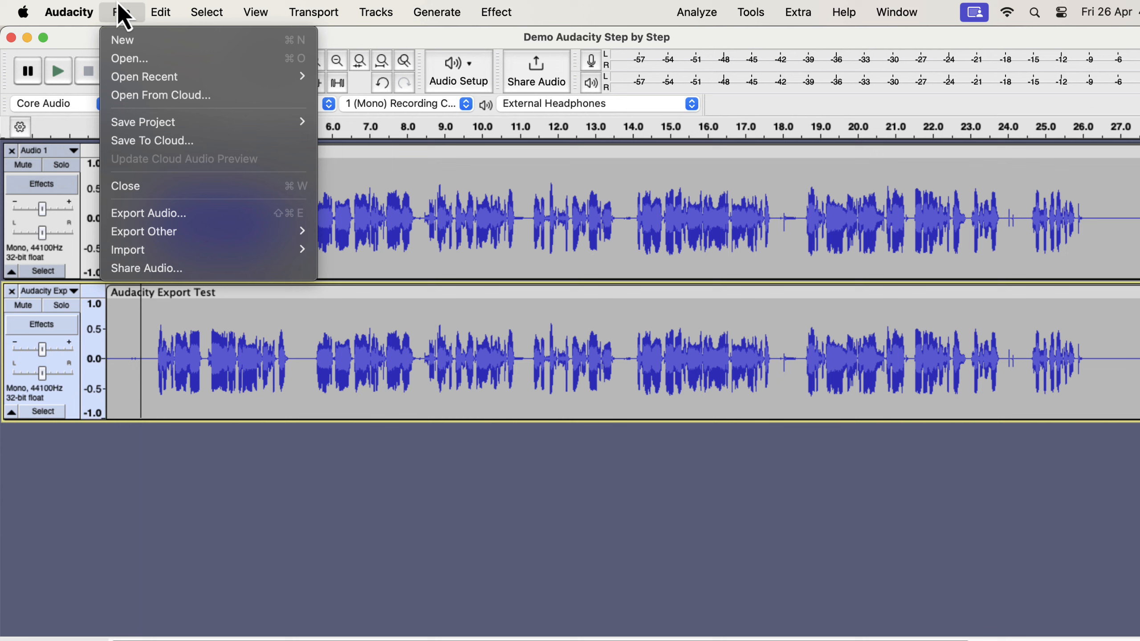
pyautogui.click(128, 215)
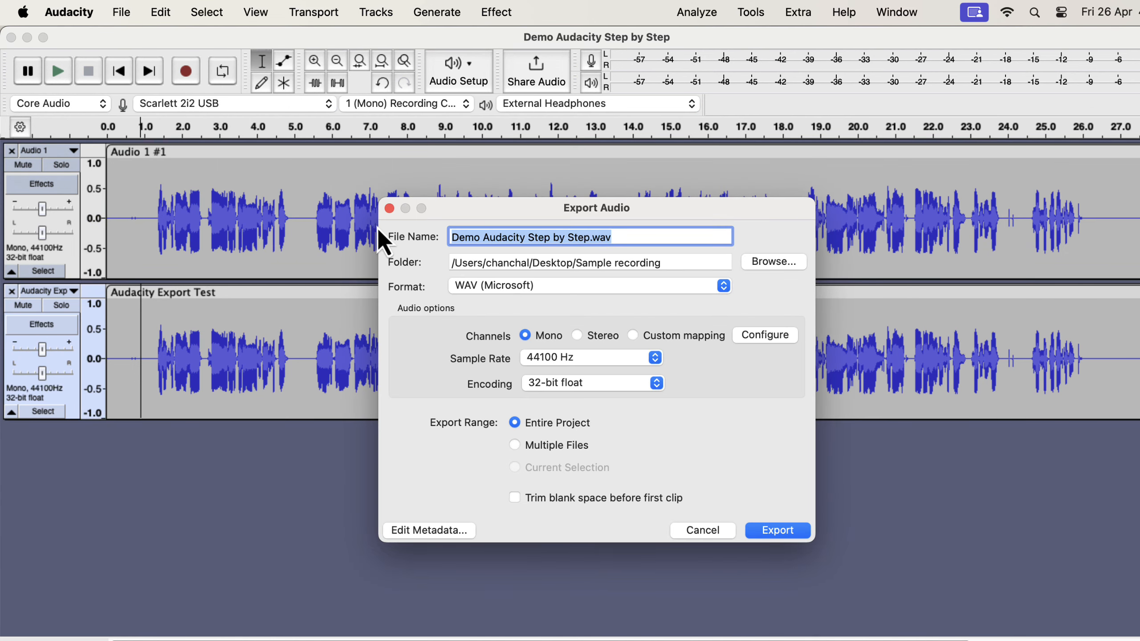
pyautogui.click(389, 208)
# Enable Show 'How would you like to export?' dialog in the Cloud preferences and start an audio export to check it.
pyautogui.click(81, 13)
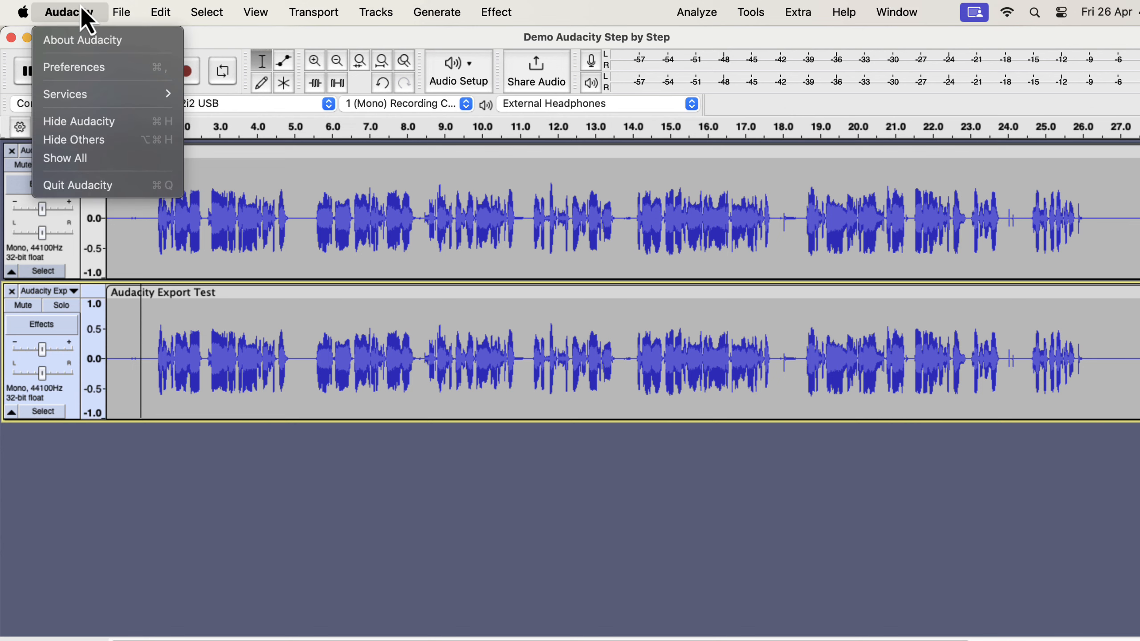
pyautogui.click(81, 69)
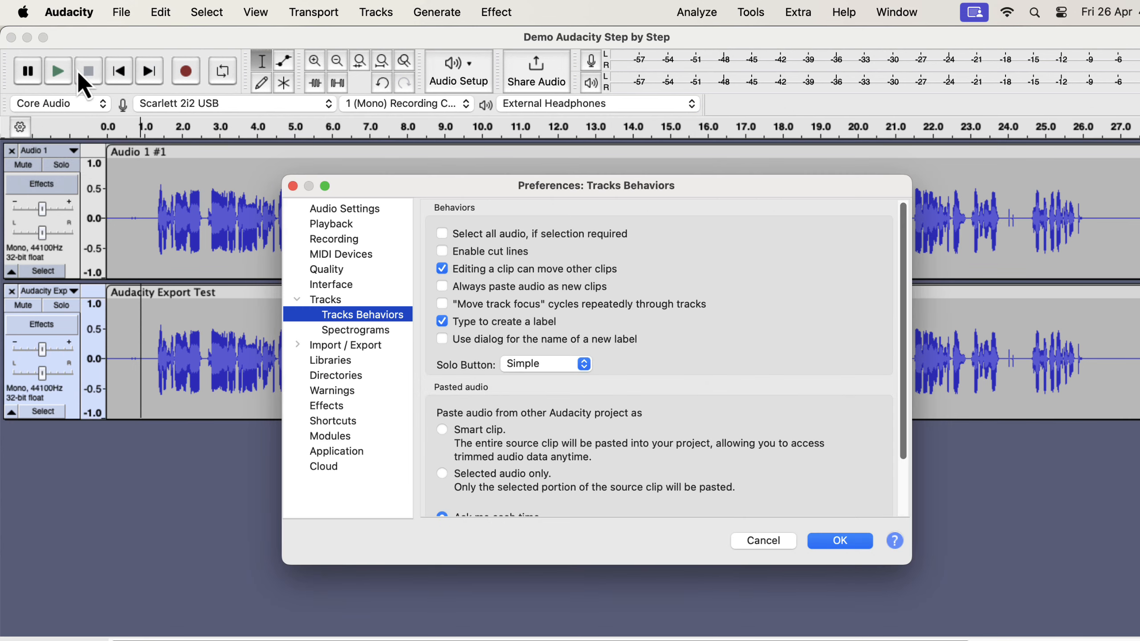
pyautogui.click(317, 467)
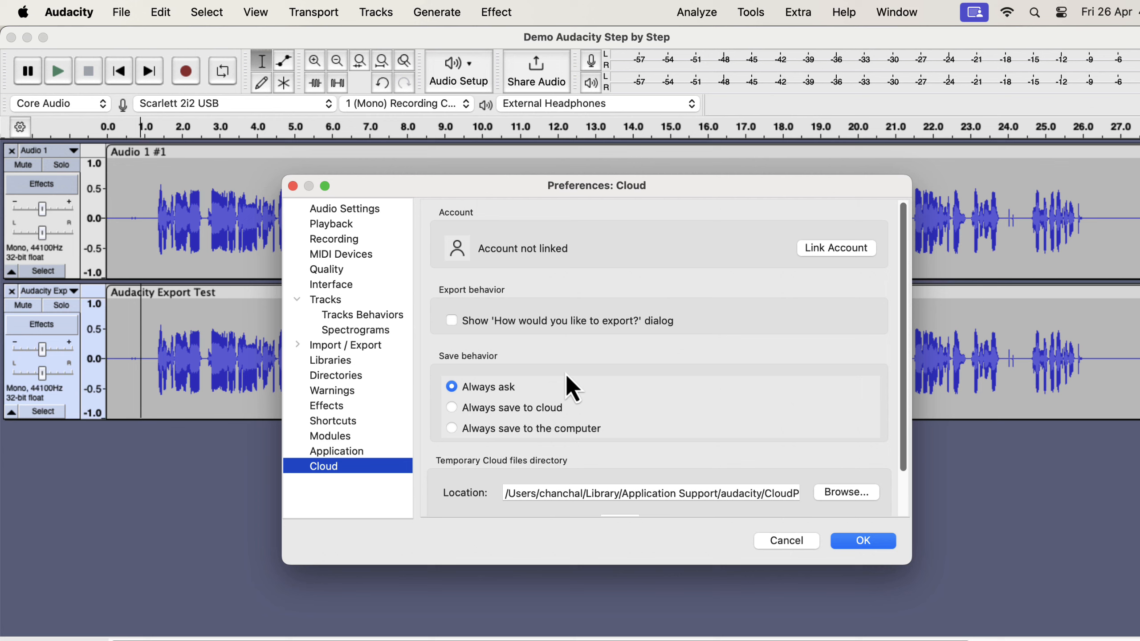
pyautogui.click(452, 321)
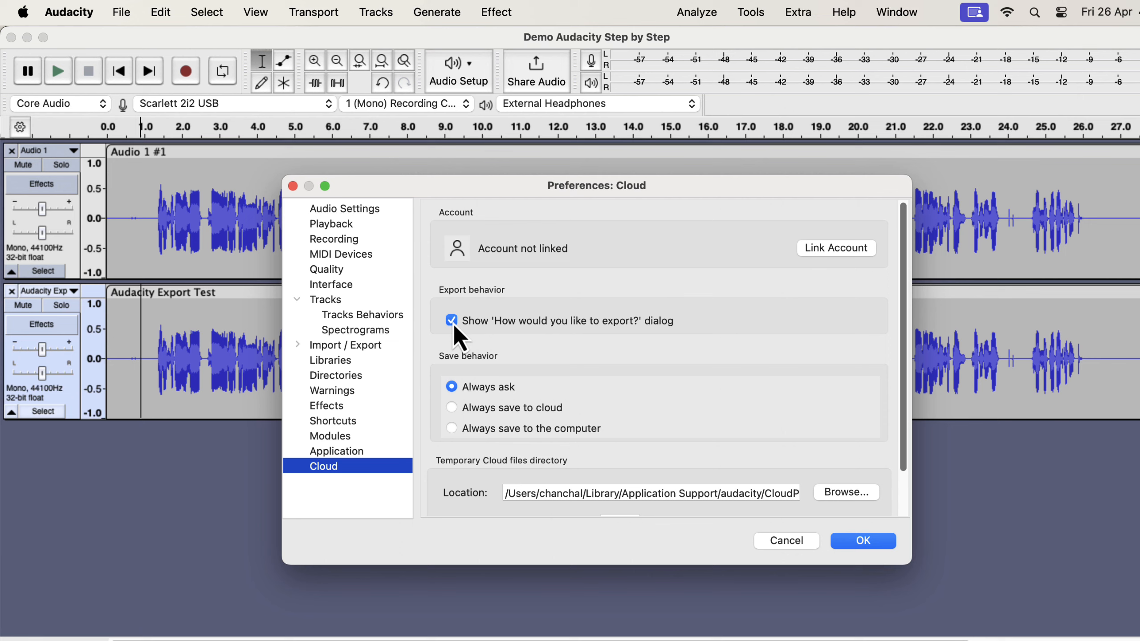
pyautogui.click(853, 544)
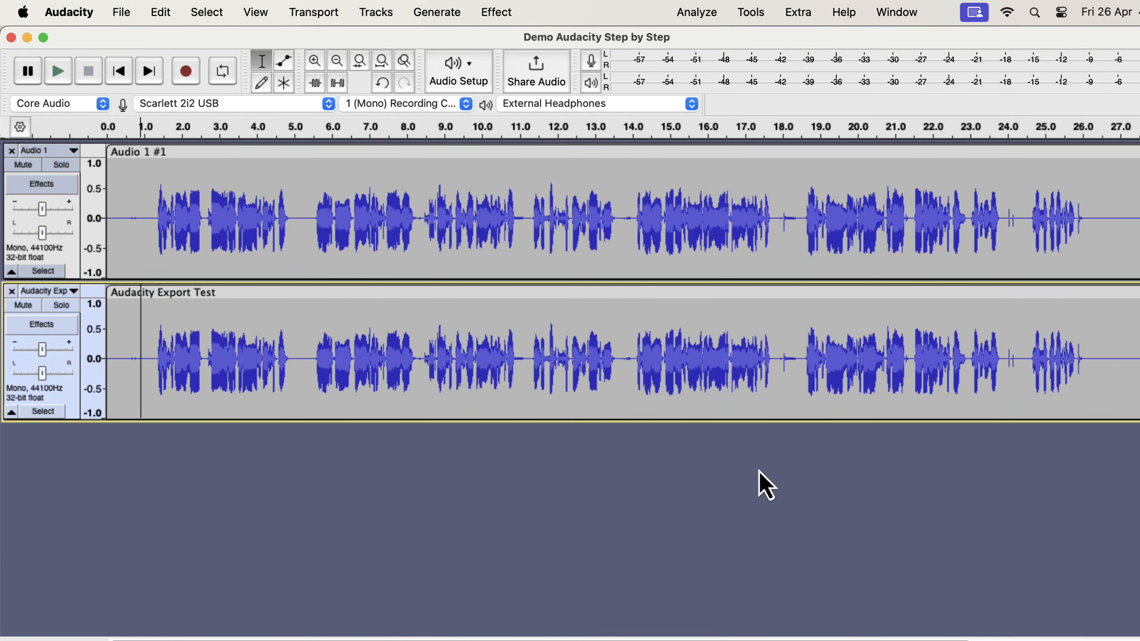
pyautogui.click(129, 14)
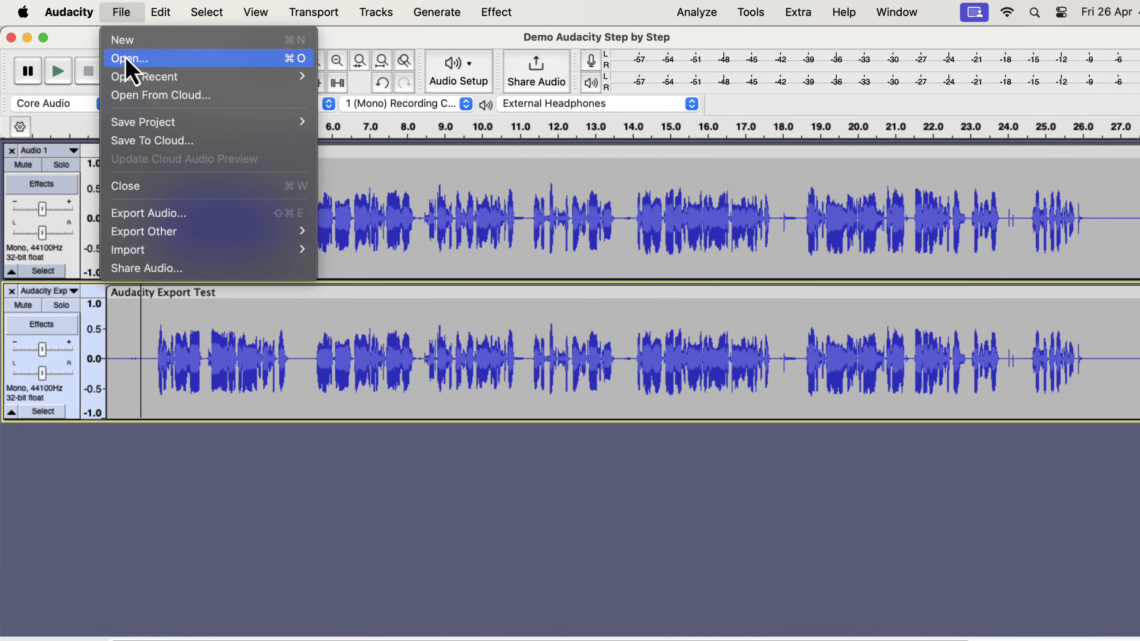
pyautogui.click(136, 211)
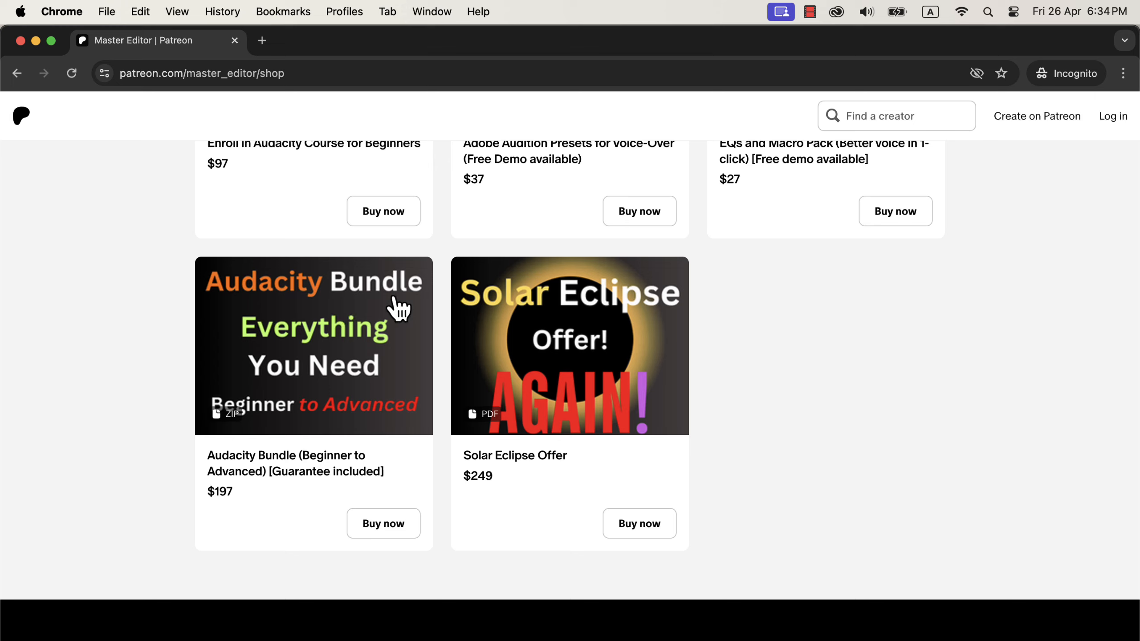
# Open the Solar Eclipse Offer in the Patreon shop and highlight the "$397 after Friday" part of its price note.
pyautogui.click(491, 337)
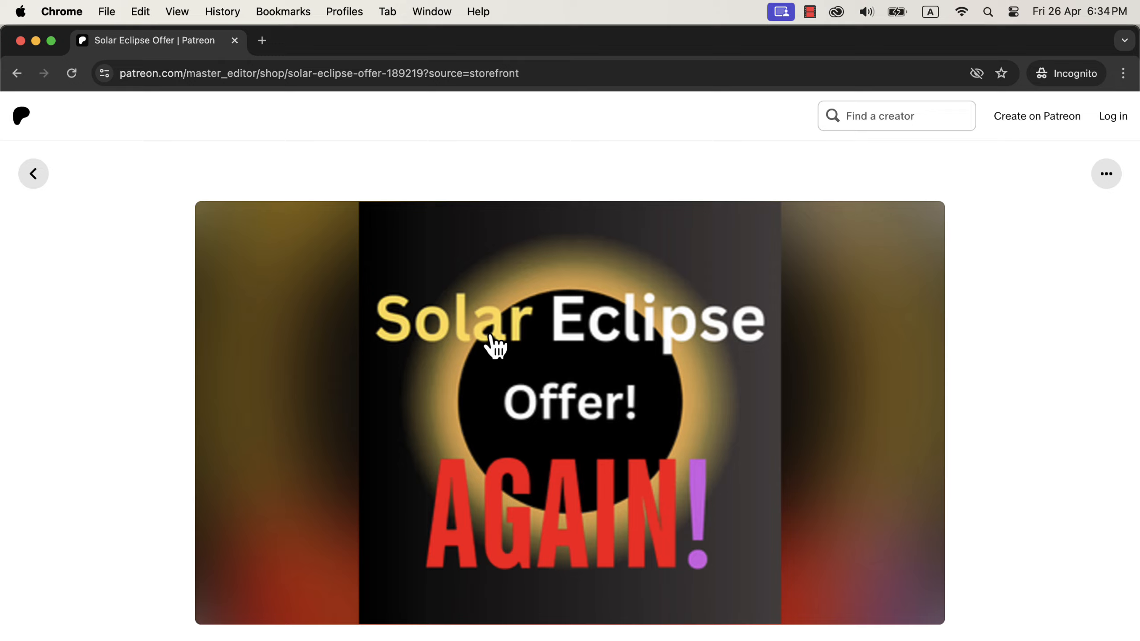
pyautogui.scroll(-10, 494, 346)
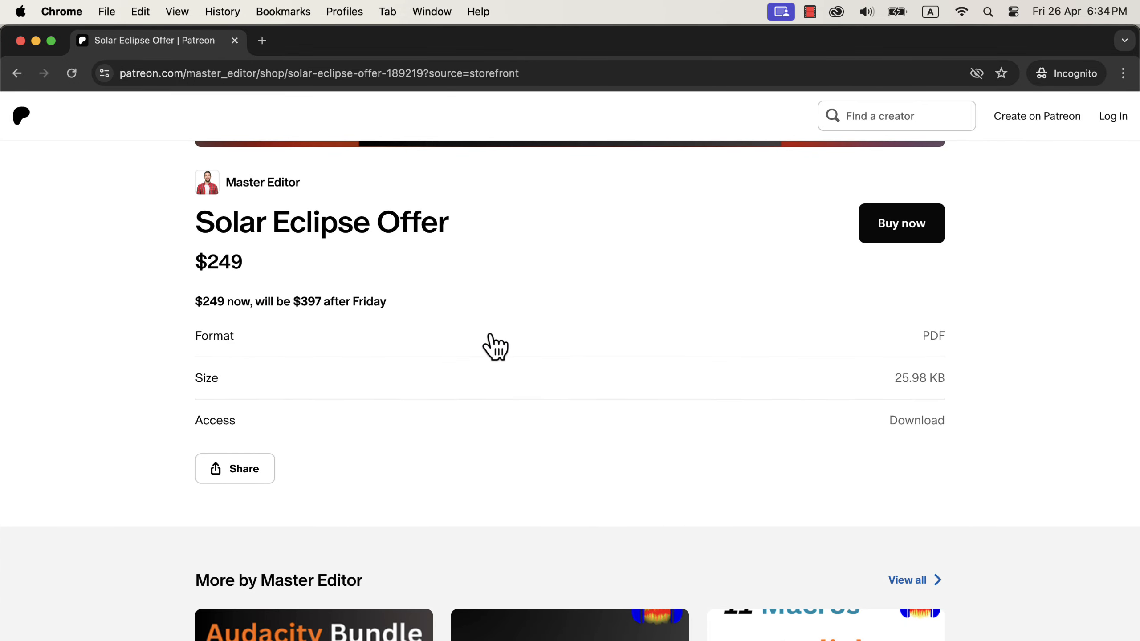
pyautogui.moveTo(295, 301); pyautogui.dragTo(406, 321)
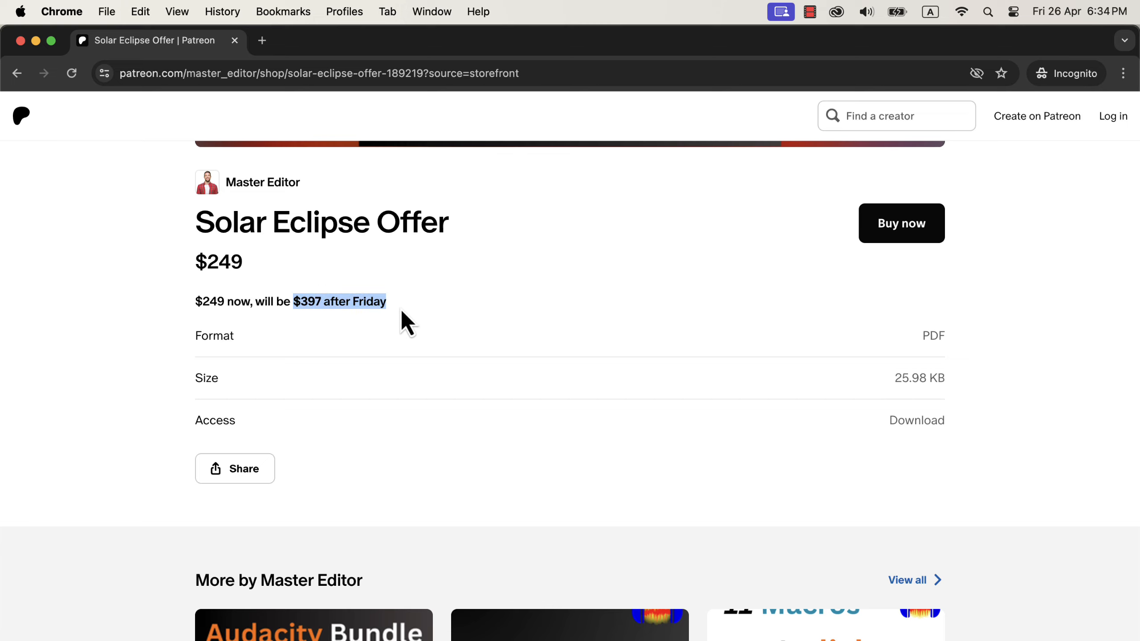